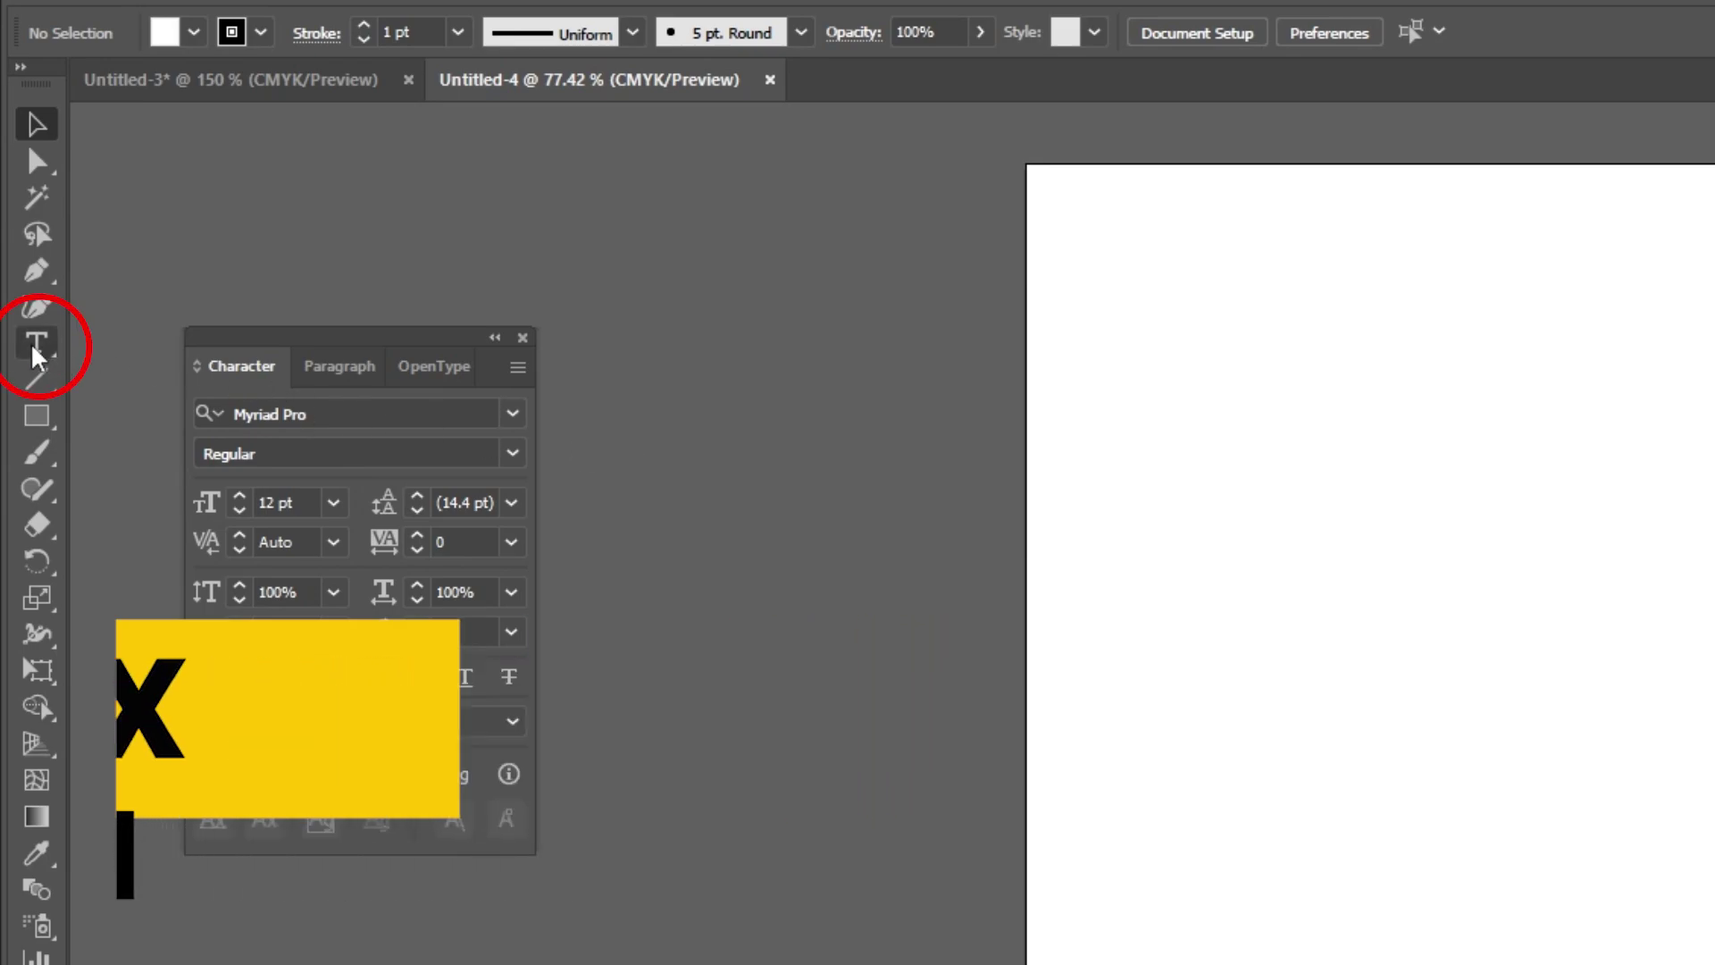
Place the two-line greeting headline in Poppins SemiBold 30 pt with a pink name, nudged left
click(34, 350)
click(1335, 451)
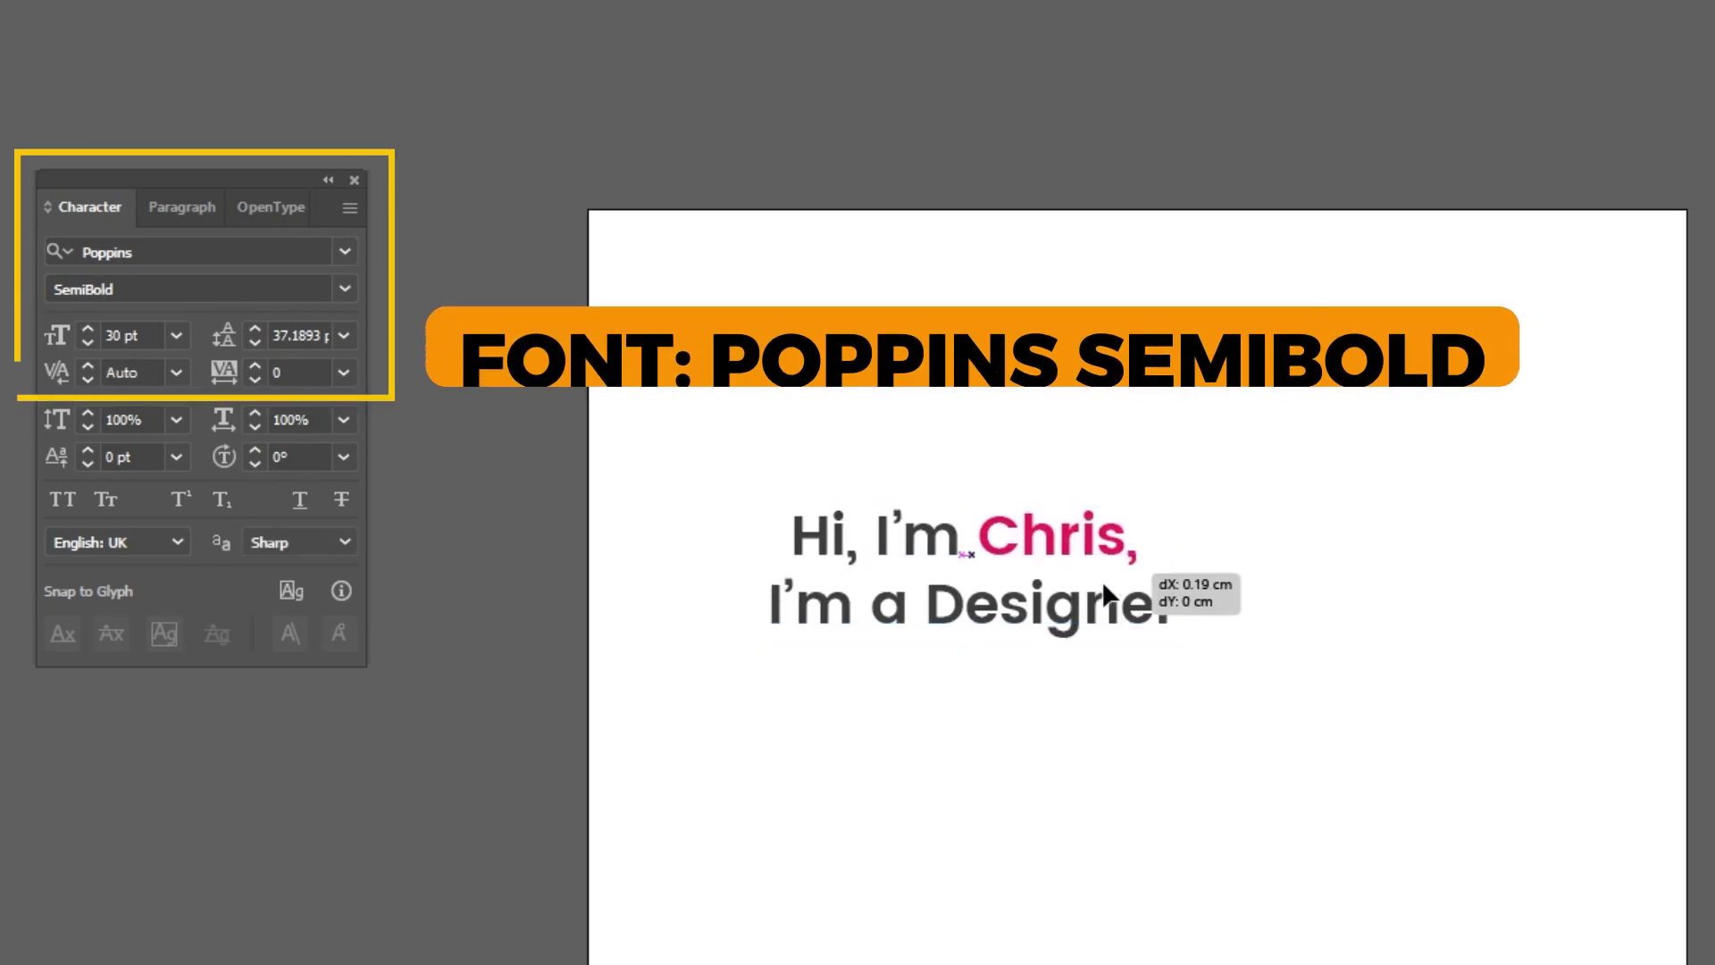
click(1310, 623)
key(v)
drag(1069, 674, 1040, 674)
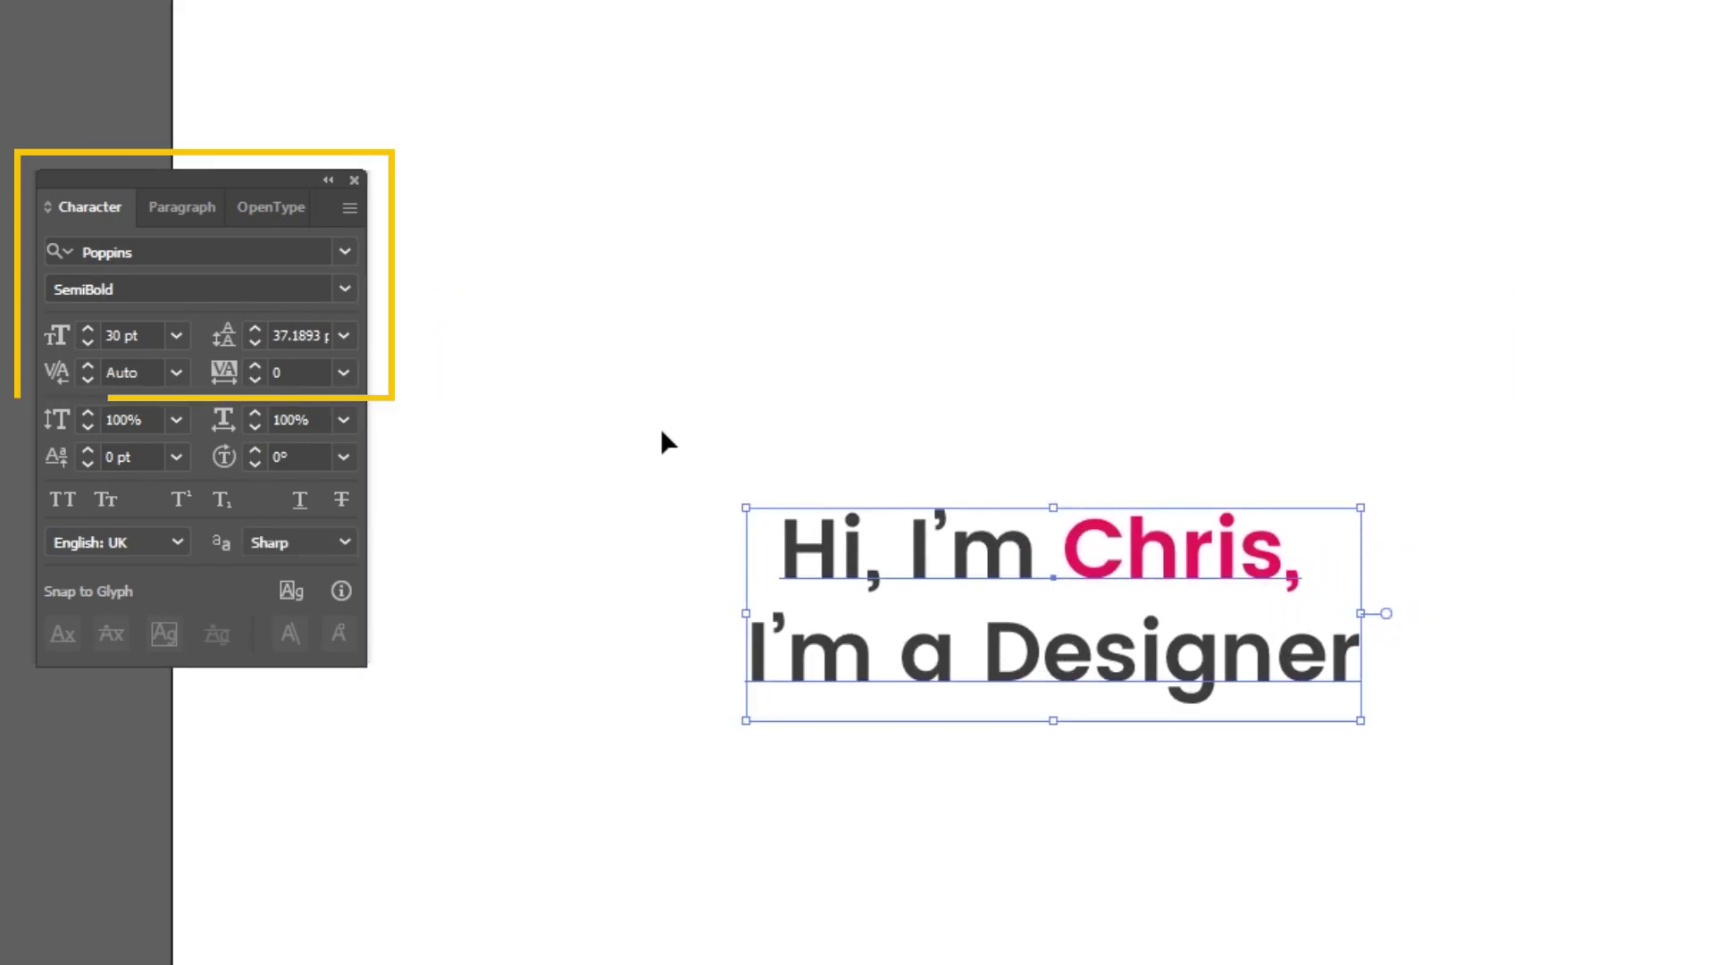
Draw a square above the headline and fill it with pink #EE295D
click(22, 309)
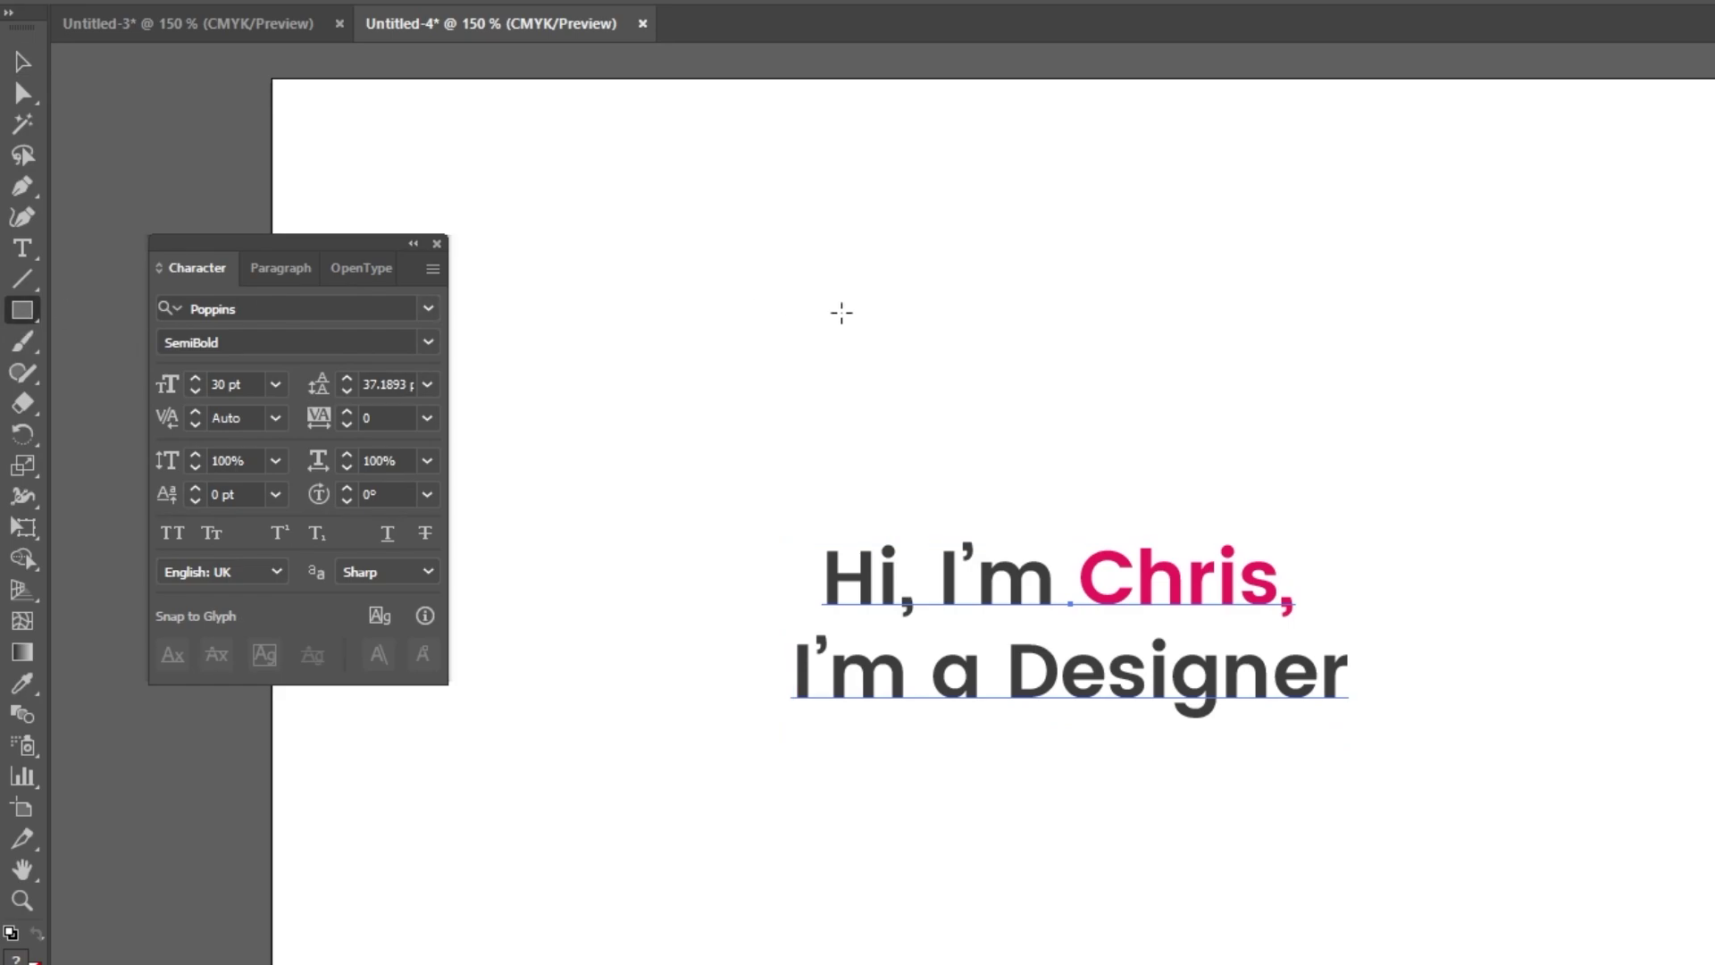
drag(964, 306, 1030, 396)
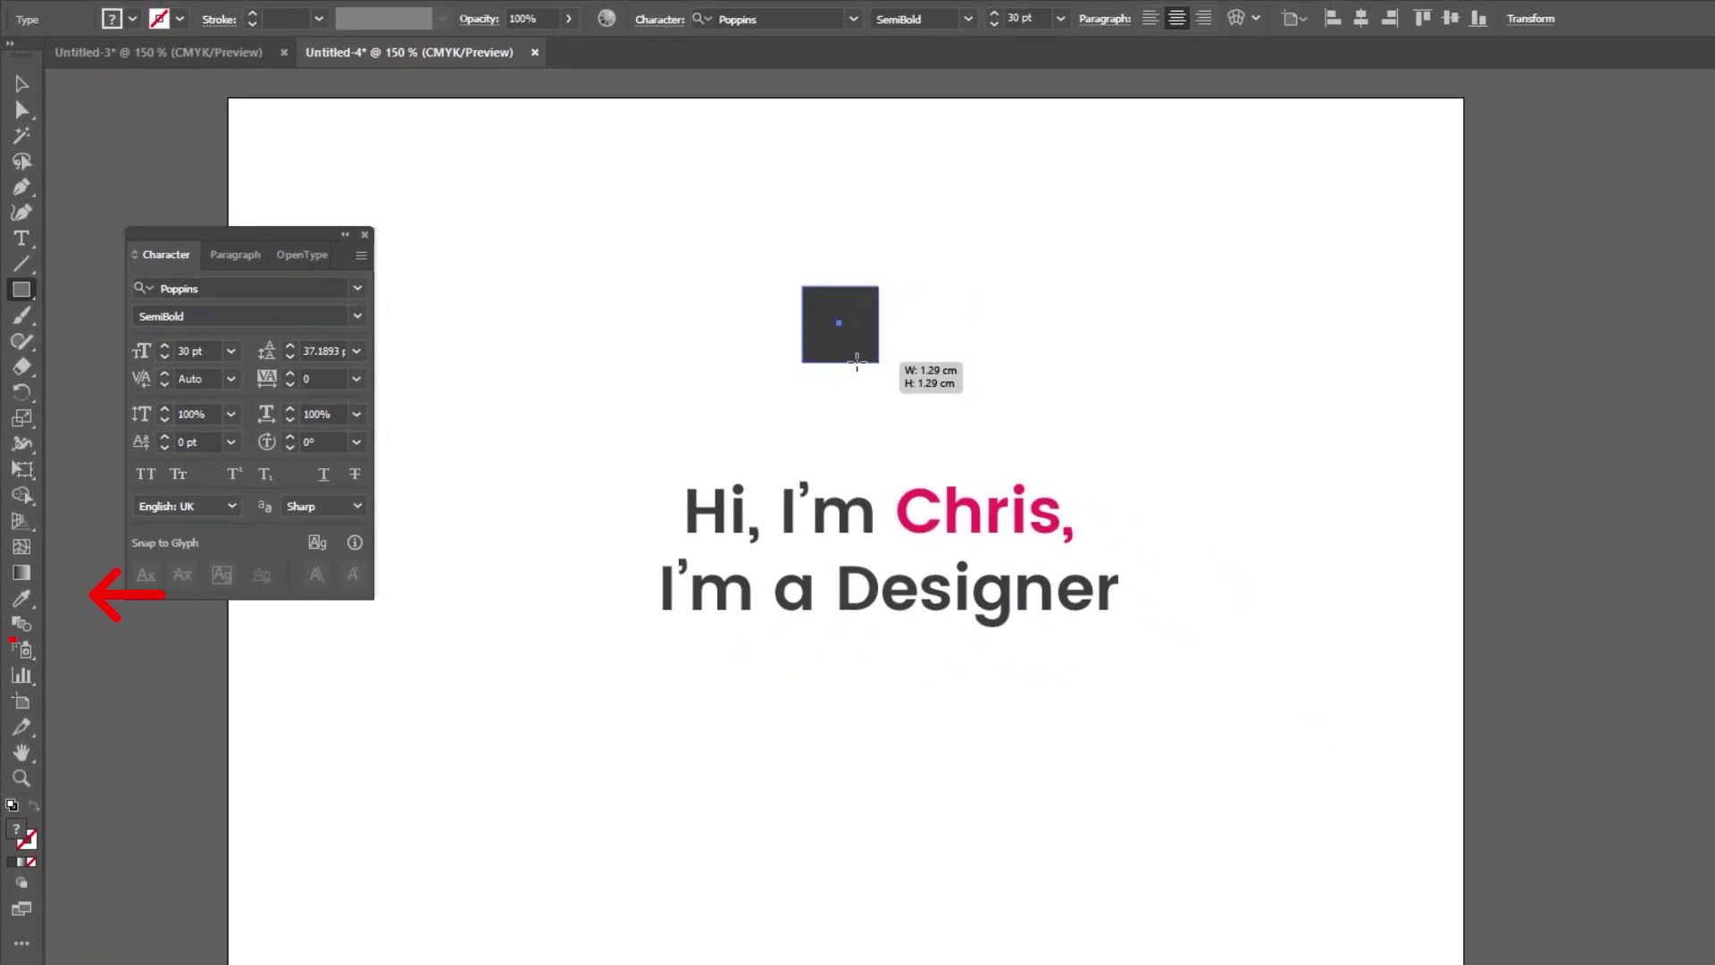
drag(857, 361, 858, 362)
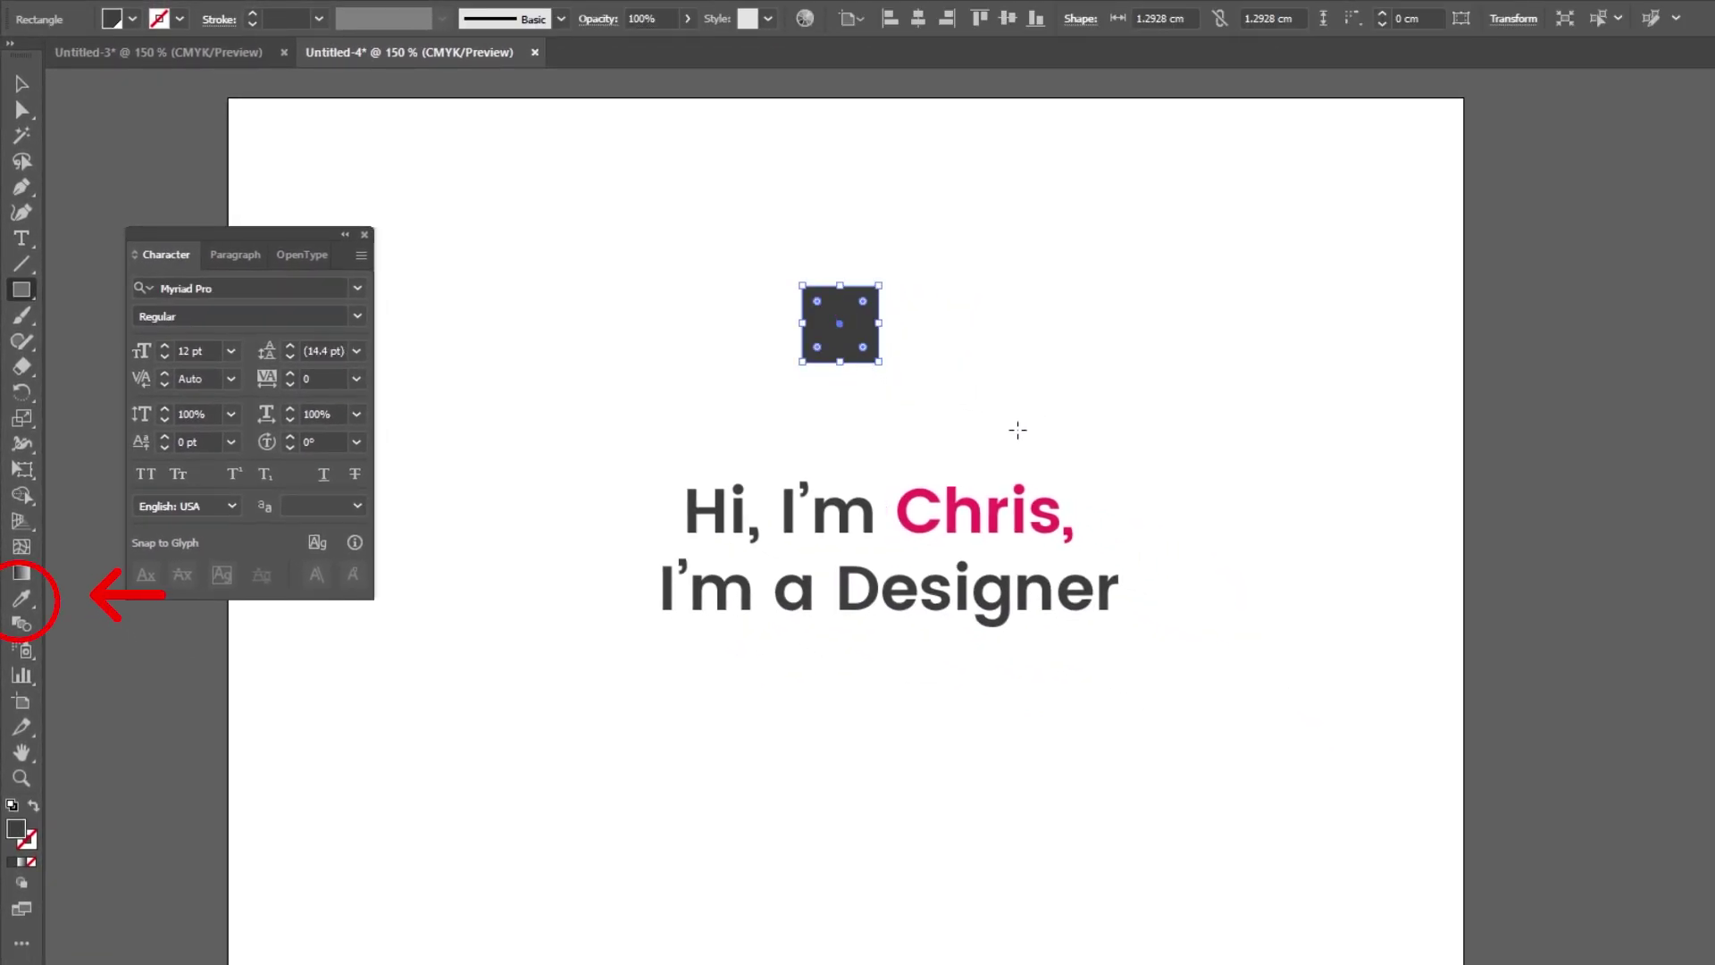
key(i)
click(1004, 511)
key(v)
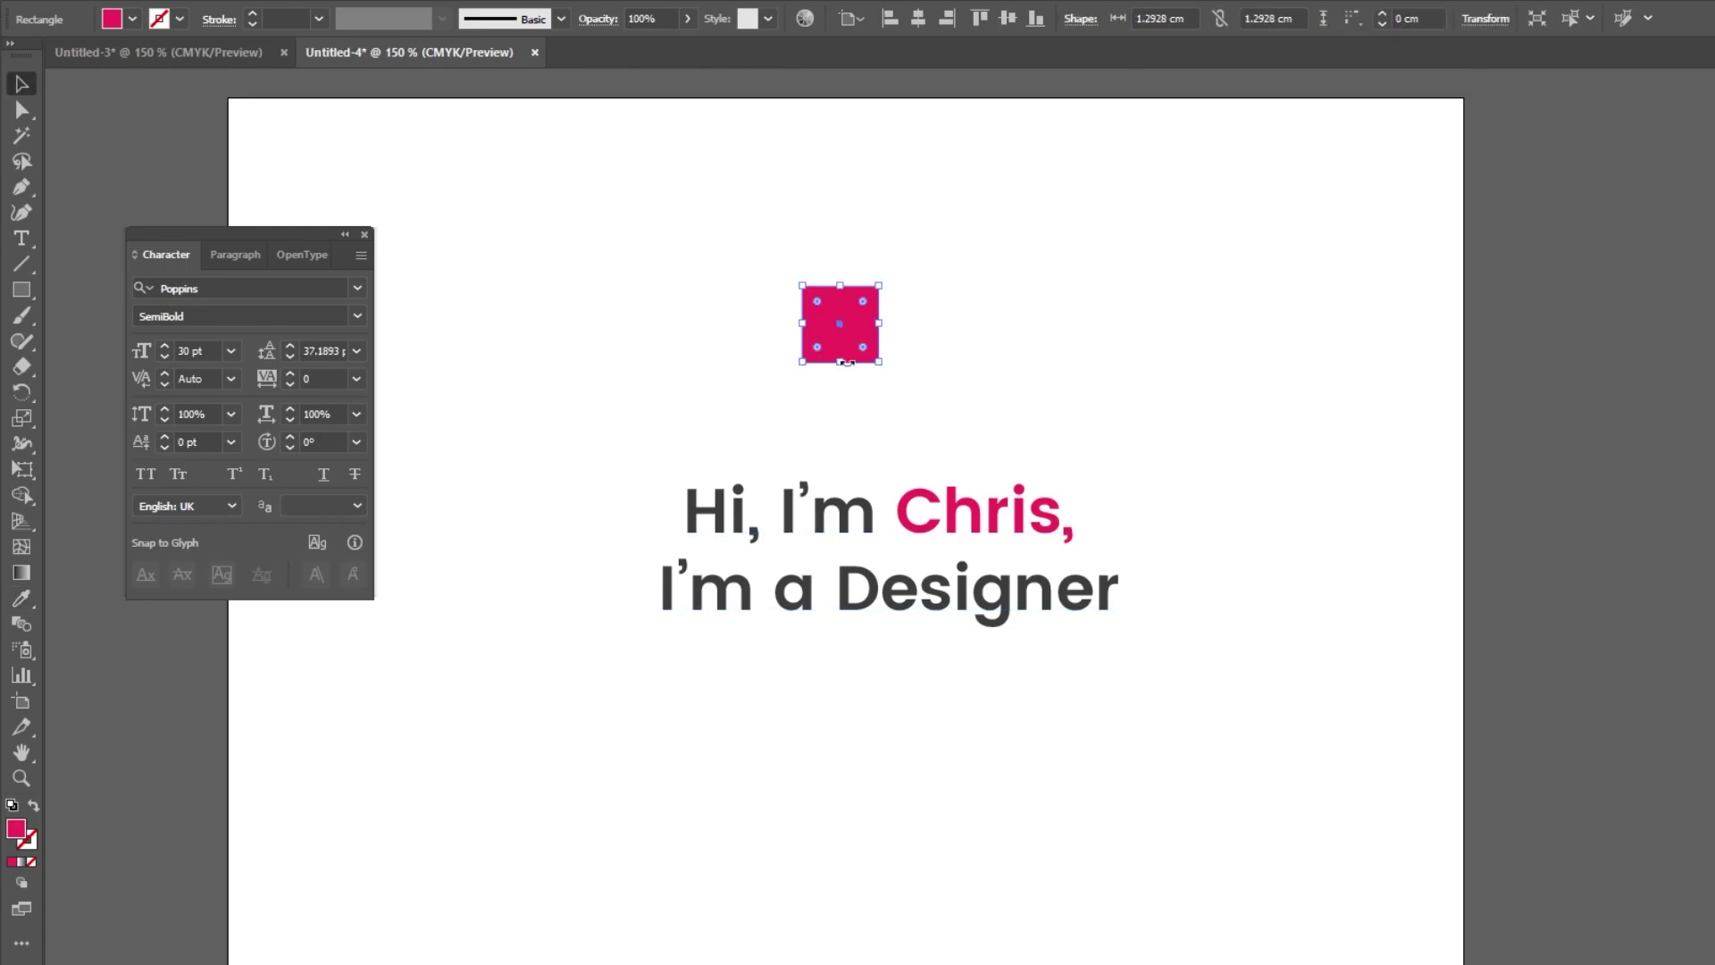
double_click(27, 838)
double_click(616, 883)
text(ee295d)
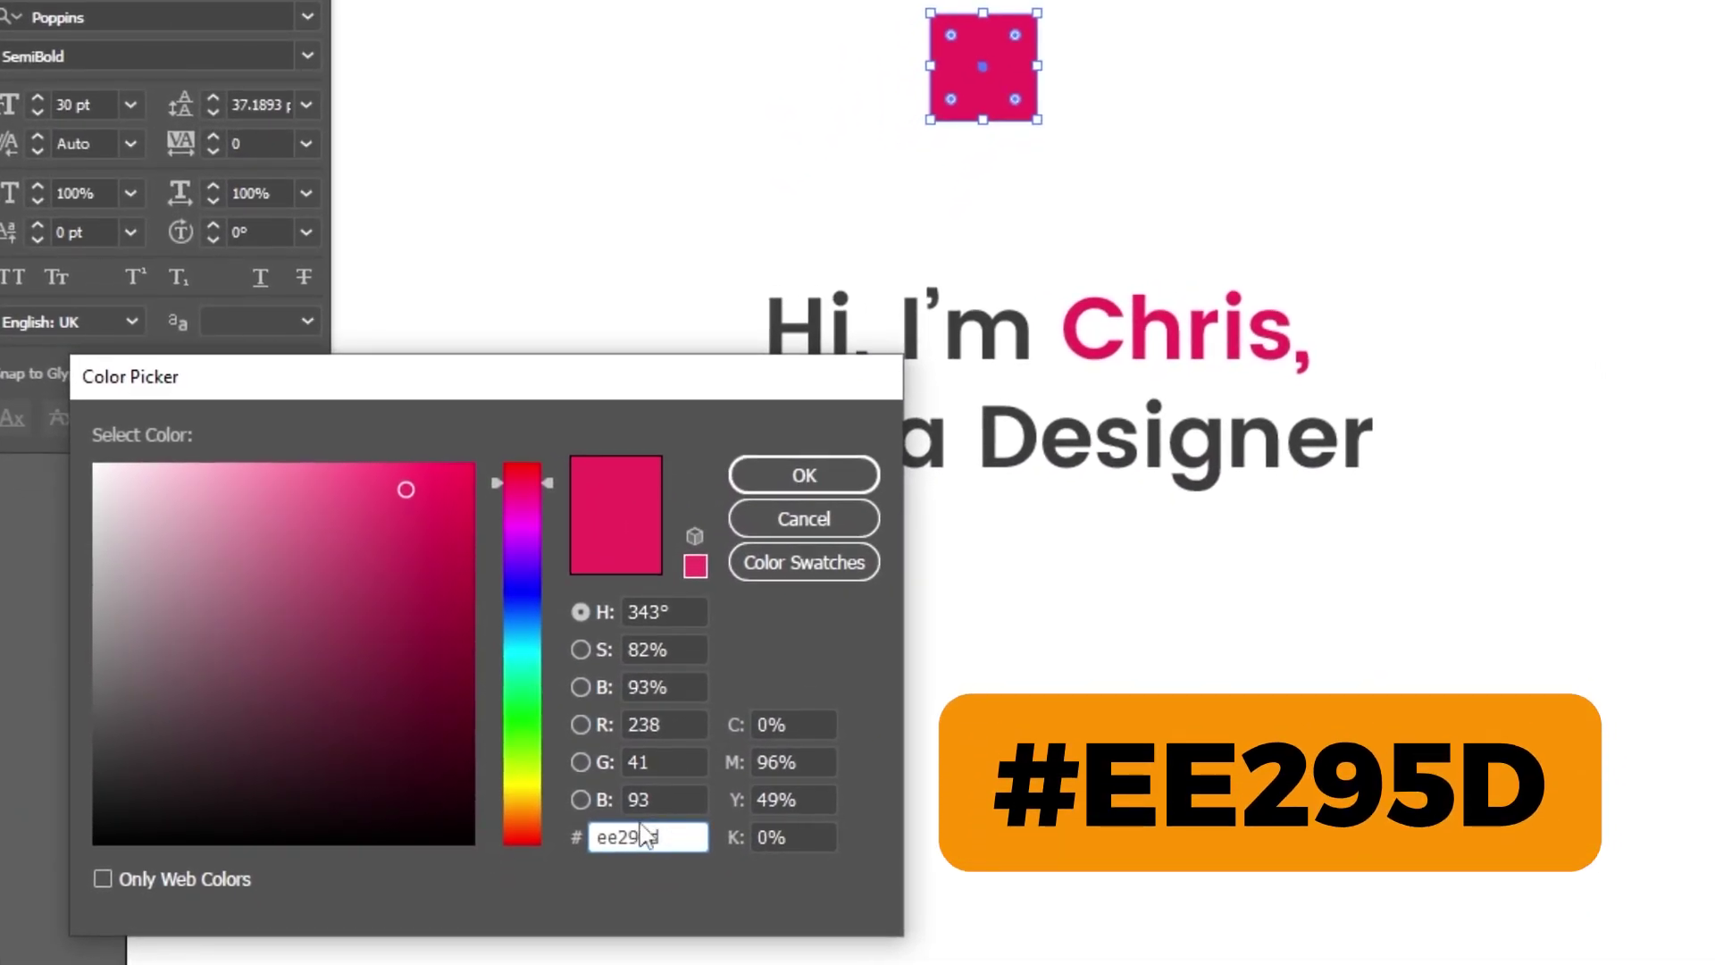
click(804, 476)
Scale the pink square down to a small size near the top-left corner
click(839, 249)
click(957, 131)
drag(1095, 77, 1409, 251)
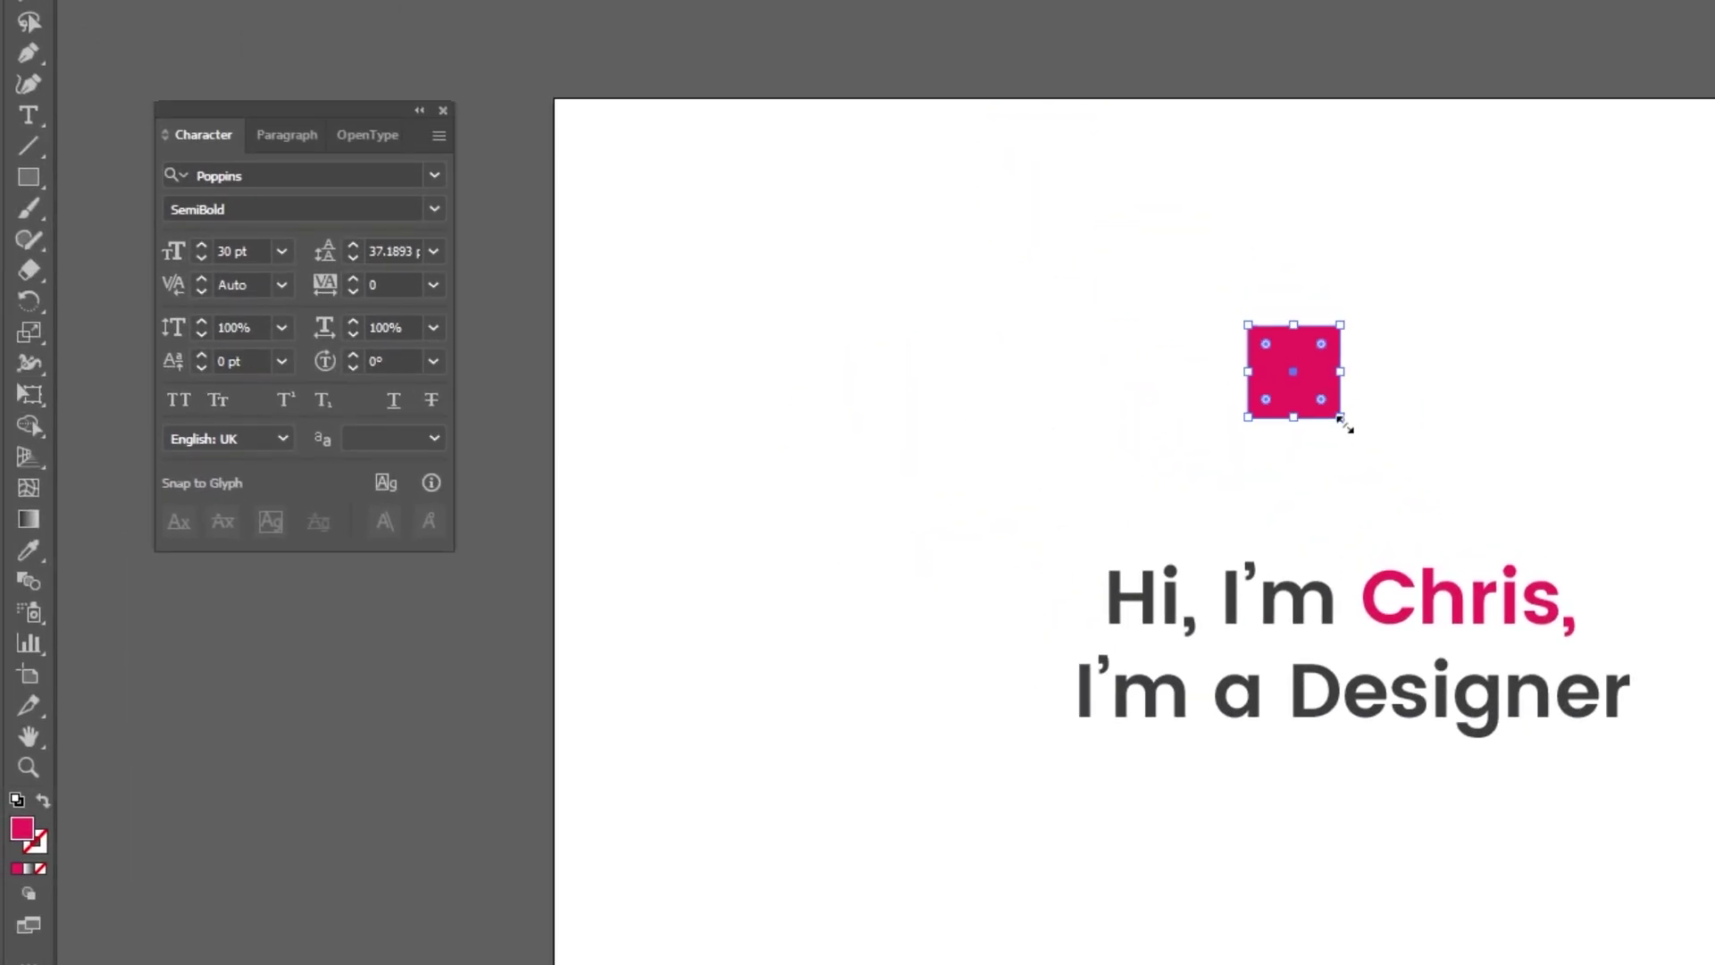
drag(1353, 307, 1351, 308)
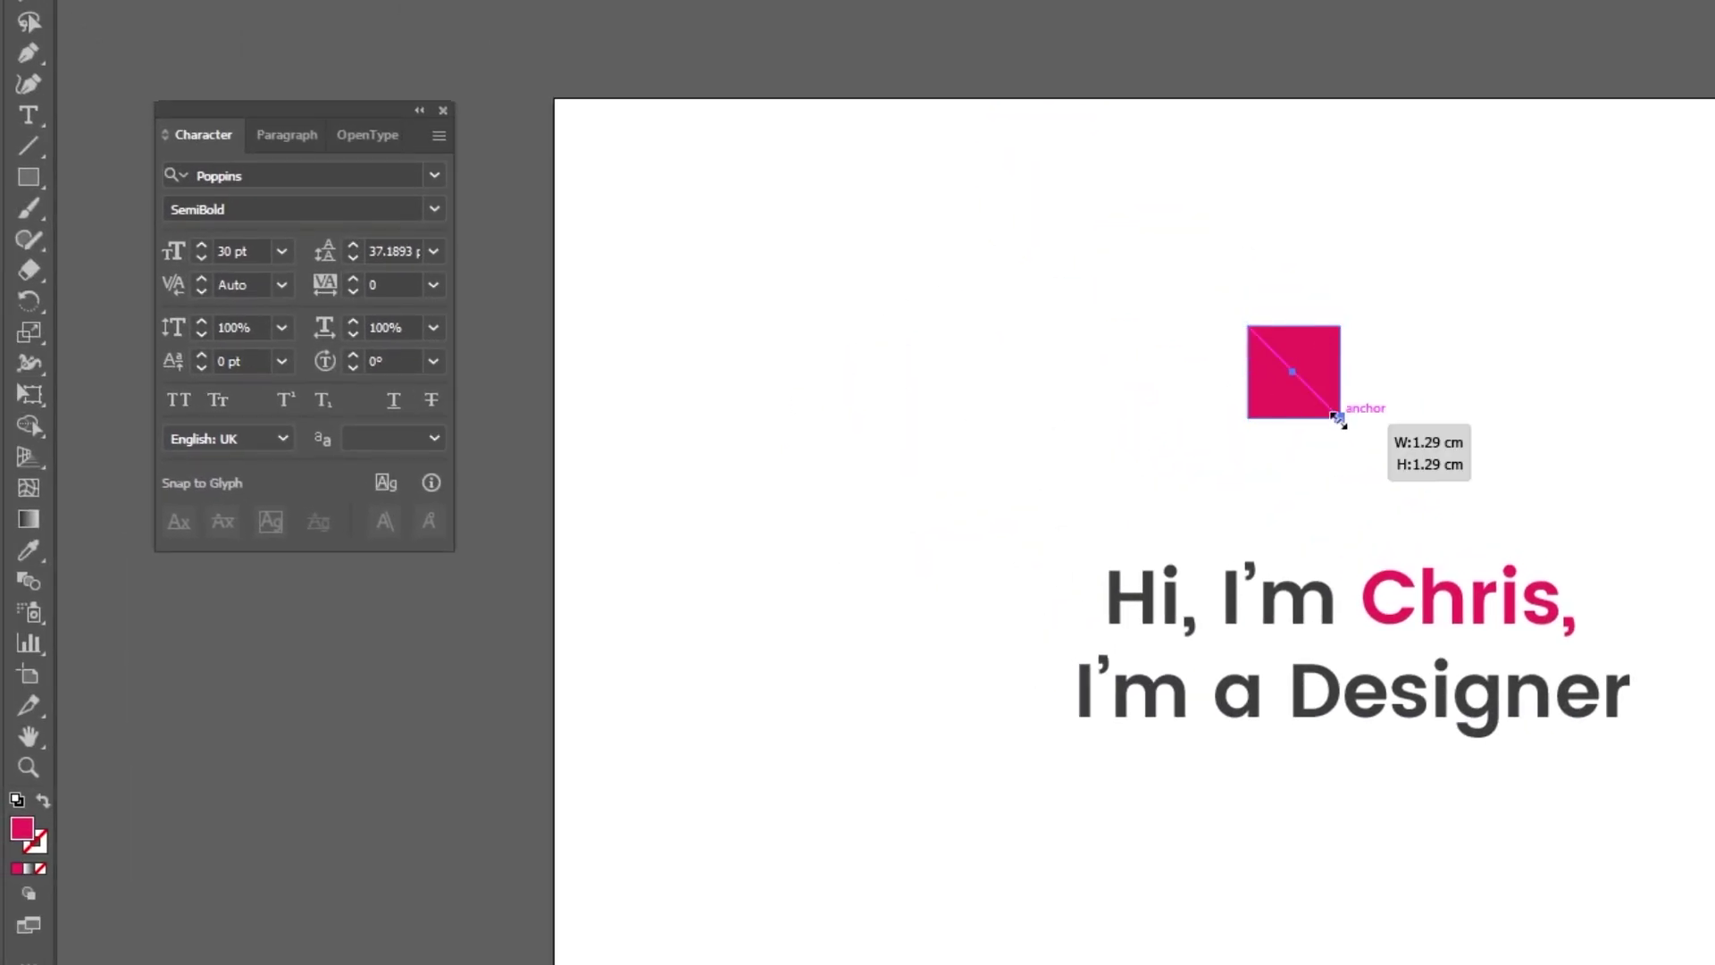
drag(1337, 418, 620, 175)
Duplicate the pink square right, then duplicate the pair downward into a 2×2 grid
ctrl+click(670, 180)
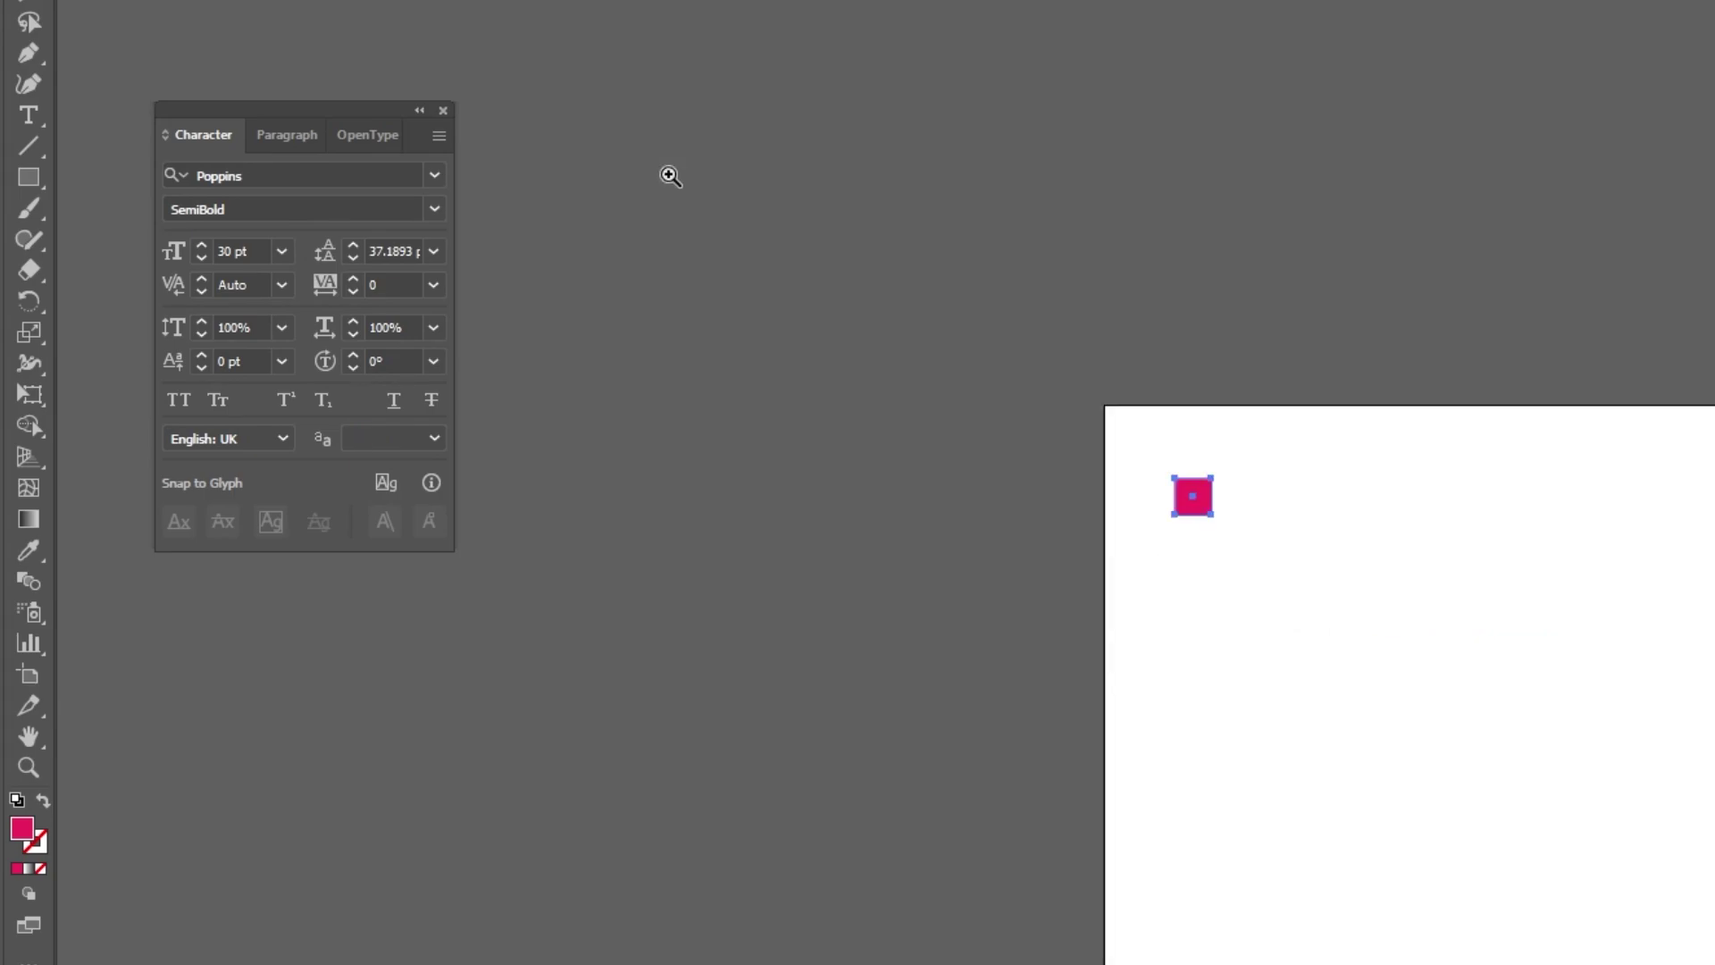
ctrl+click(1206, 423)
ctrl+click(1376, 646)
drag(1428, 668, 1049, 545)
drag(776, 413, 890, 421)
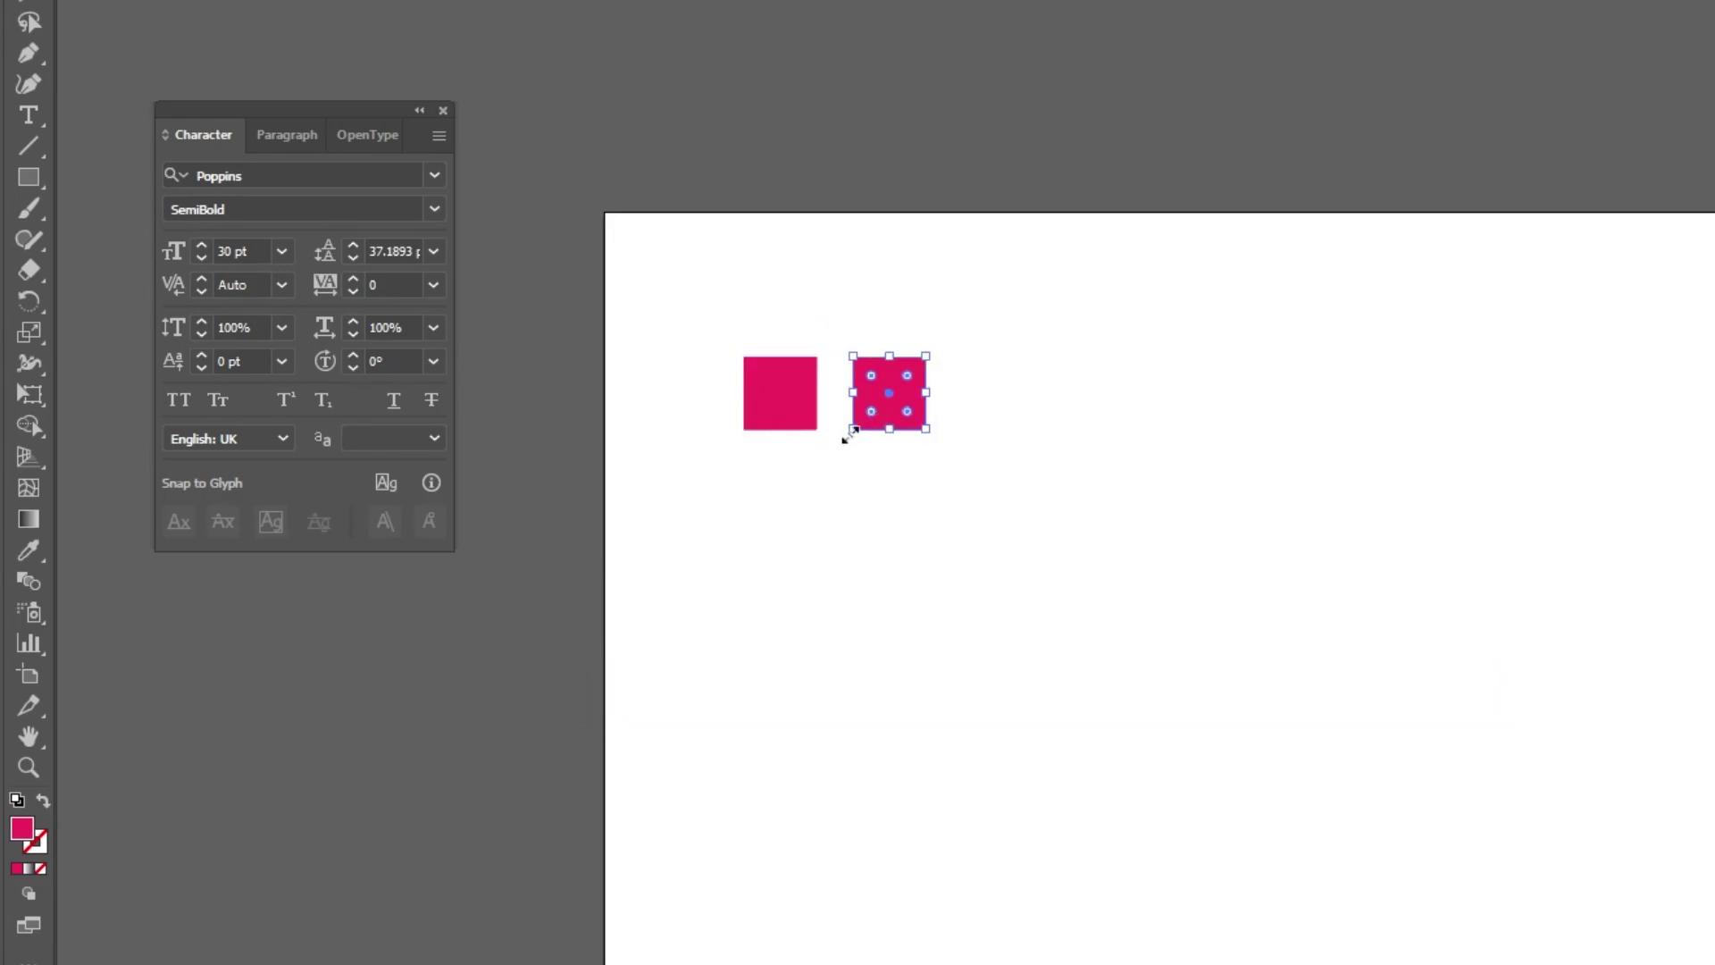
drag(710, 349, 1041, 489)
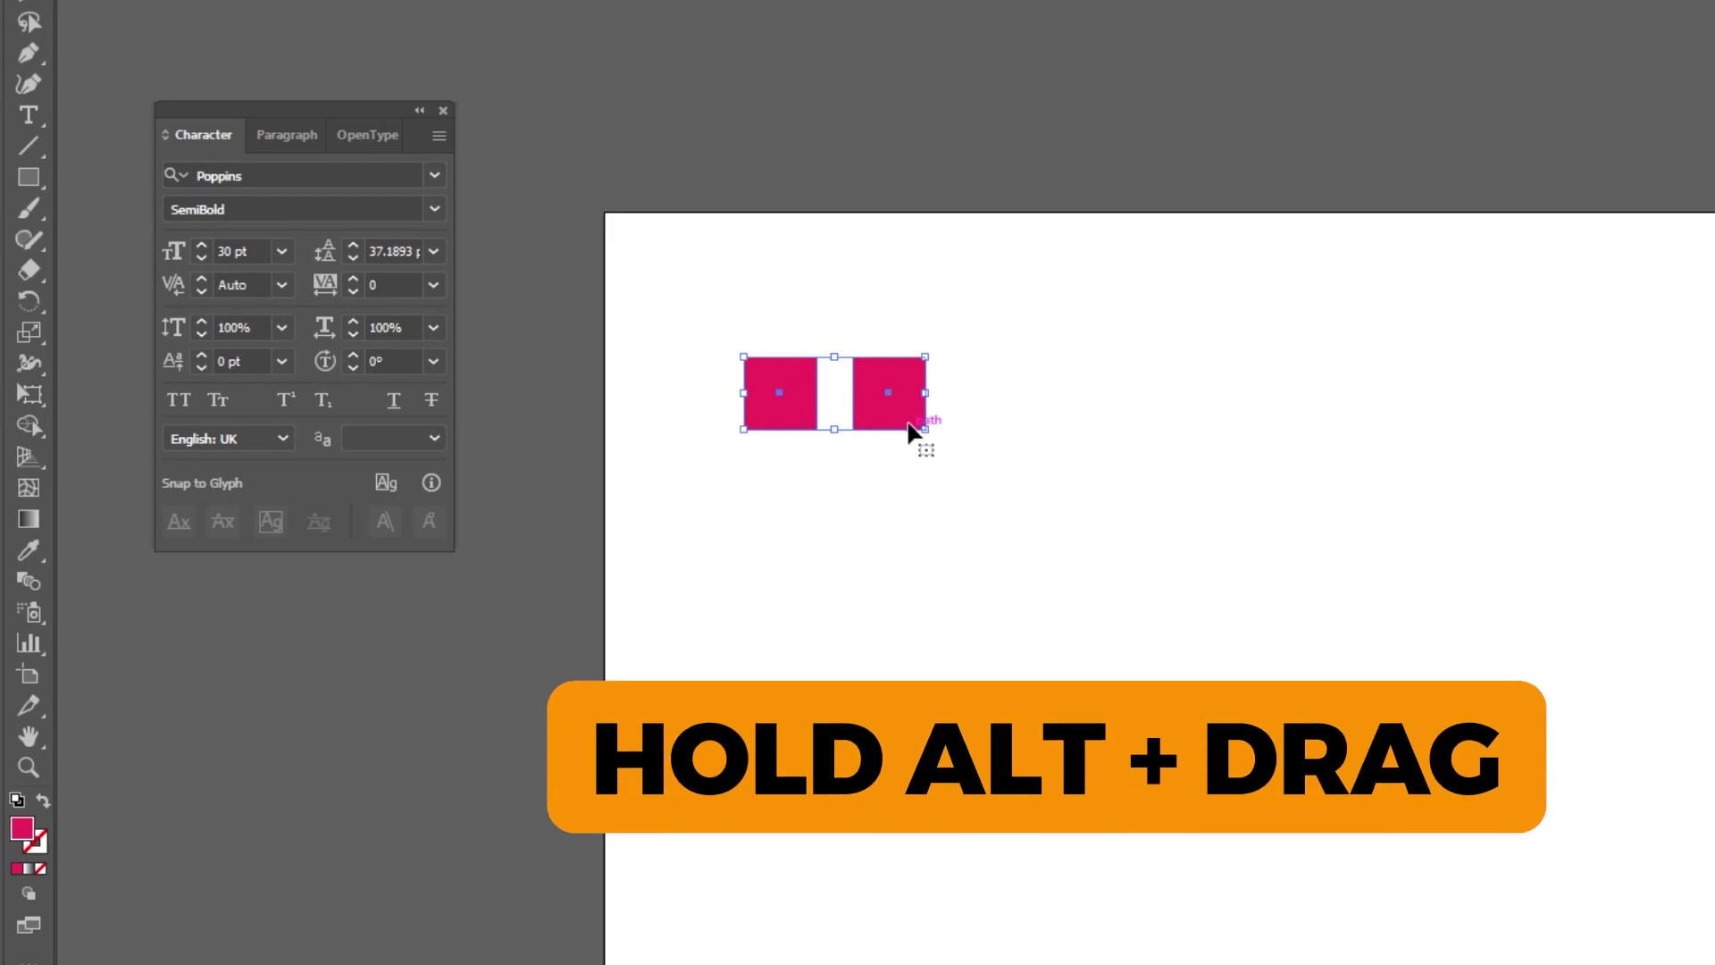
drag(887, 412, 884, 512)
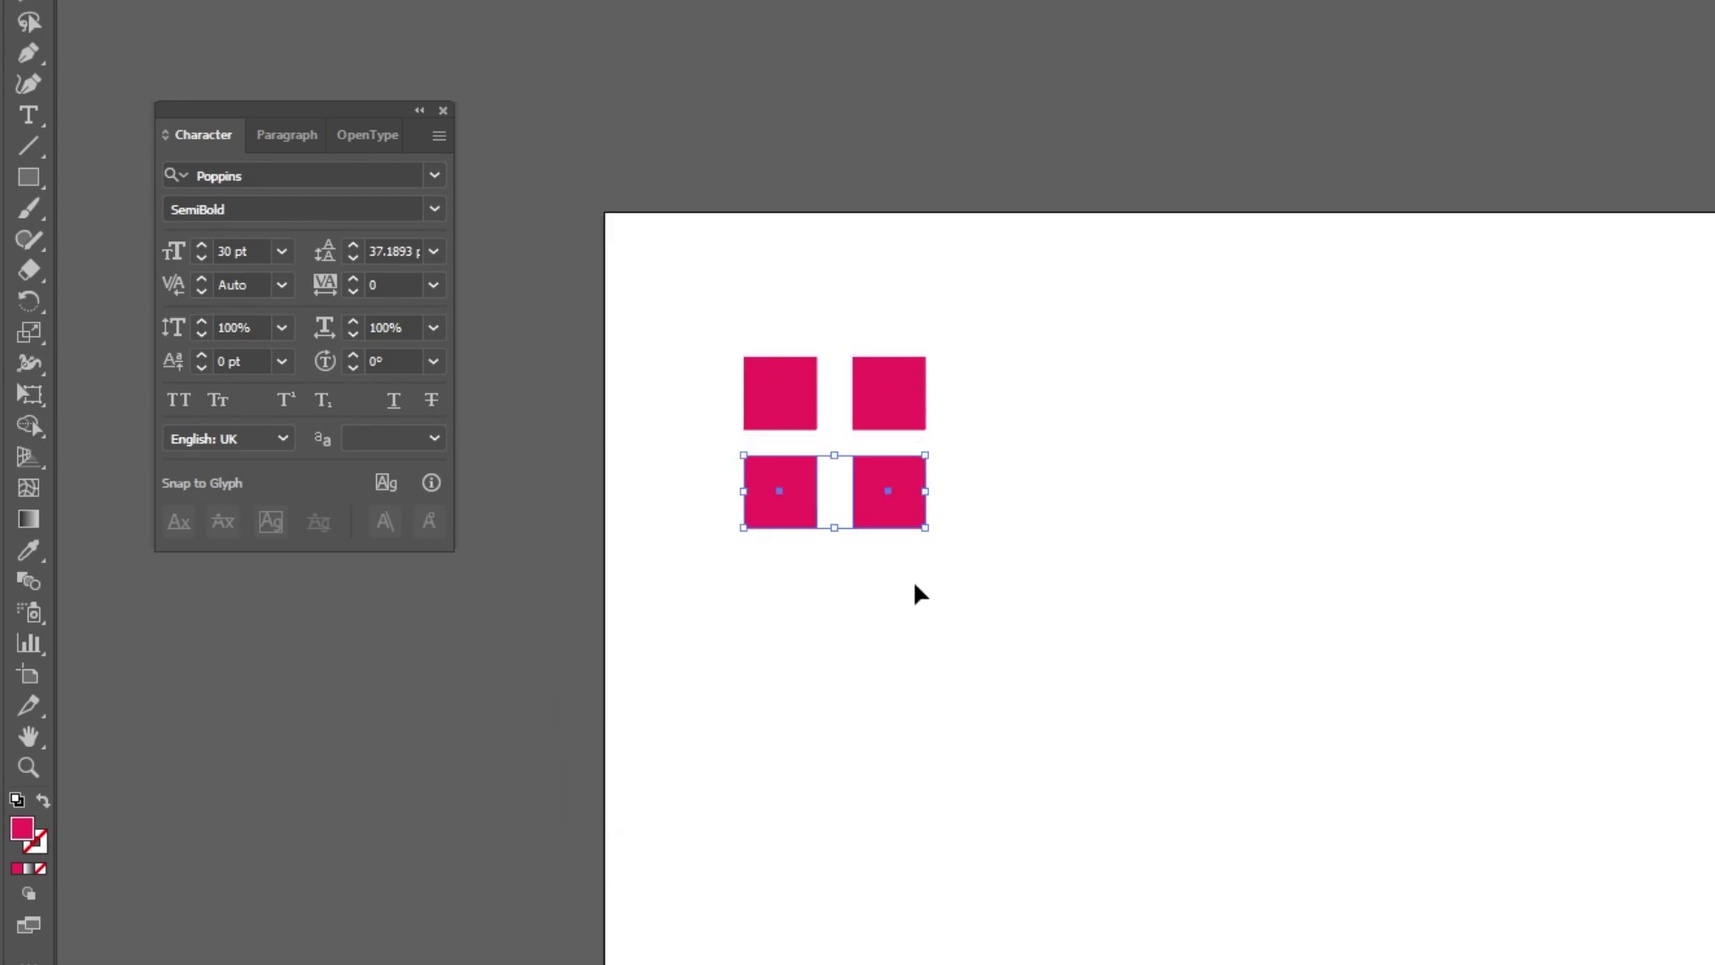
Recolour one of the four squares light grey
double_click(21, 836)
drag(402, 739, 239, 617)
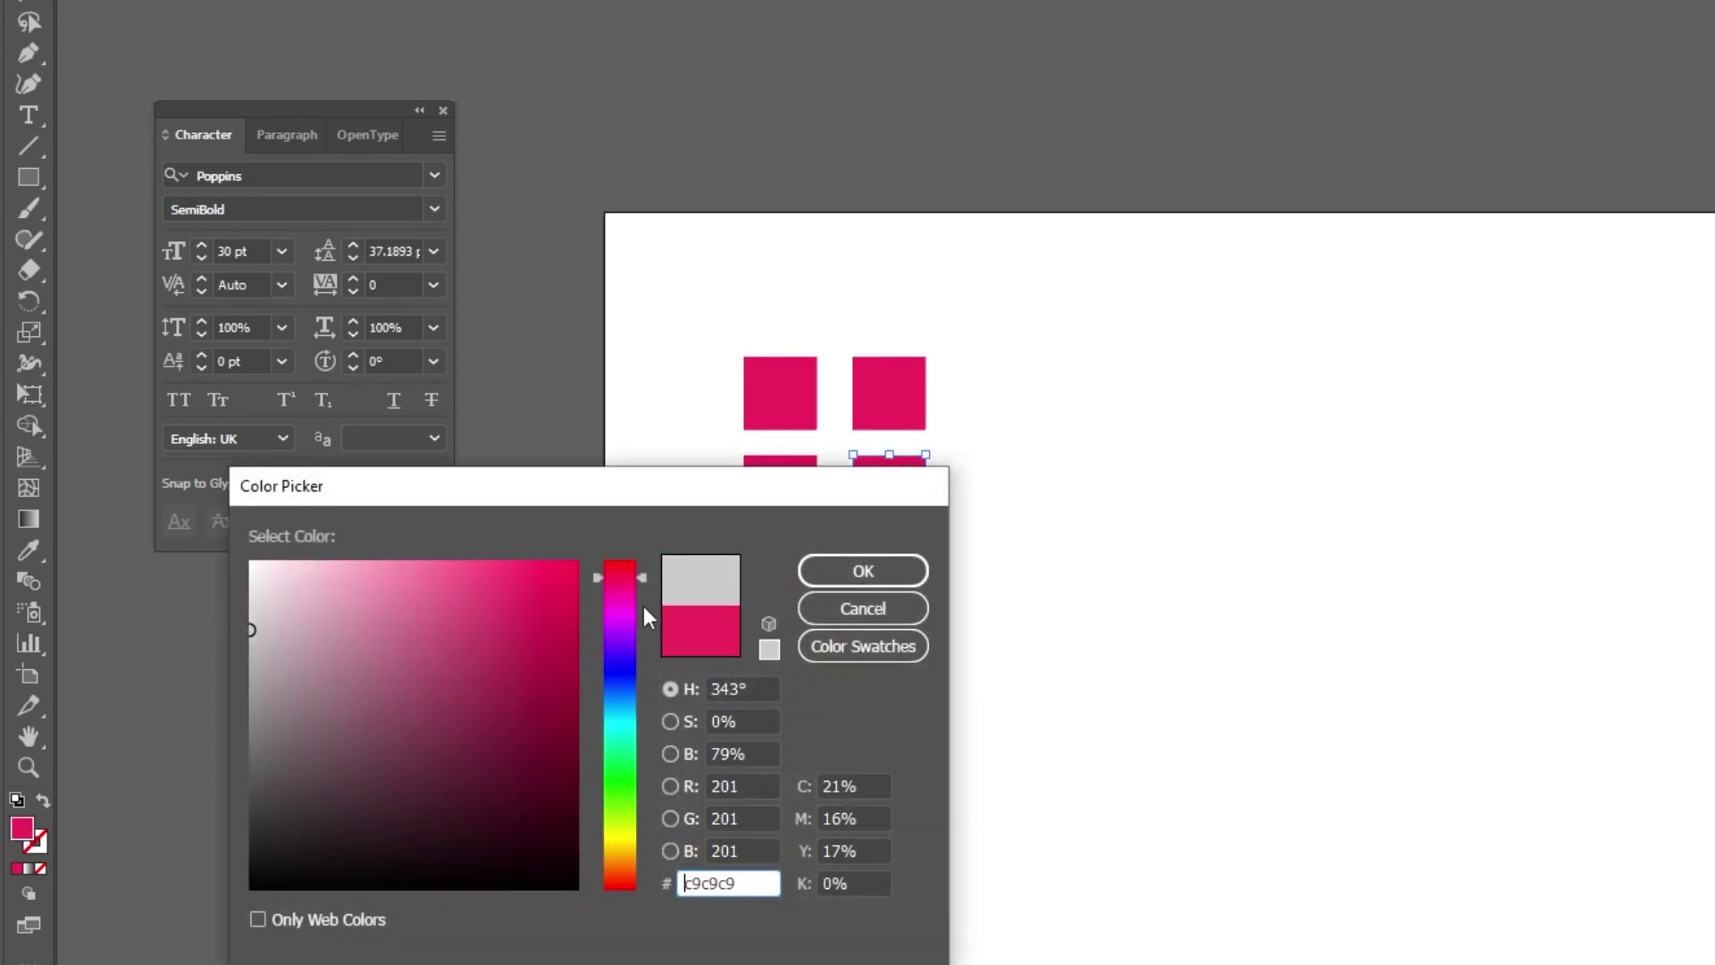
click(847, 578)
click(1095, 571)
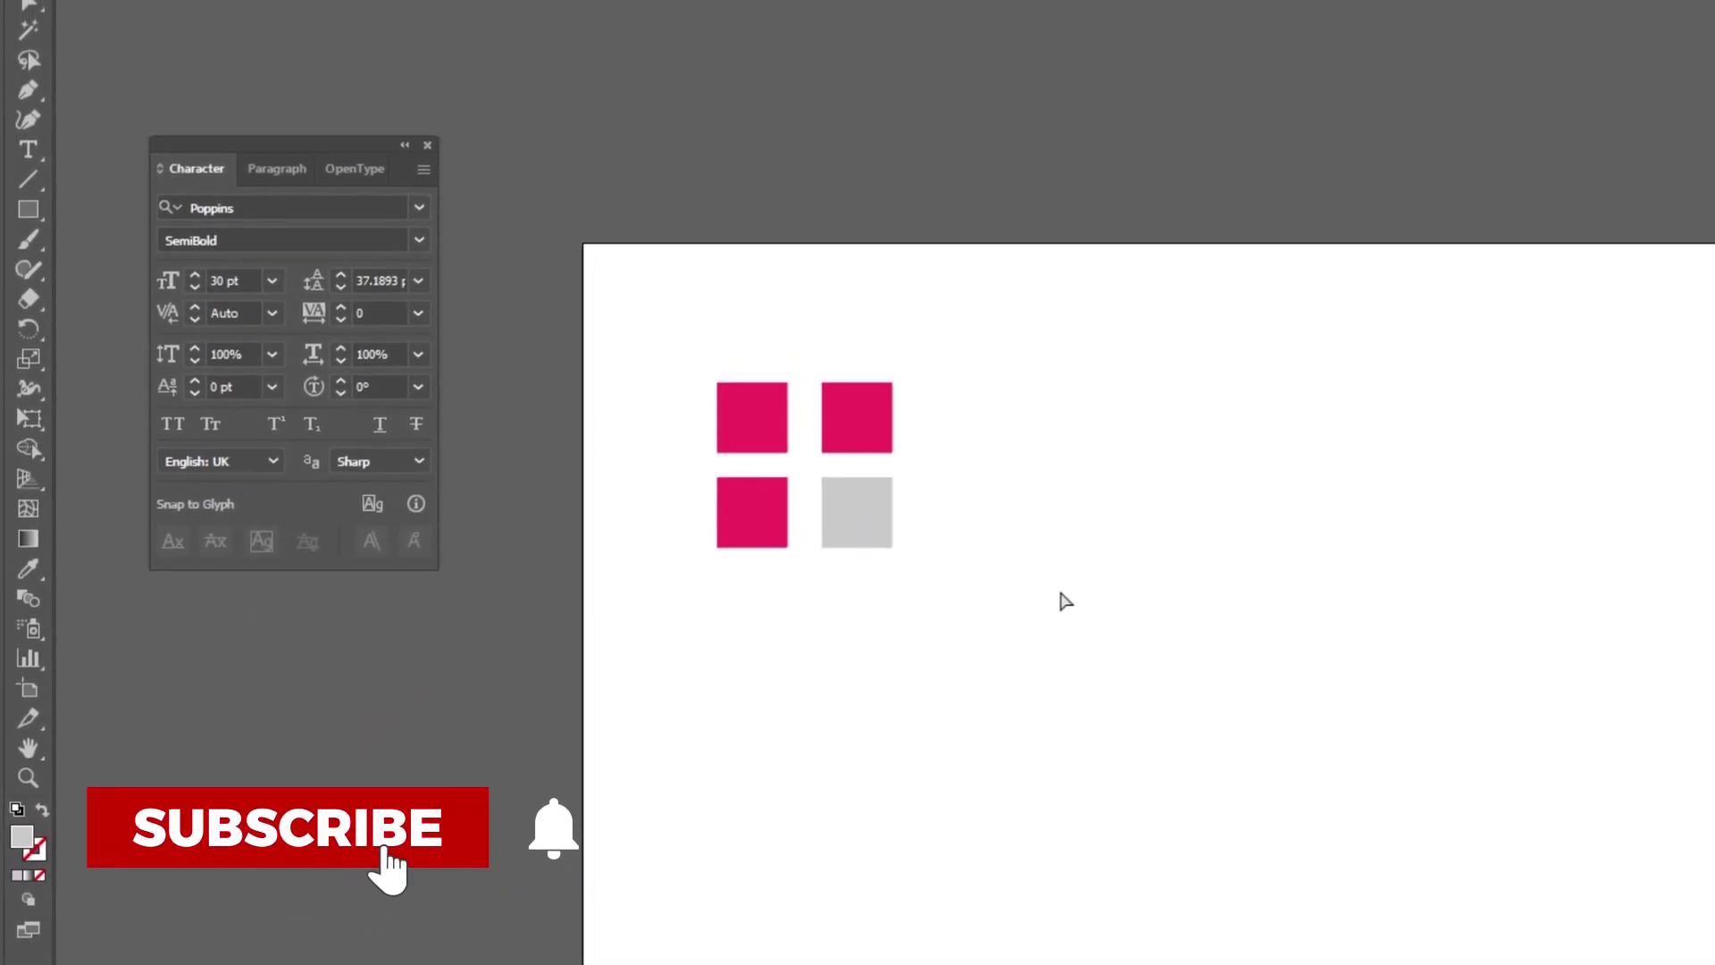
Group the four squares into a single logo and view the whole artboard
key(ctrl+minus)
key(ctrl+minus)
key(ctrl+minus)
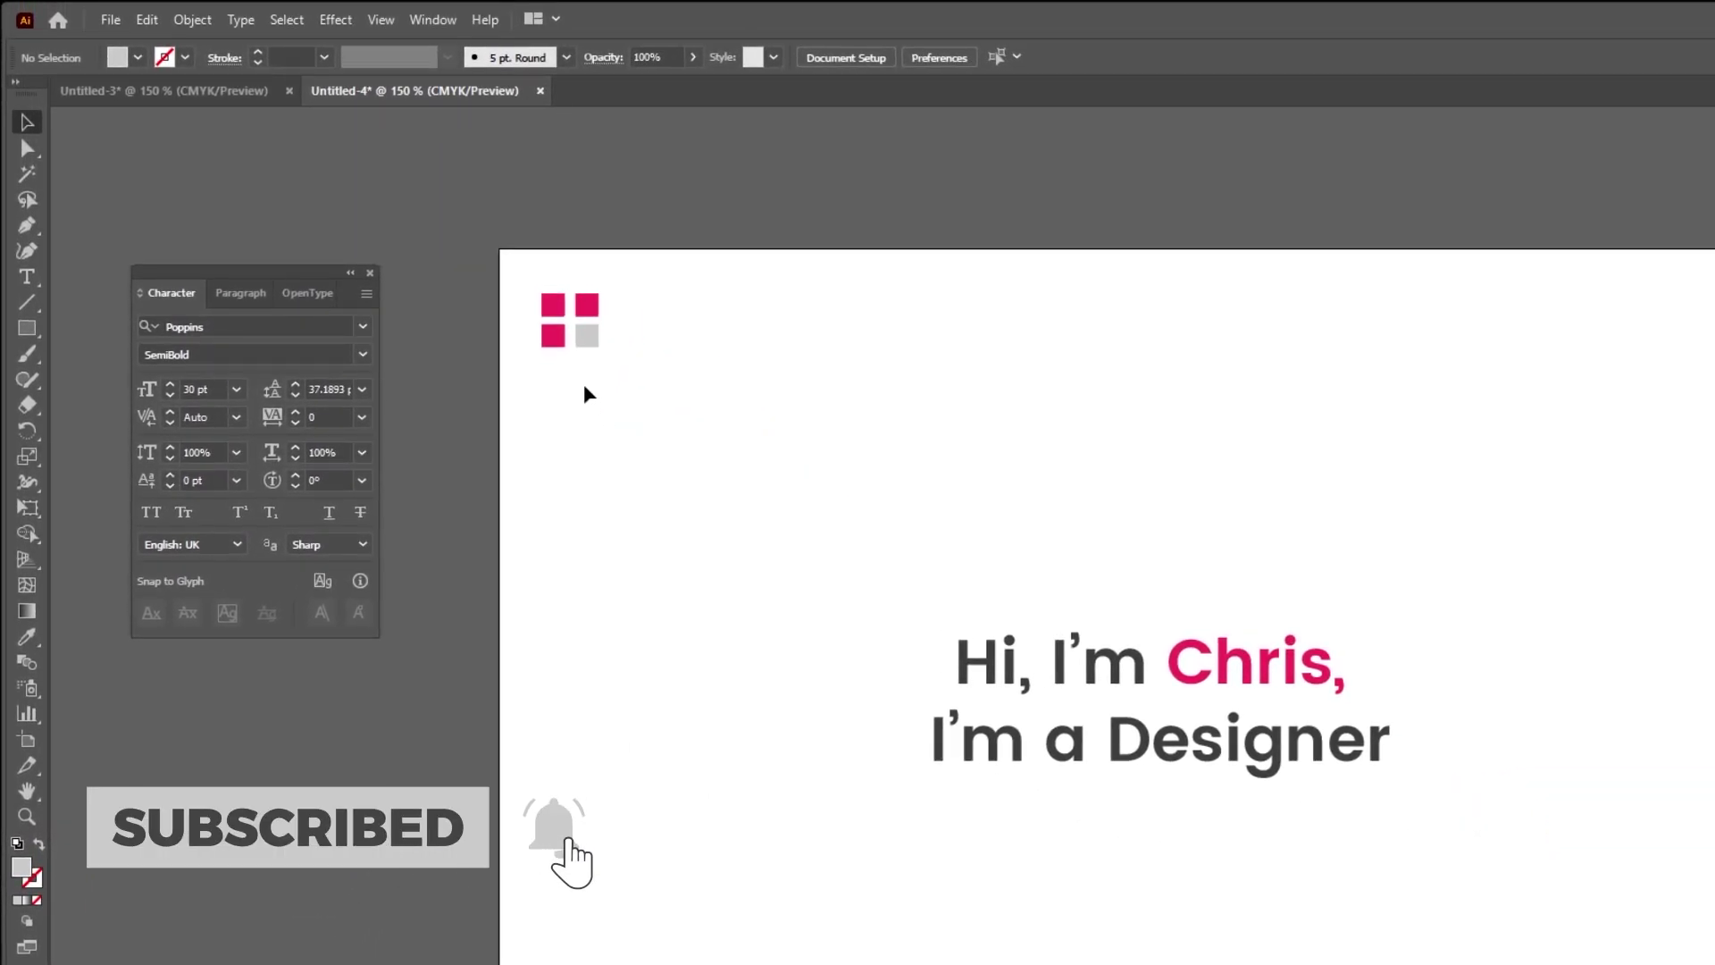
drag(526, 264, 619, 385)
key(ctrl+g)
click(645, 380)
click(759, 492)
drag(896, 620, 842, 528)
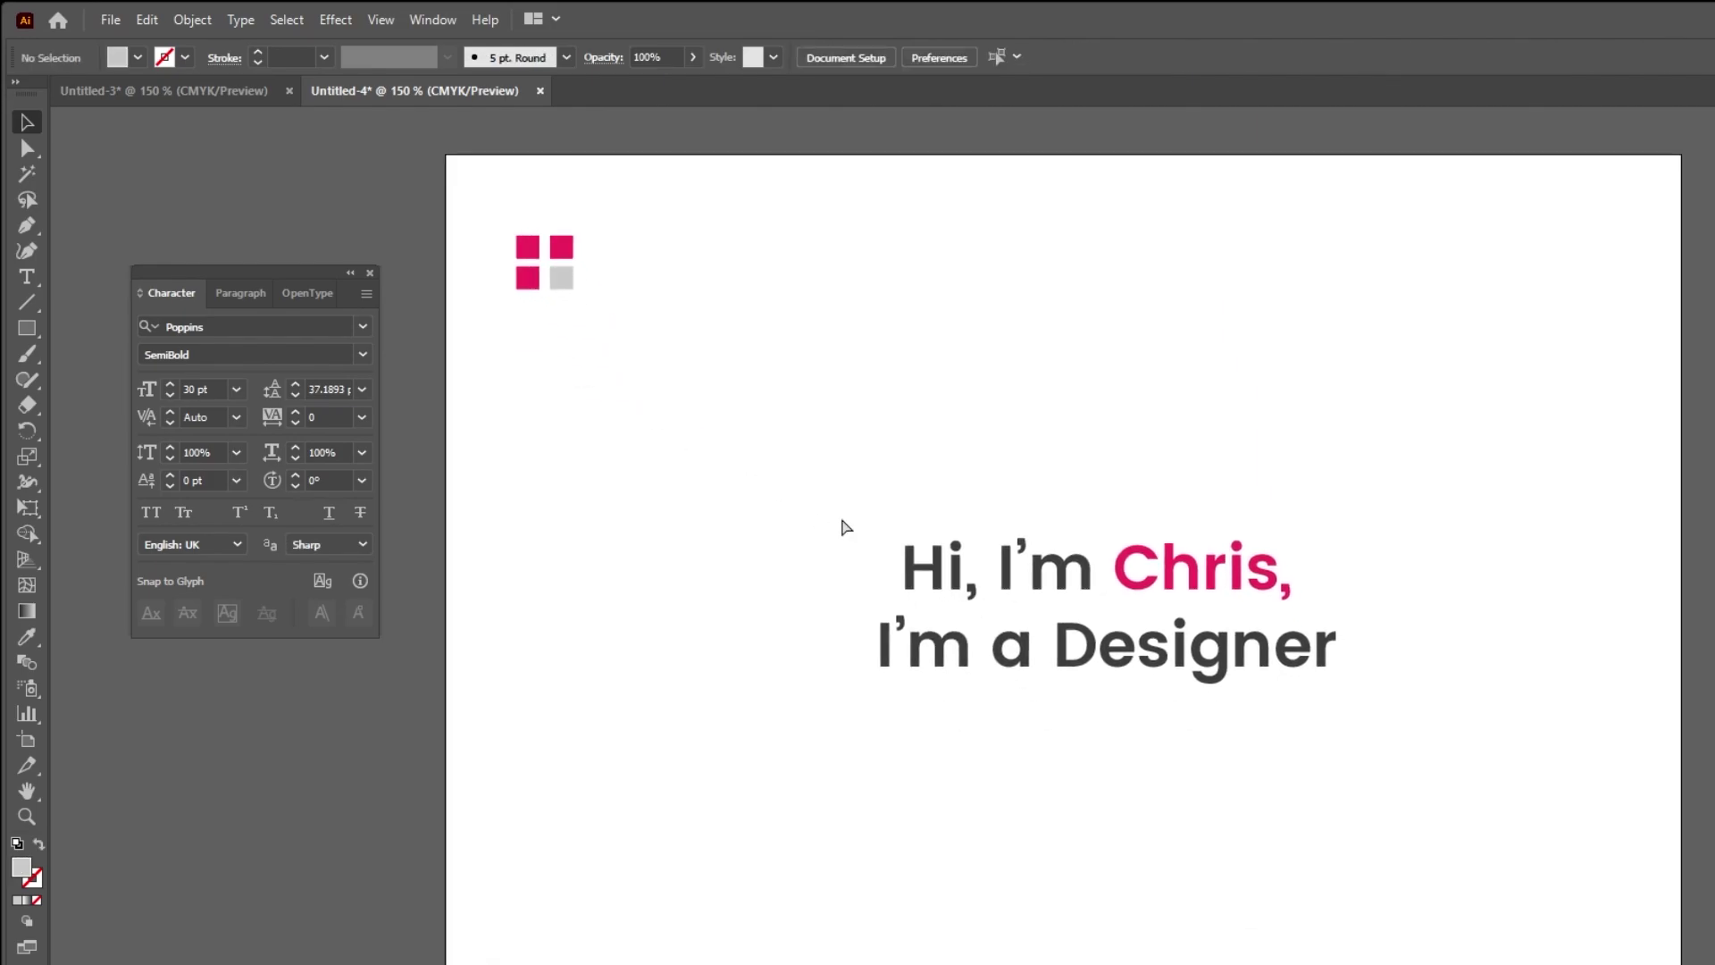
key(ctrl+minus)
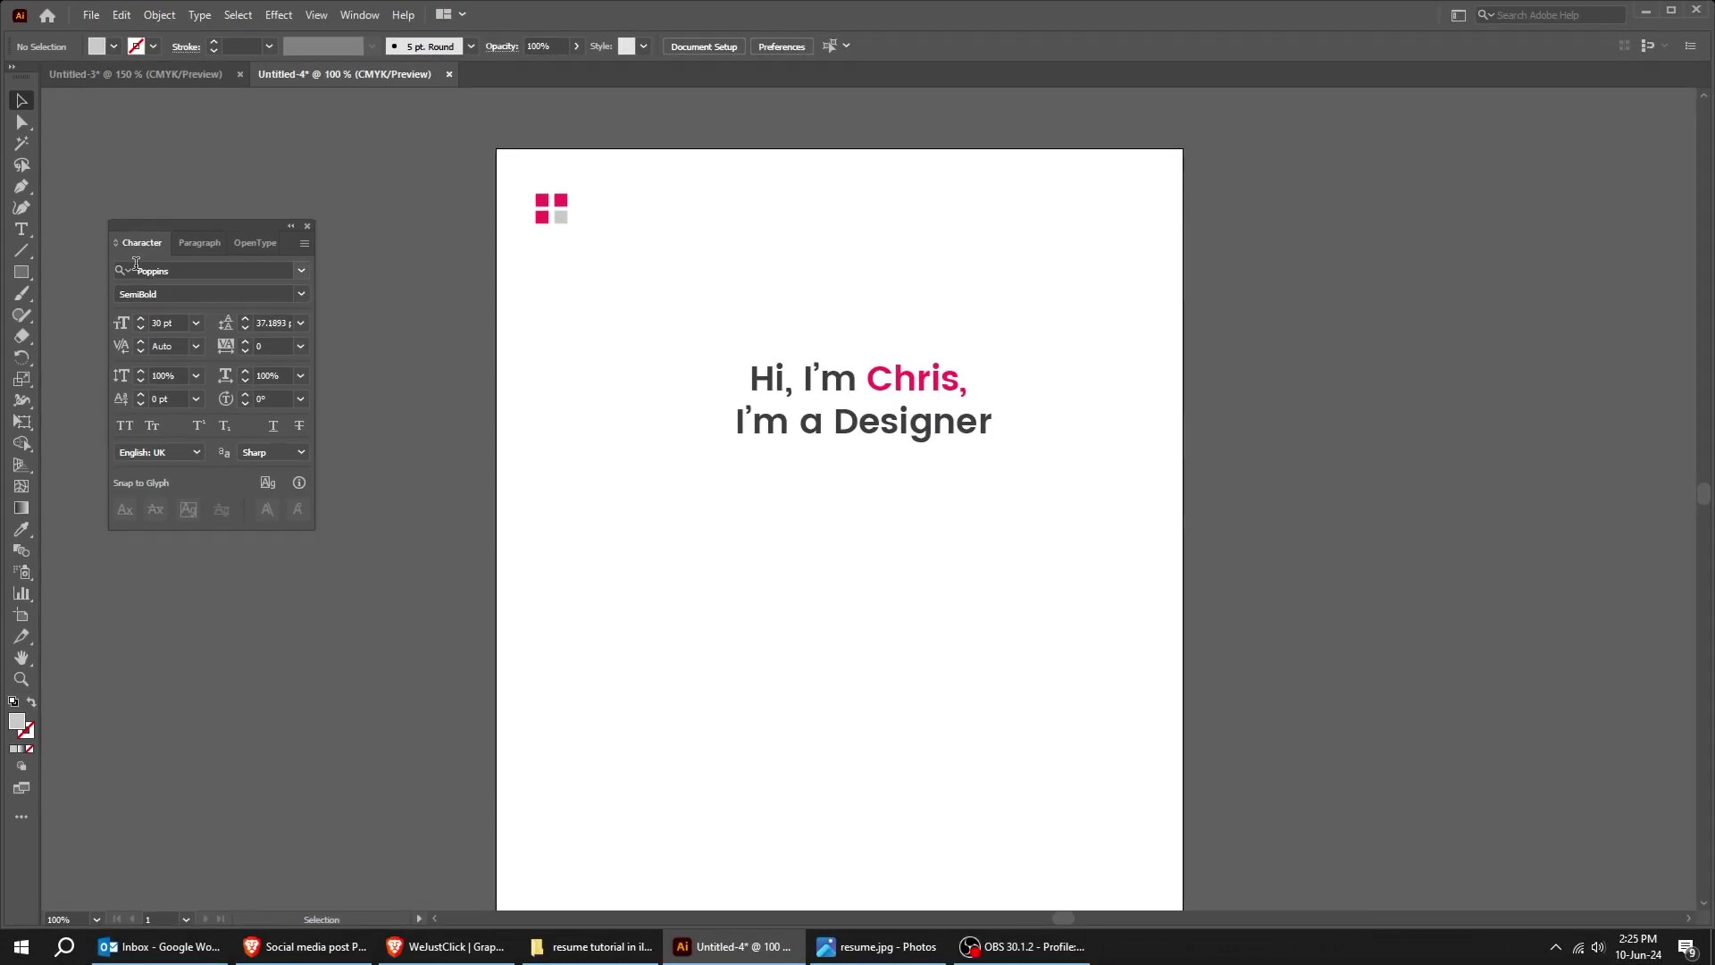
Add a 'Skills' heading in the grey headline style at Poppins Medium 15 pt
click(21, 230)
click(562, 514)
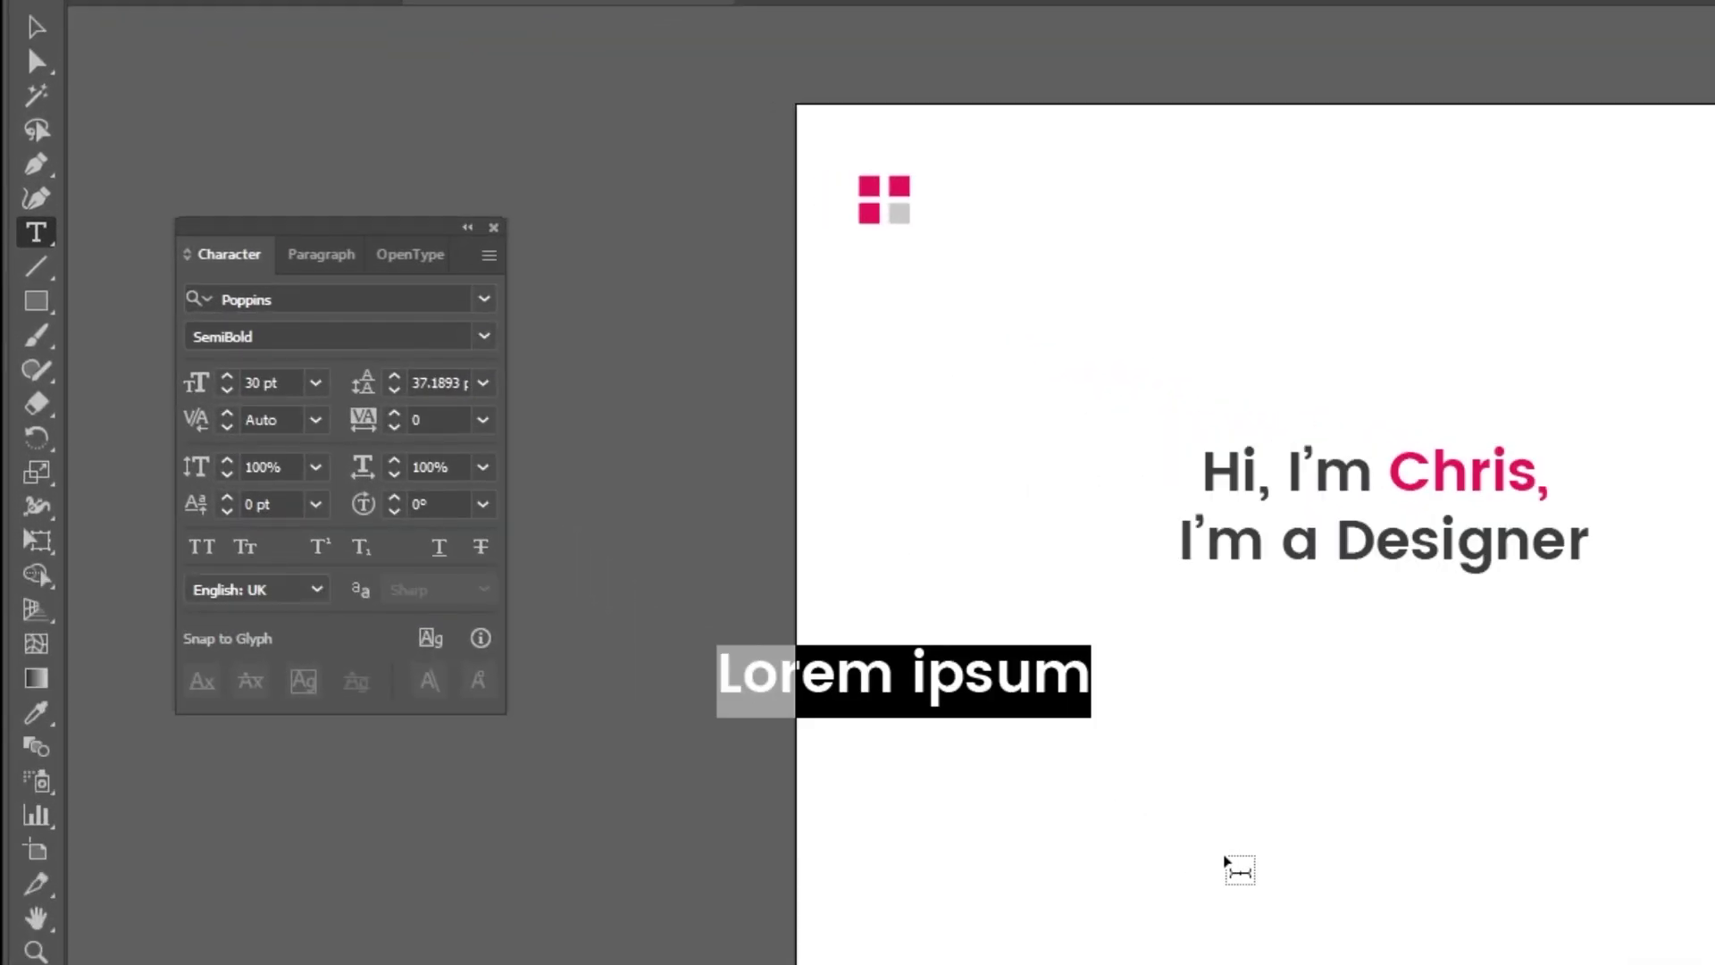
text(Skills)
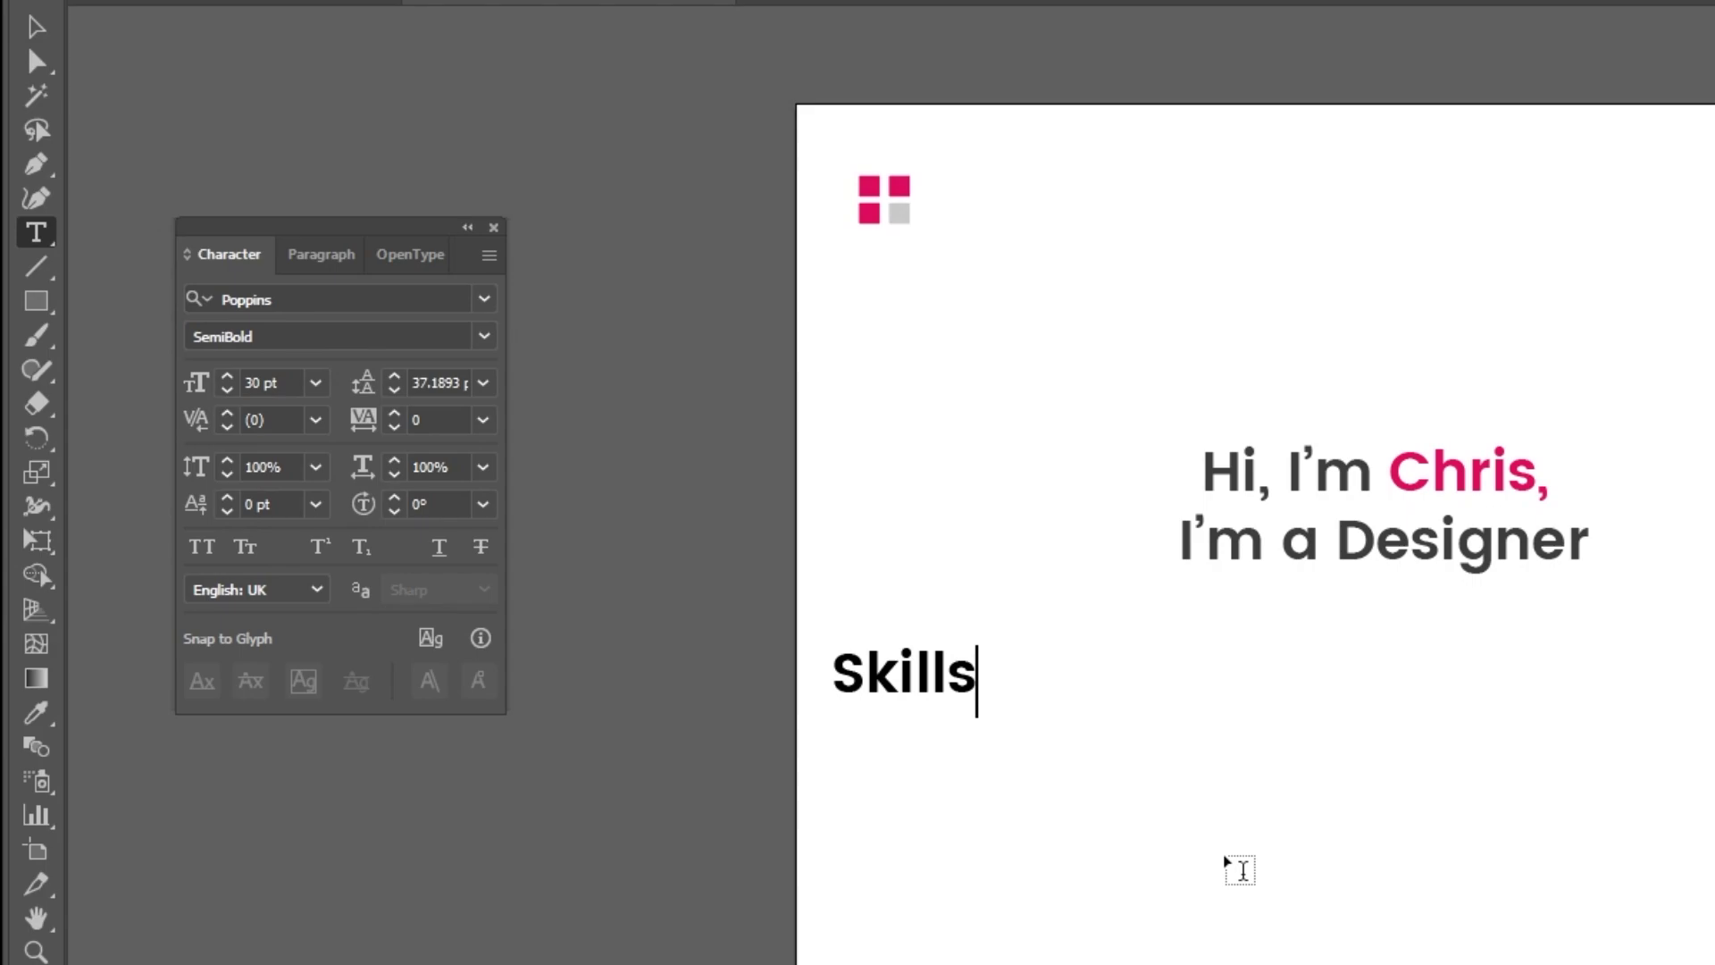
key(Escape)
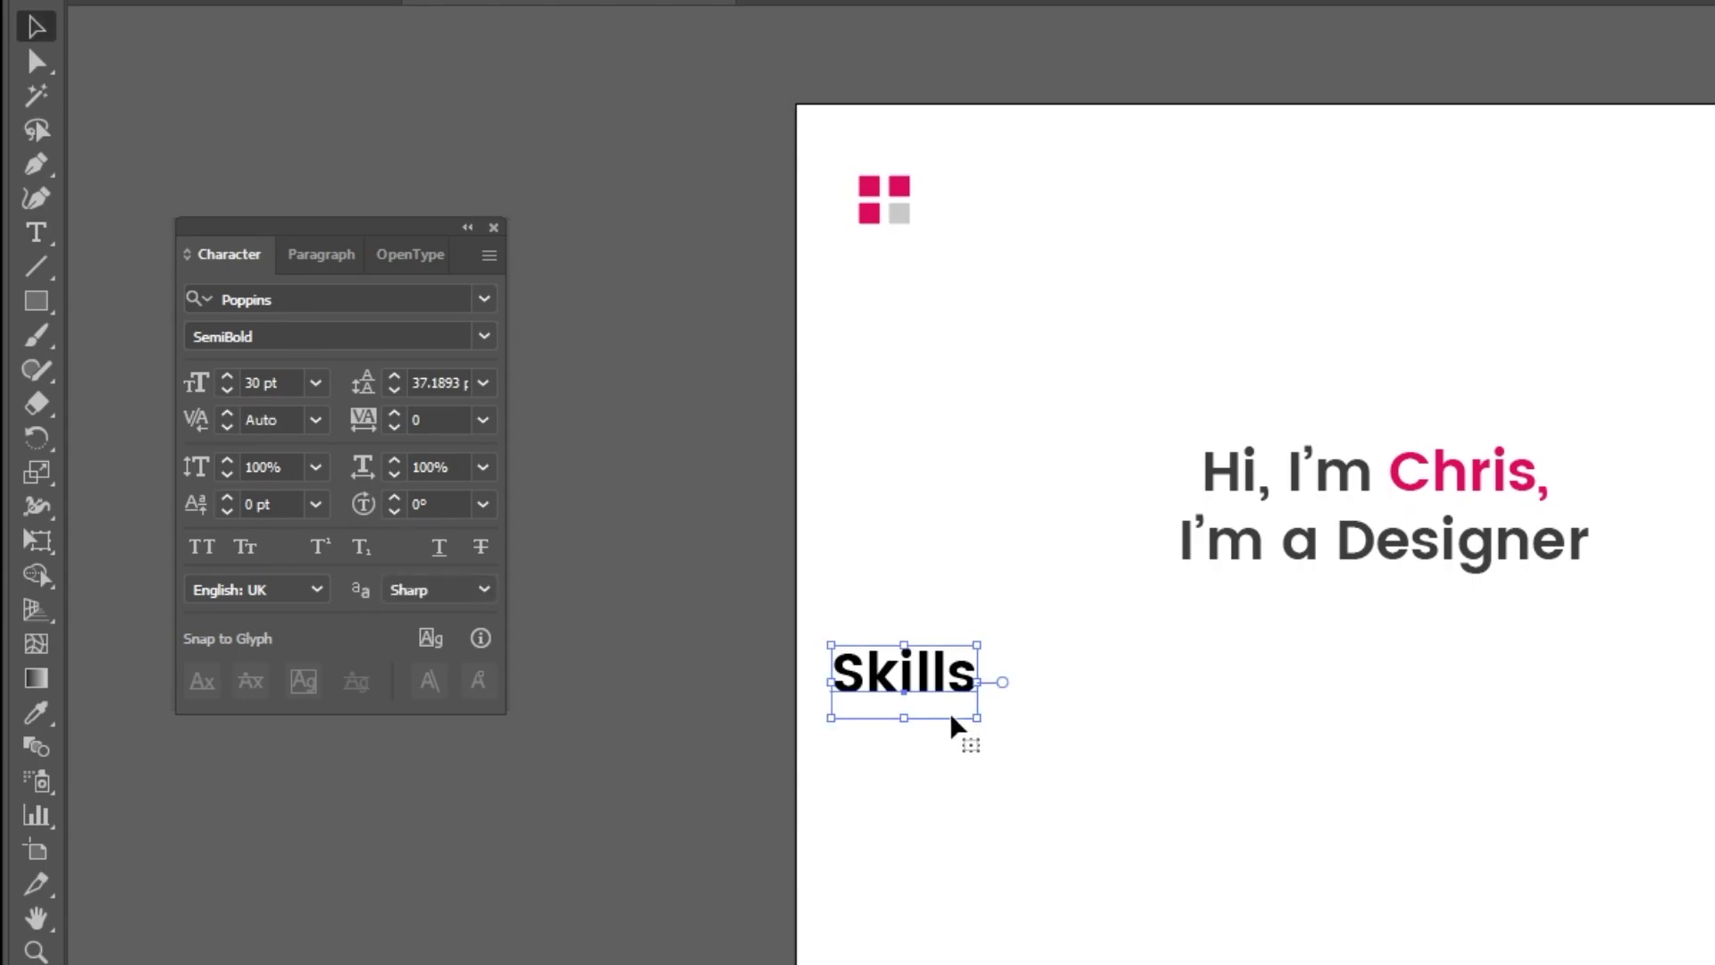
drag(953, 722, 1121, 792)
key(i)
click(1287, 547)
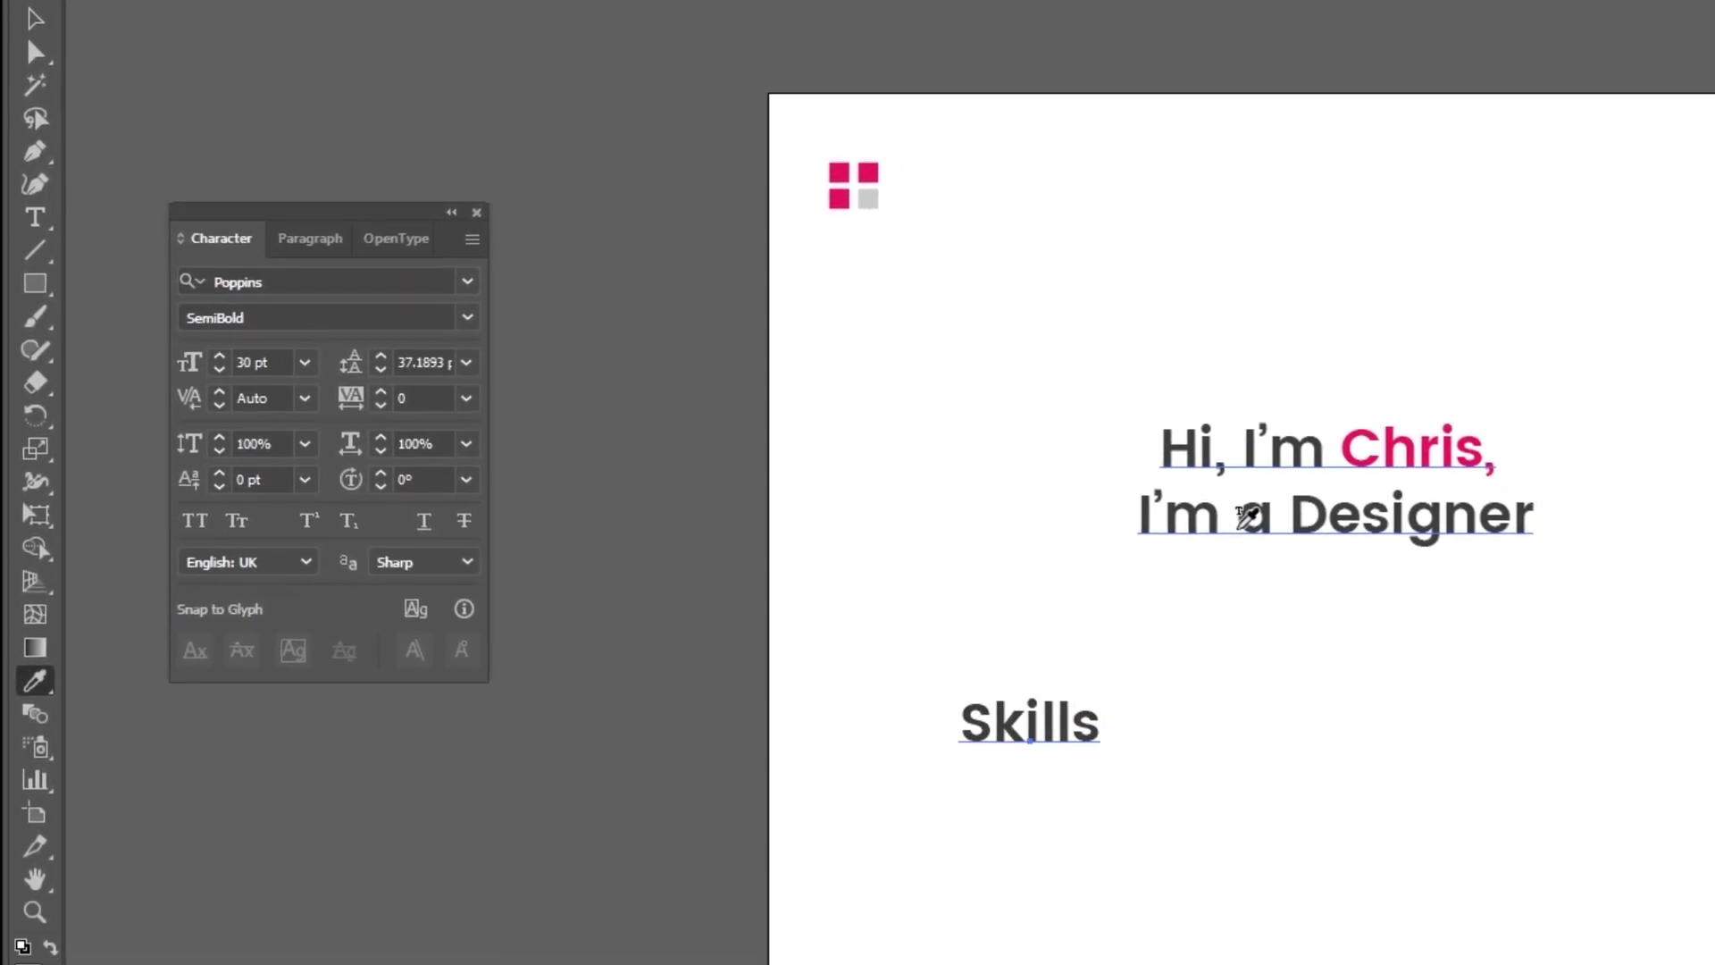
key(v)
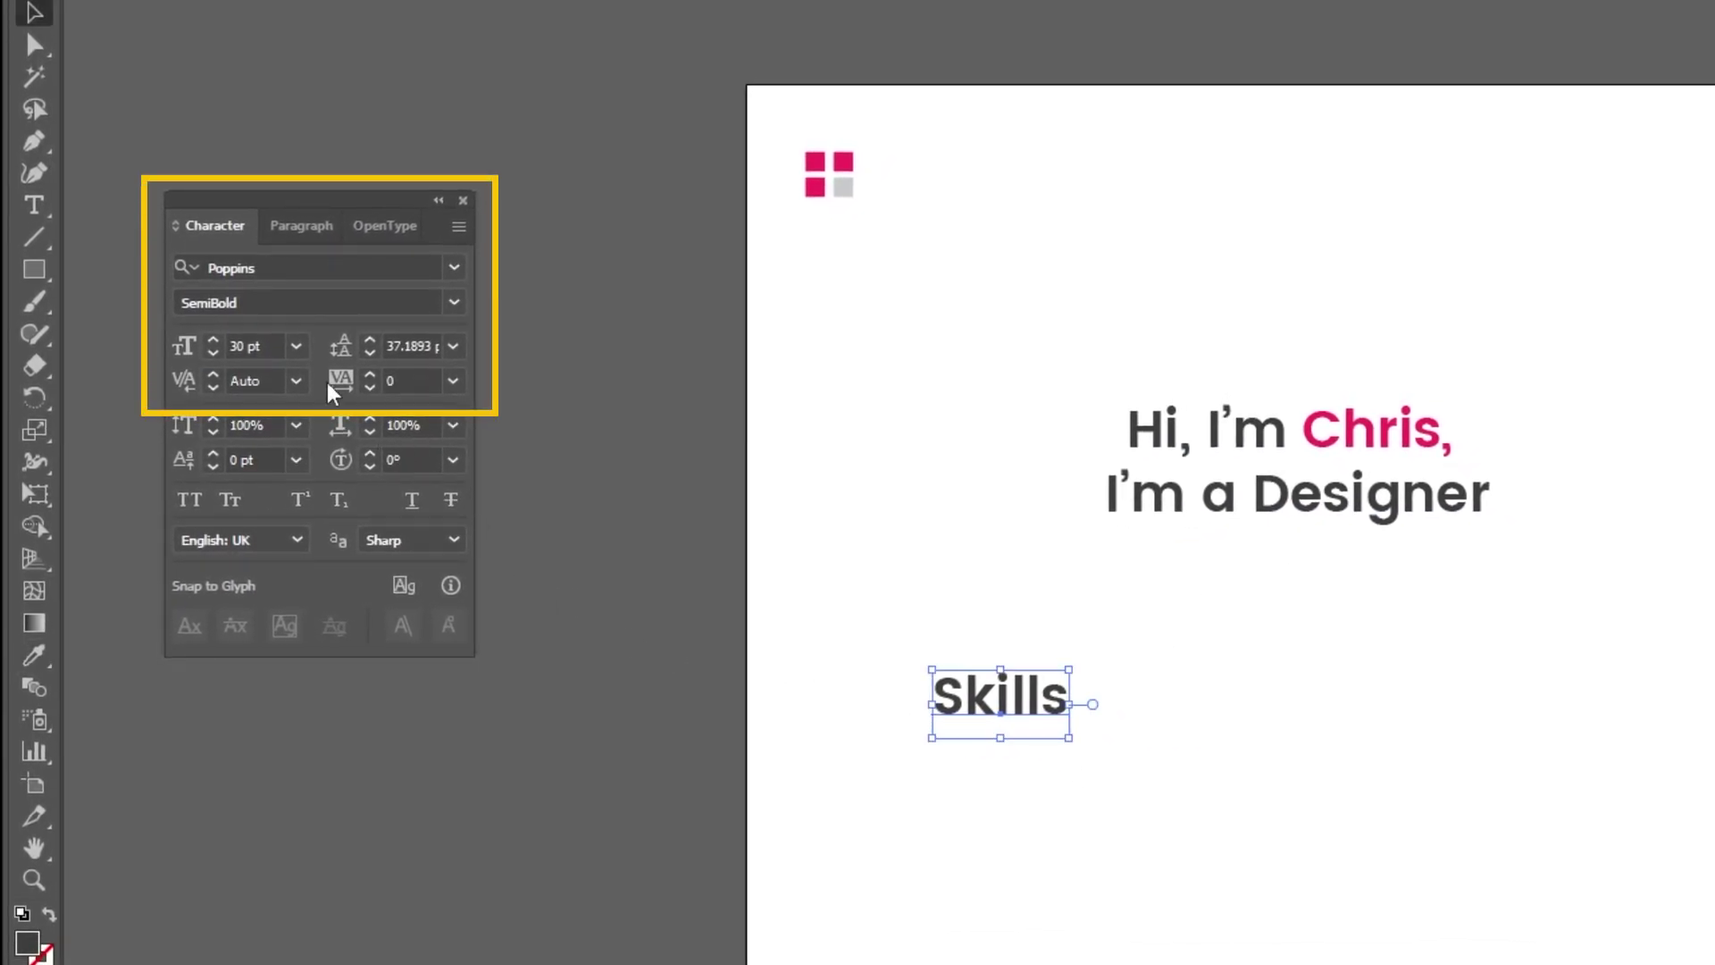
text(15)
key(Return)
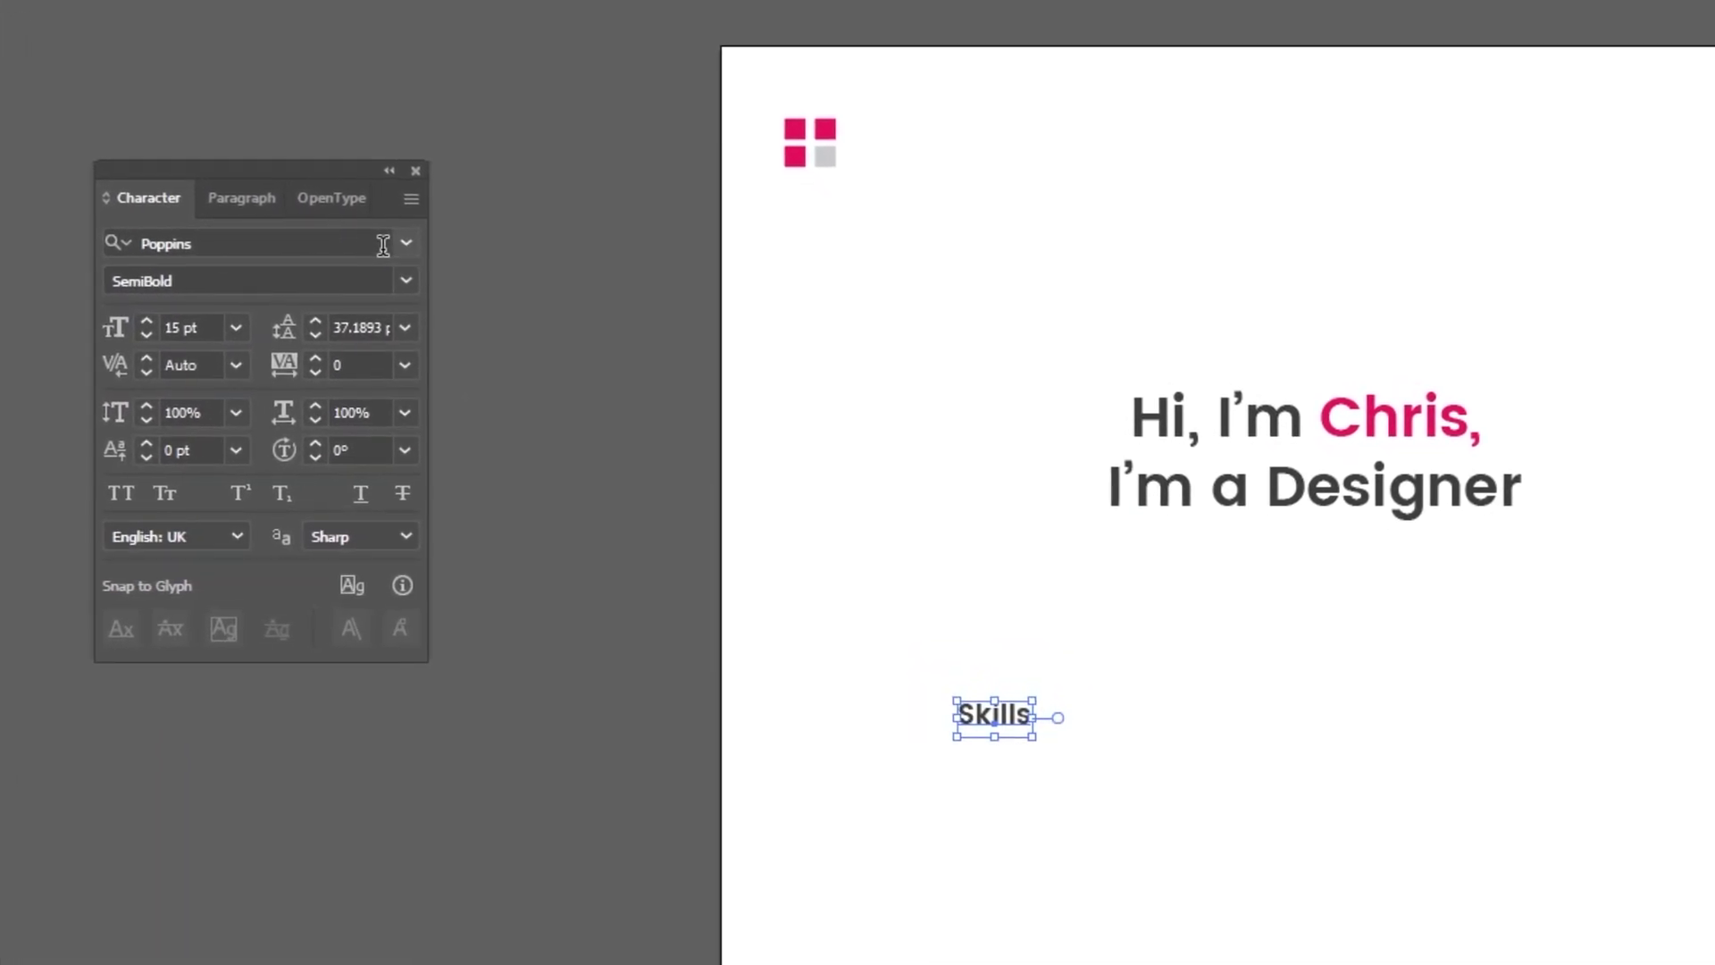
click(410, 277)
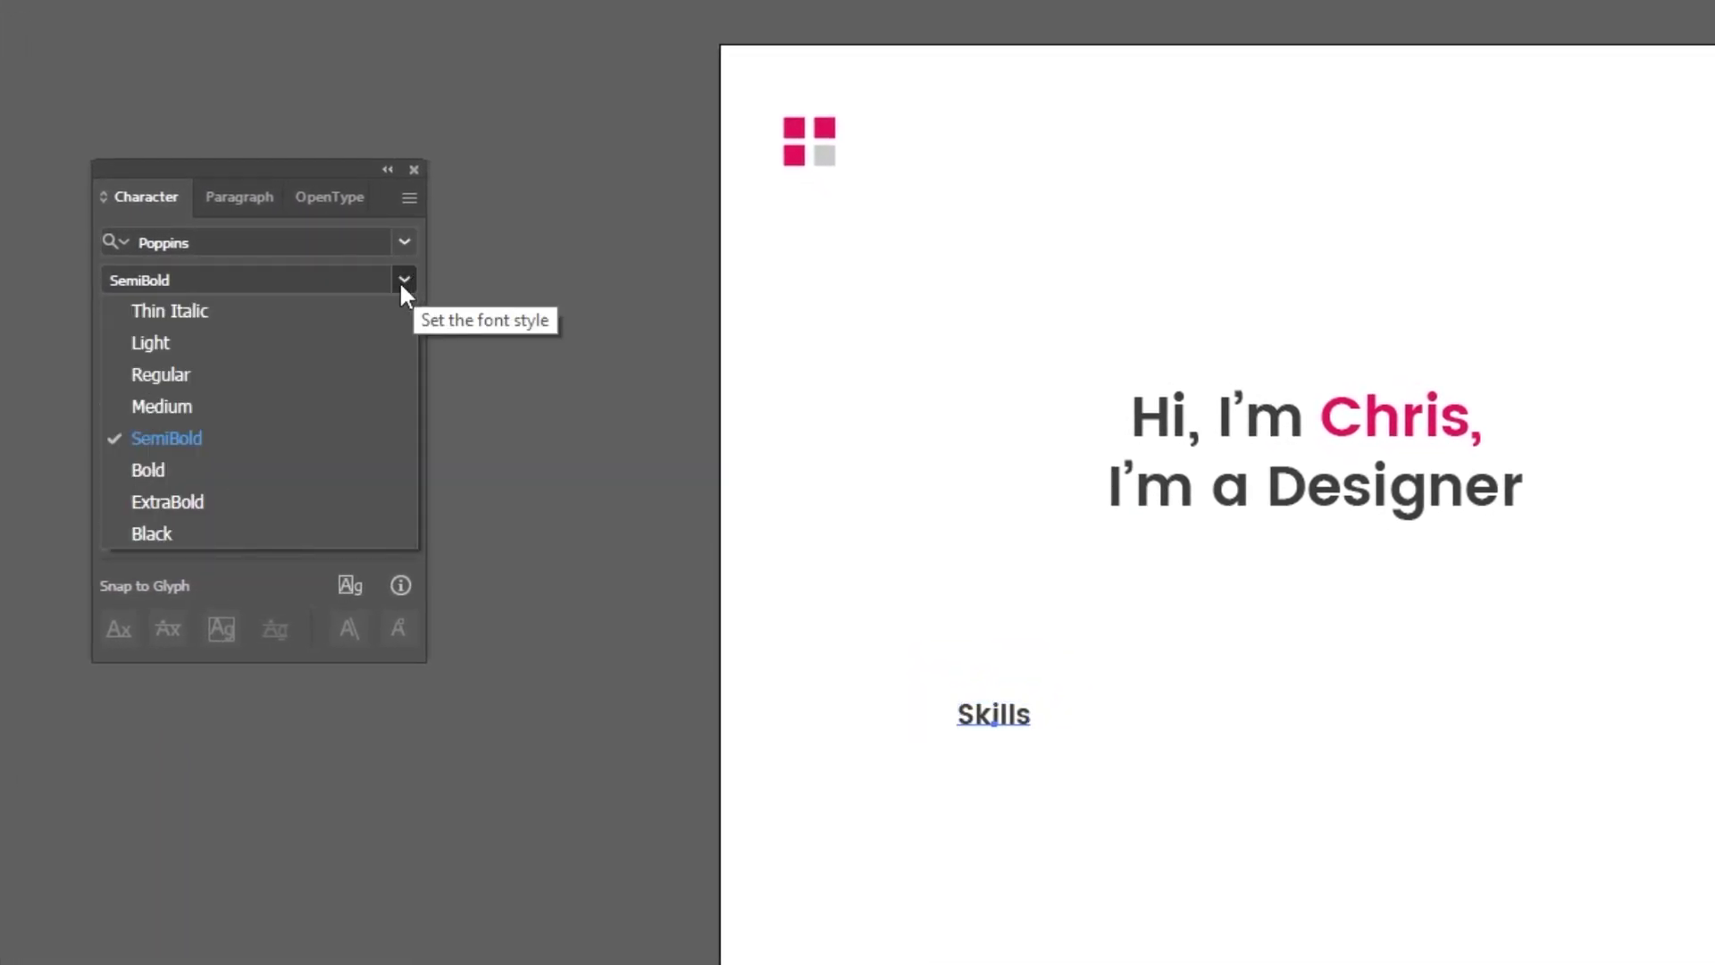
click(300, 398)
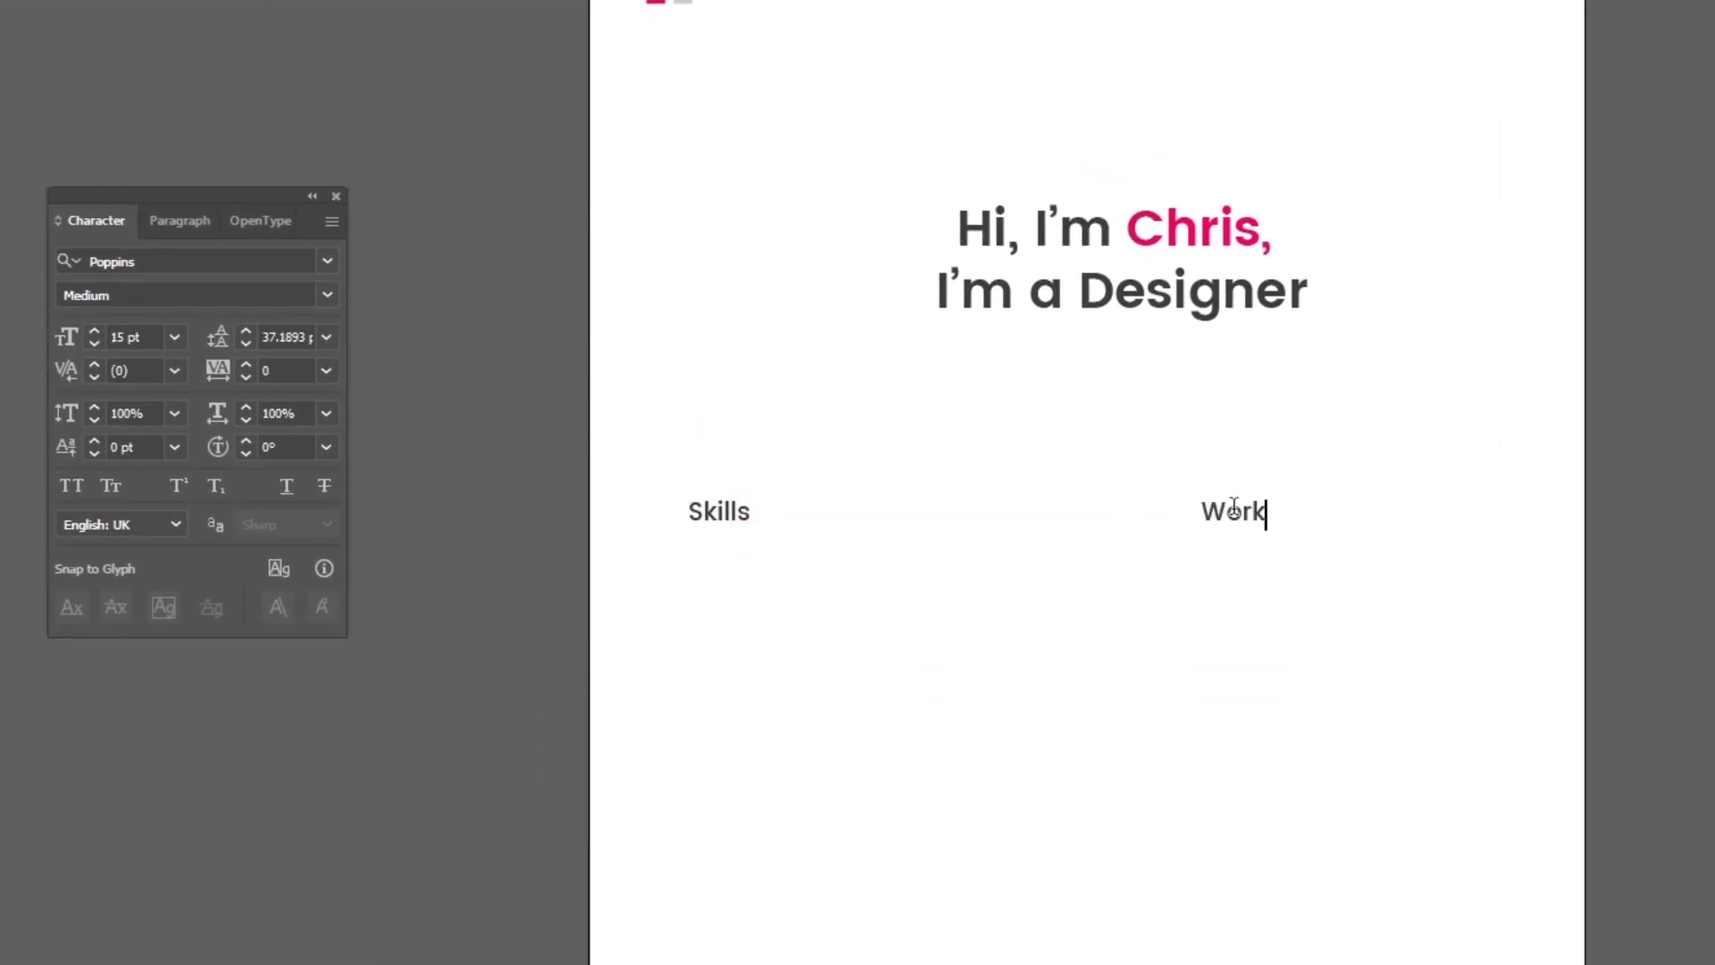
Add a 'Work Experience' heading, left-align both headings and position them below the headline
text(Work Experience)
key(Escape)
drag(585, 452, 1408, 657)
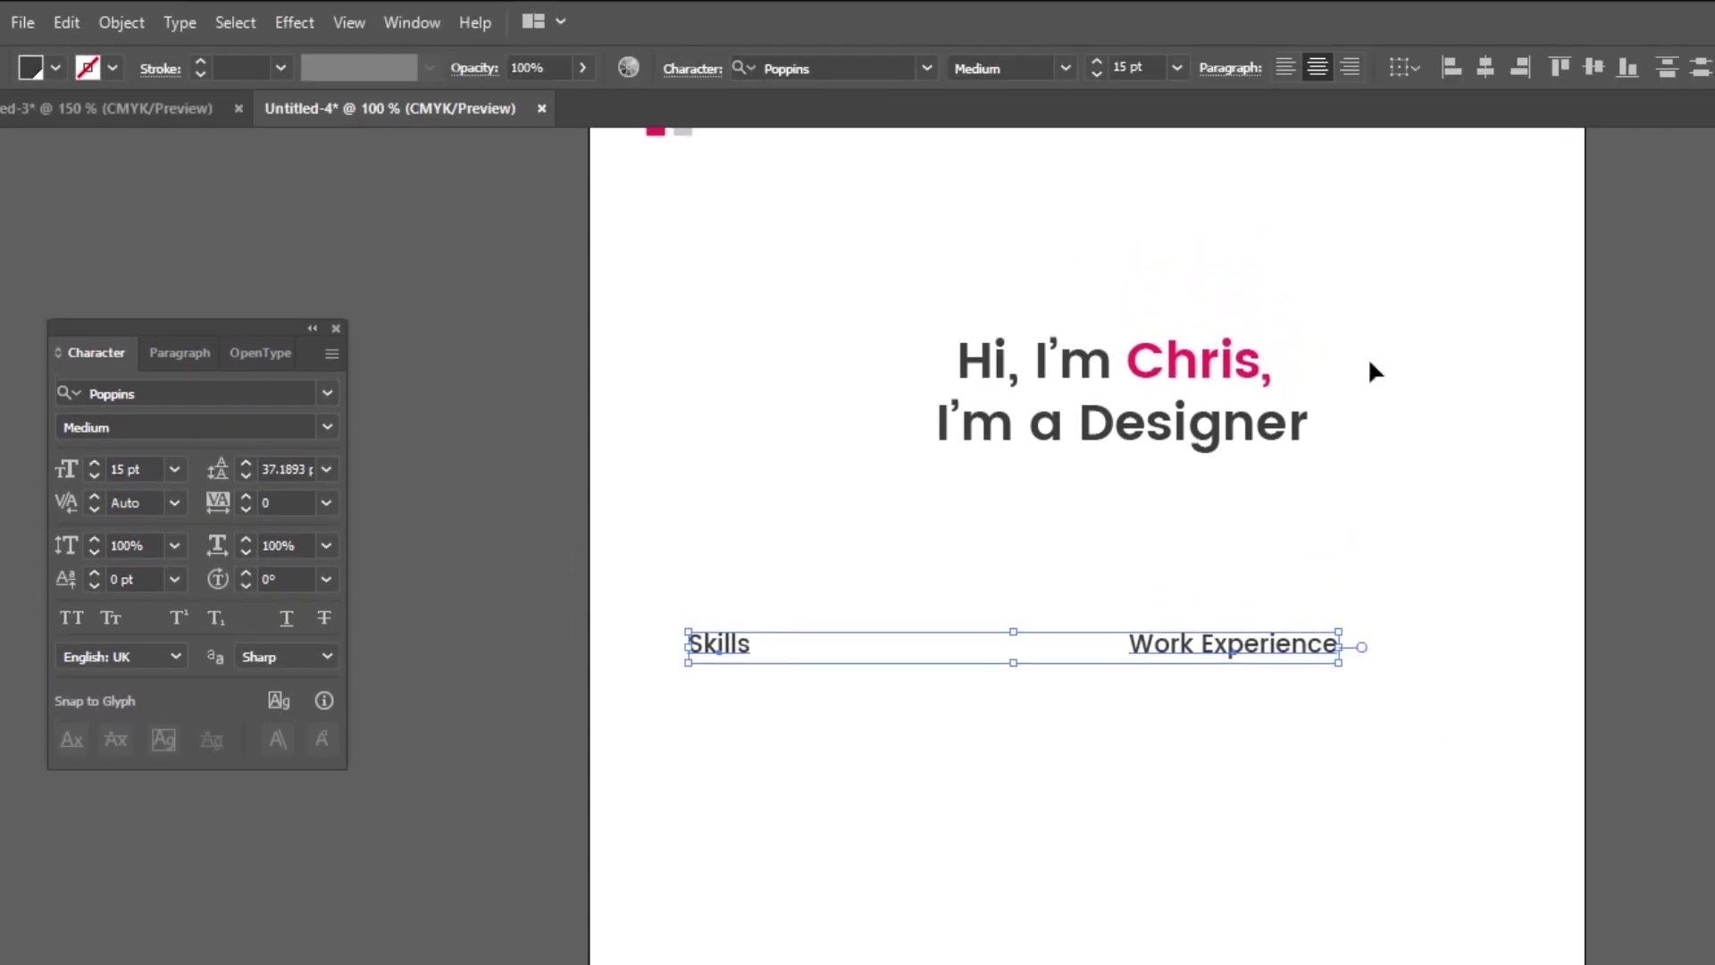
click(1284, 77)
click(1212, 835)
drag(1303, 742, 1248, 739)
drag(744, 739, 717, 738)
drag(1242, 742, 1197, 736)
click(1228, 833)
drag(1323, 918, 1306, 964)
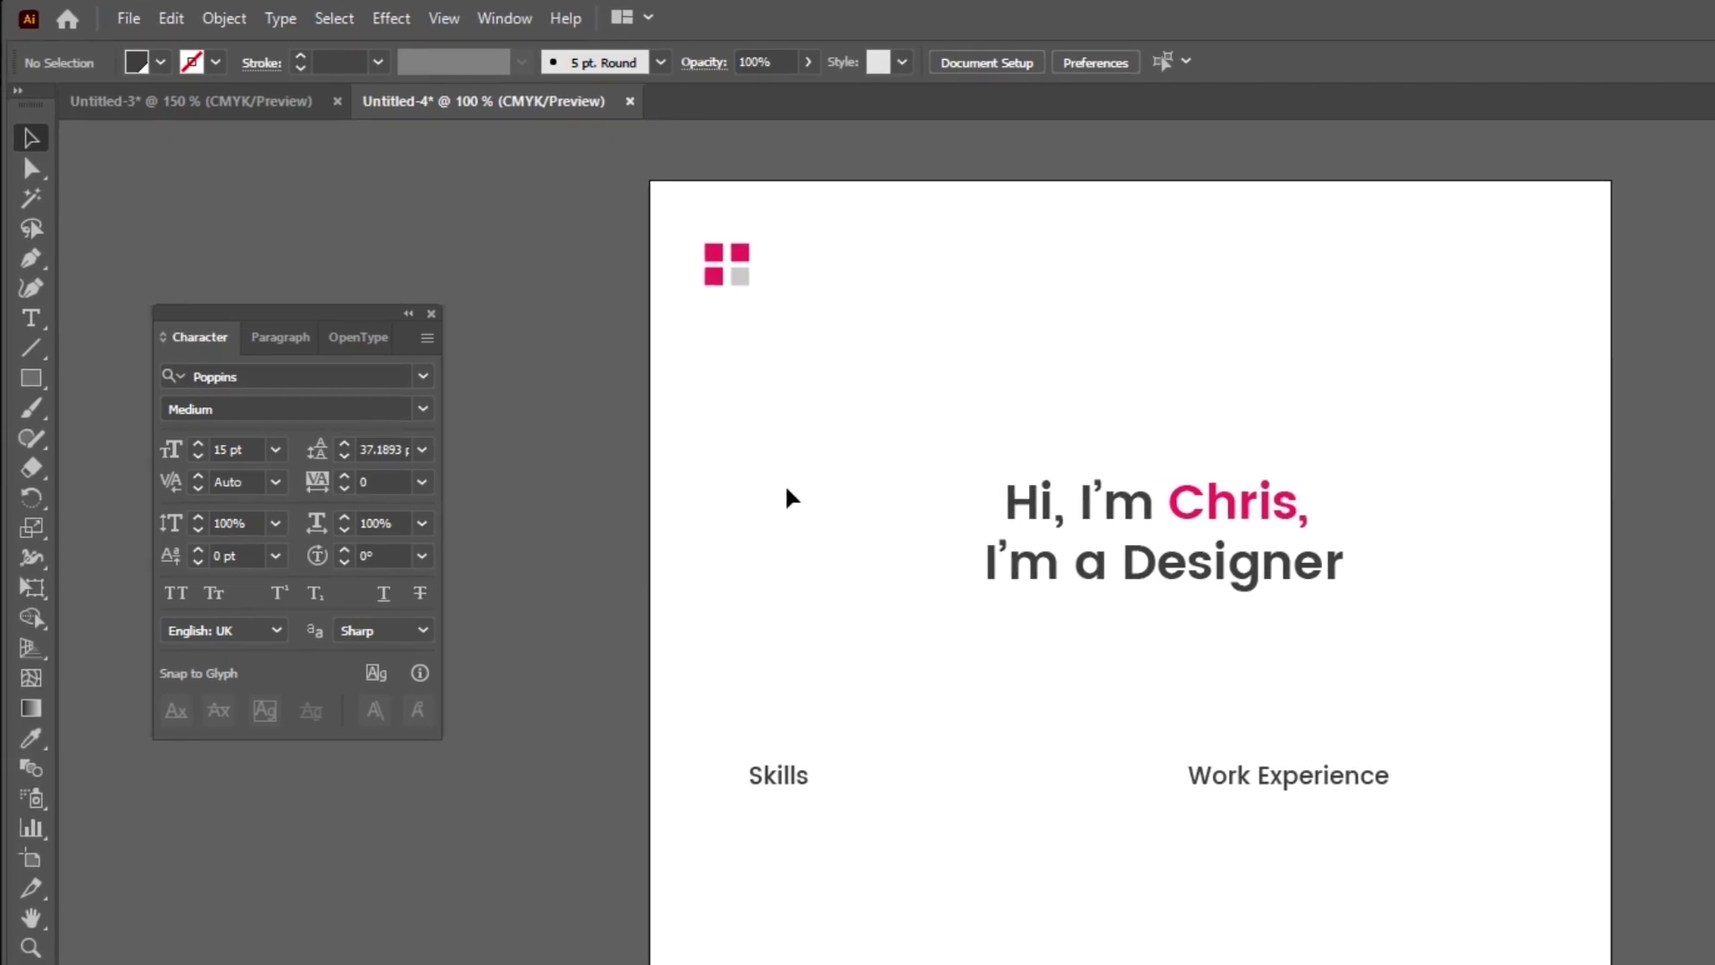
drag(769, 451, 1417, 946)
key(shift+Down)
Draw a circle above the greeting headline
click(1418, 943)
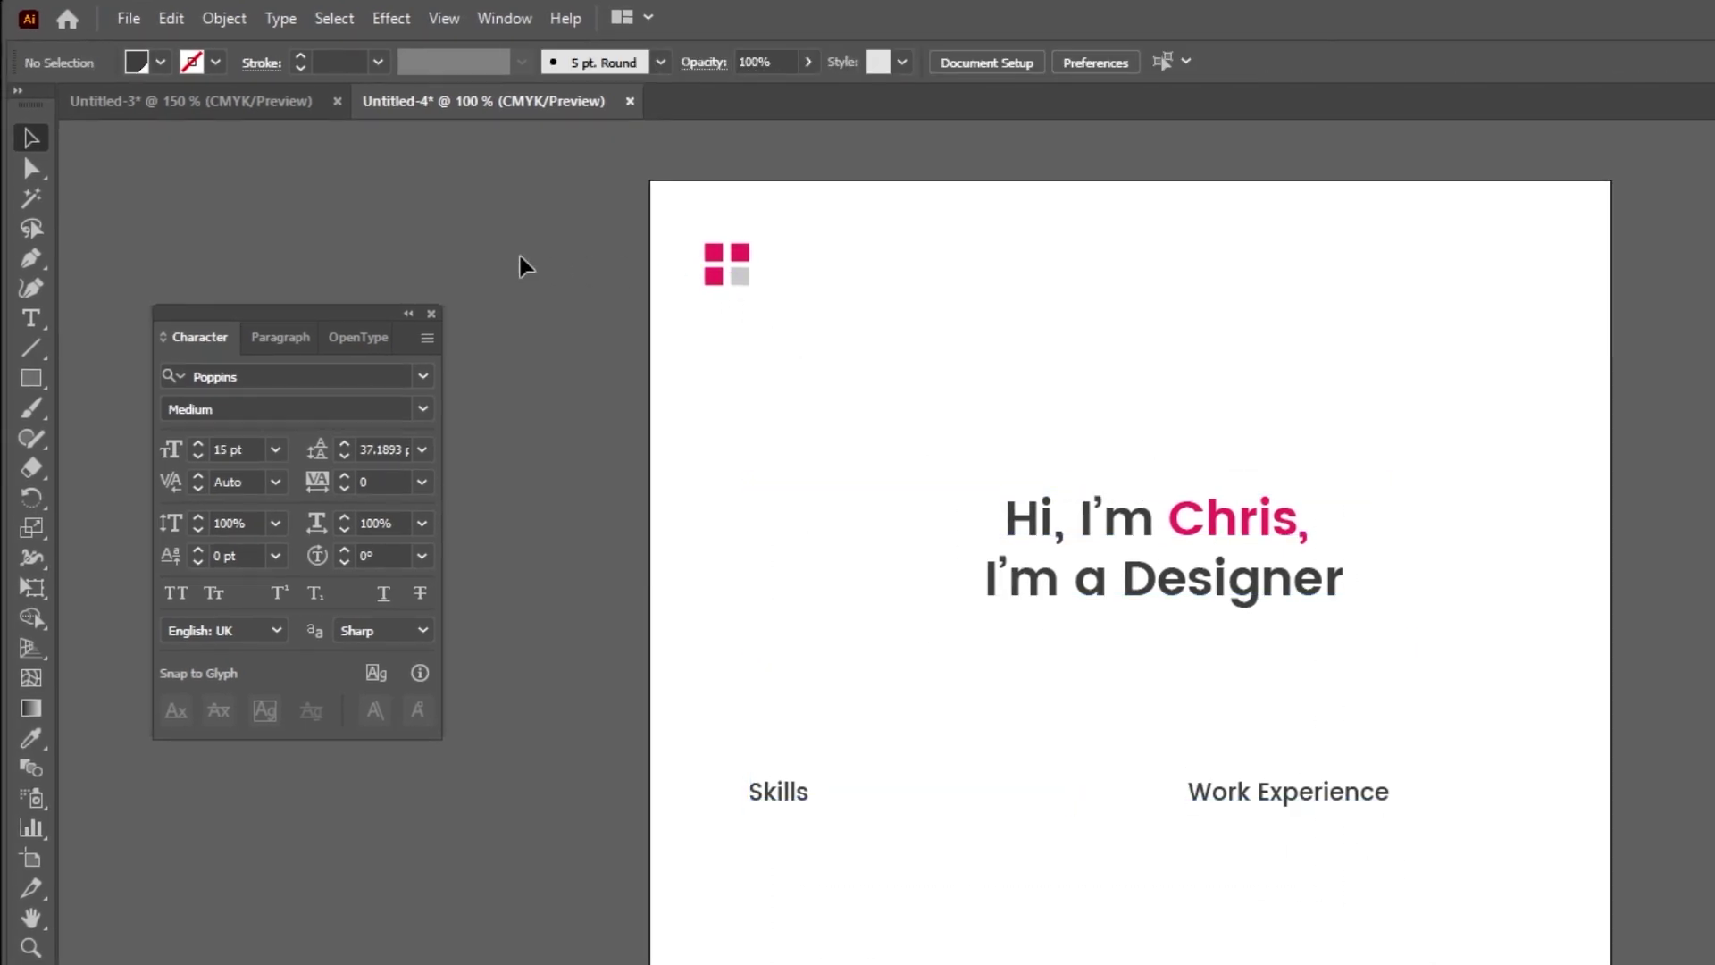
click(36, 381)
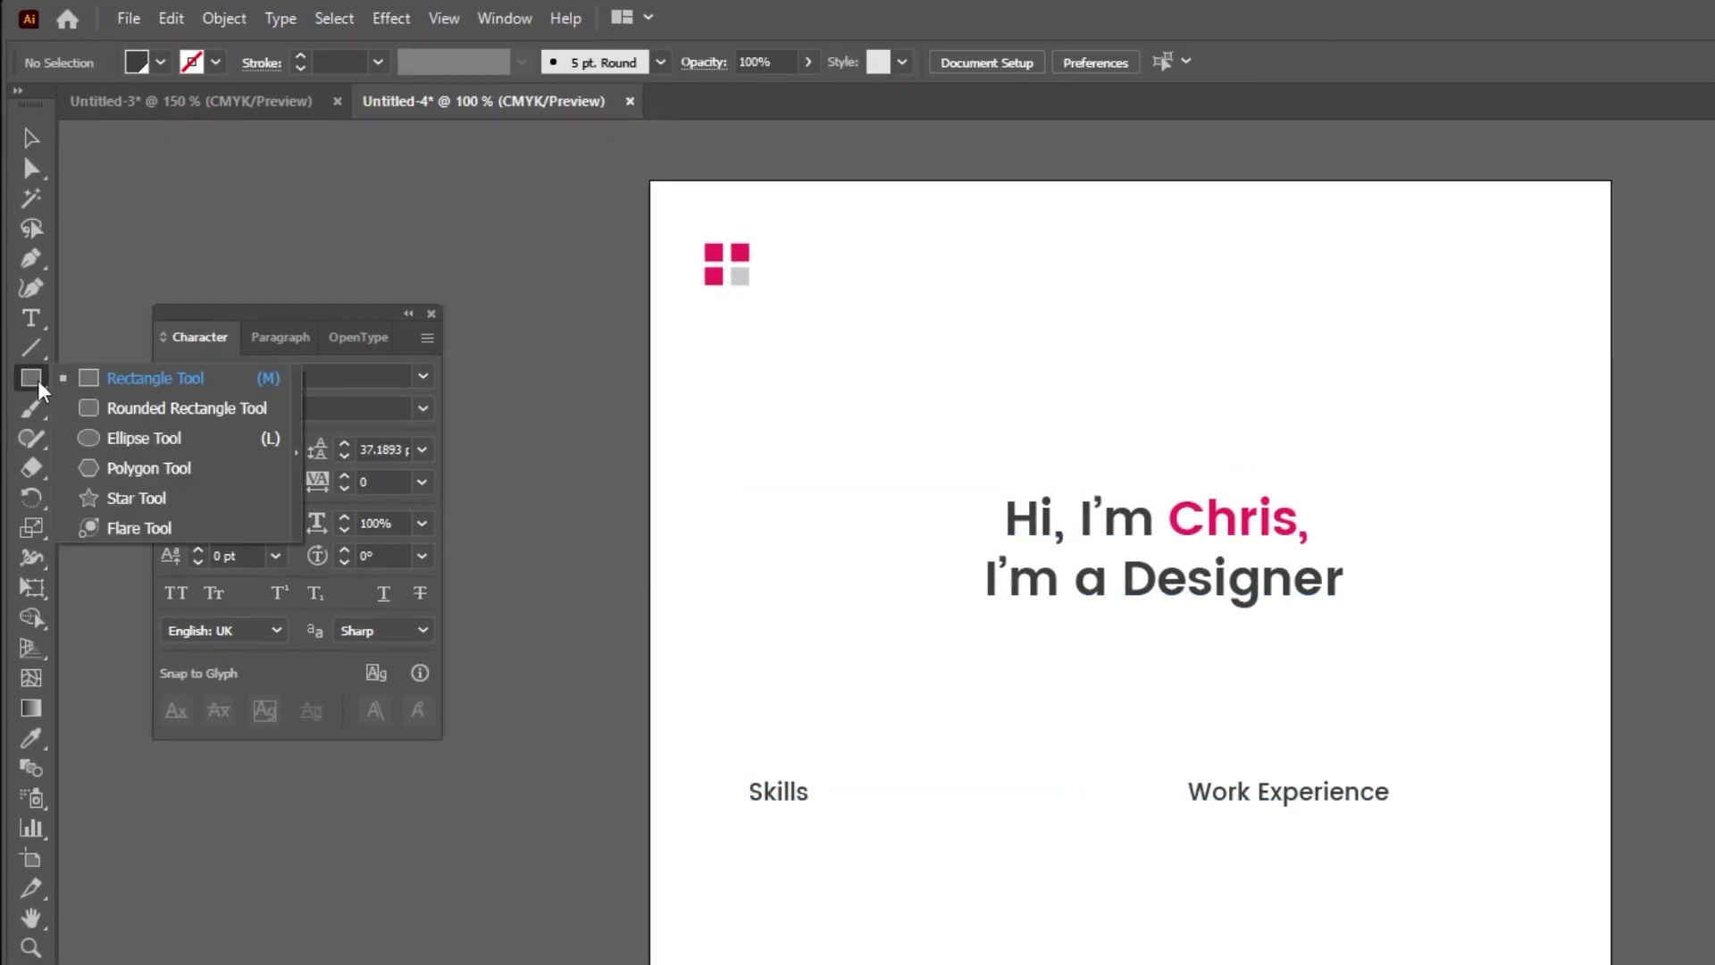
click(116, 437)
drag(1091, 317, 1232, 457)
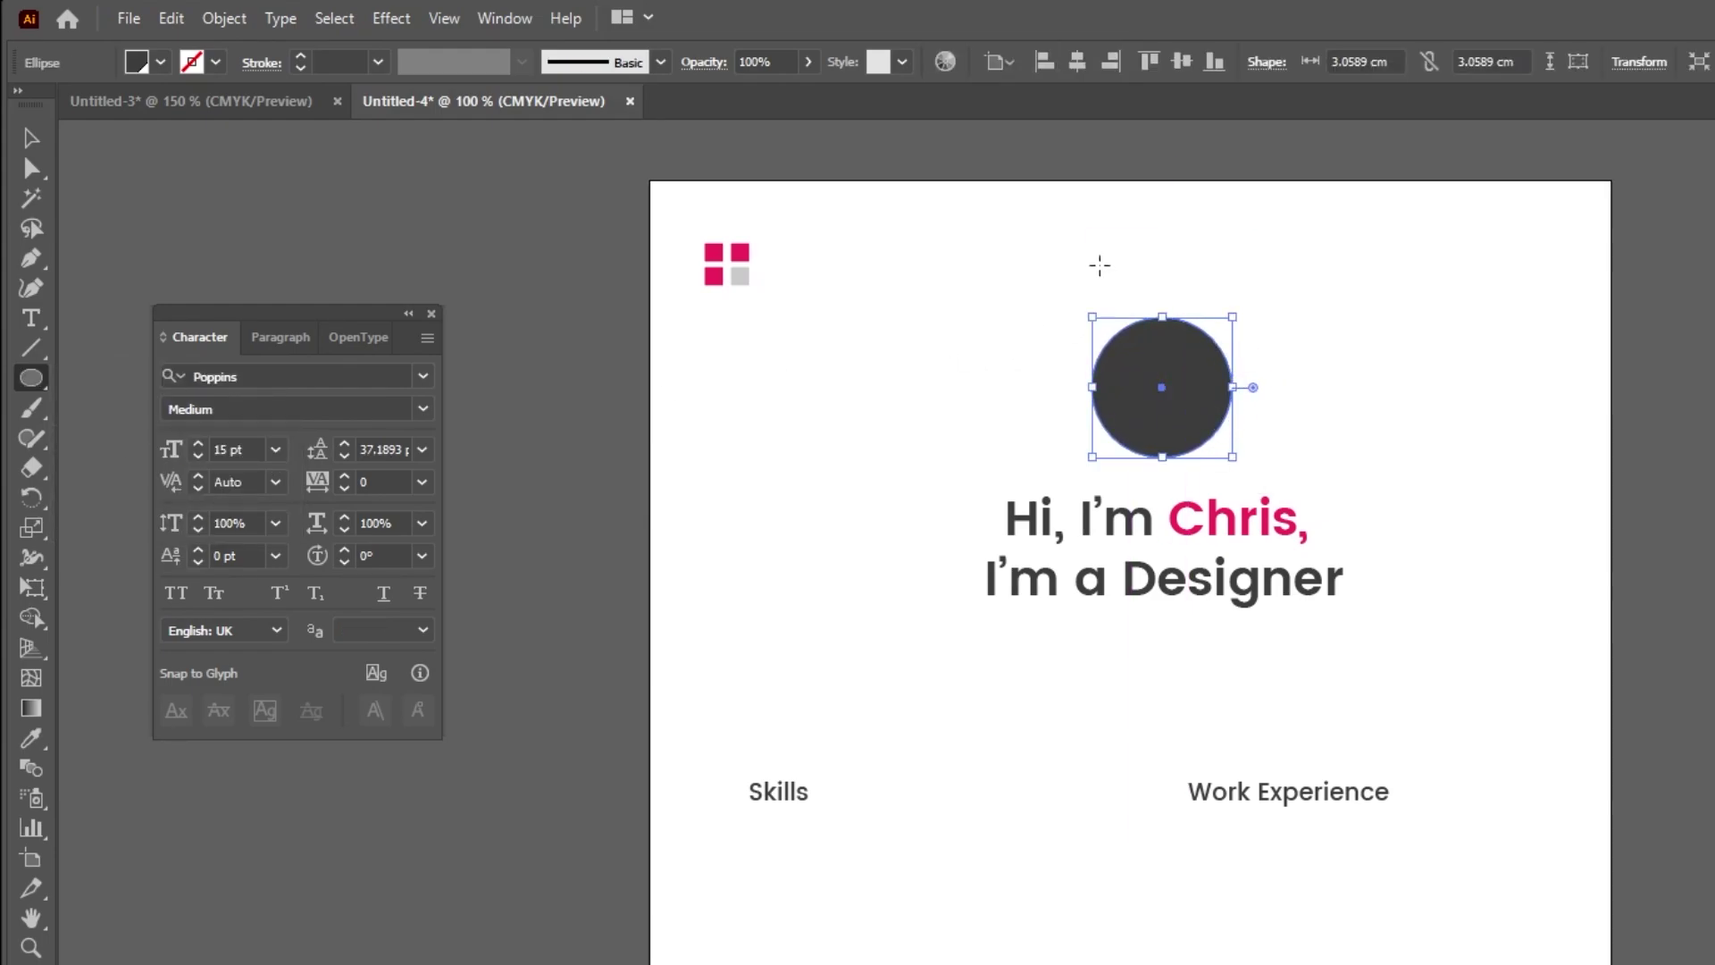
Centre the circle and the headline horizontally on the page, raising the circle slightly
key(v)
click(1077, 61)
click(1157, 549)
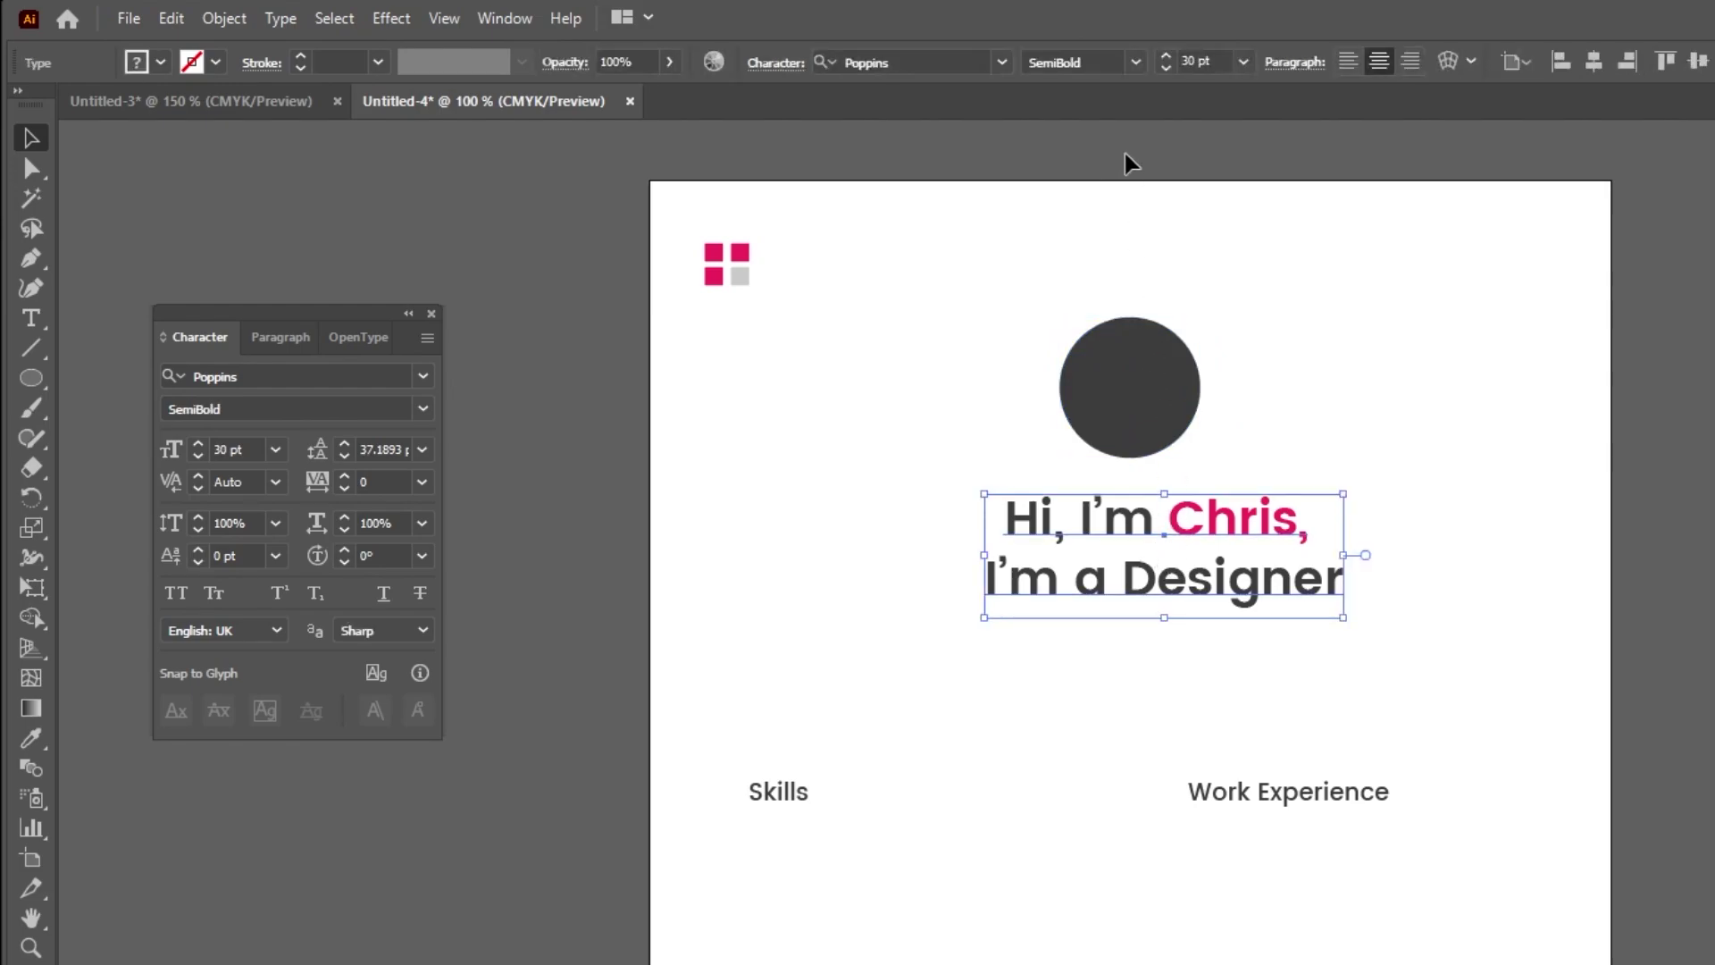
click(1593, 61)
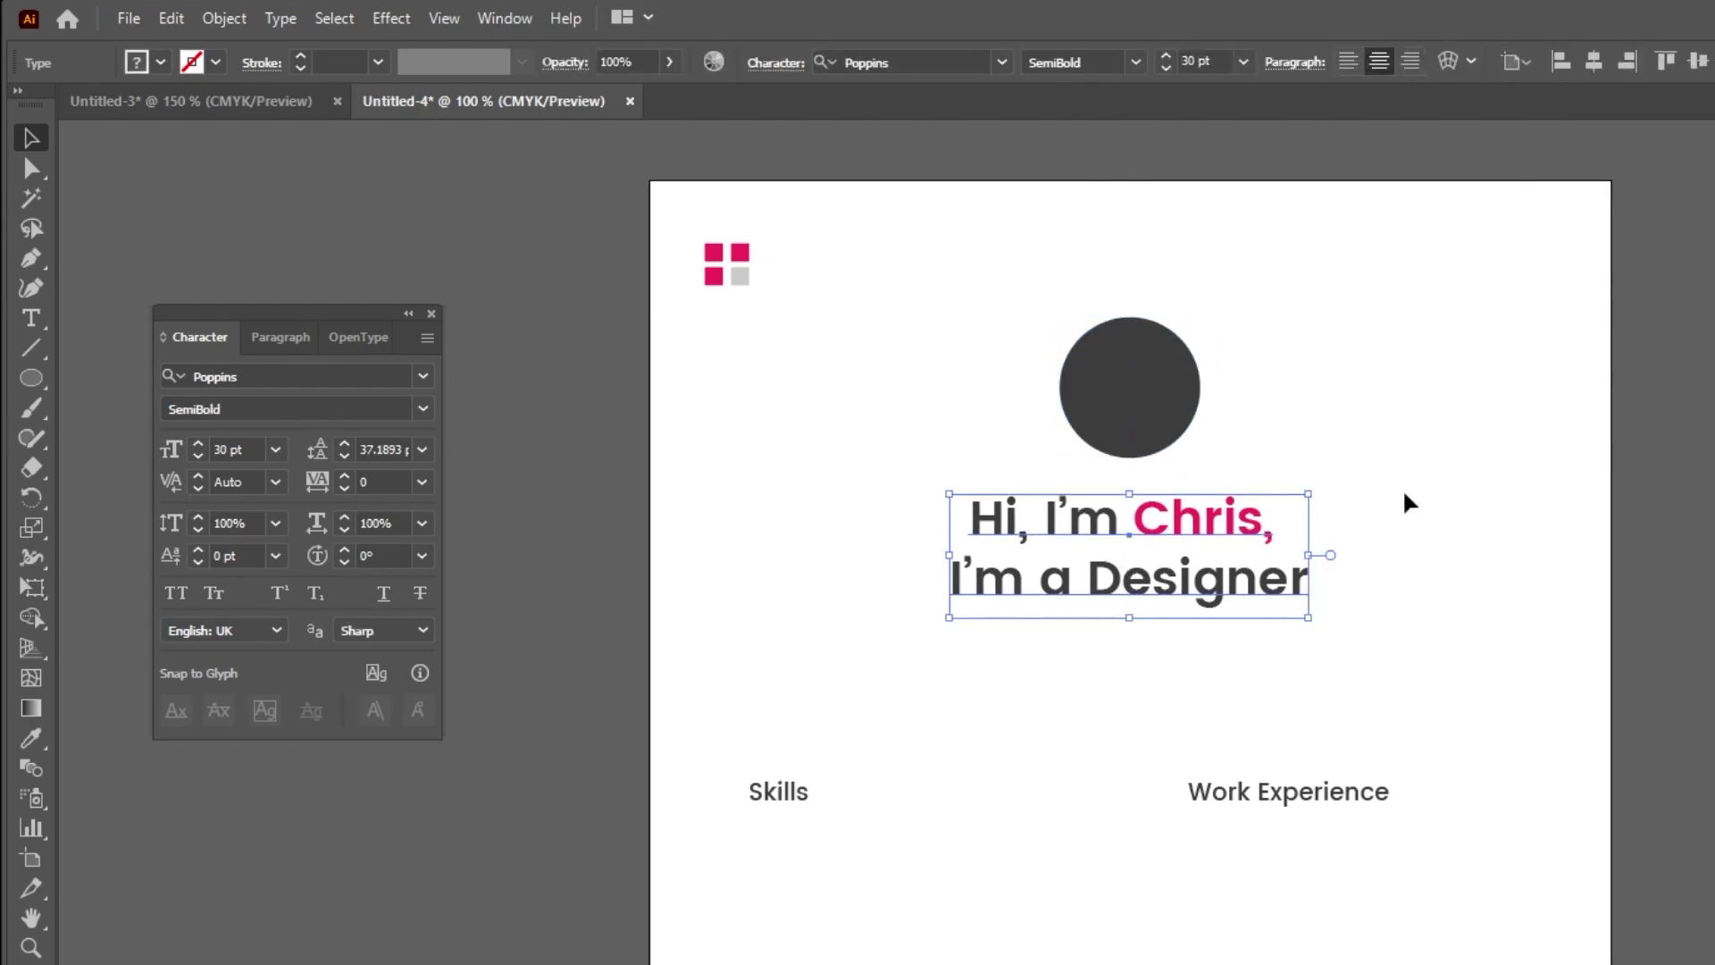
click(1127, 406)
drag(1127, 407, 1128, 399)
click(141, 20)
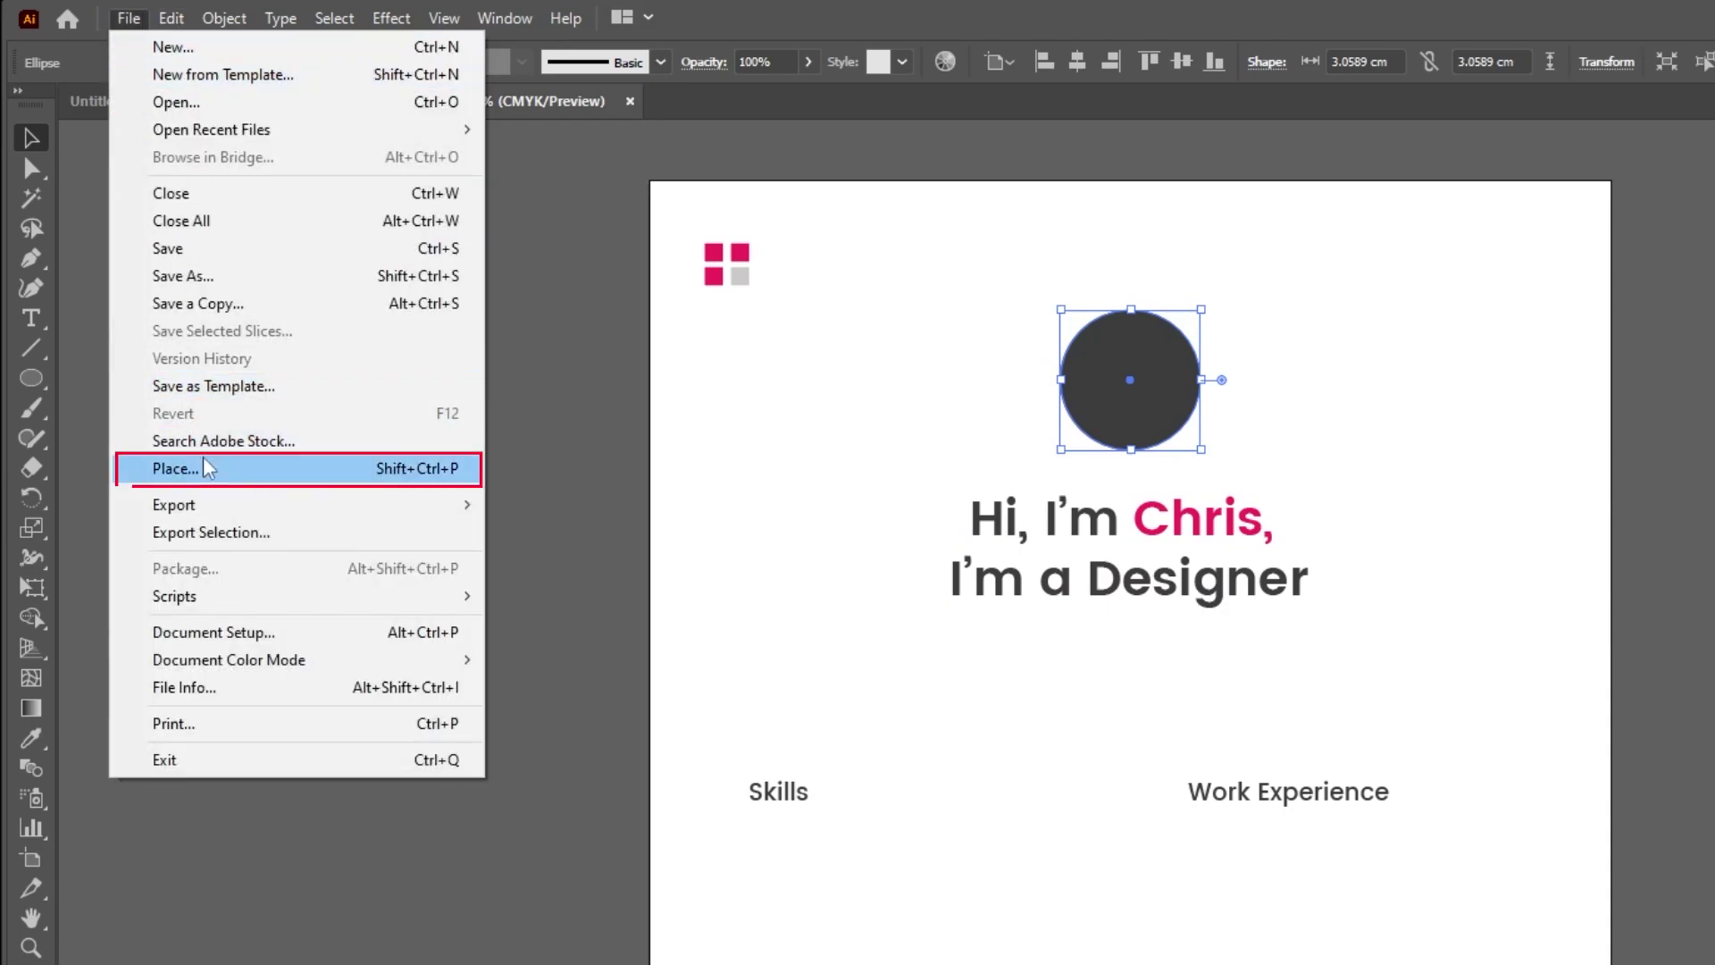
Place the portrait image 20622 onto the artboard
click(170, 469)
click(351, 221)
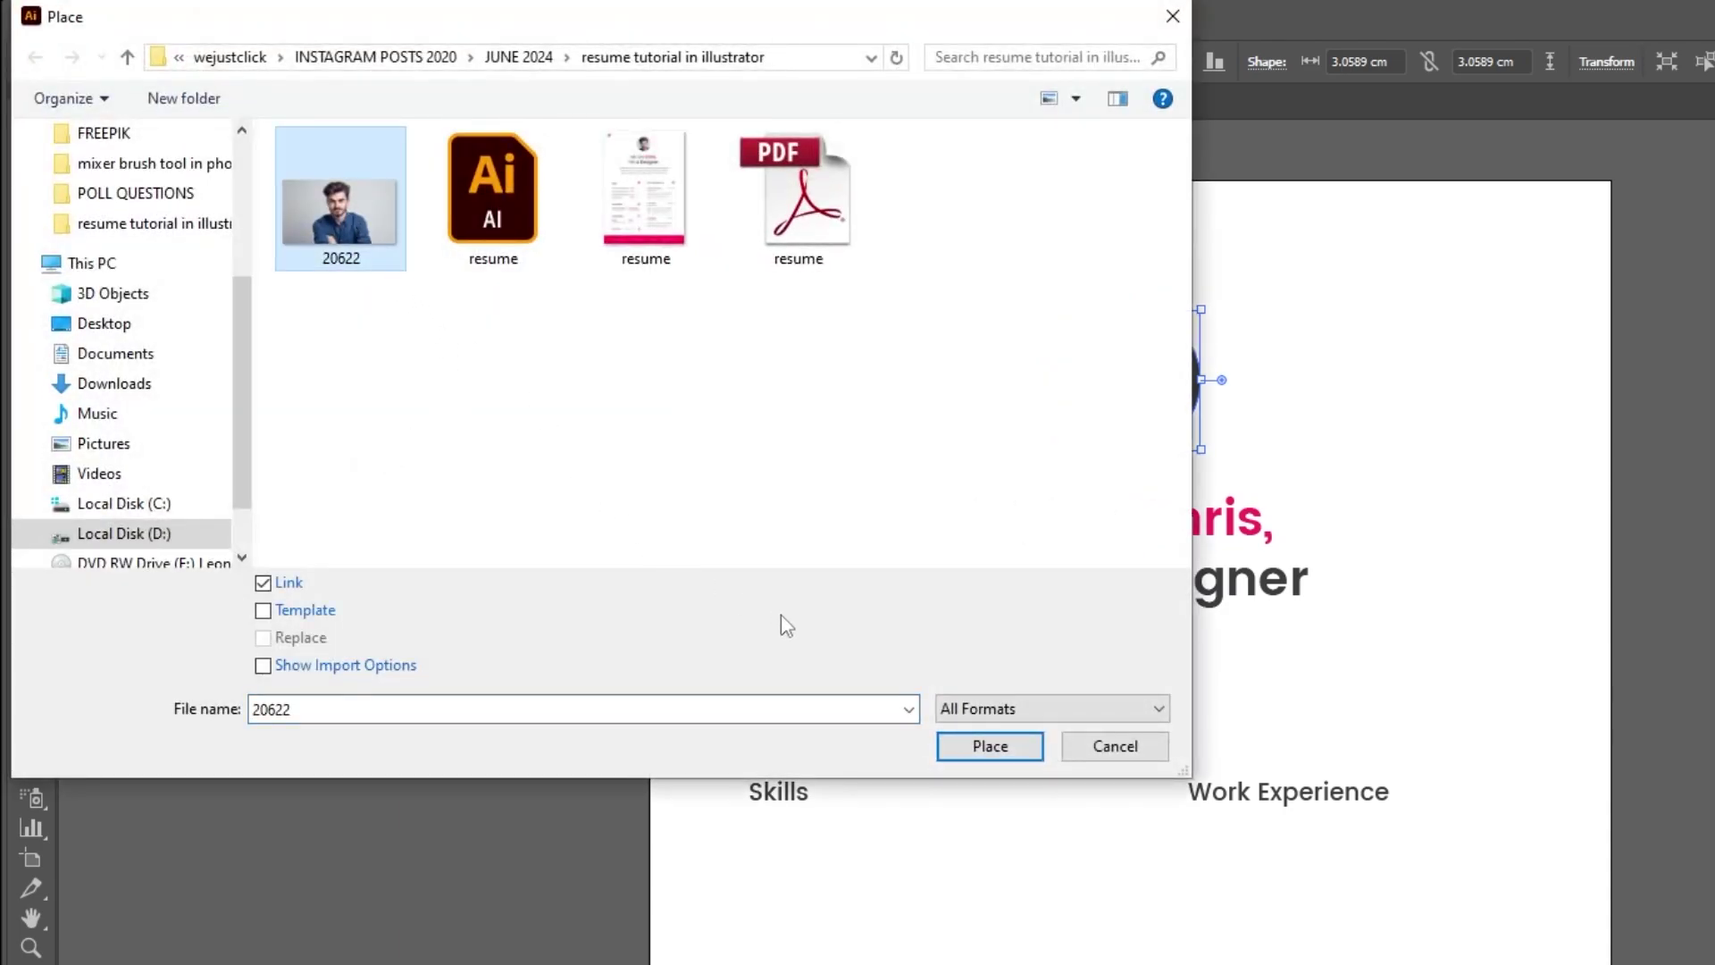
click(990, 745)
click(1230, 598)
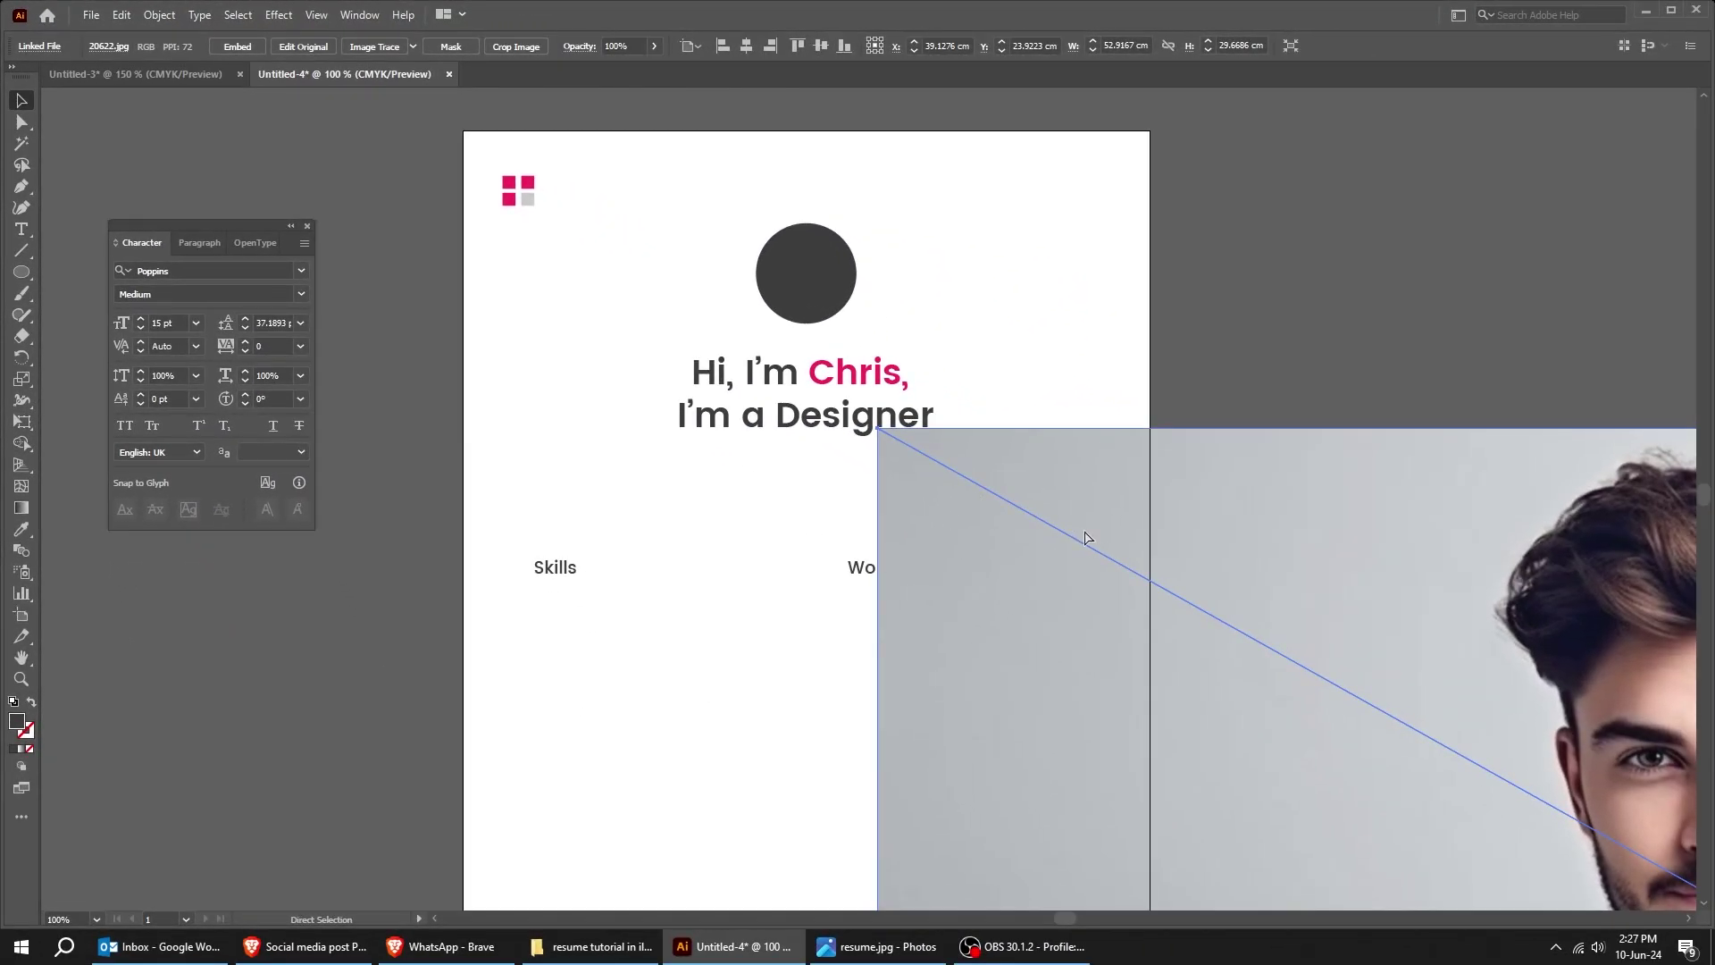
key(ctrl+minus)
key(ctrl+minus)
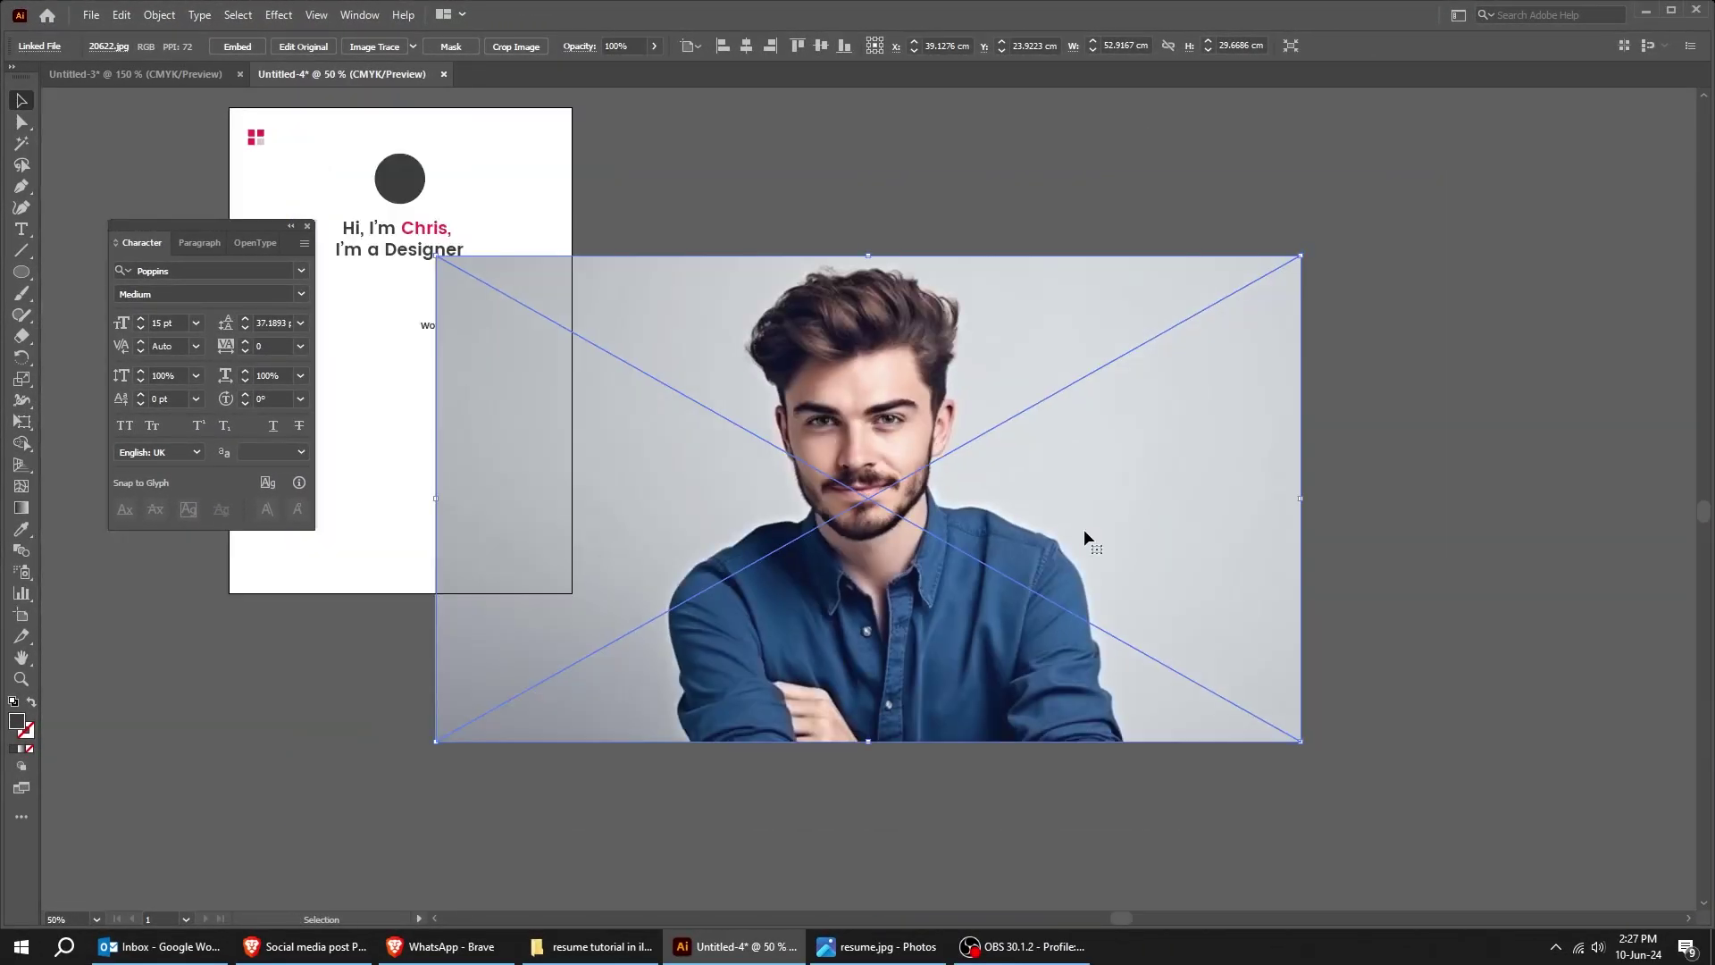
Scale the portrait photo down and position it over the dark circle
drag(1304, 744, 742, 430)
drag(566, 301, 713, 447)
drag(888, 572, 724, 482)
drag(667, 433, 611, 349)
ctrl+click(626, 345)
ctrl+click(1187, 690)
ctrl+click(1188, 691)
drag(1182, 603, 1207, 754)
drag(1262, 748, 1068, 684)
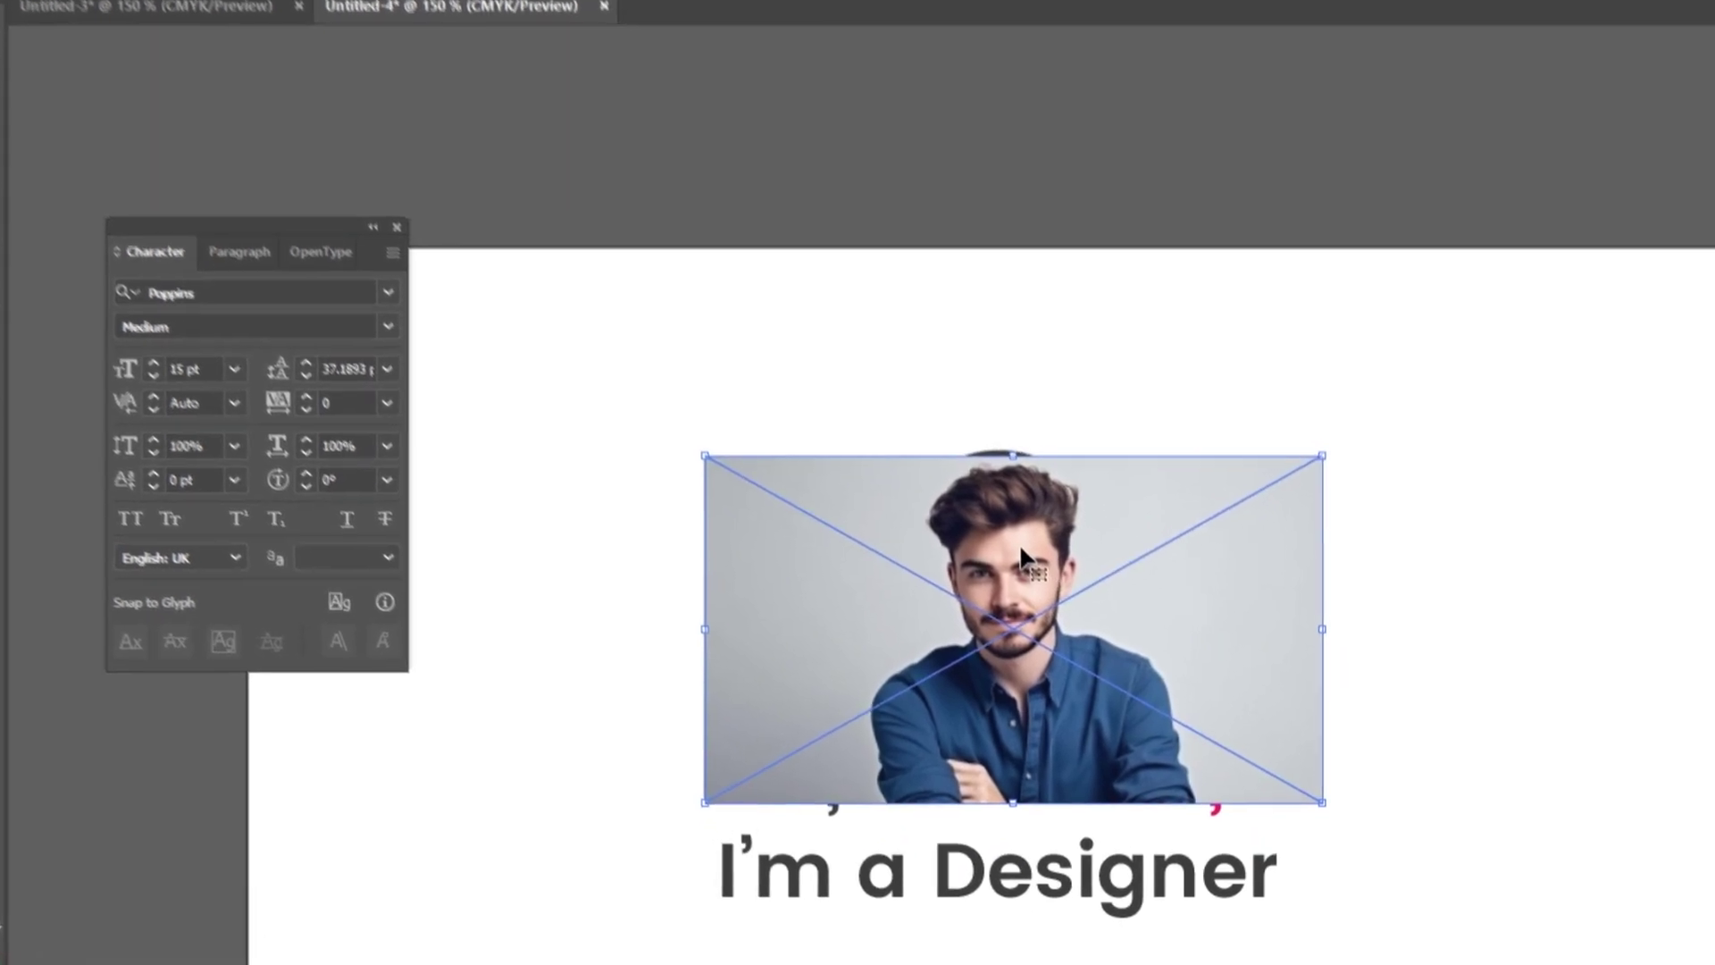
Send the portrait photo backward behind the dark circle
right_click(1031, 588)
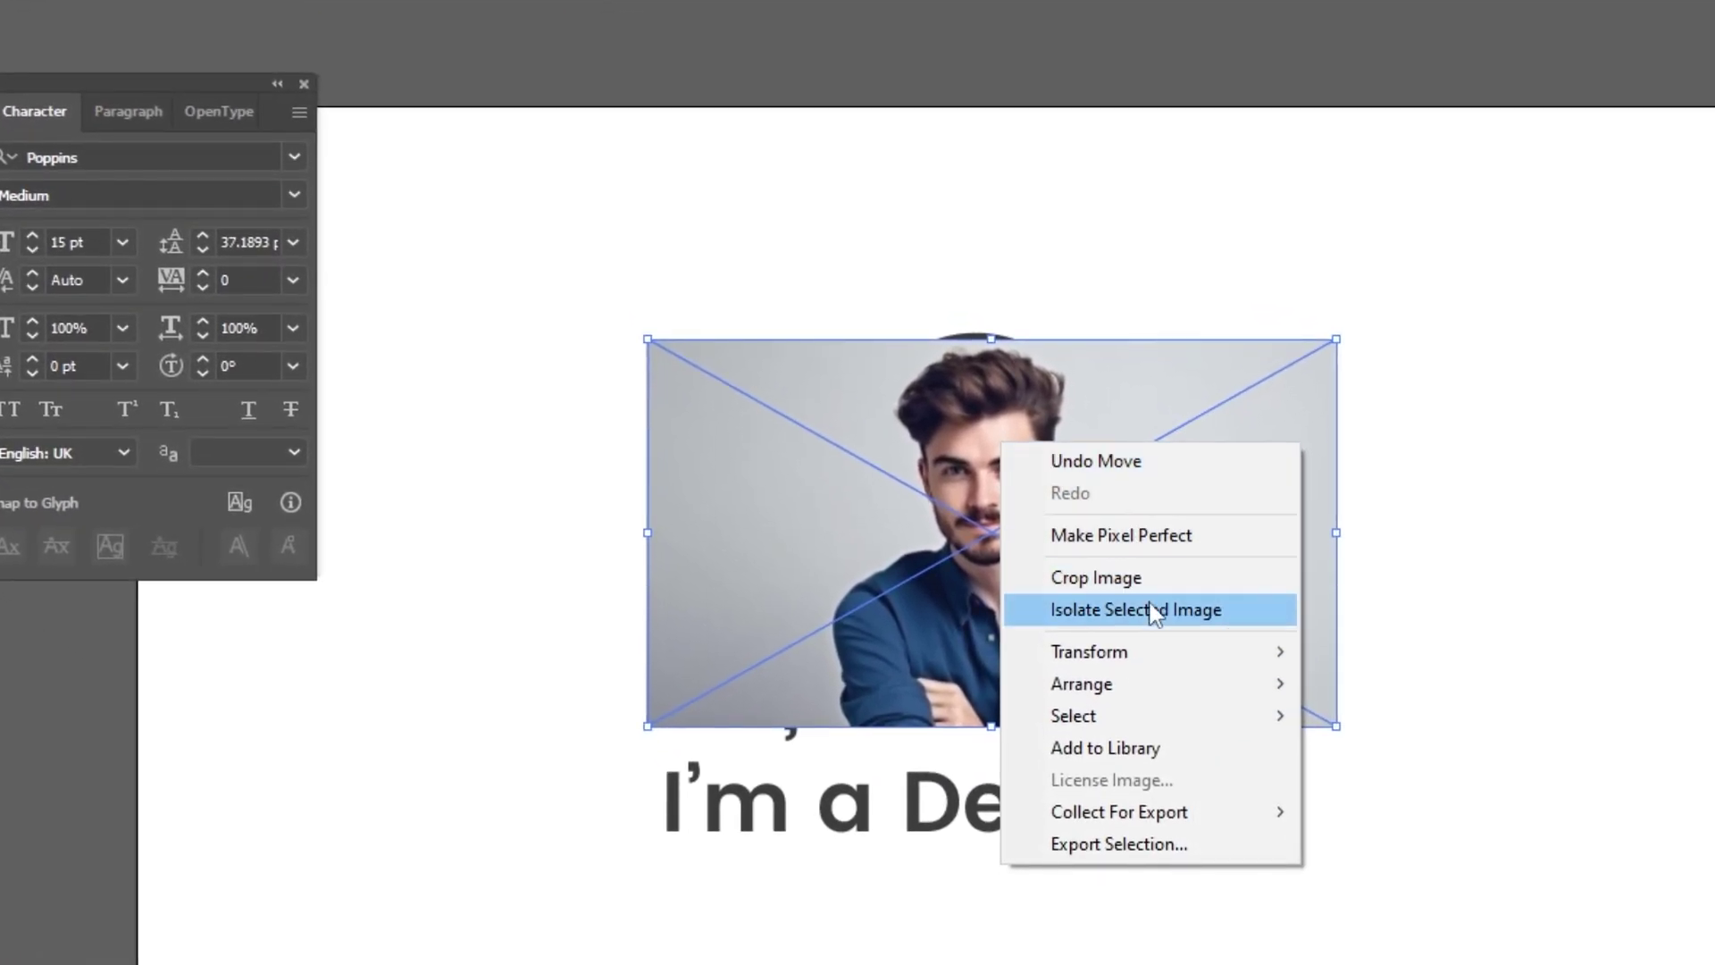
mouse_move(1226, 696)
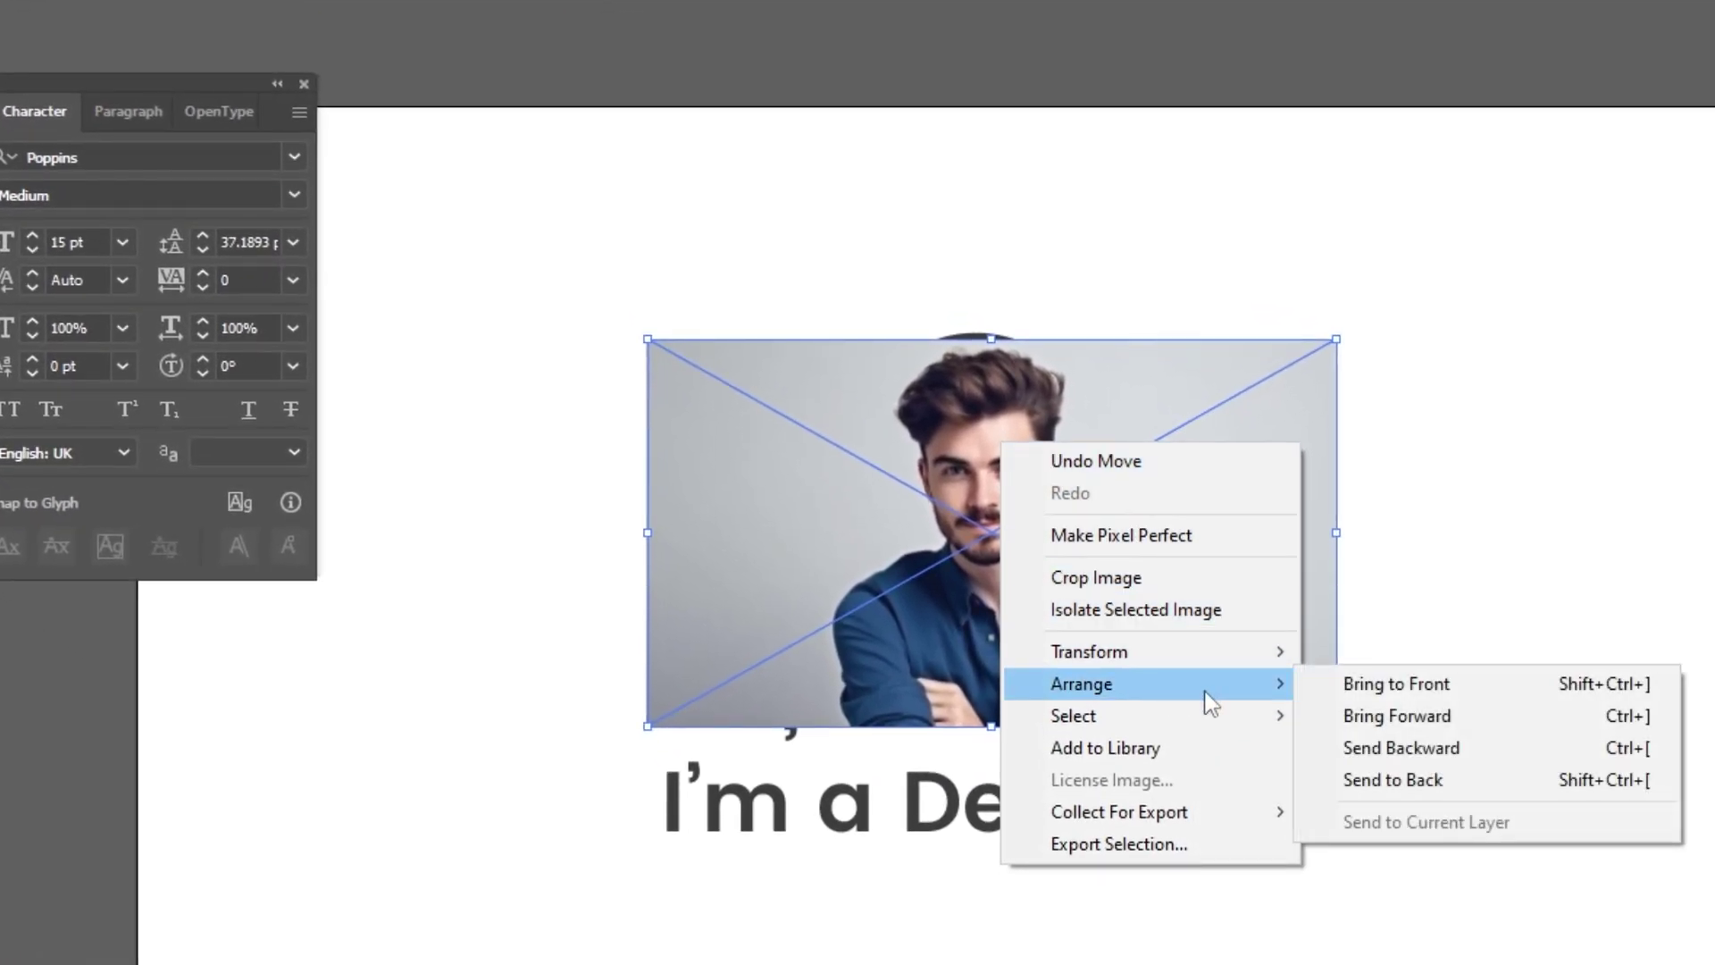
click(1394, 780)
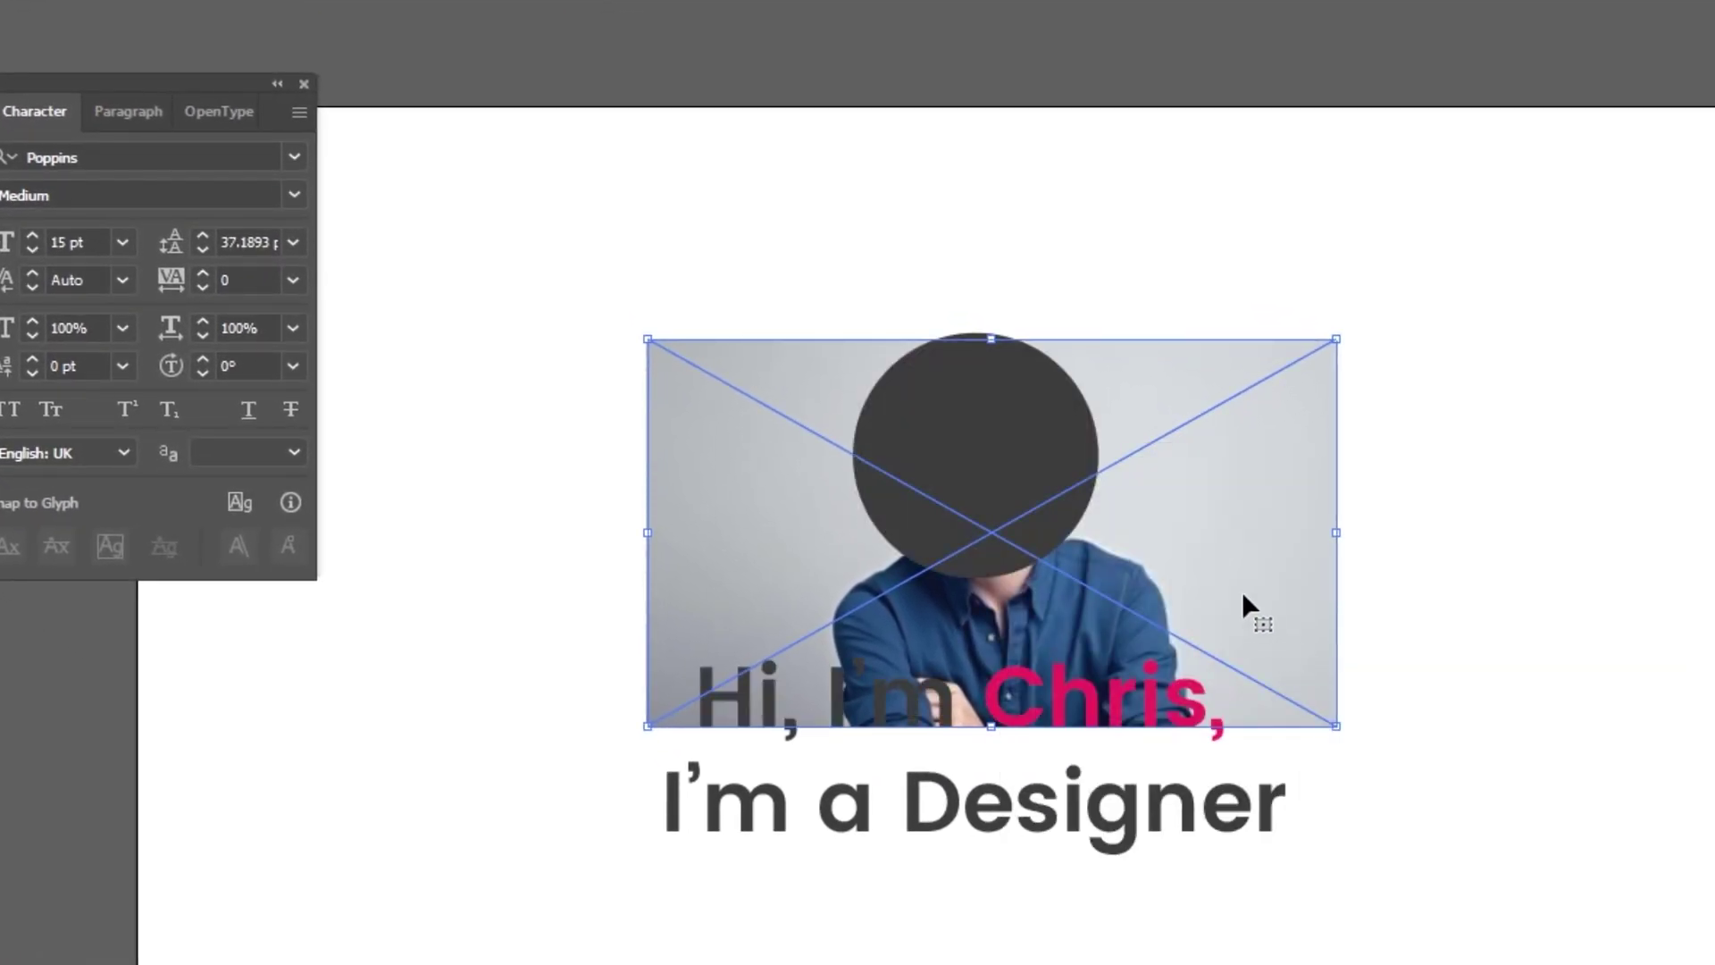
Make a clipping mask from the circle and photo for a round headshot
drag(912, 236, 1049, 505)
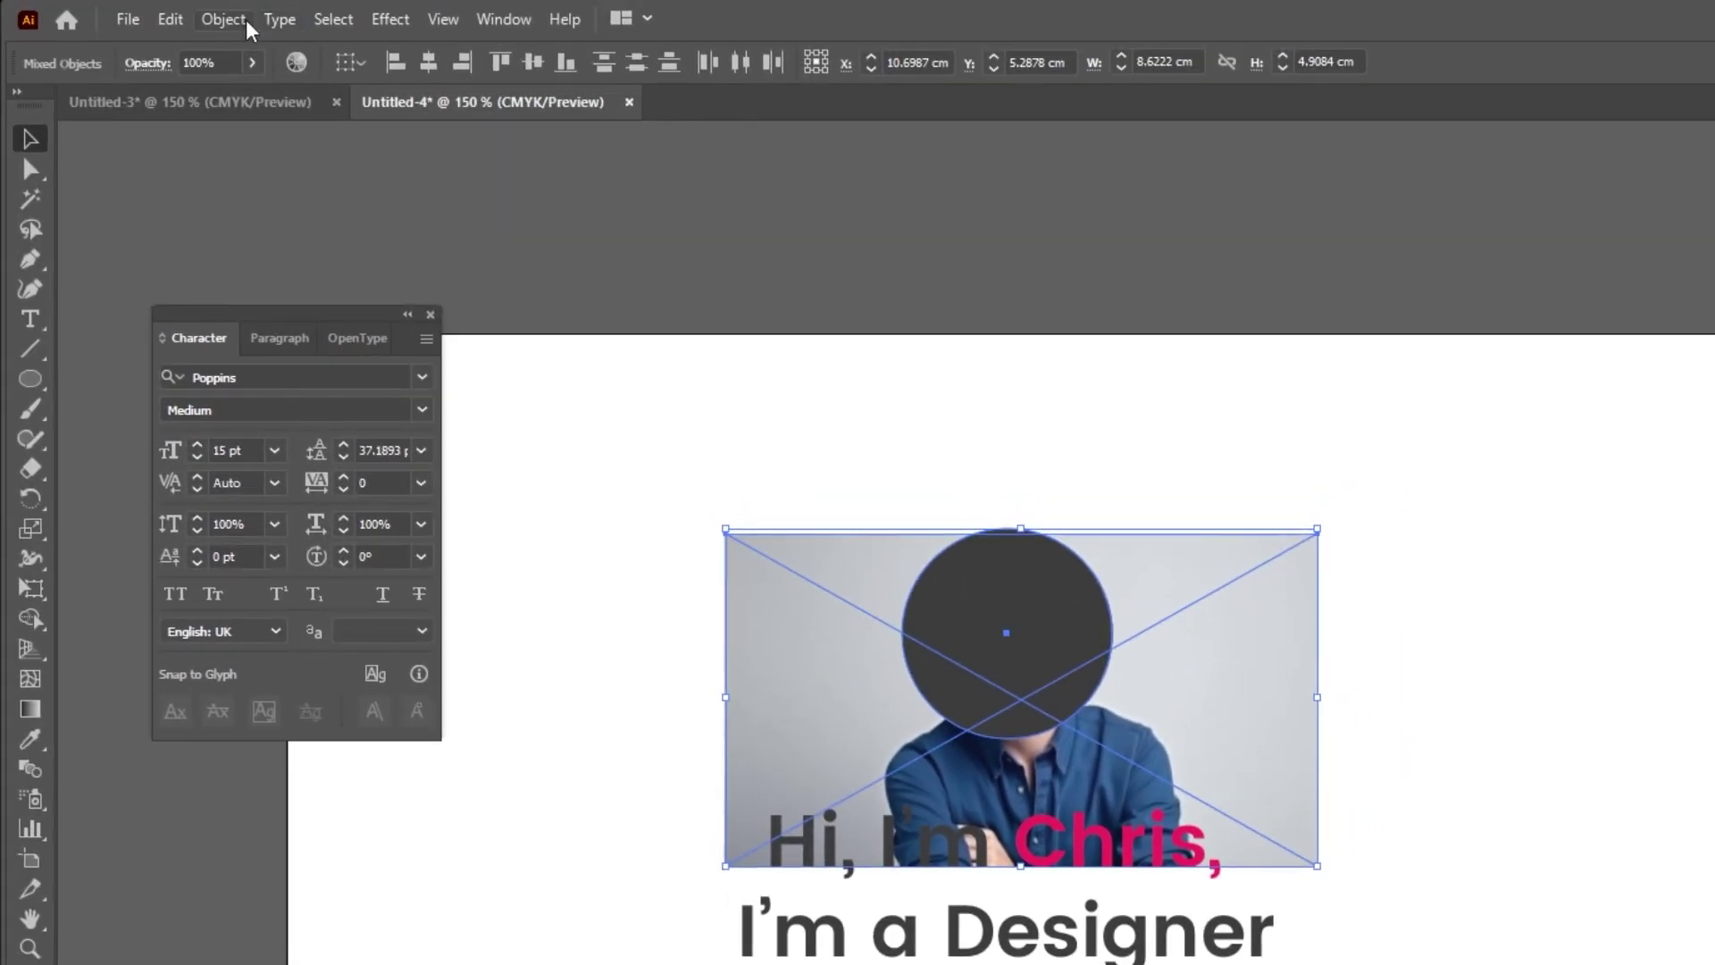
click(223, 19)
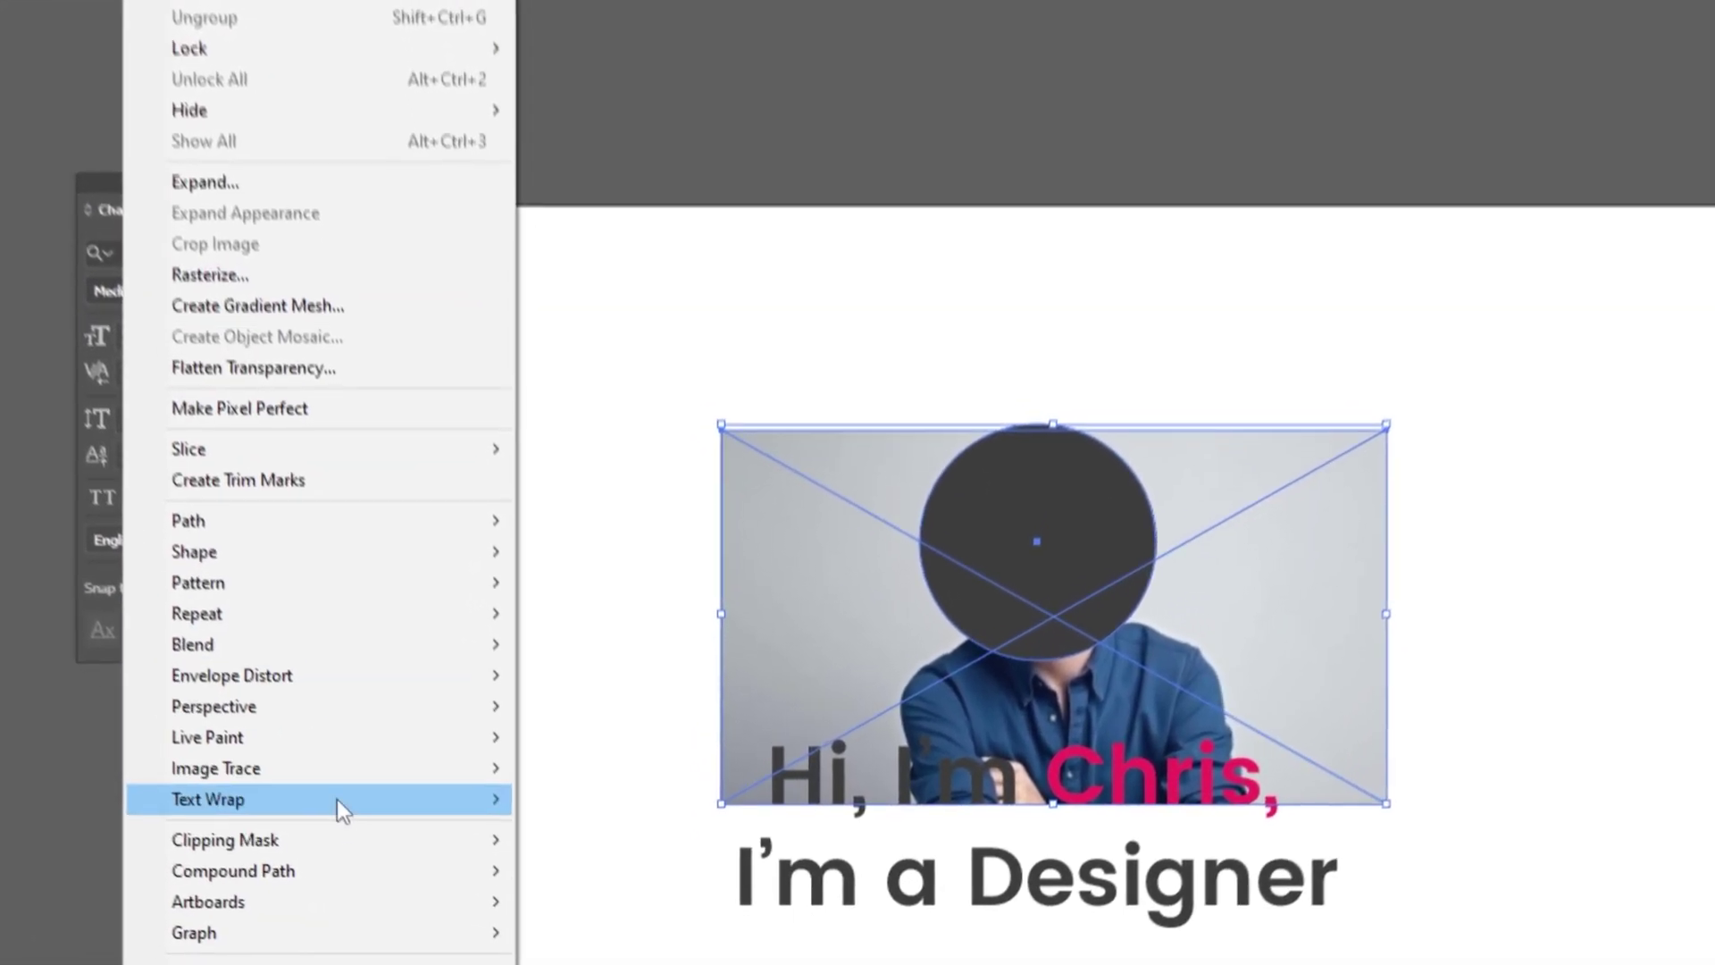
mouse_move(393, 910)
click(651, 826)
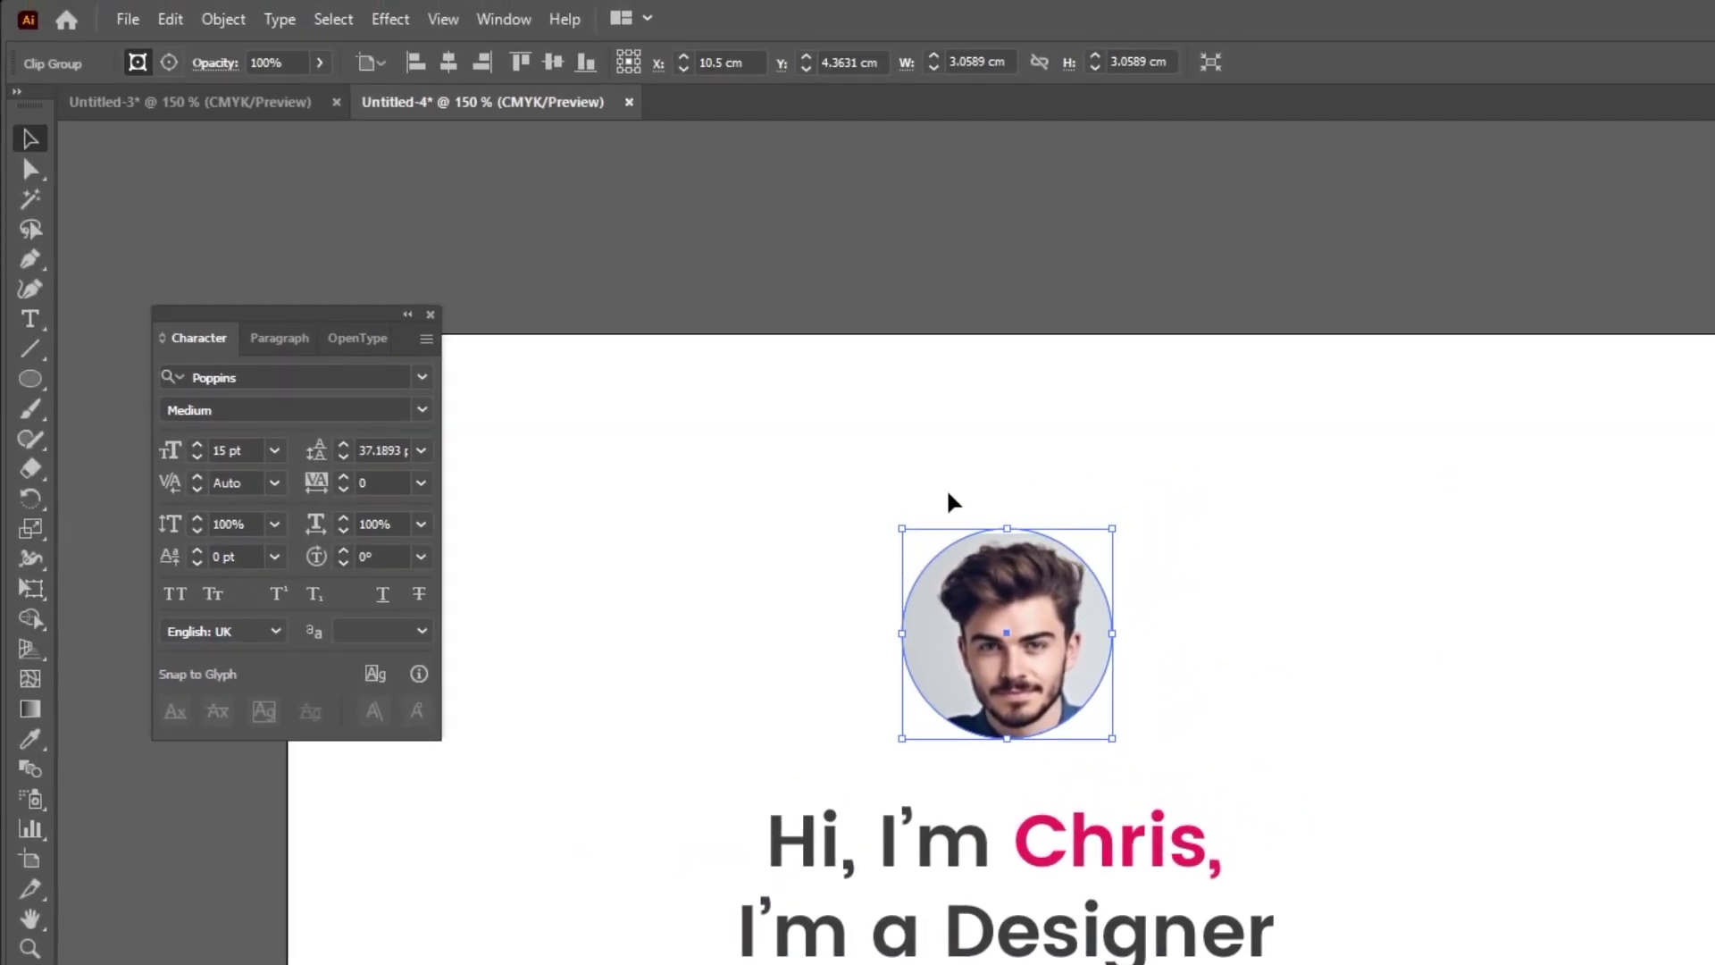
click(951, 502)
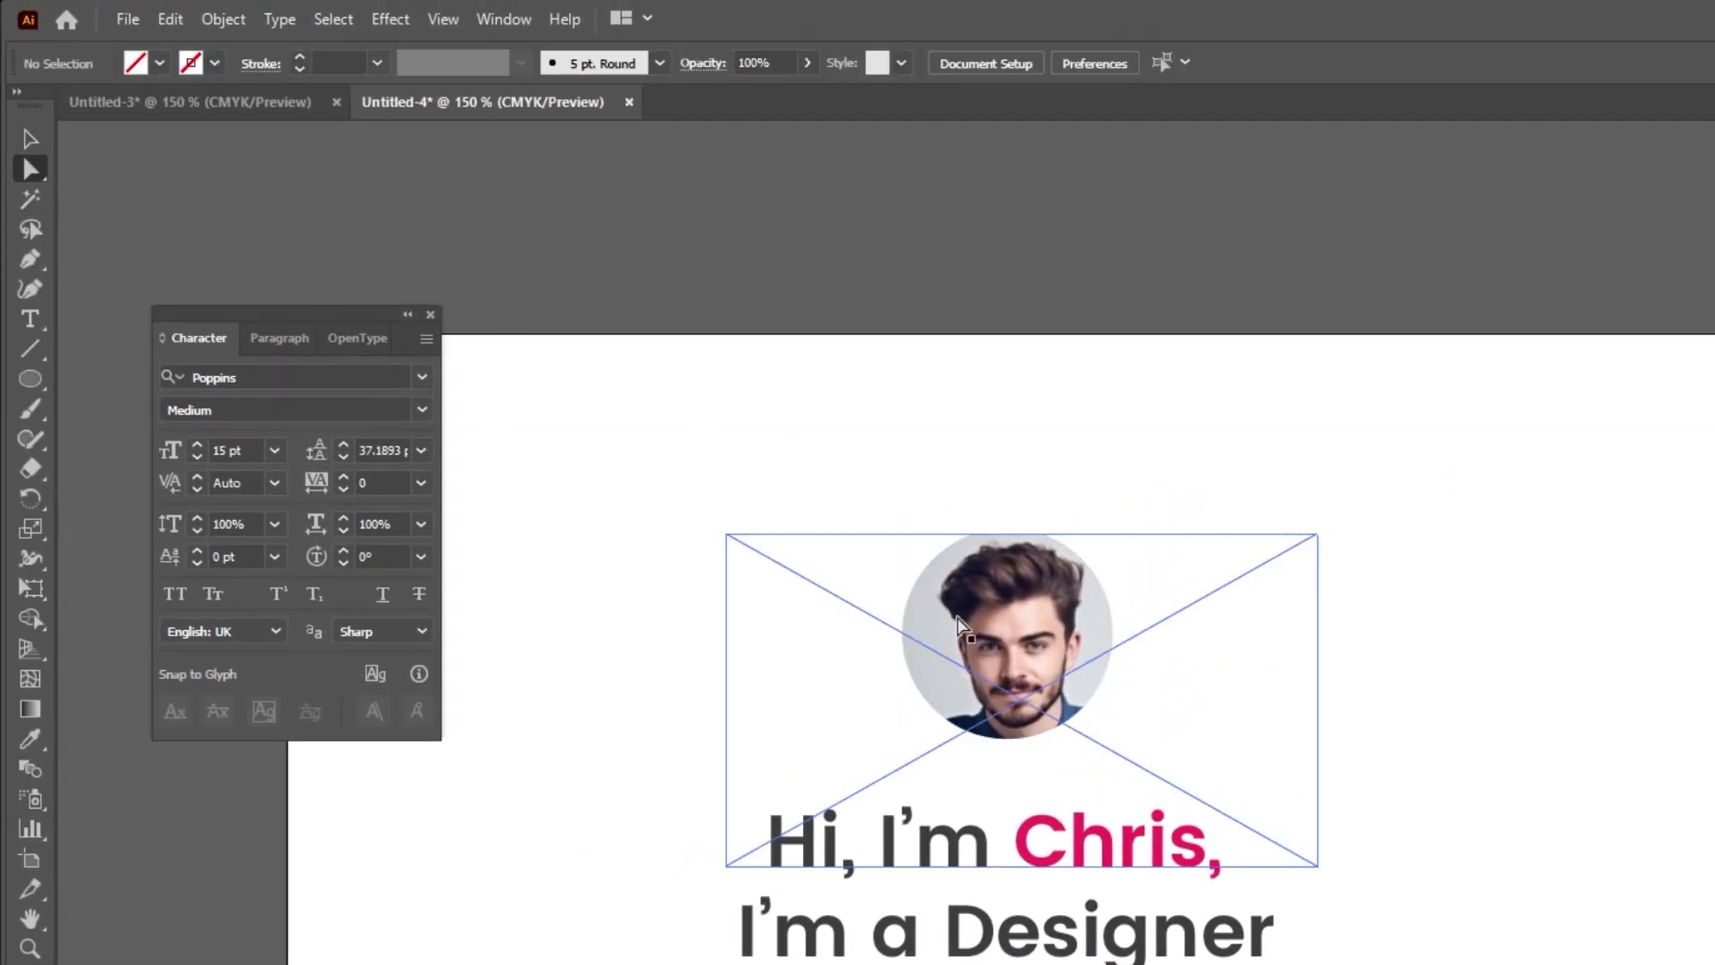
click(994, 643)
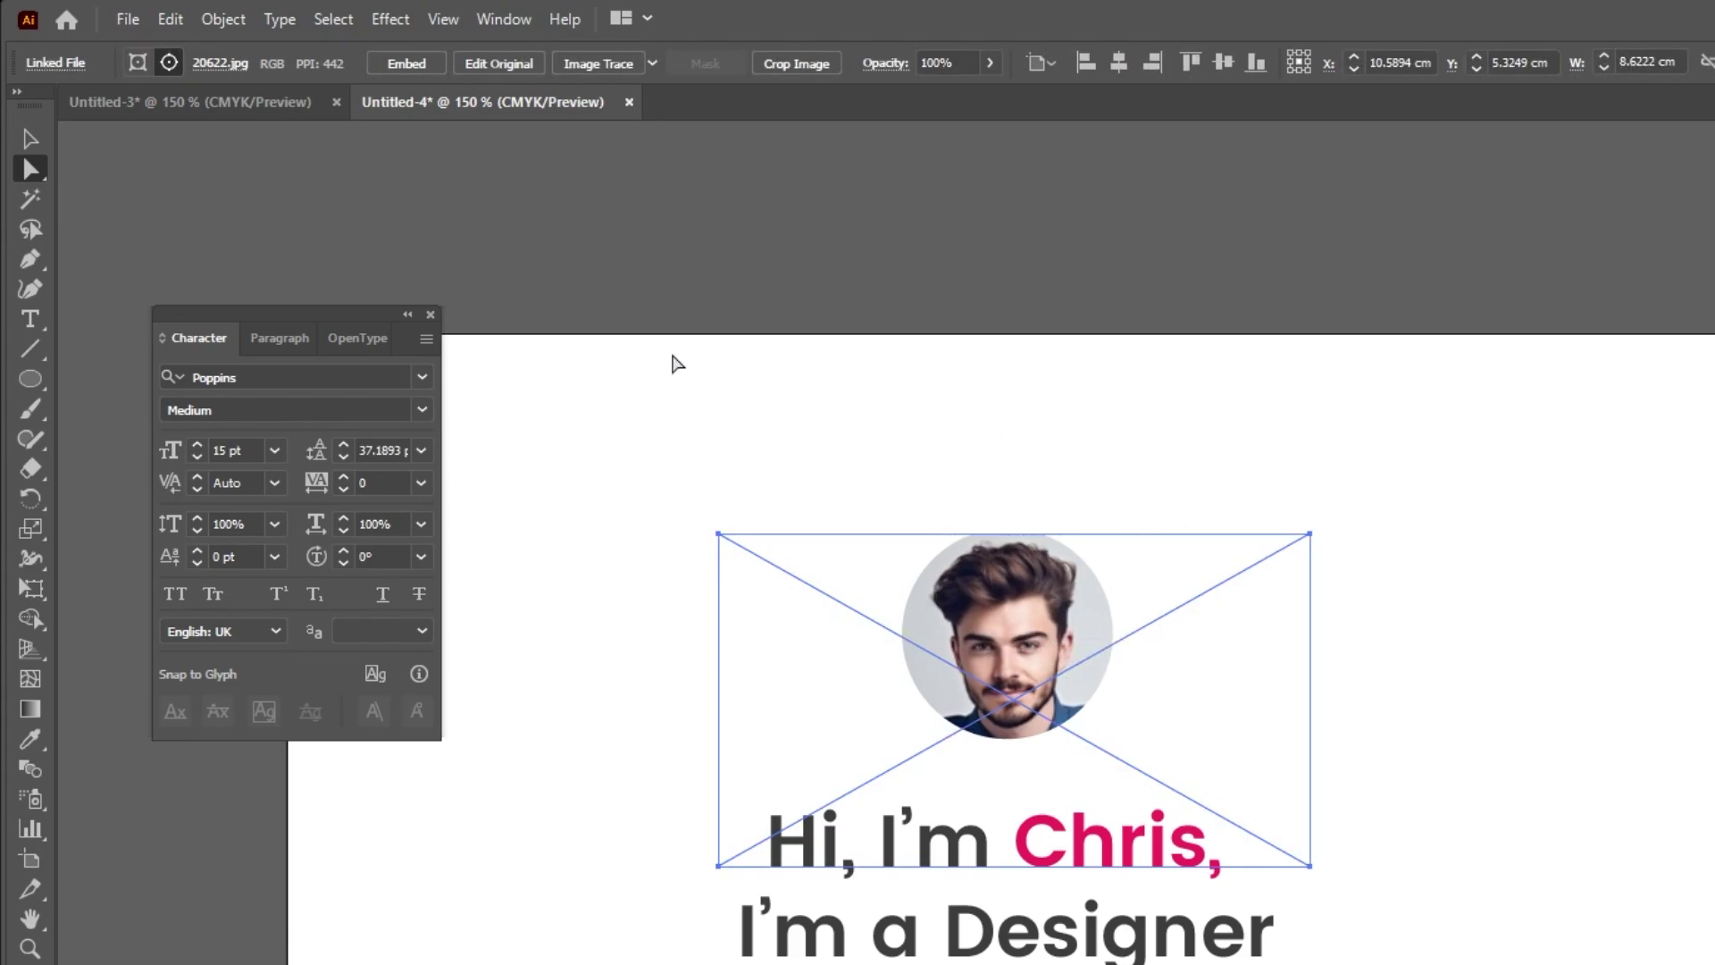
Nudge the Skills and Work Experience headings down and draw a text area under the headline
click(32, 139)
click(665, 361)
drag(1239, 855, 1269, 615)
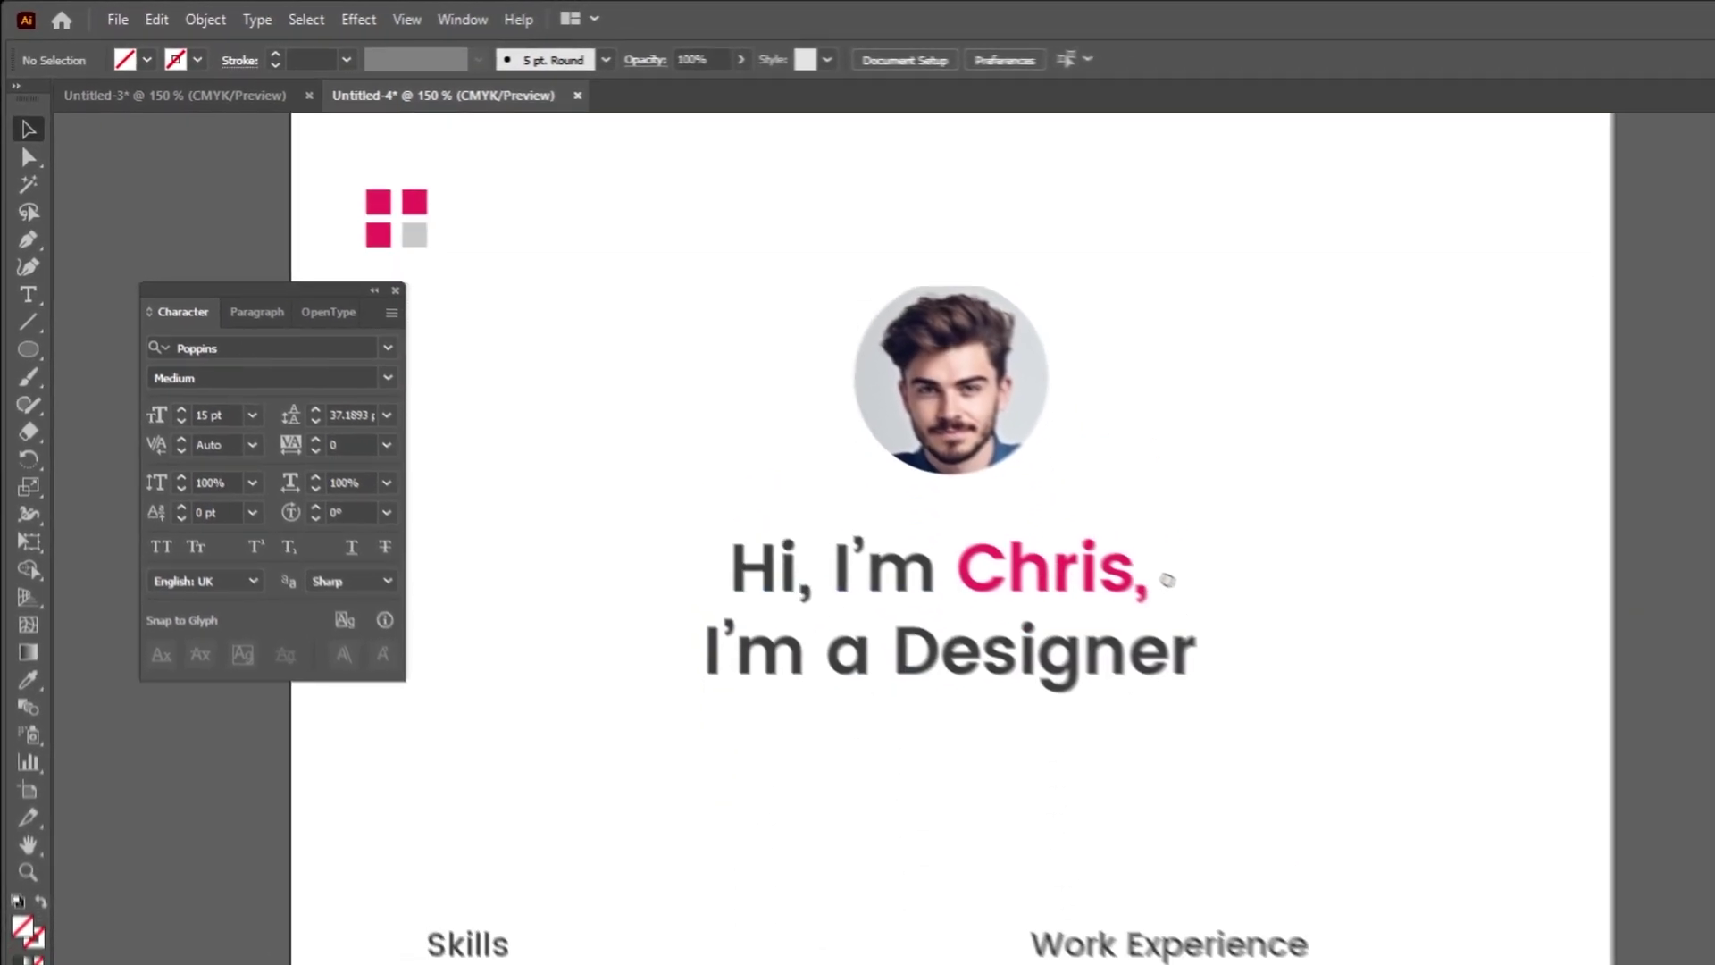
drag(1015, 918, 1168, 741)
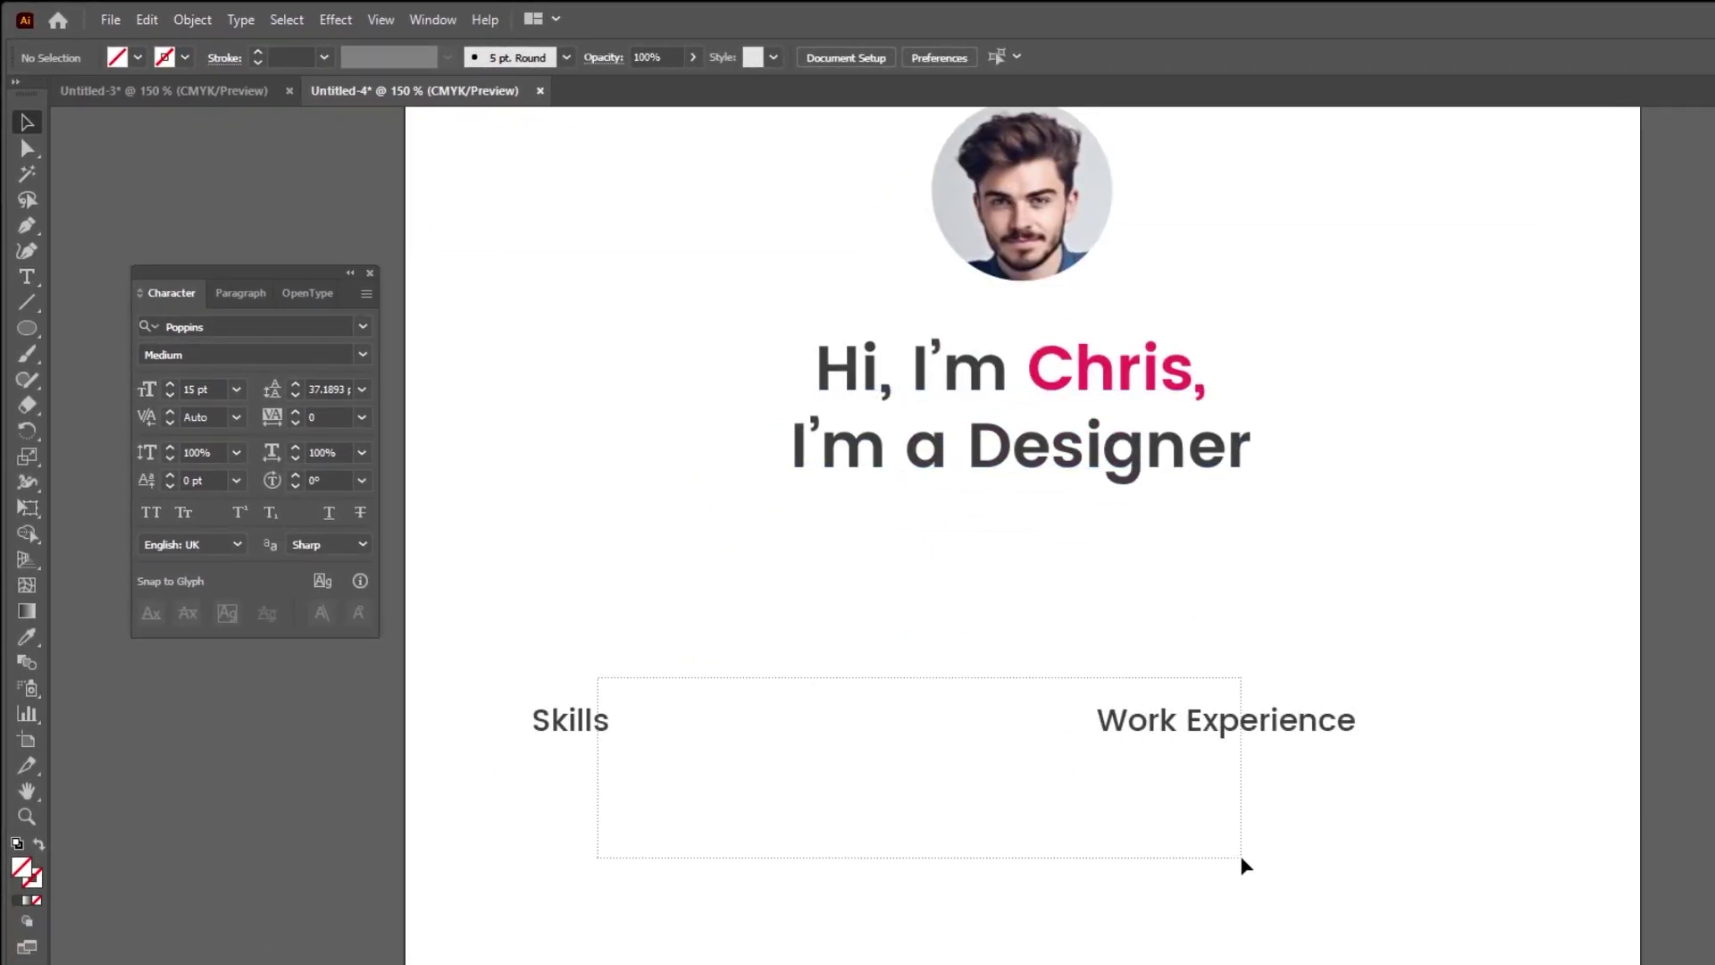
drag(1242, 859, 1241, 860)
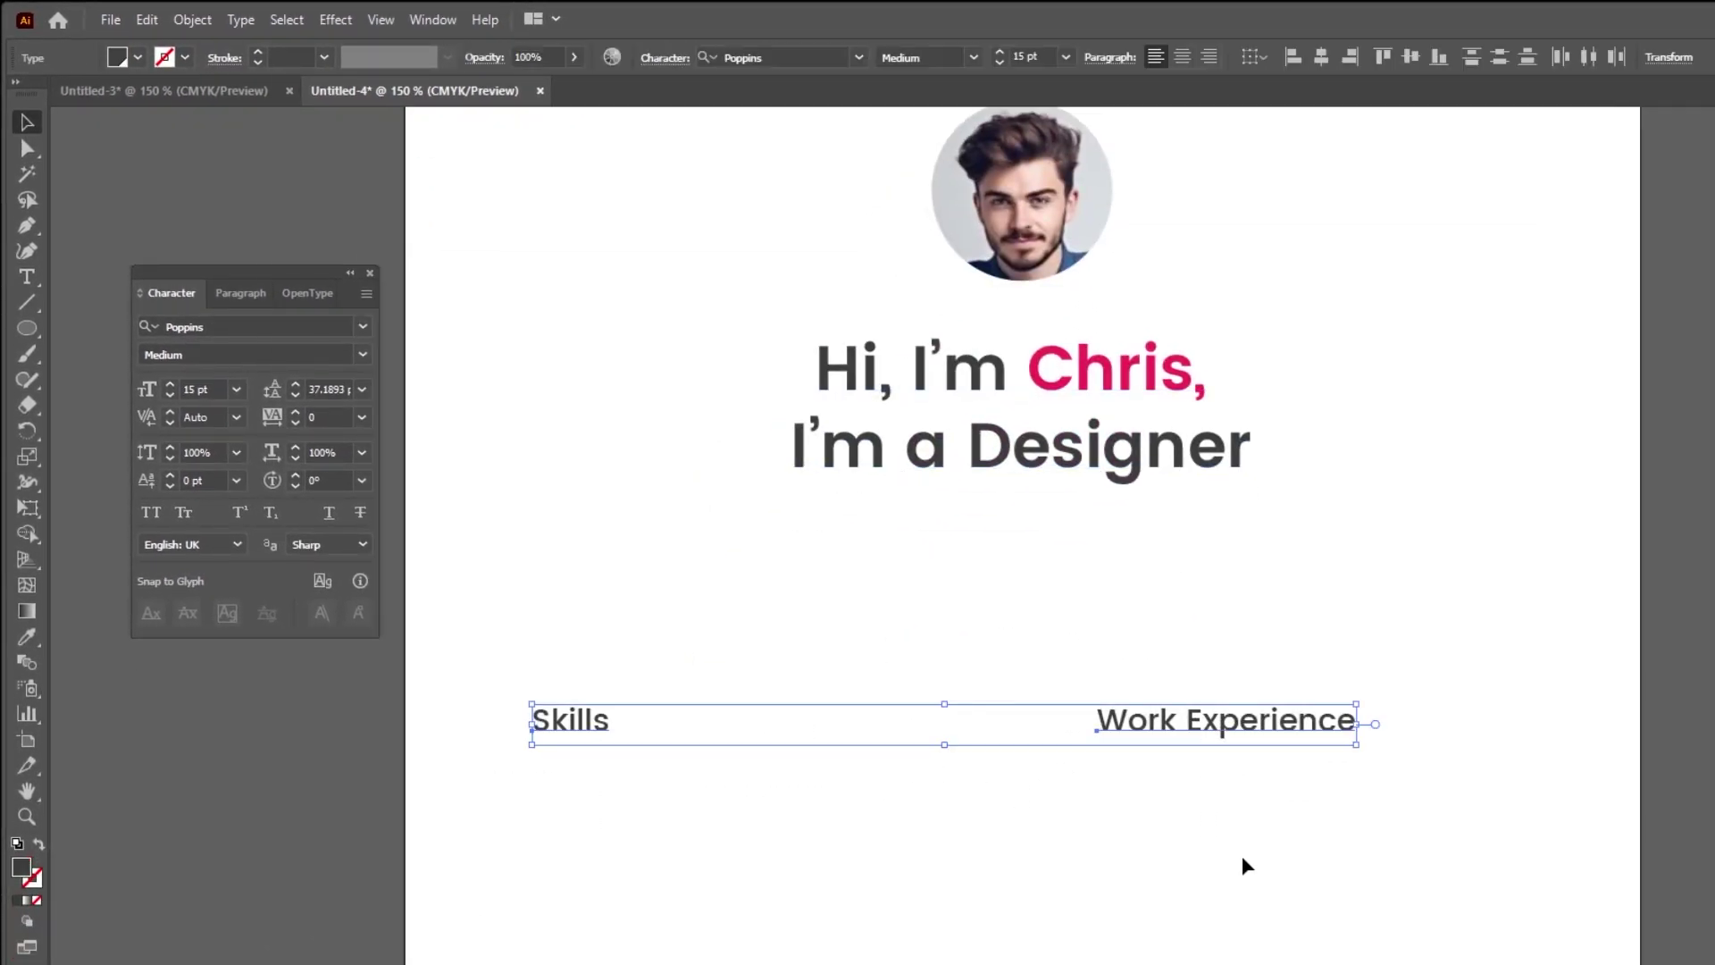
key(Down)
key(Down)
key(Down)
key(Down)
key(Down)
key(Down)
key(Down)
key(Down)
key(Down)
key(Down)
key(Down)
key(Down)
key(Down)
key(Down)
key(Down)
click(415, 436)
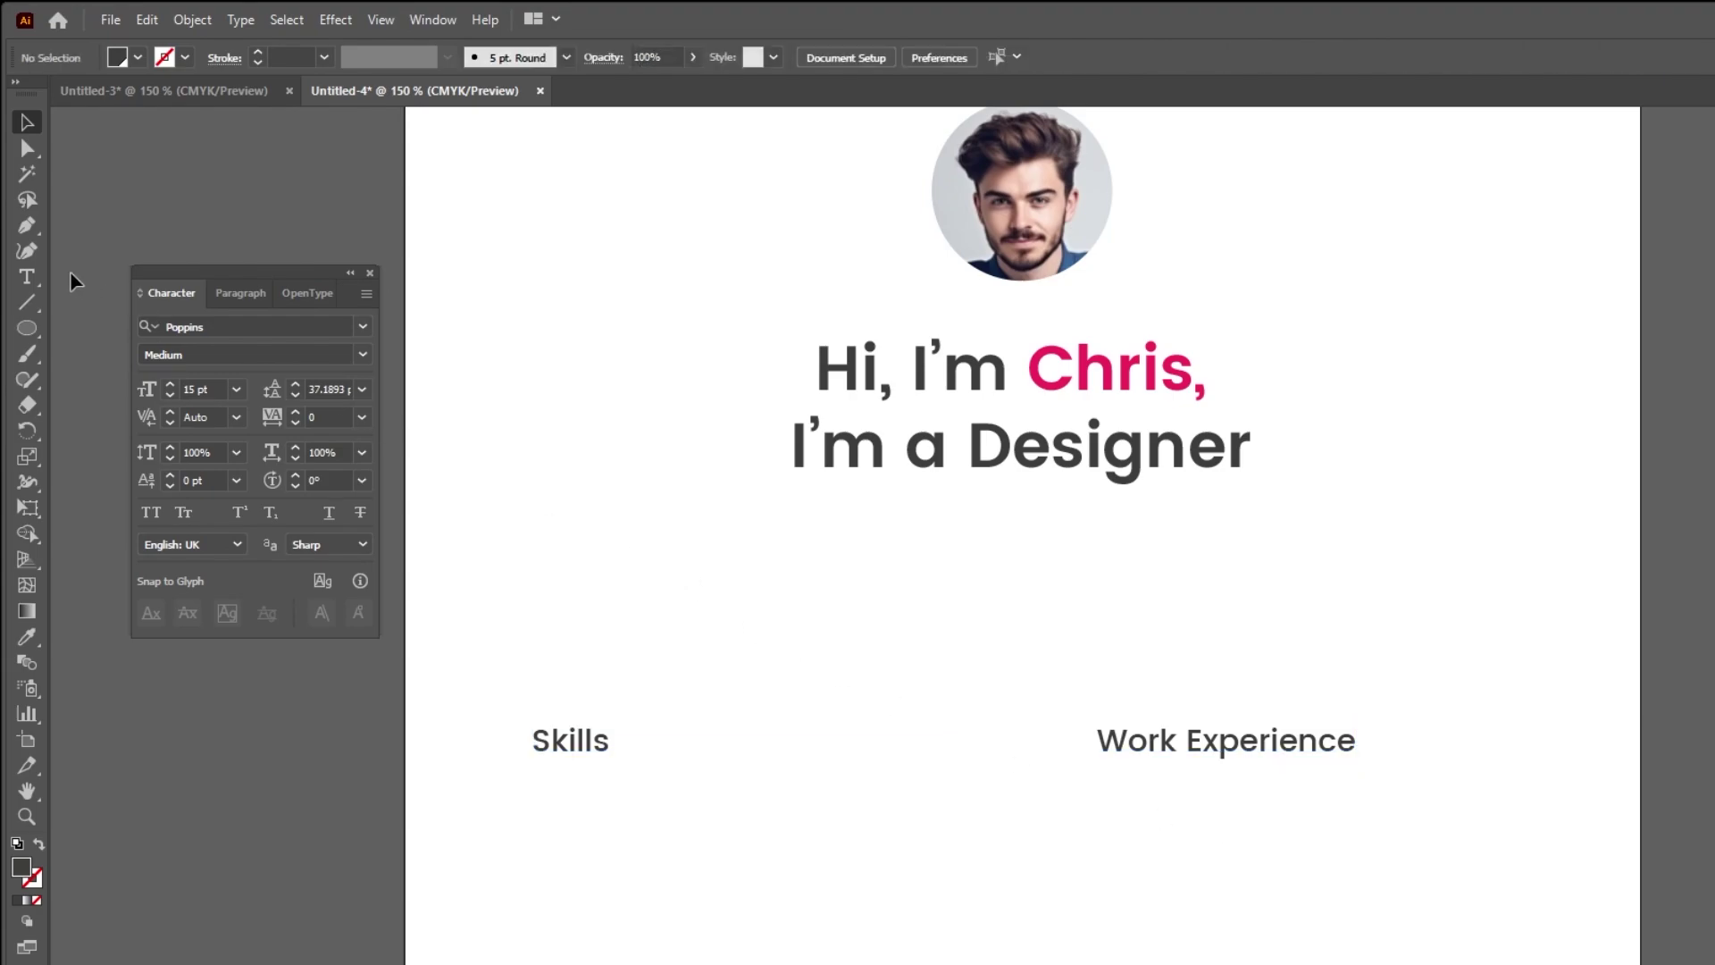
click(36, 280)
drag(776, 548, 1378, 666)
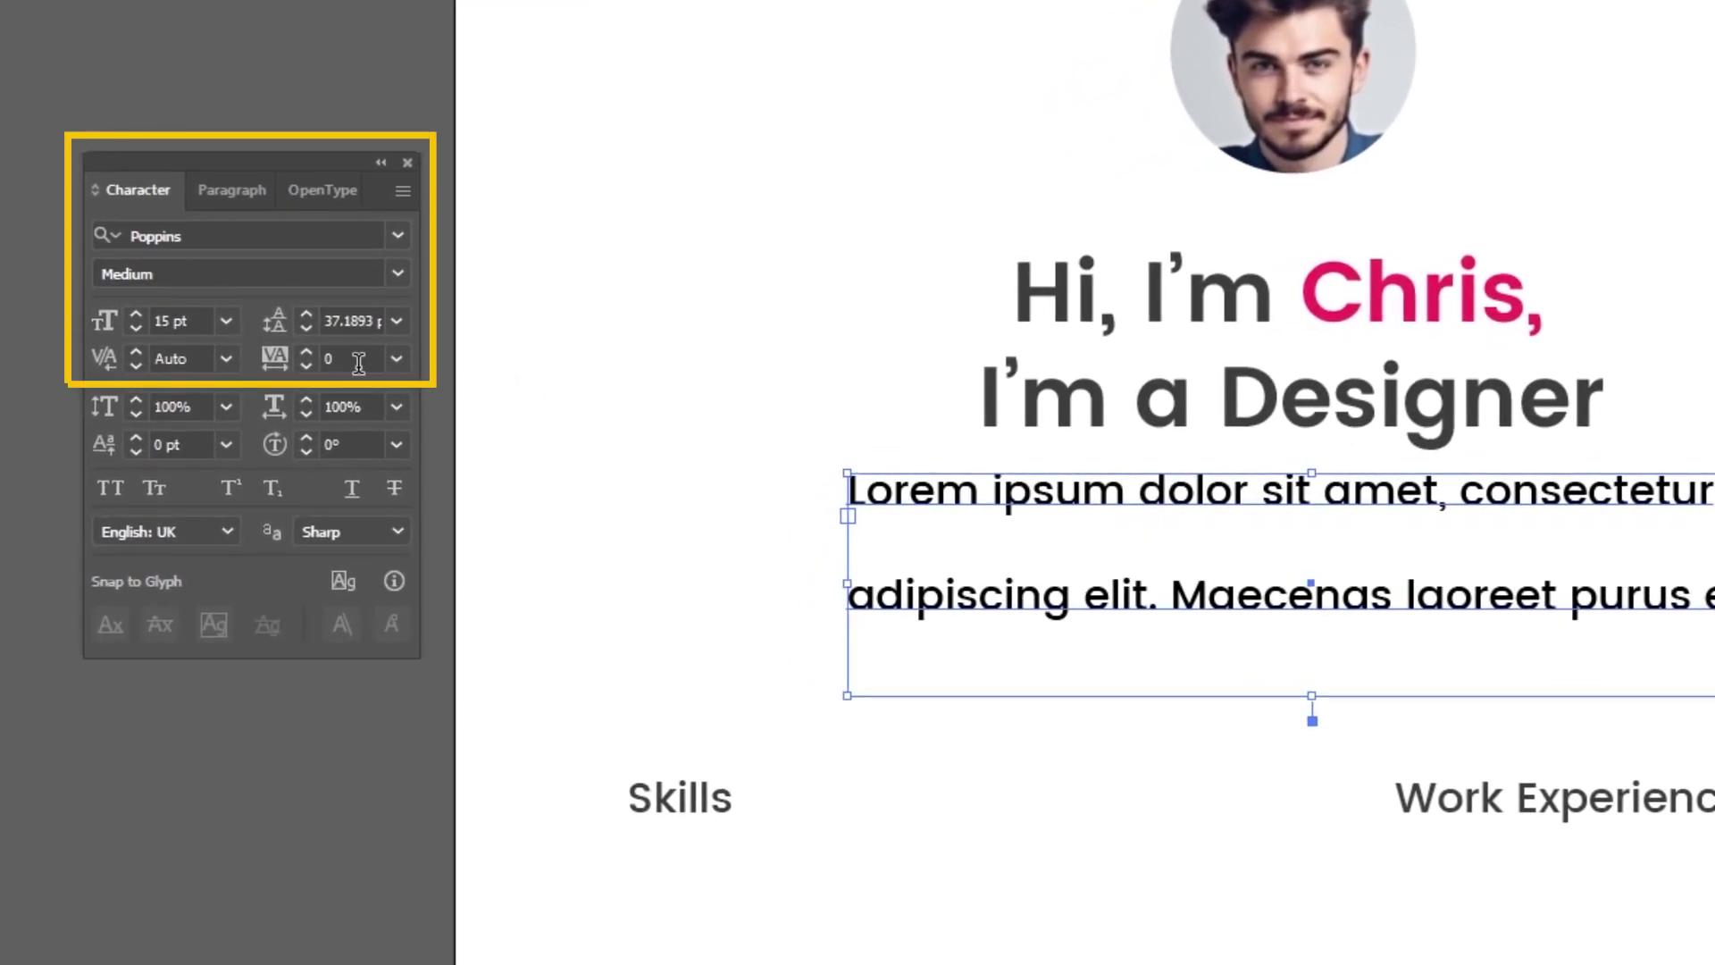
Format the intro paragraph at 11 pt with 19 pt leading, centre-aligned and centred on the page
double_click(182, 320)
text(12)
key(Return)
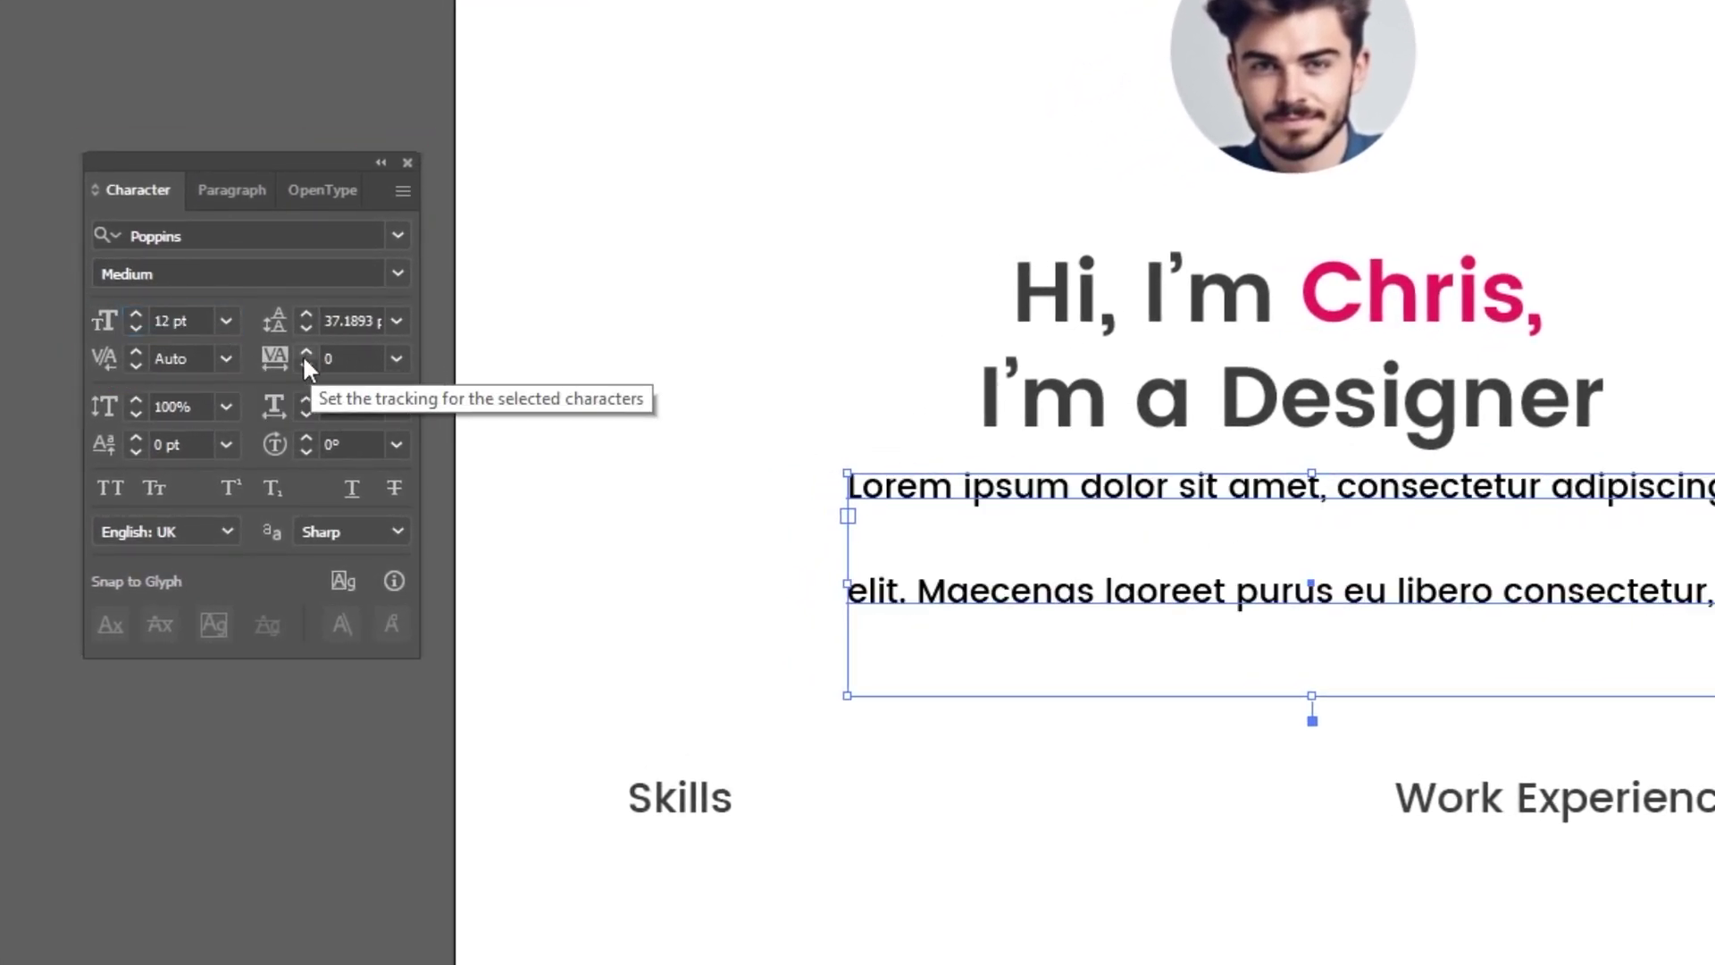
click(300, 329)
click(300, 329)
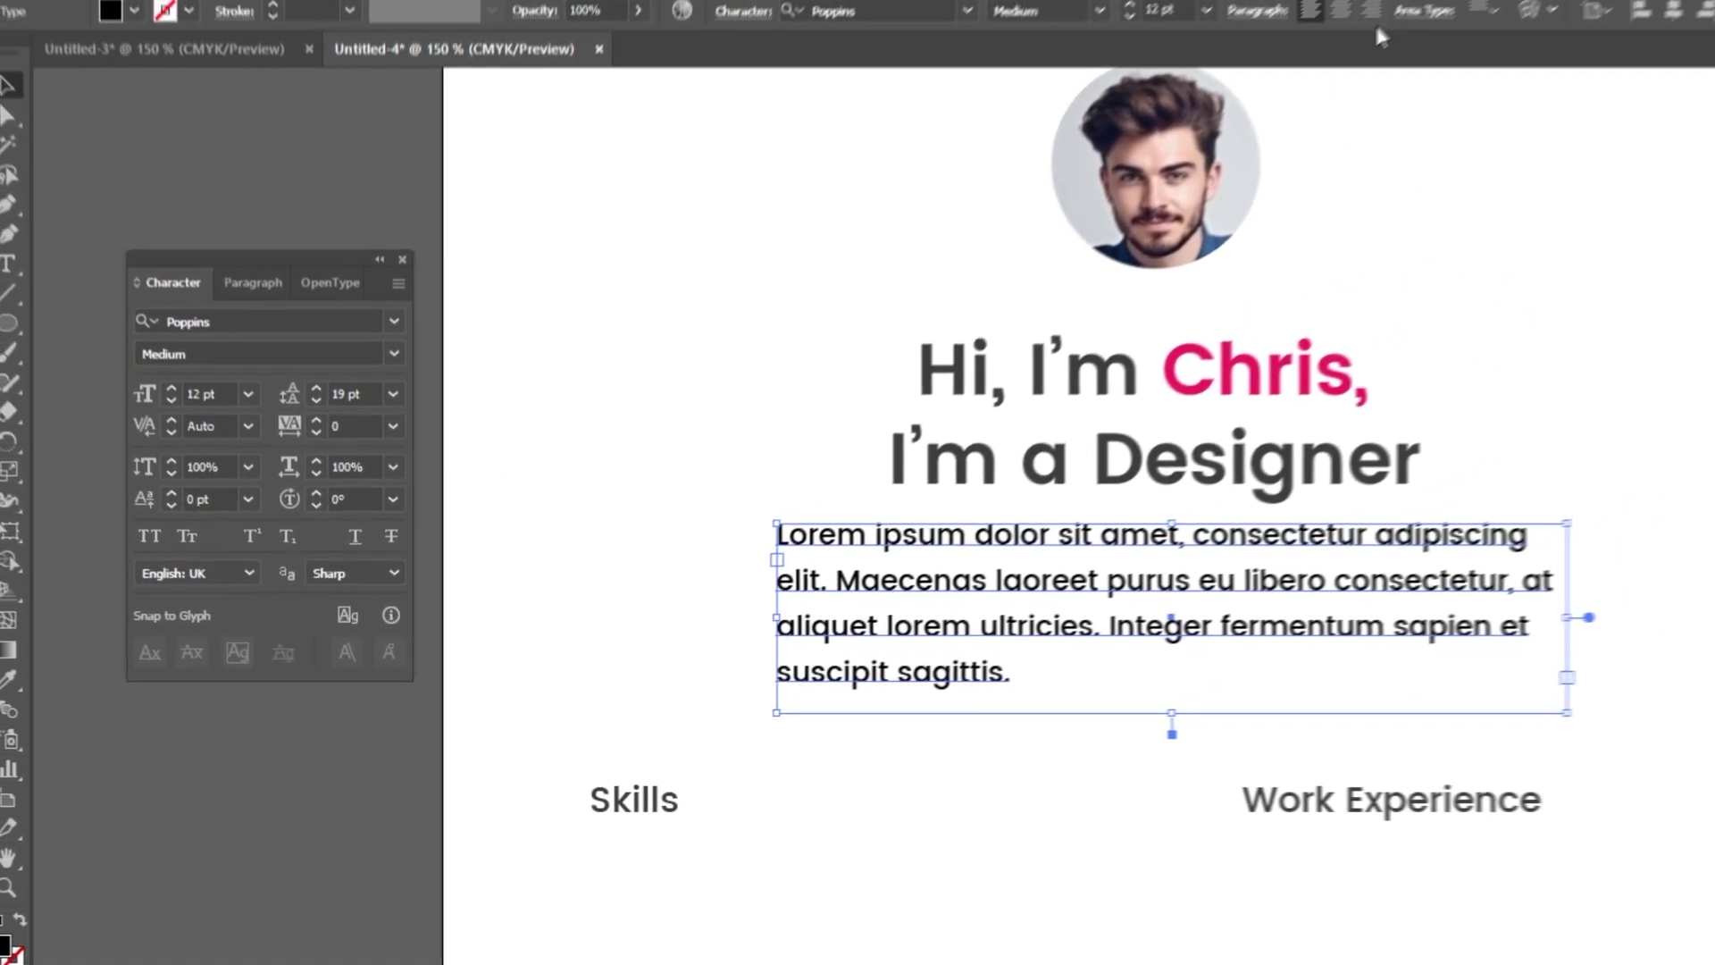
click(1280, 59)
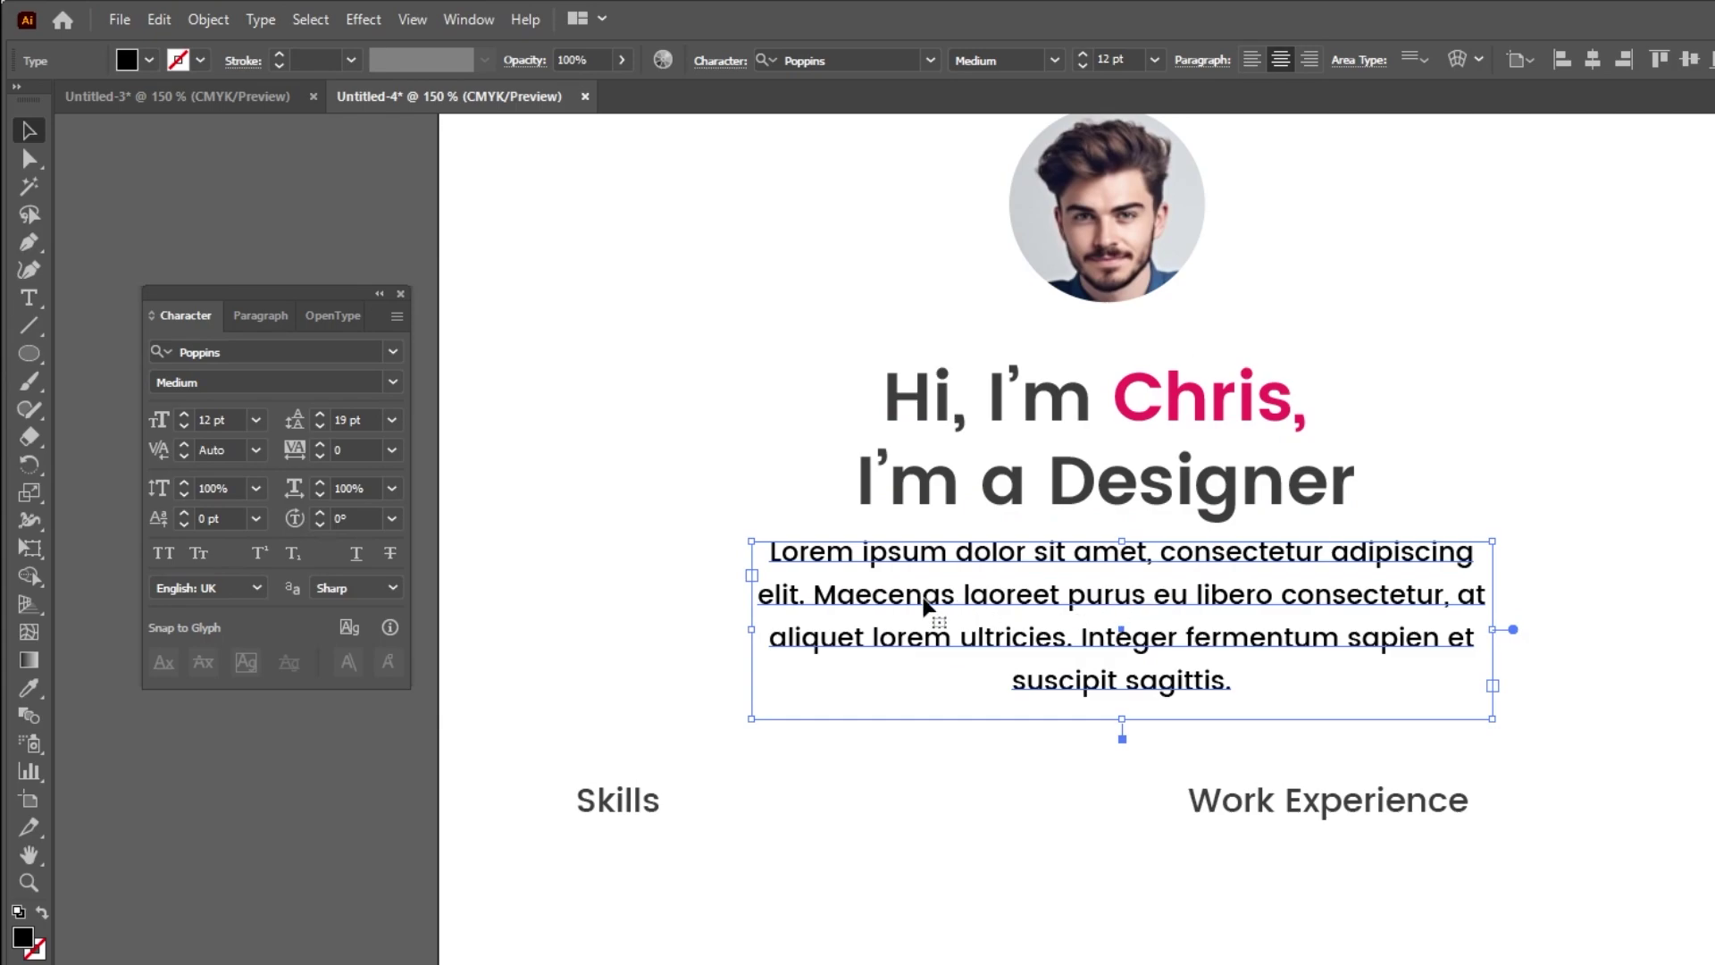
drag(925, 606, 920, 614)
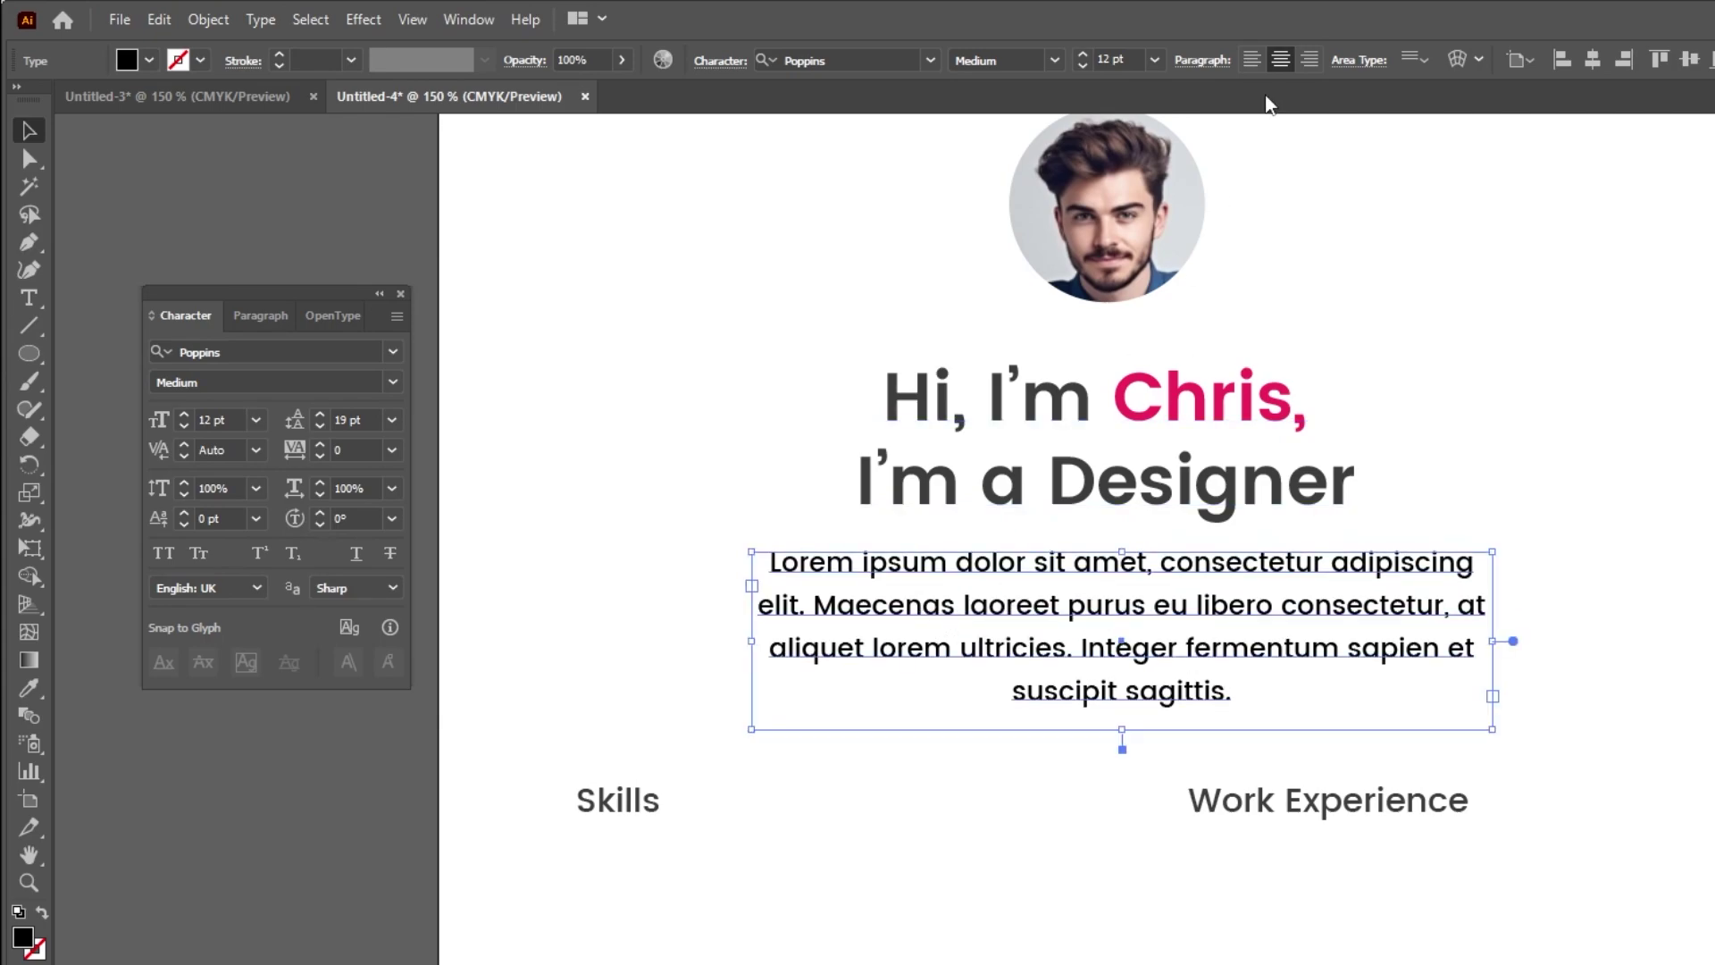
click(1593, 61)
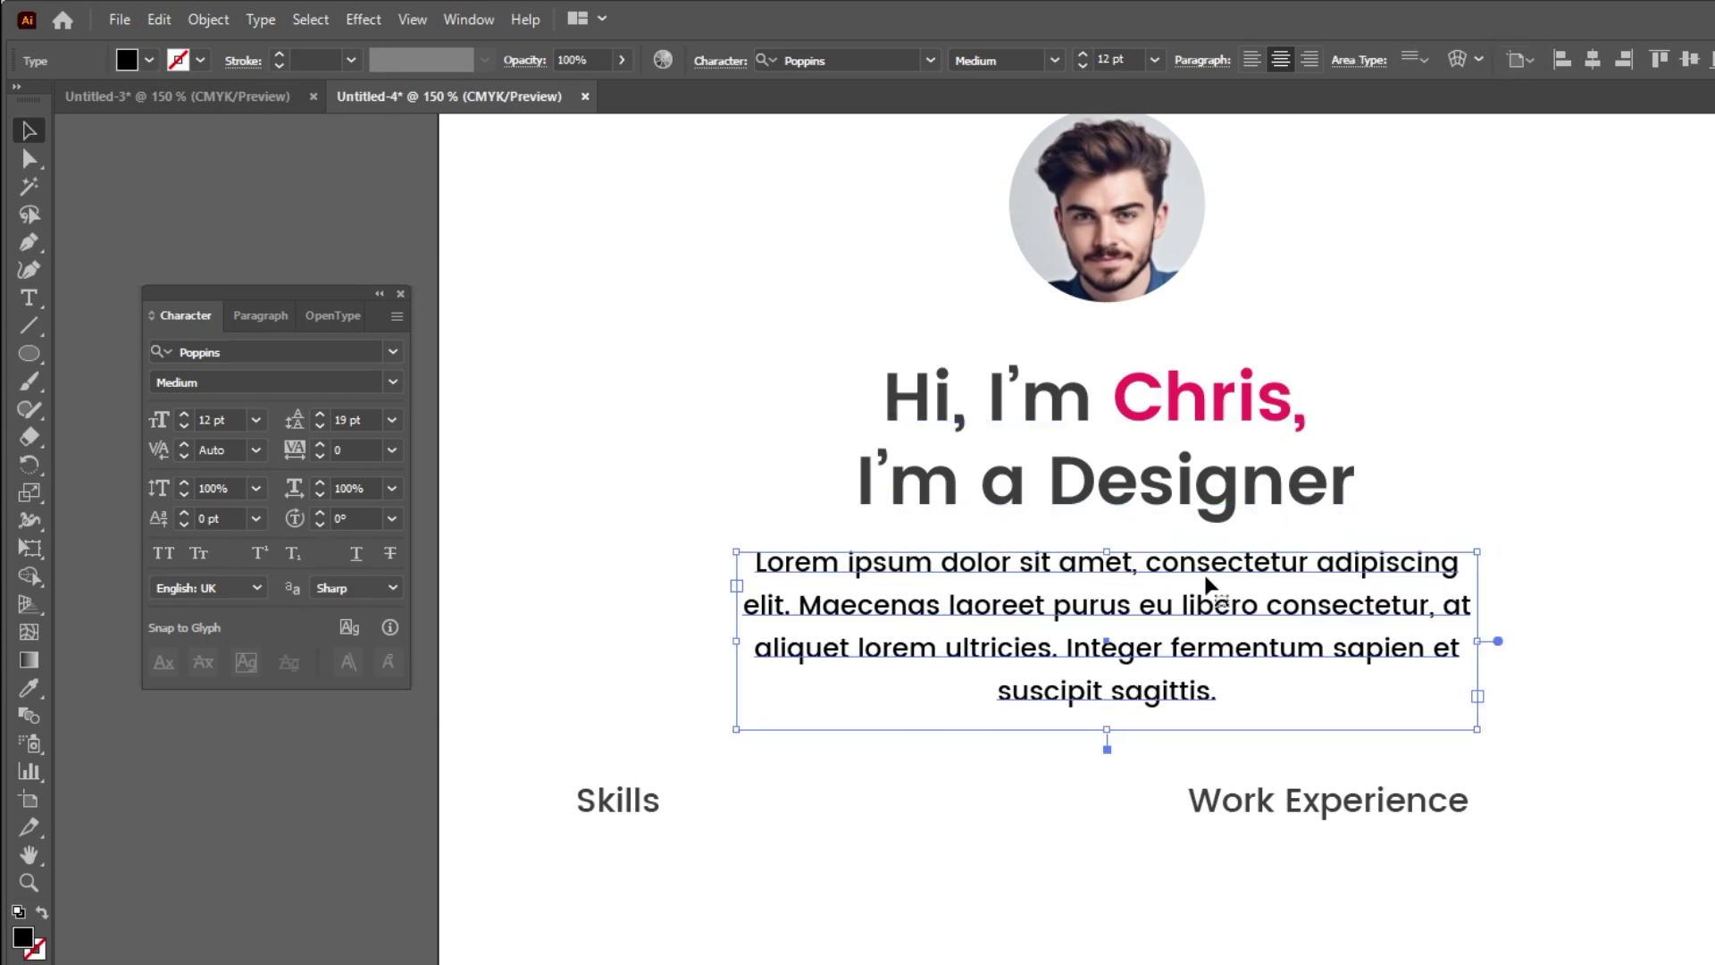
click(184, 427)
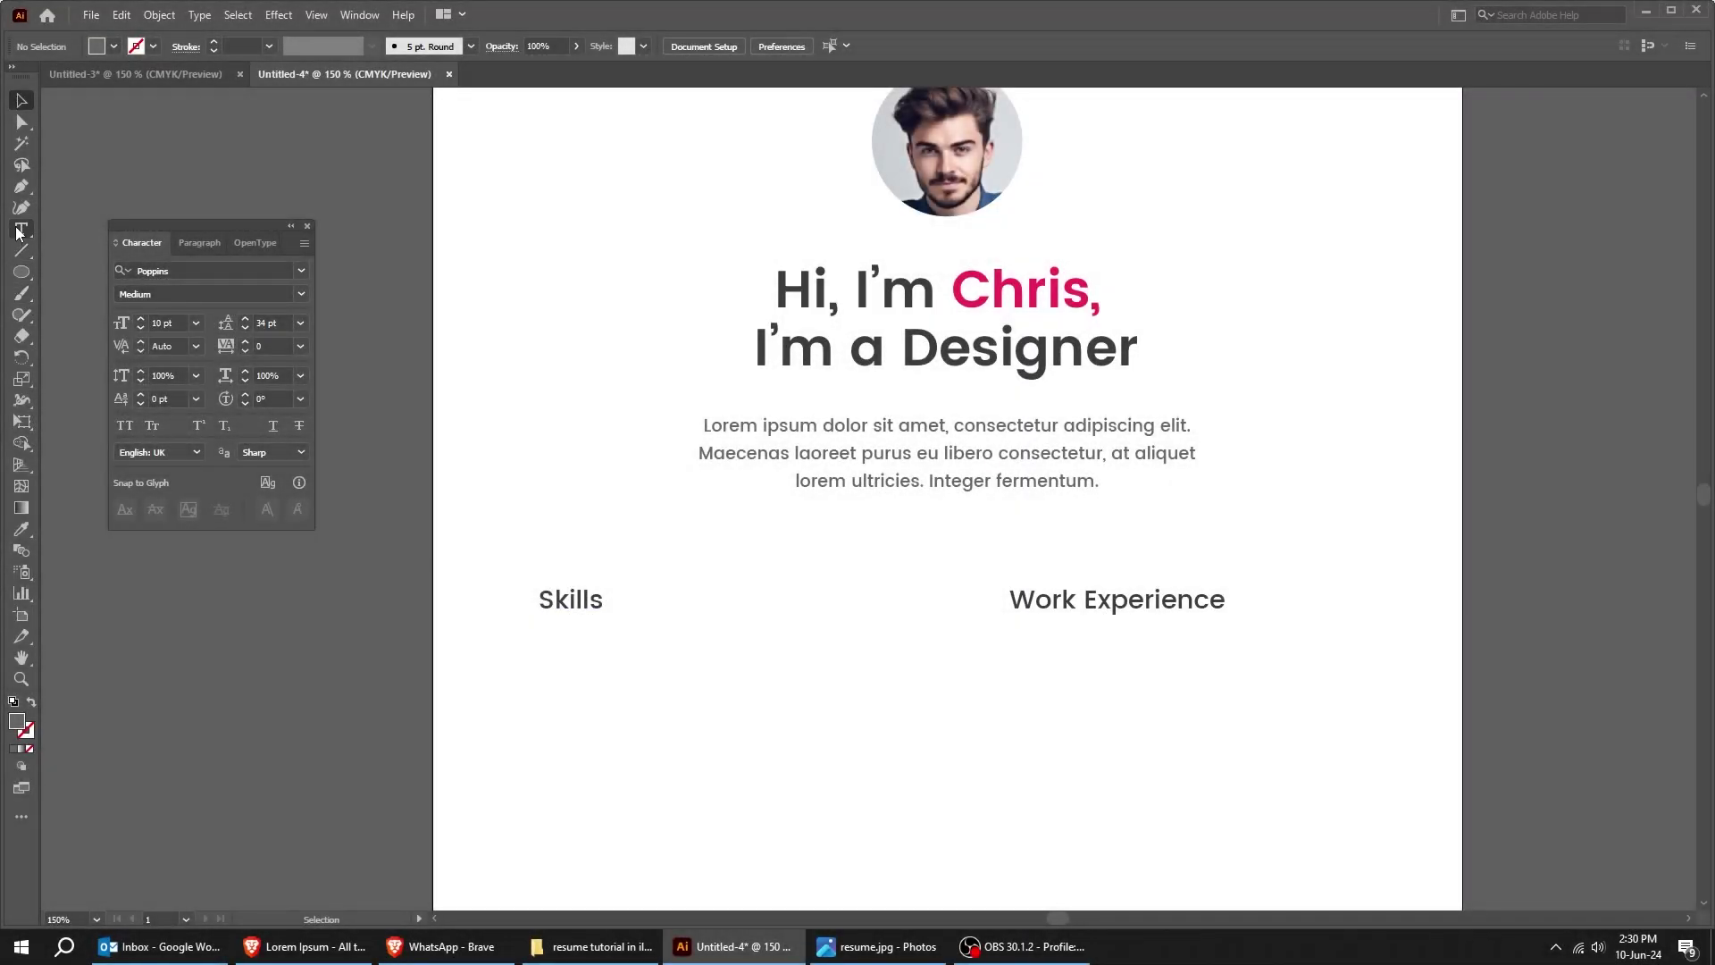
Create a left-aligned Adobe Illustrator skill text frame lined up under the Skills heading
click(20, 230)
drag(545, 634, 889, 818)
text(Adobe Illustrator)
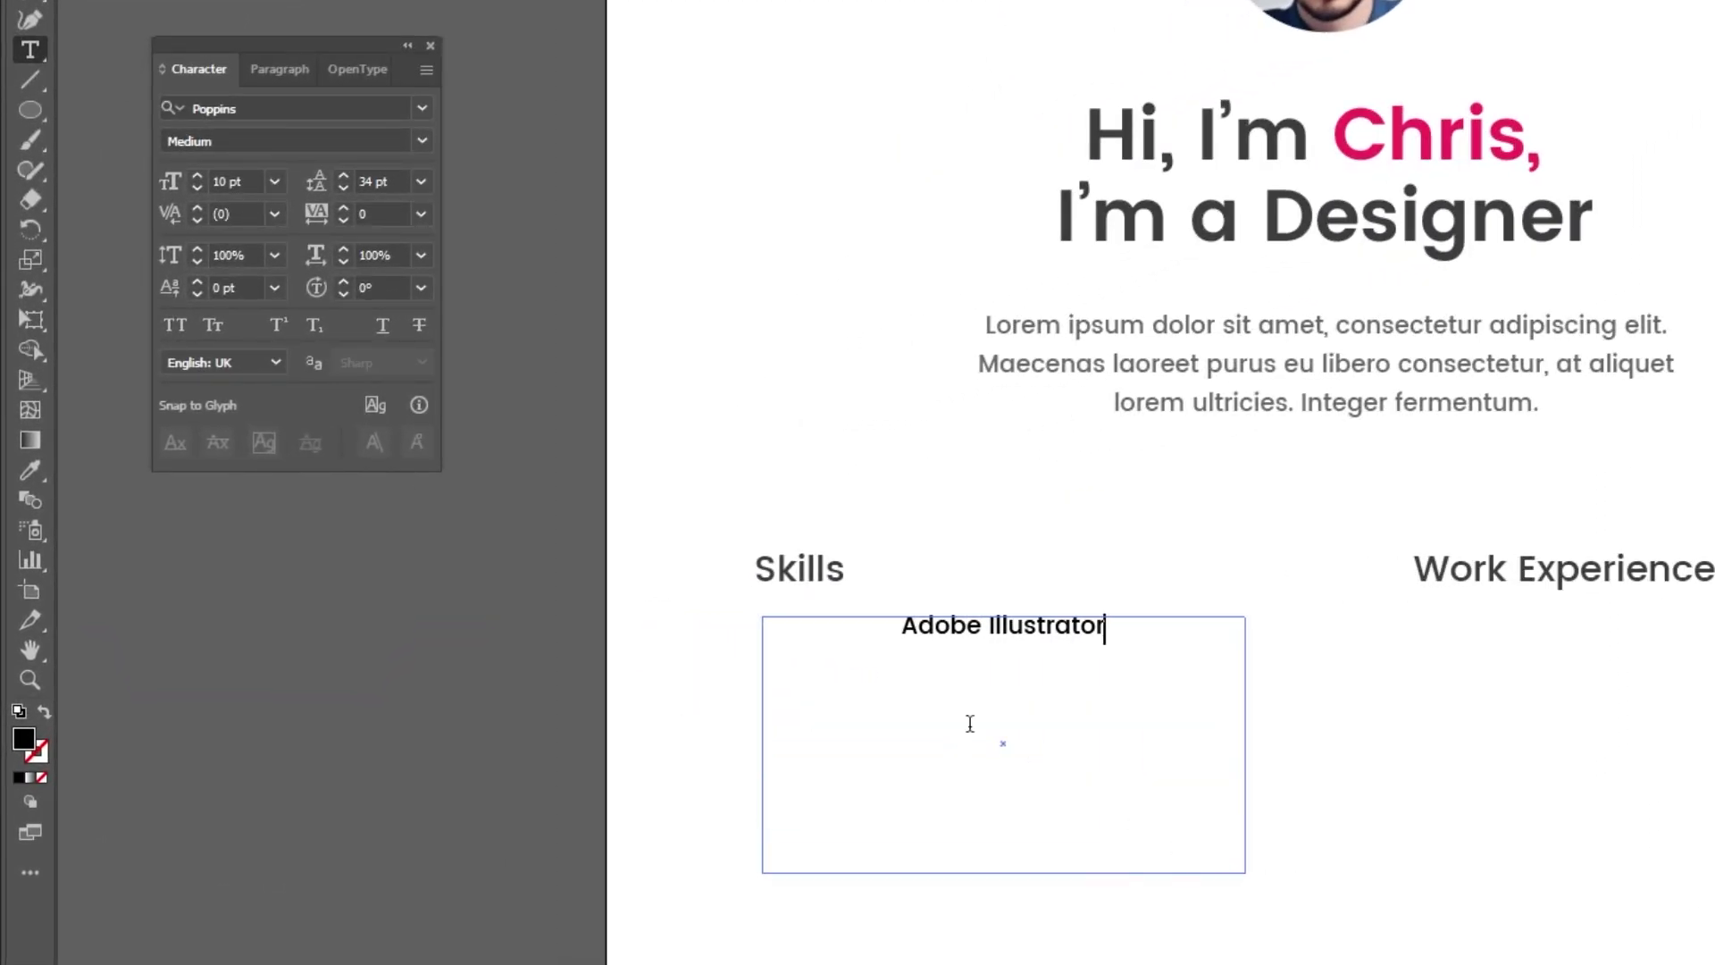
key(Escape)
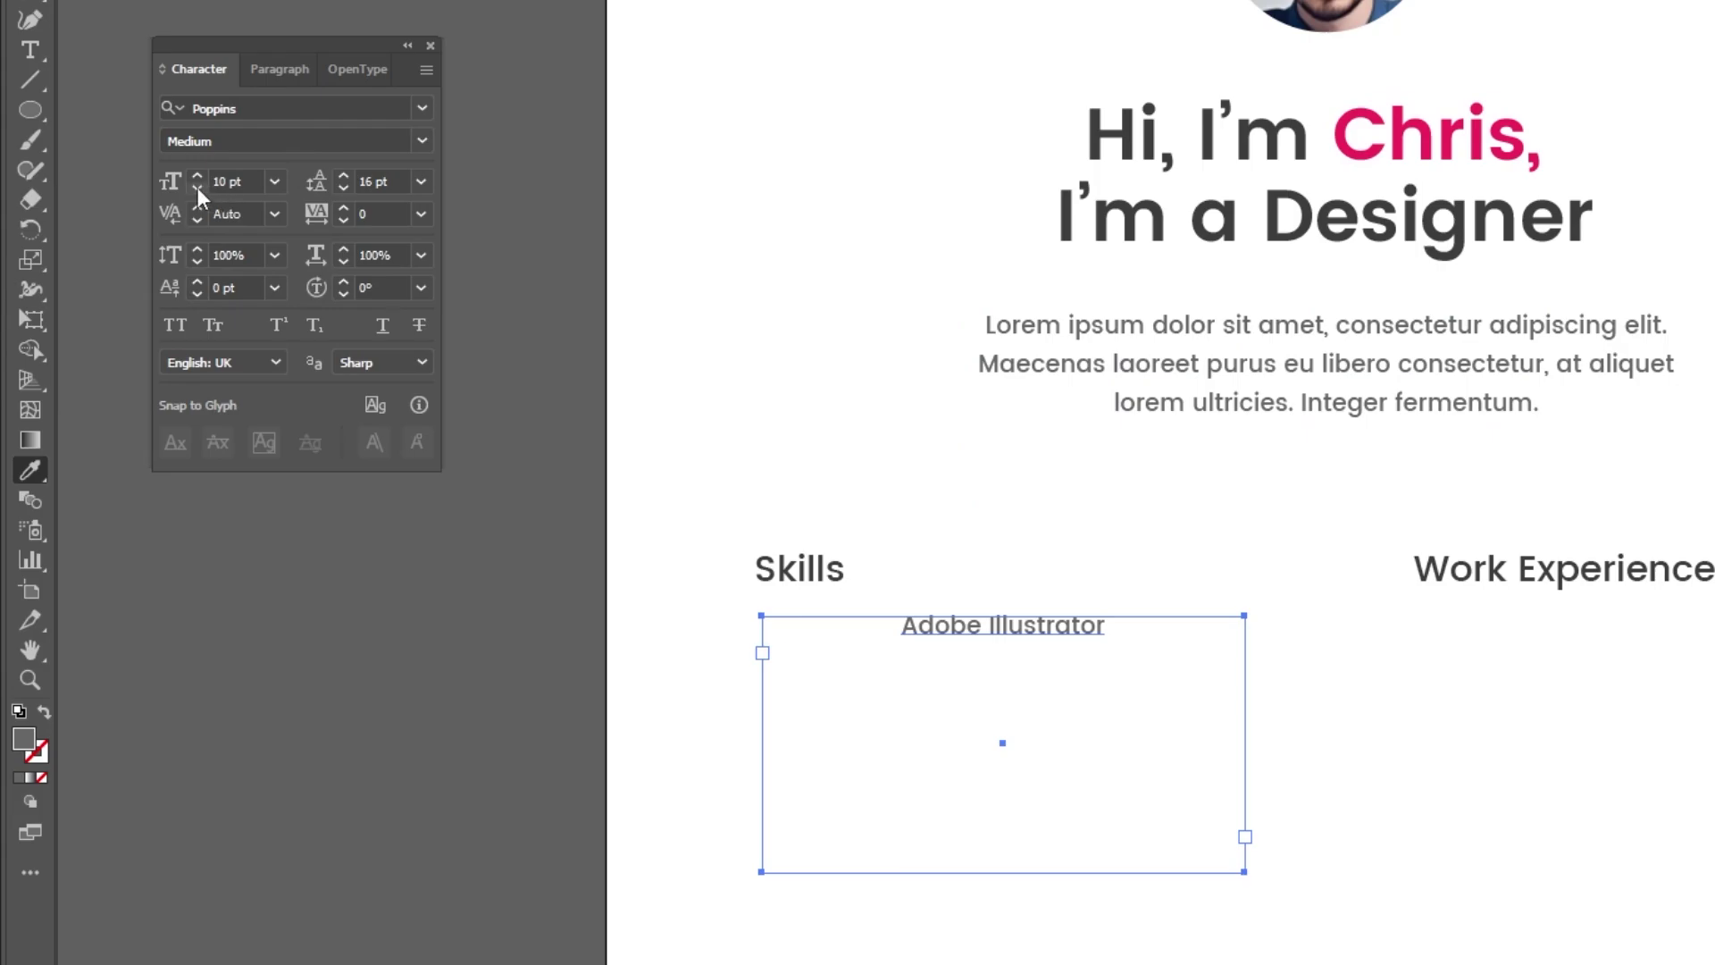
key(v)
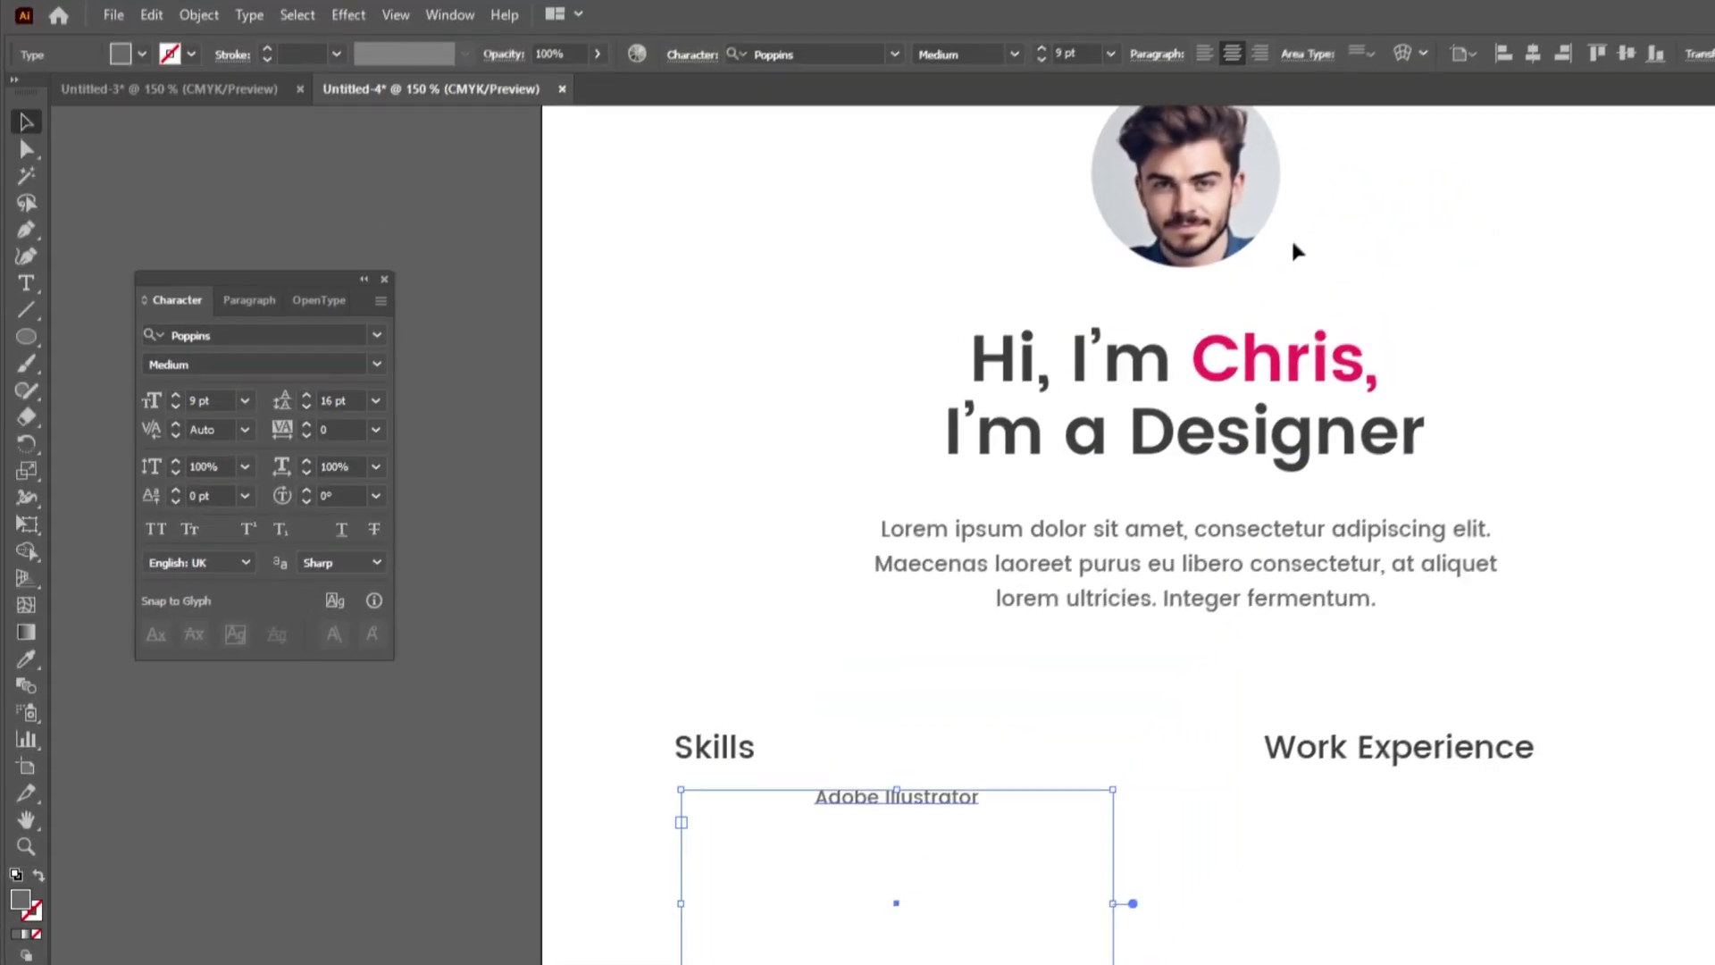
click(1202, 58)
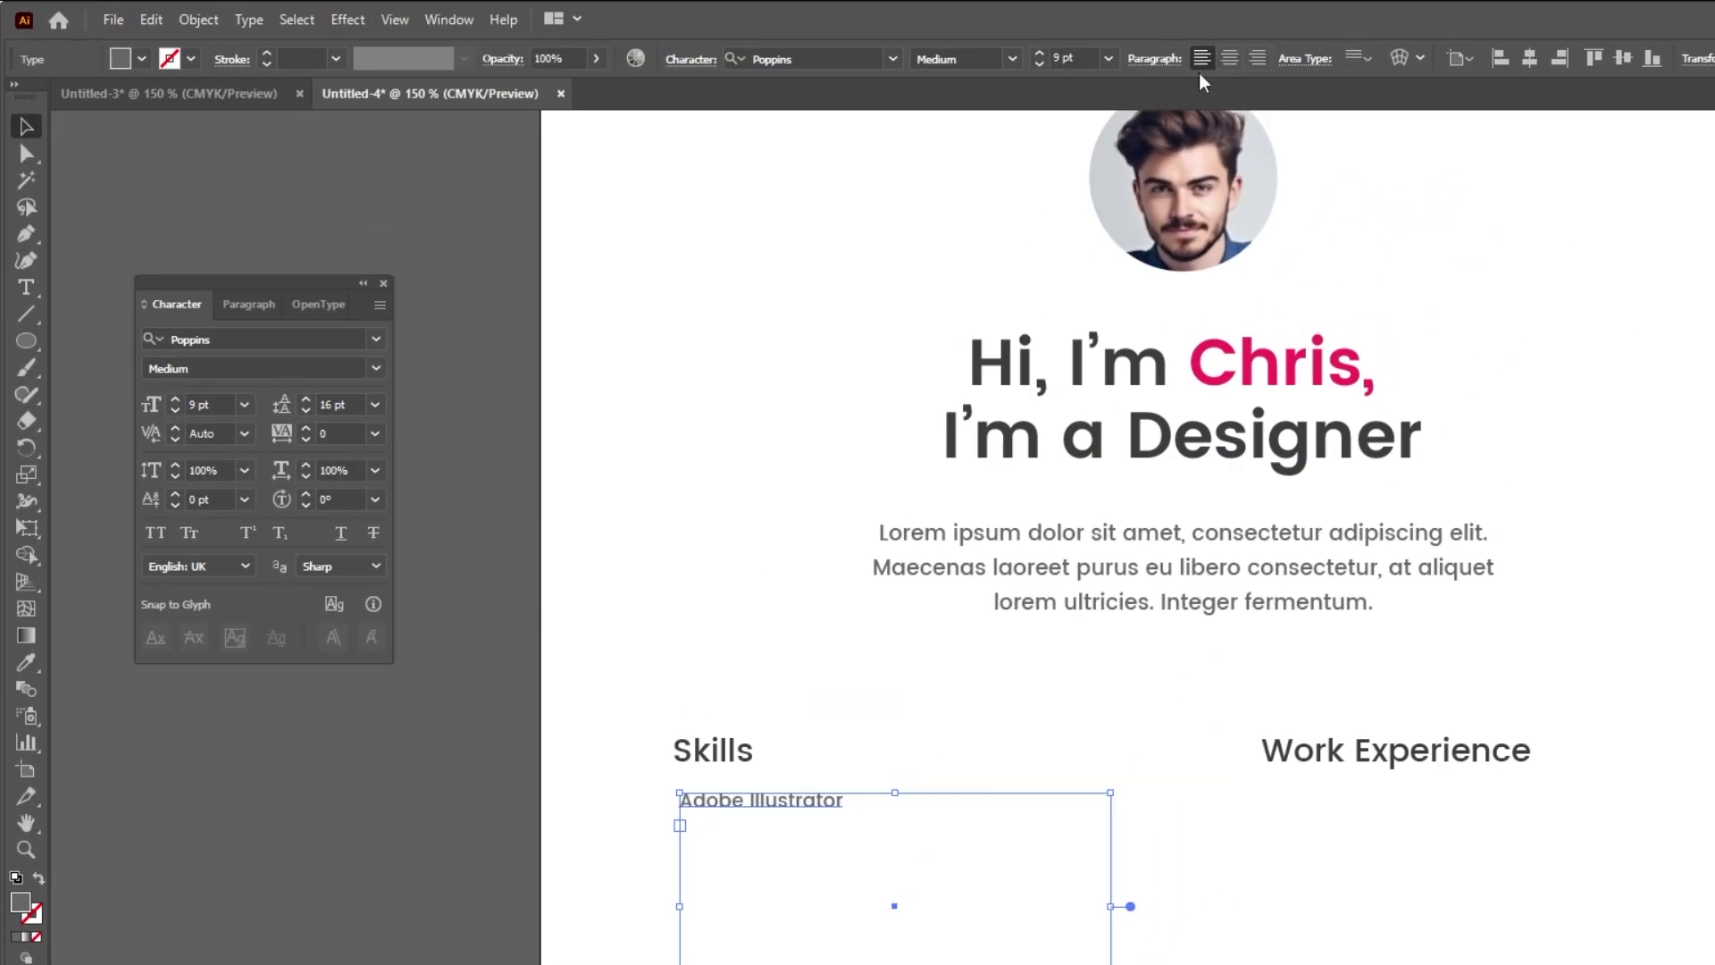
shift+click(725, 759)
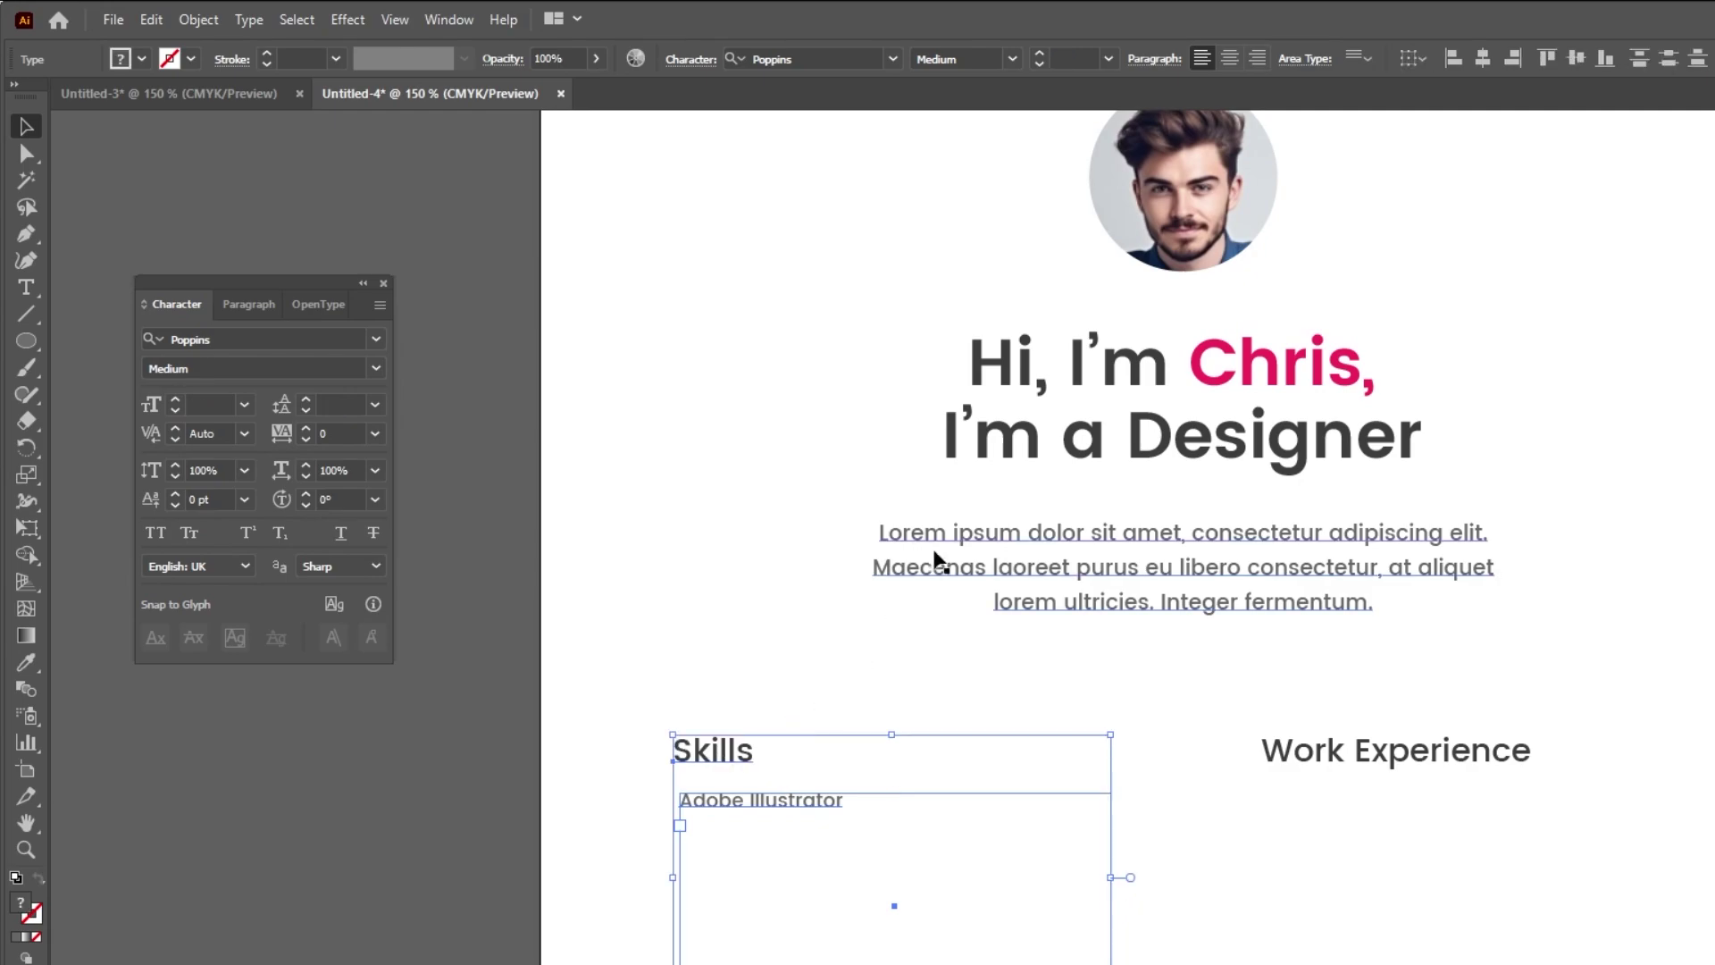
click(1449, 60)
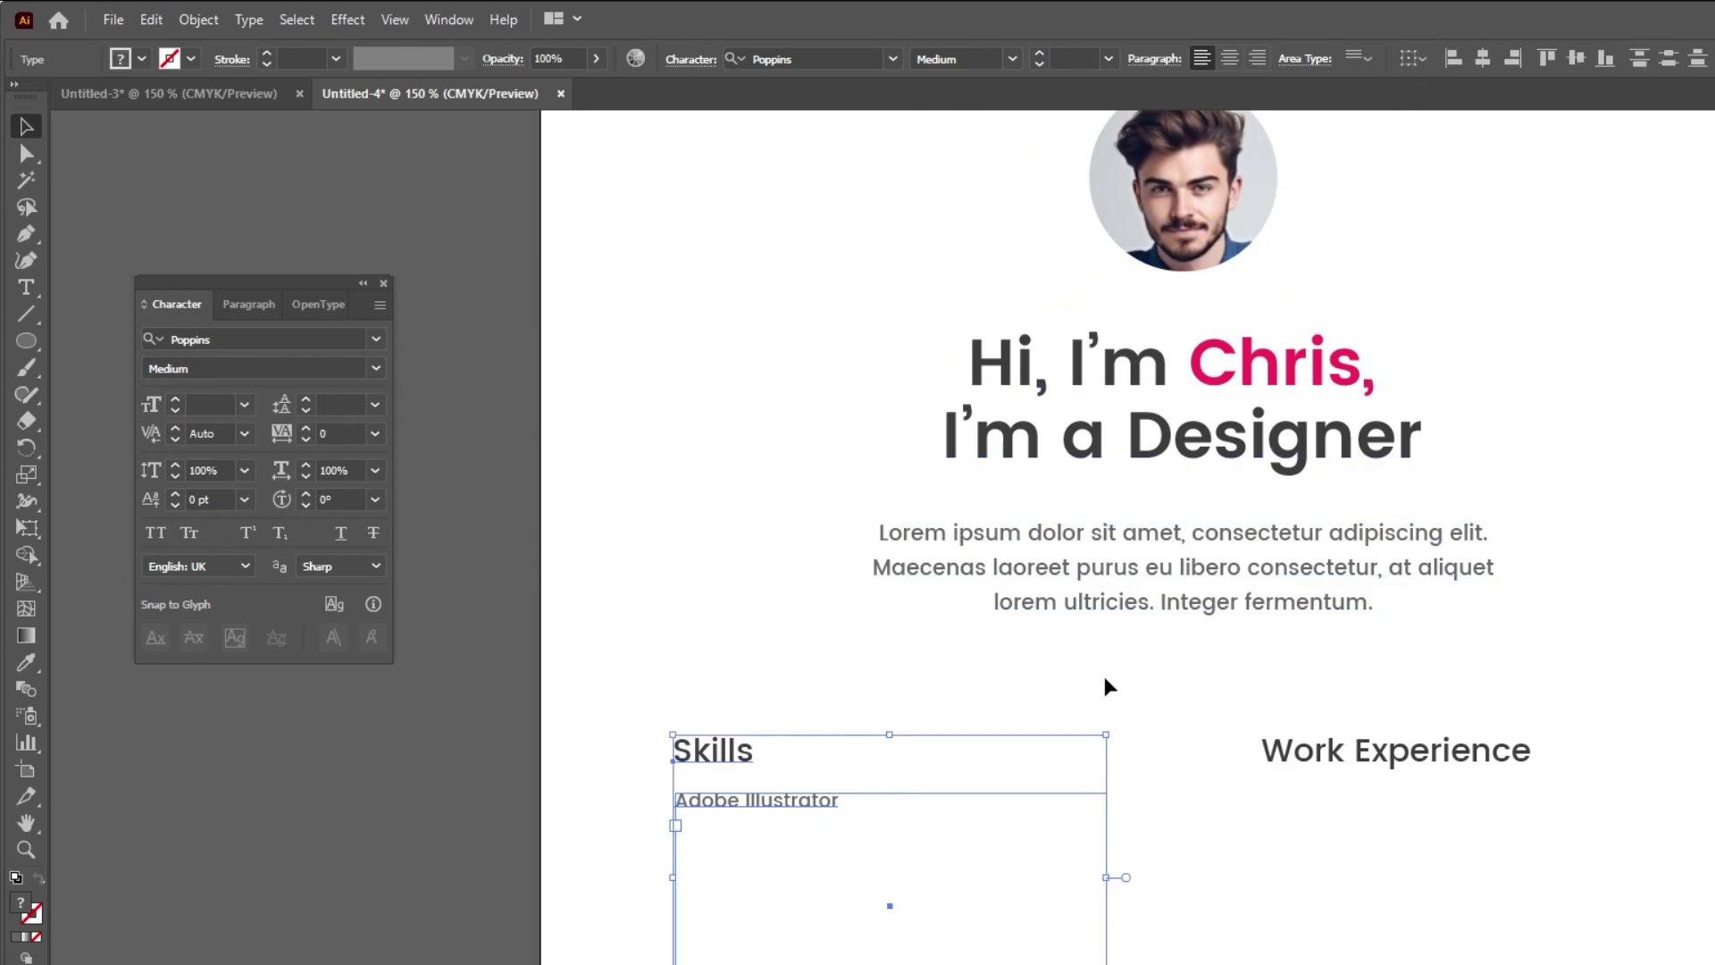
click(1087, 865)
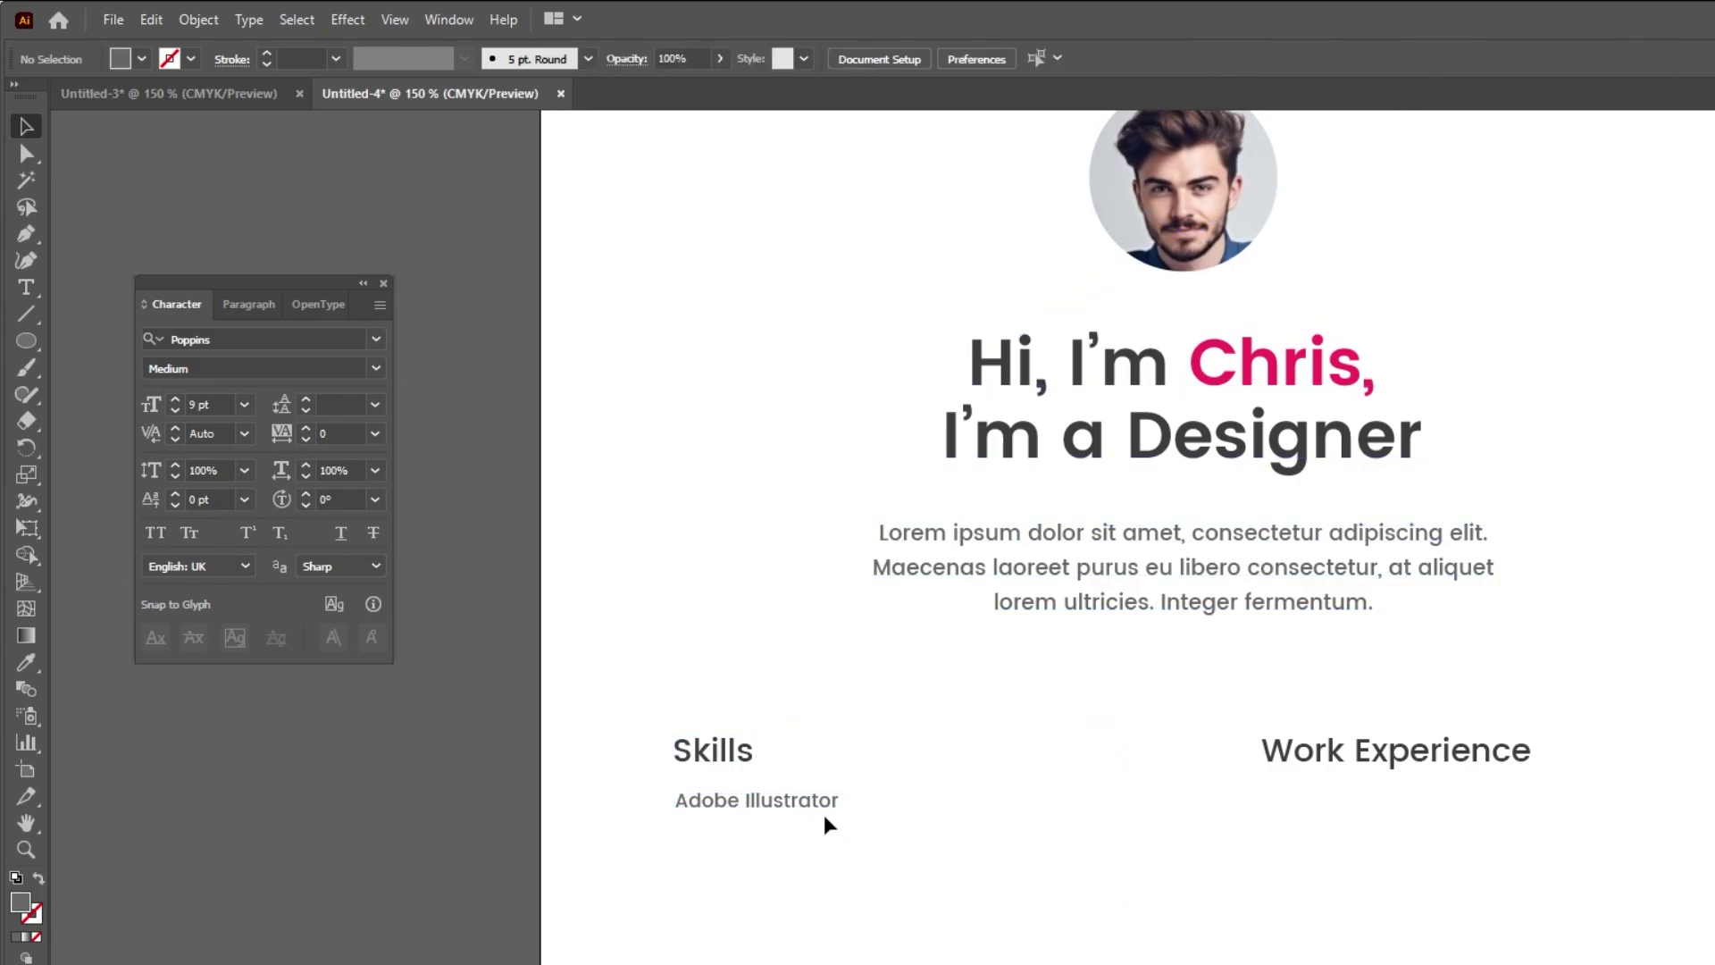
Add Photoshop, Indesign and Premiere Pro to the skills list
click(938, 797)
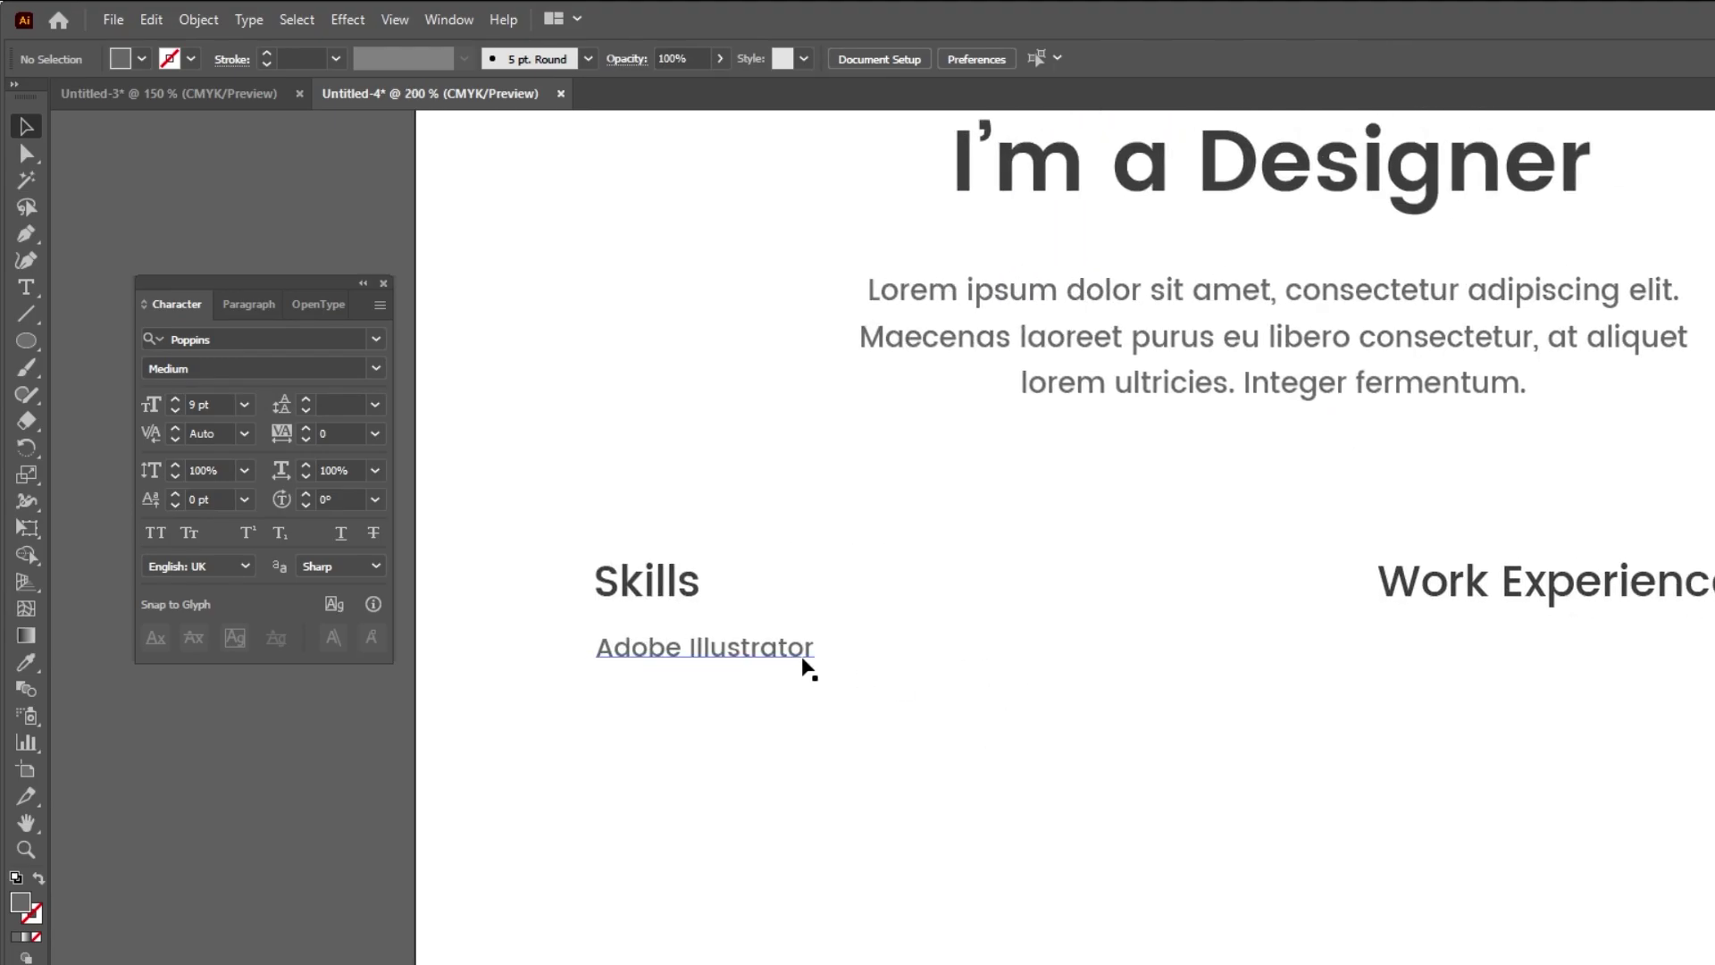
click(804, 665)
key(t)
triple_click(803, 659)
click(815, 652)
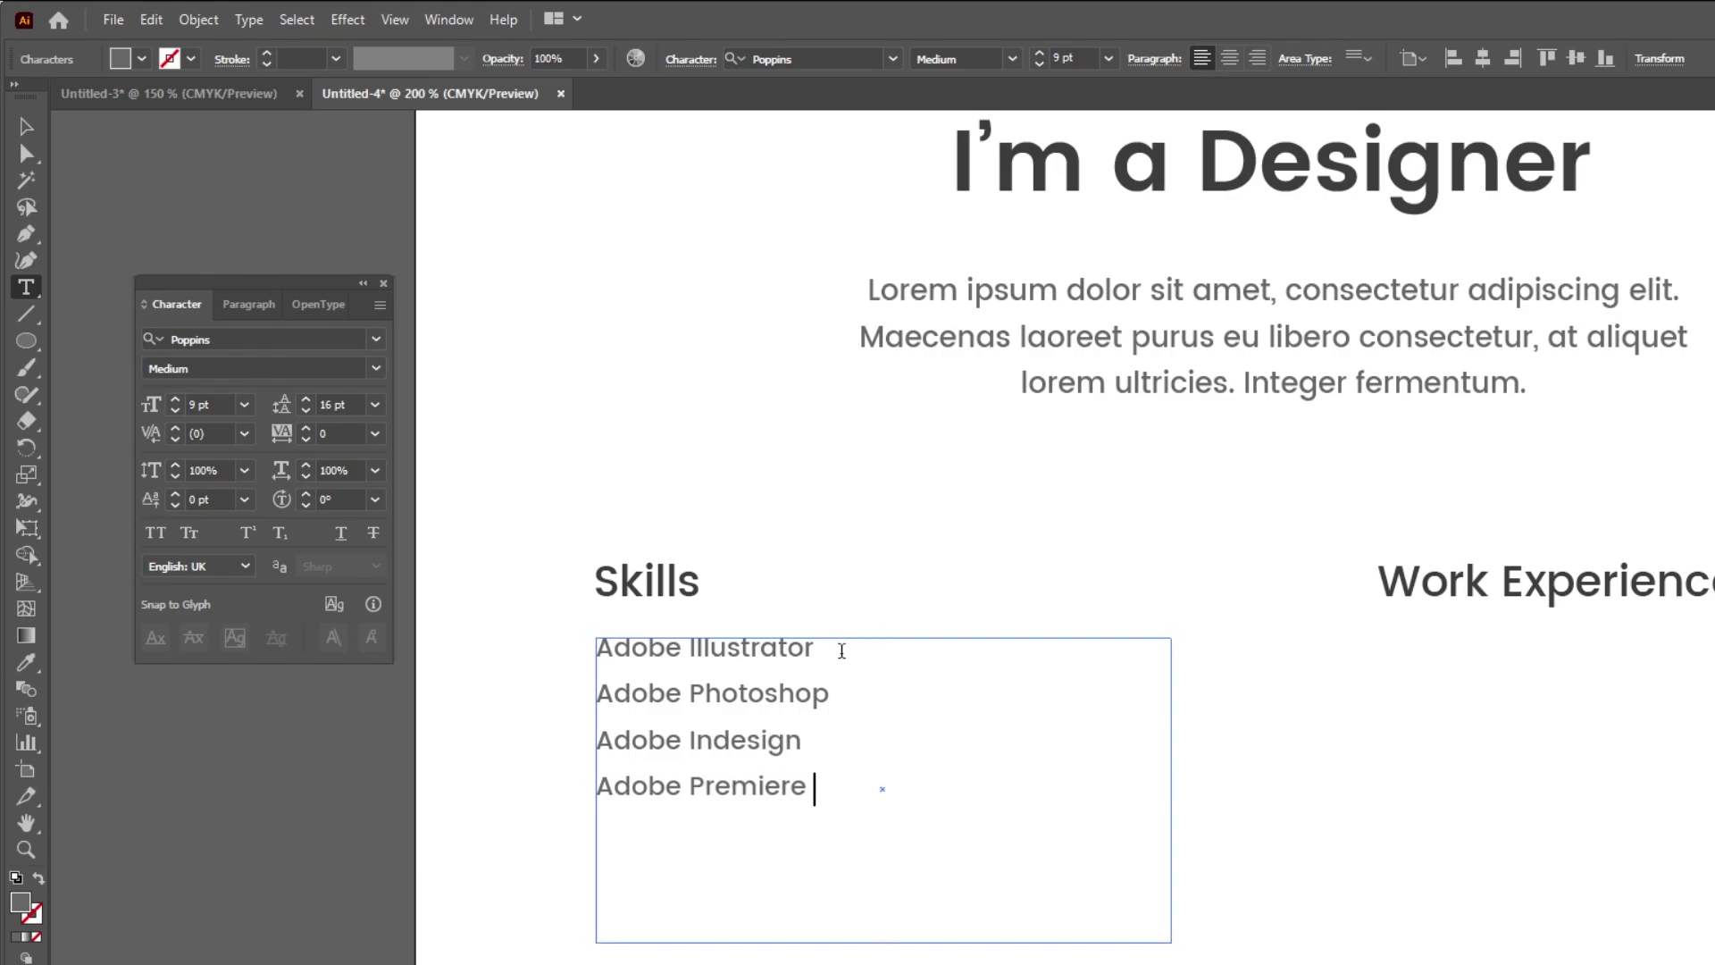
text(Pro)
key(Escape)
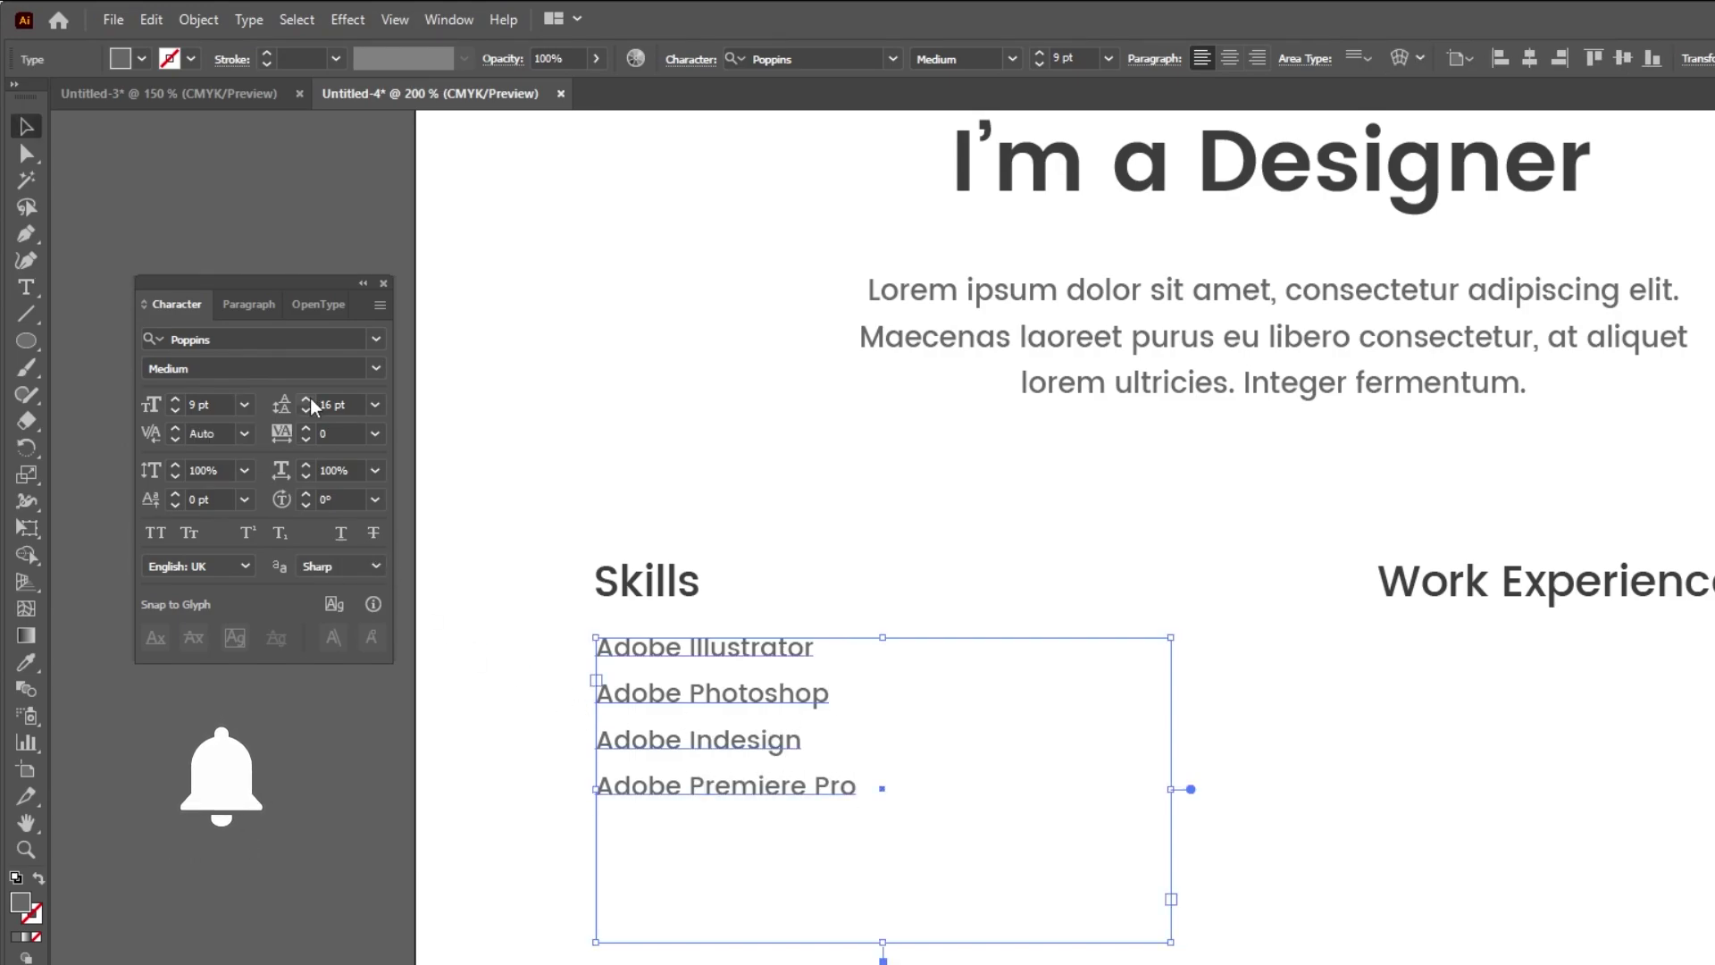
Set the skills list leading to 20 pt, shorten its frame and nudge it down
click(306, 399)
click(305, 399)
click(306, 399)
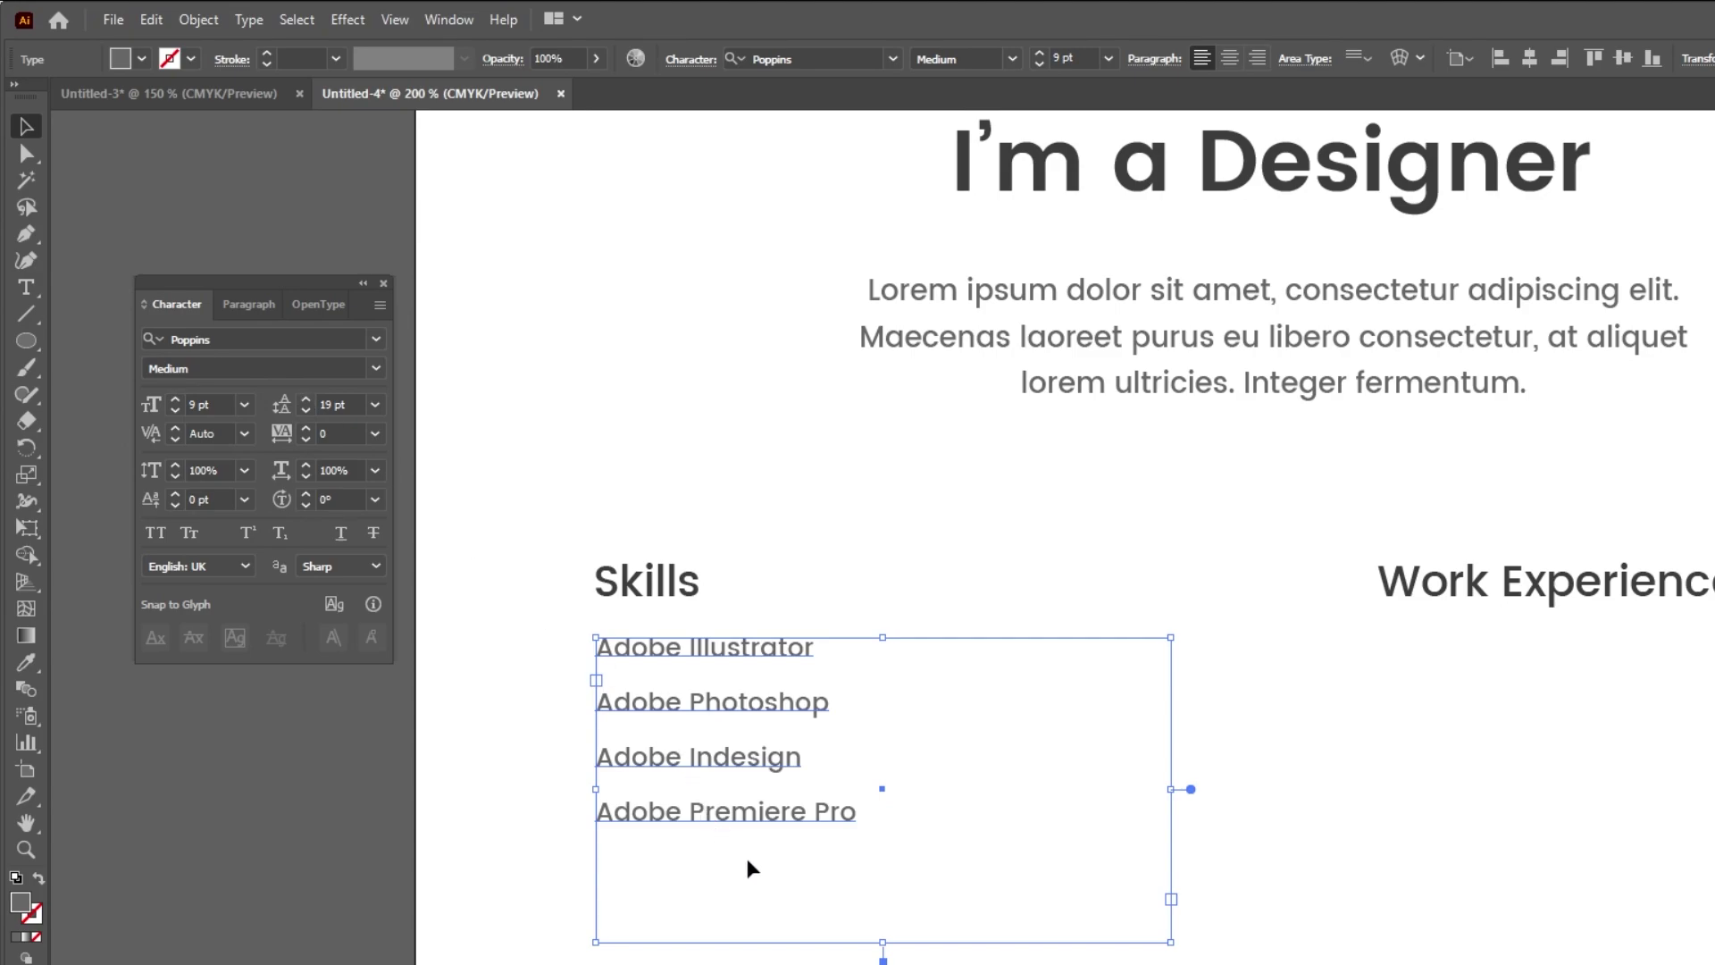
drag(891, 947, 883, 881)
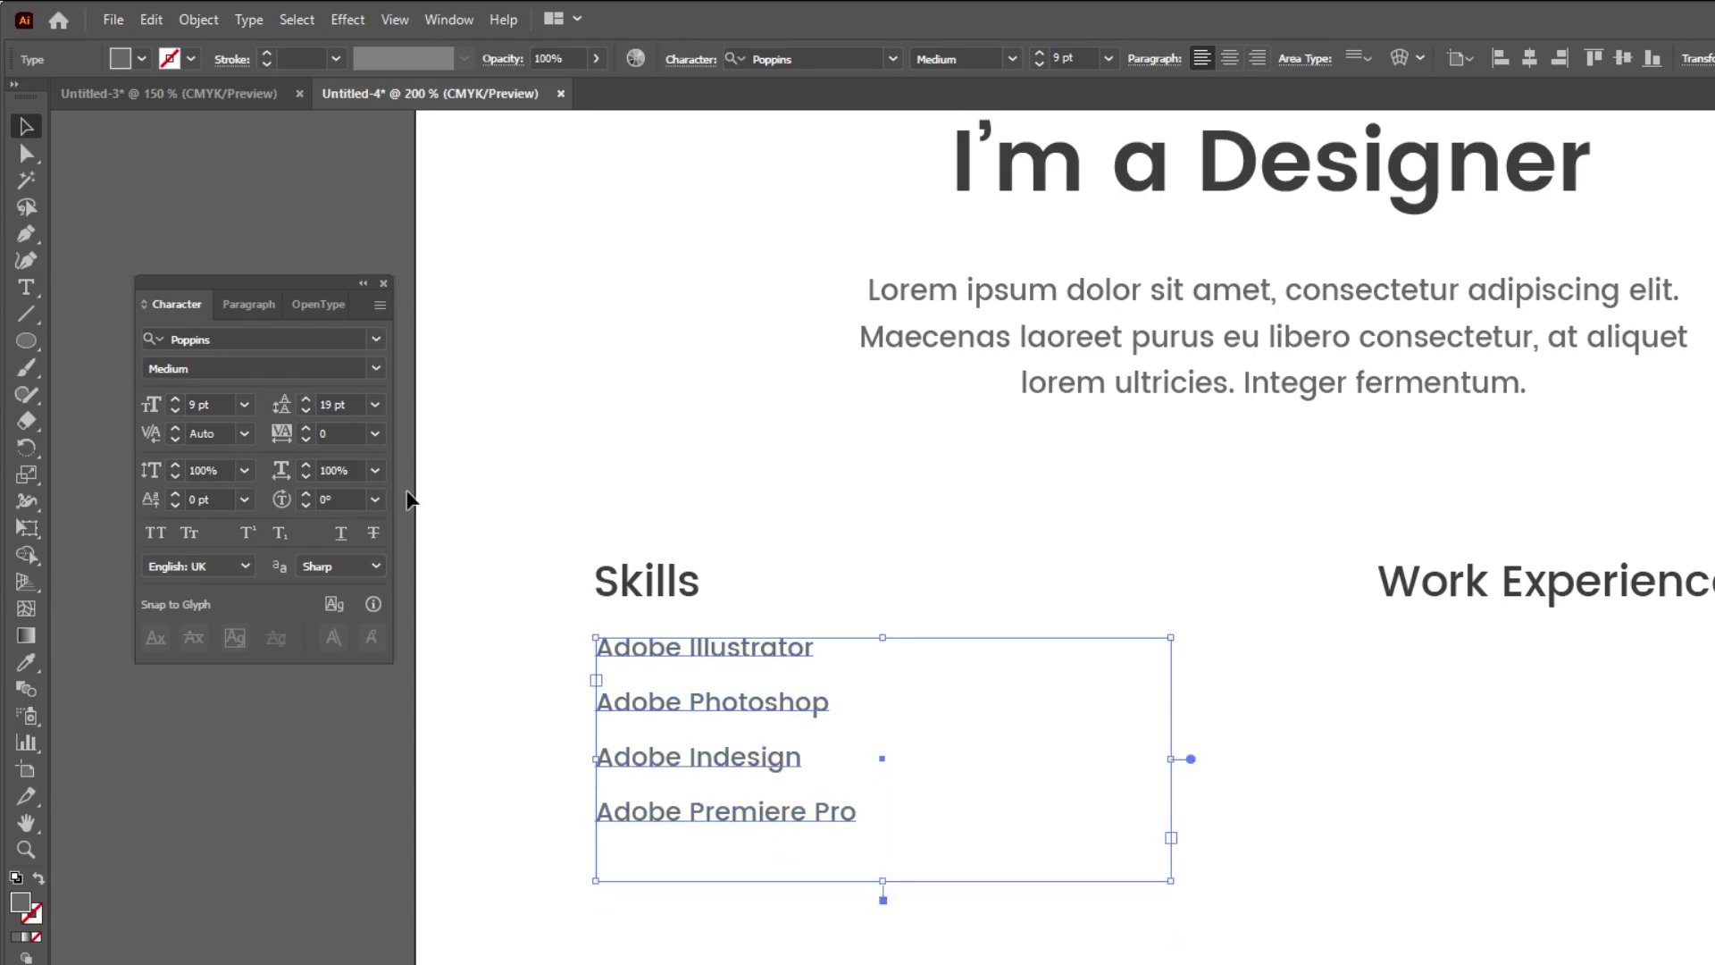
click(306, 401)
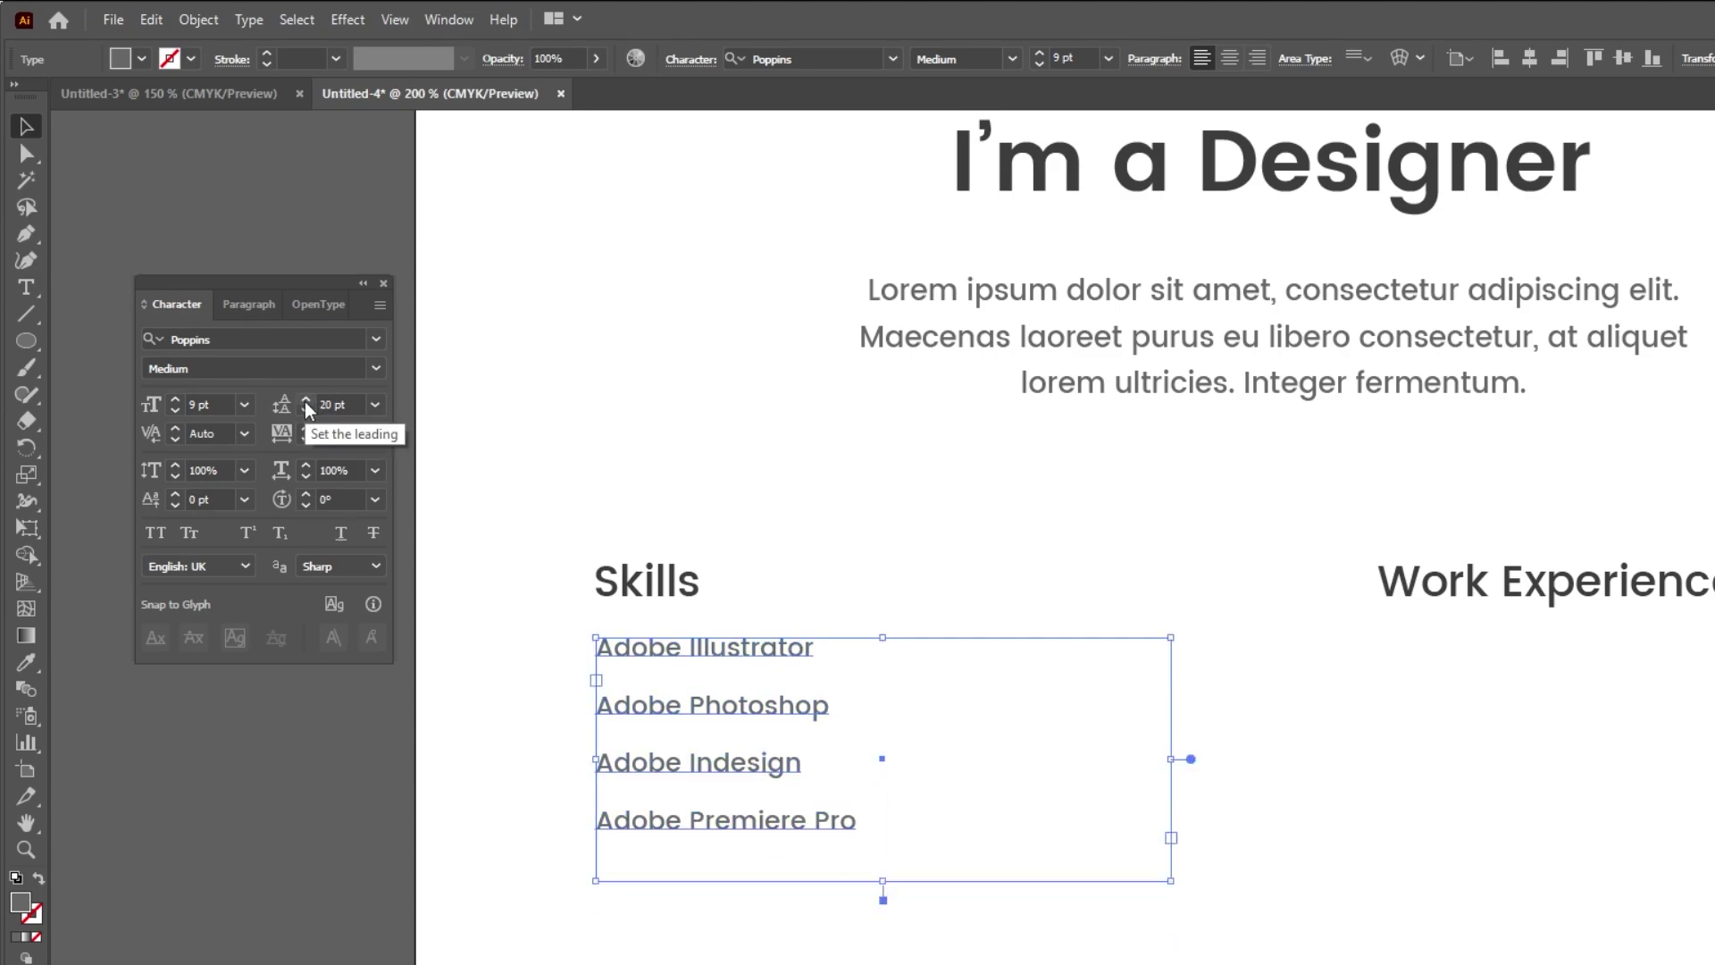
click(1319, 827)
drag(1063, 708, 1032, 706)
click(695, 652)
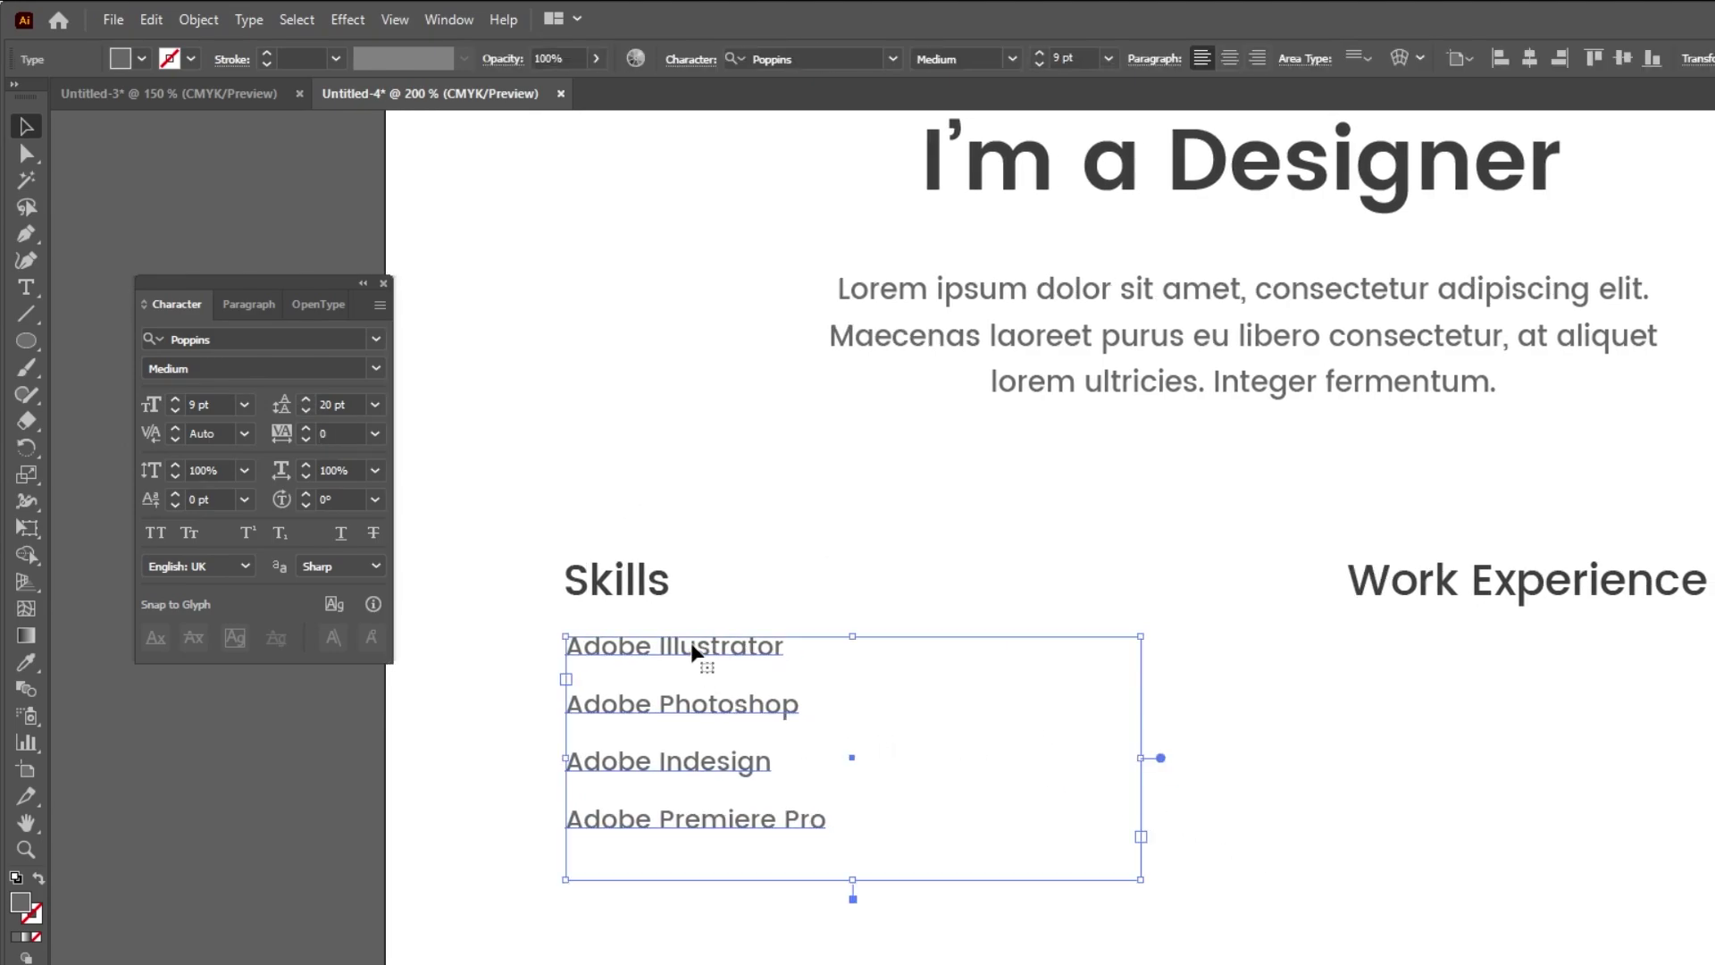
key(Down)
key(Down)
key(Down)
key(Down)
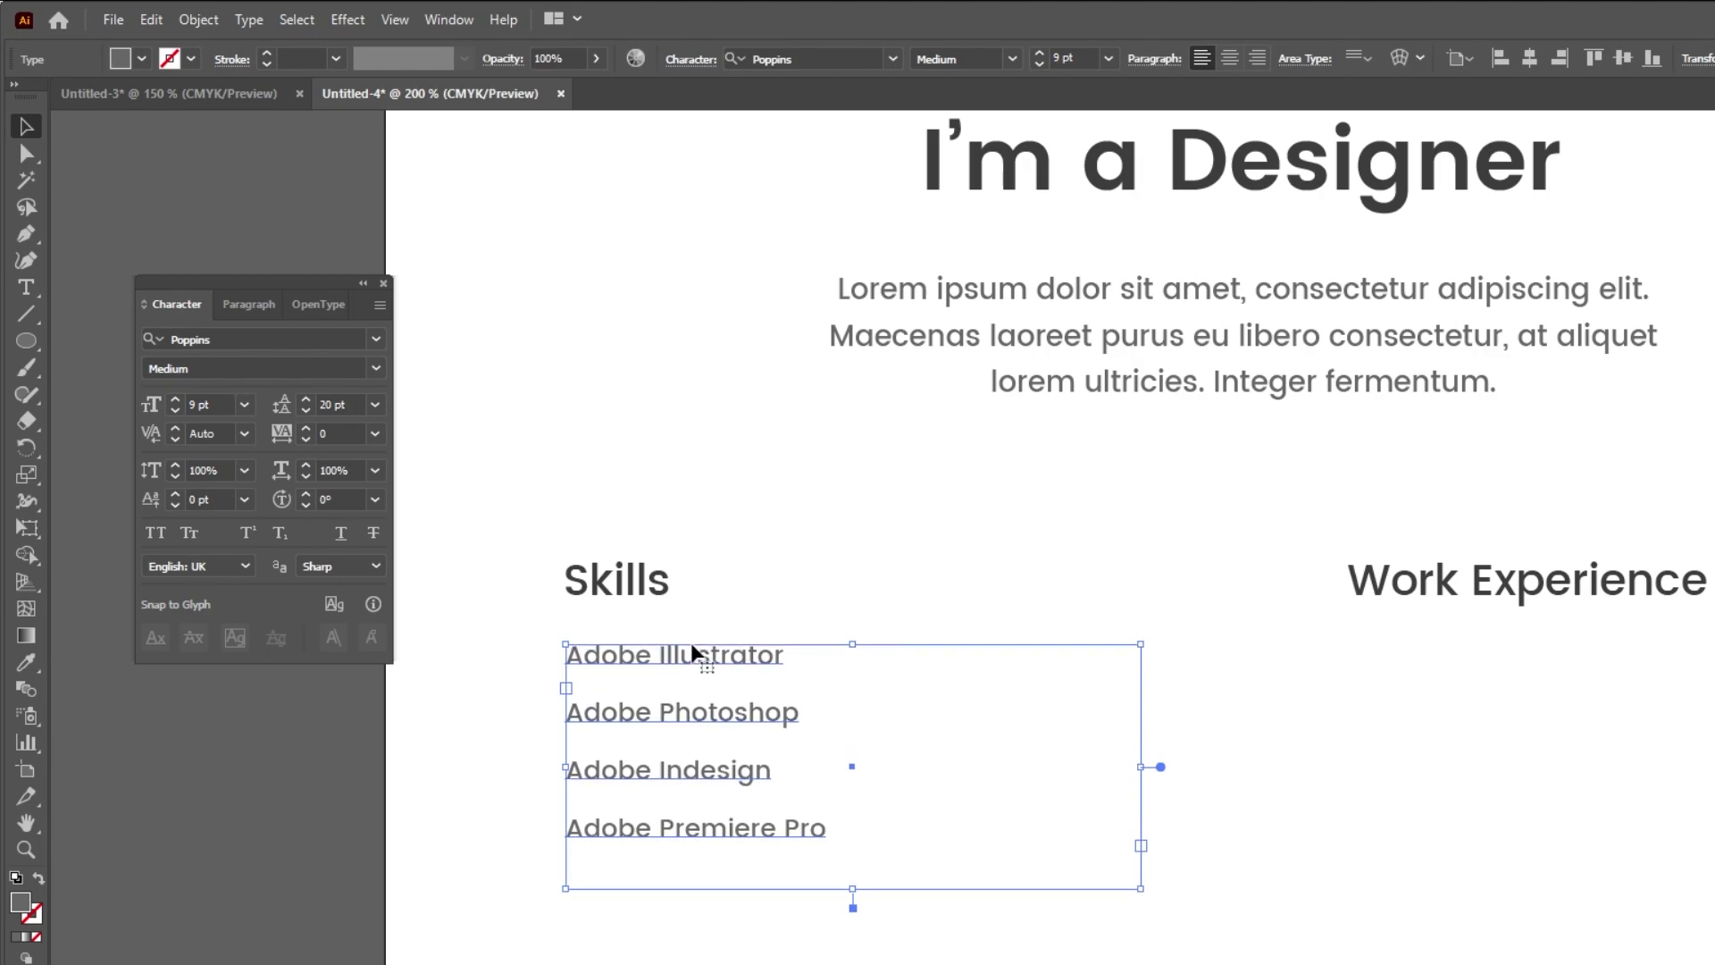
click(771, 557)
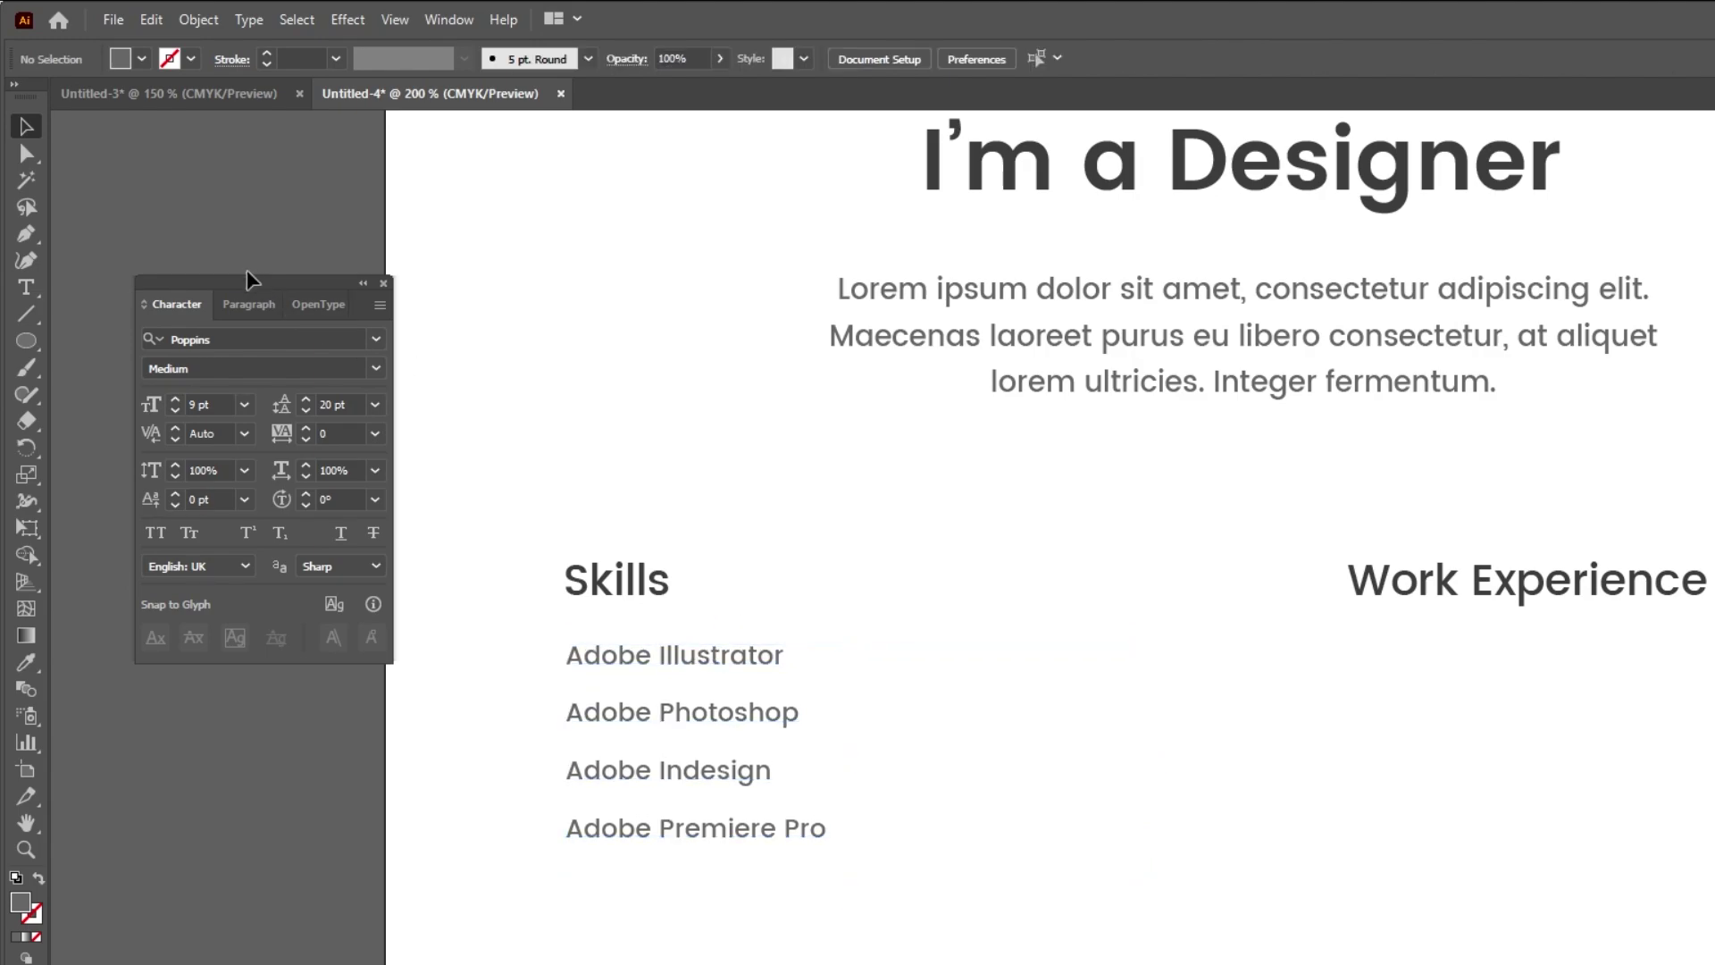
Draw a horizontal line beside Adobe Illustrator and give it a pink #ee295d stroke
click(27, 314)
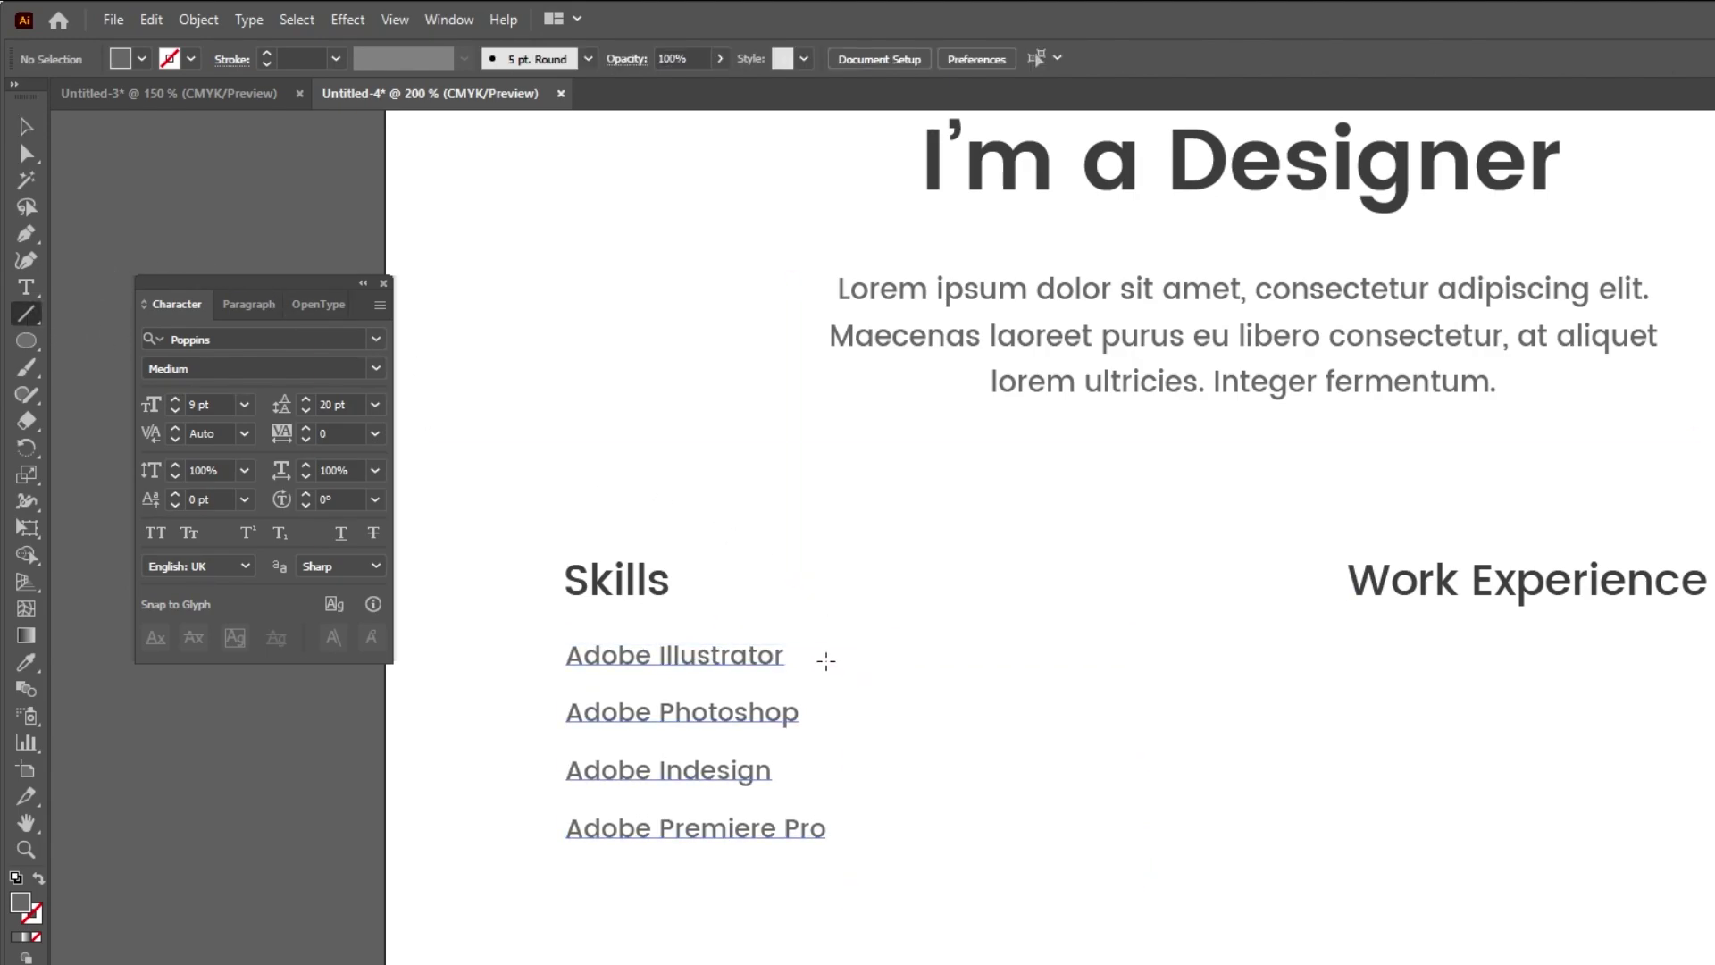
drag(826, 660, 949, 660)
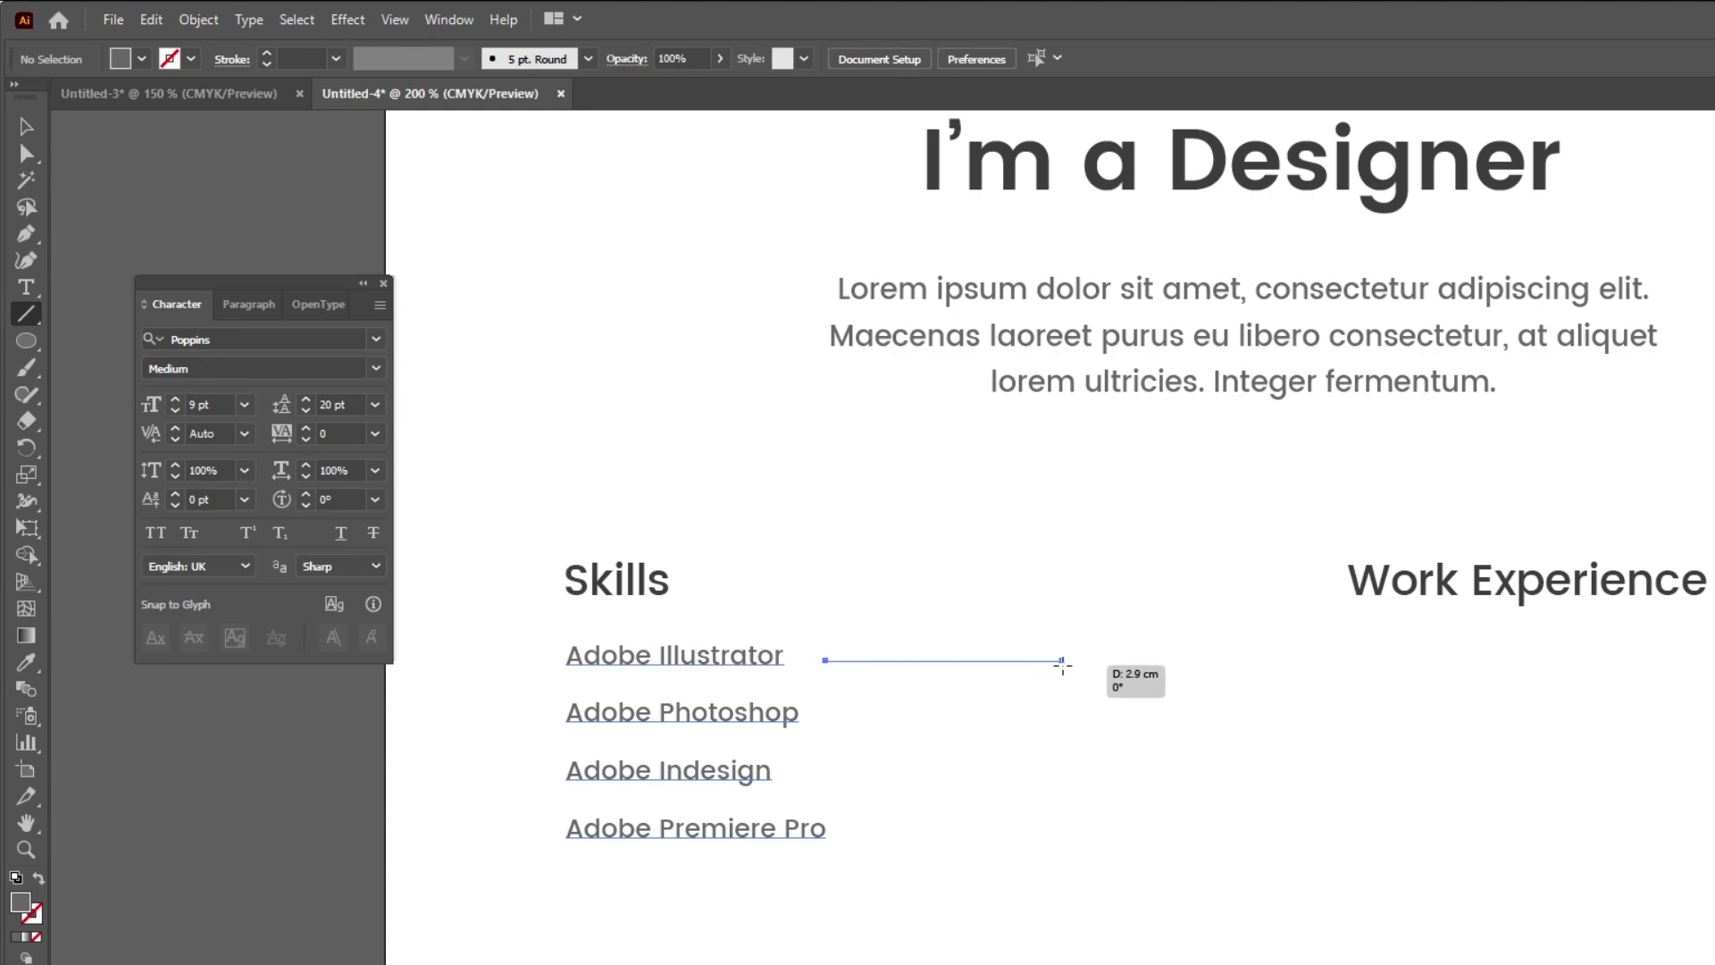
drag(1067, 666, 1068, 661)
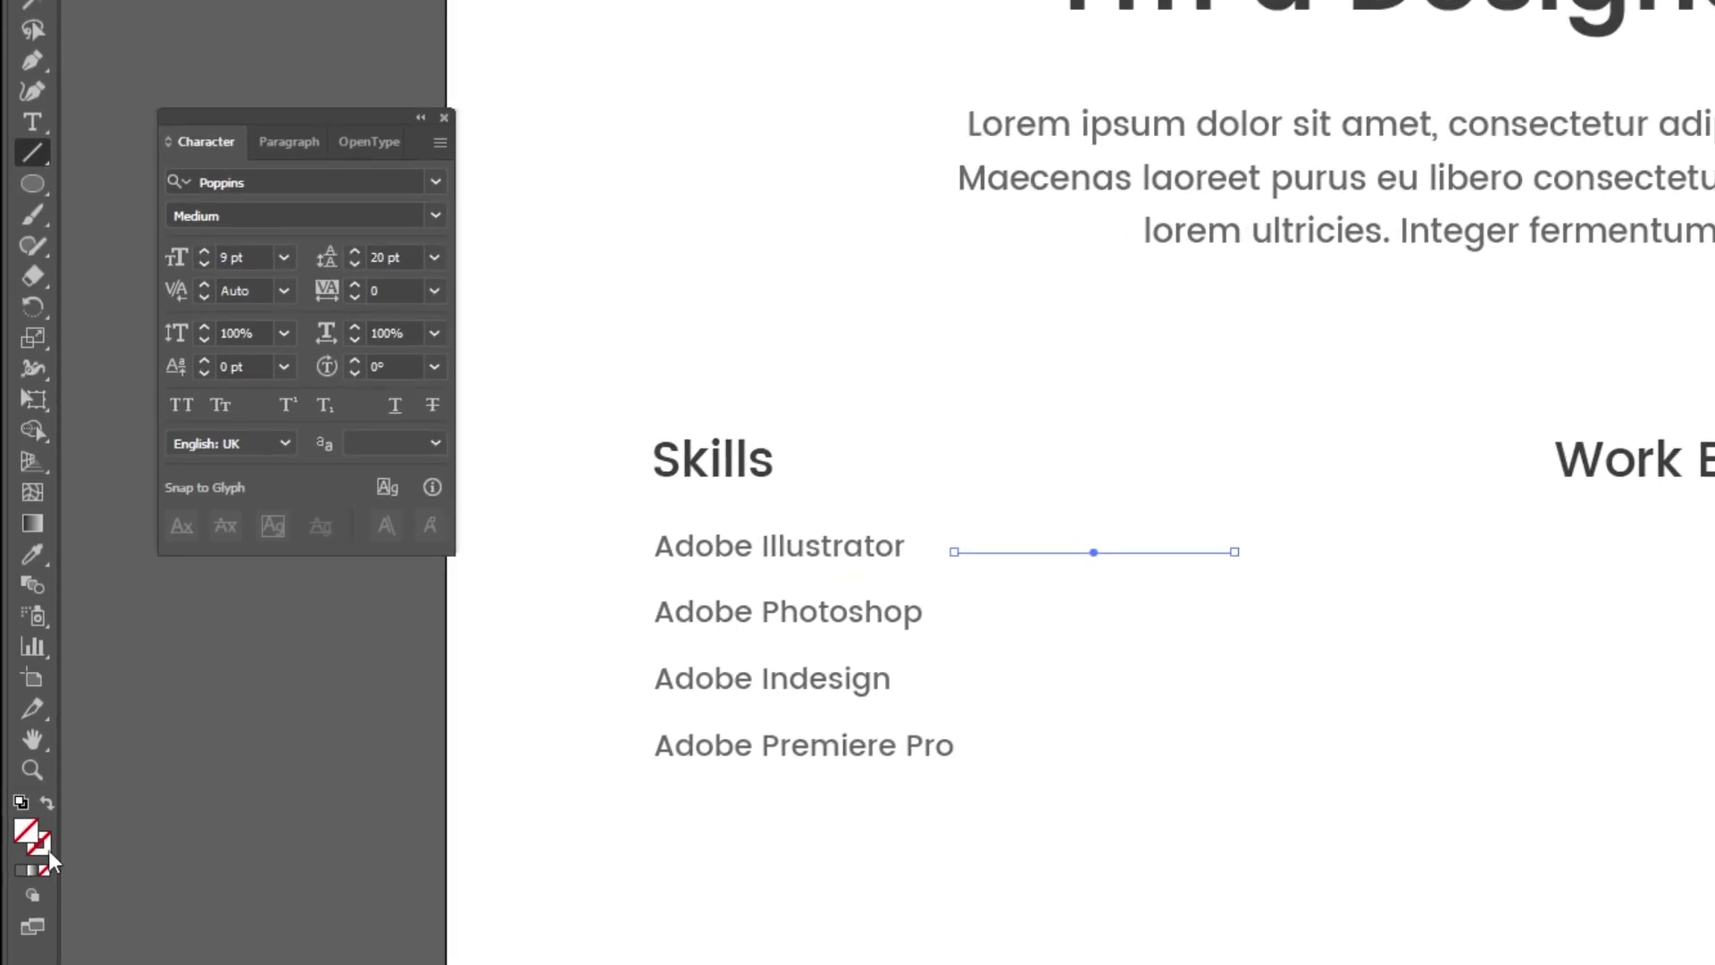
click(34, 904)
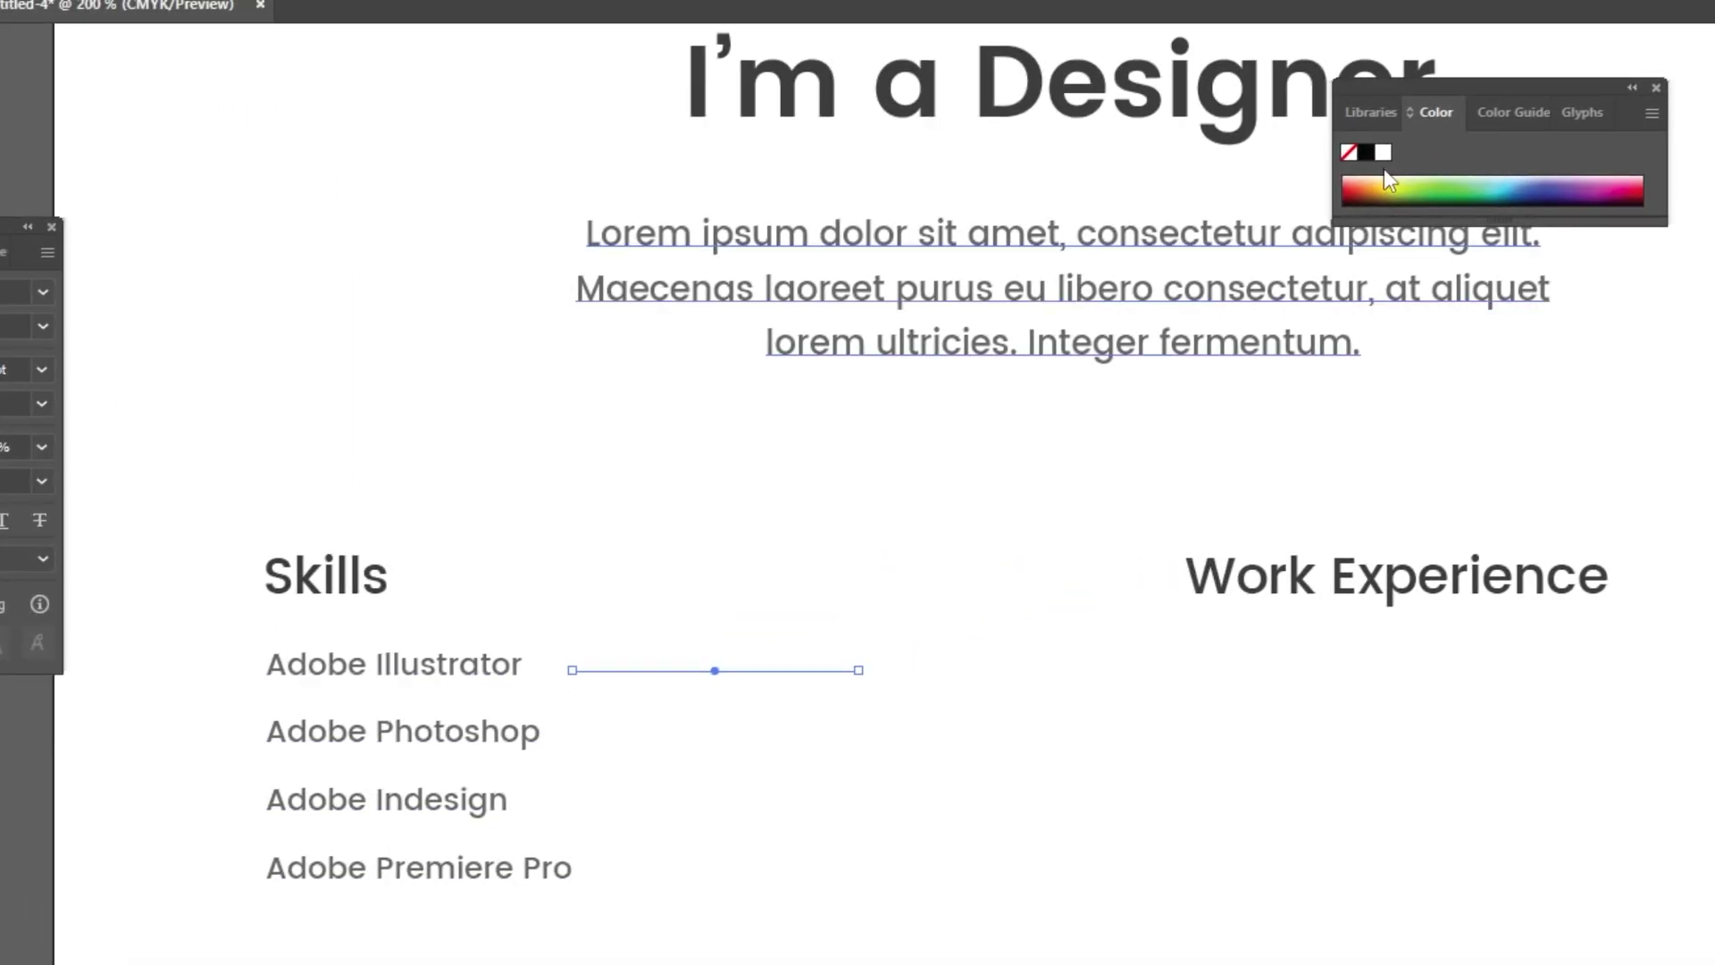
click(1370, 155)
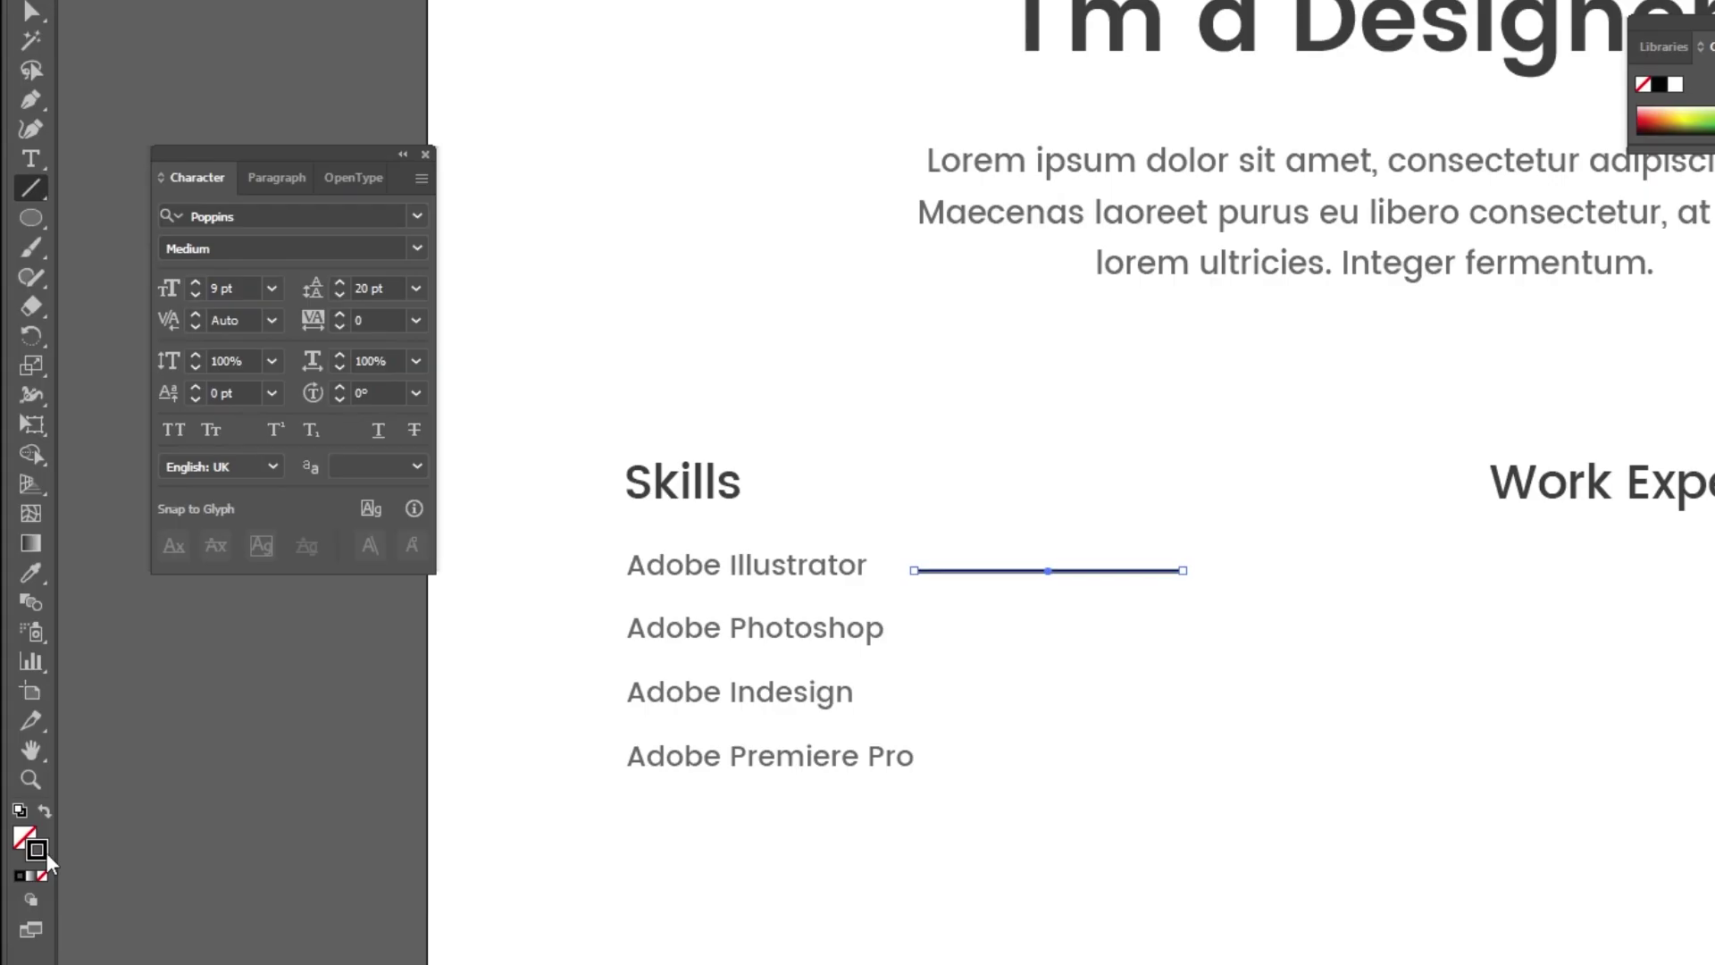
double_click(46, 852)
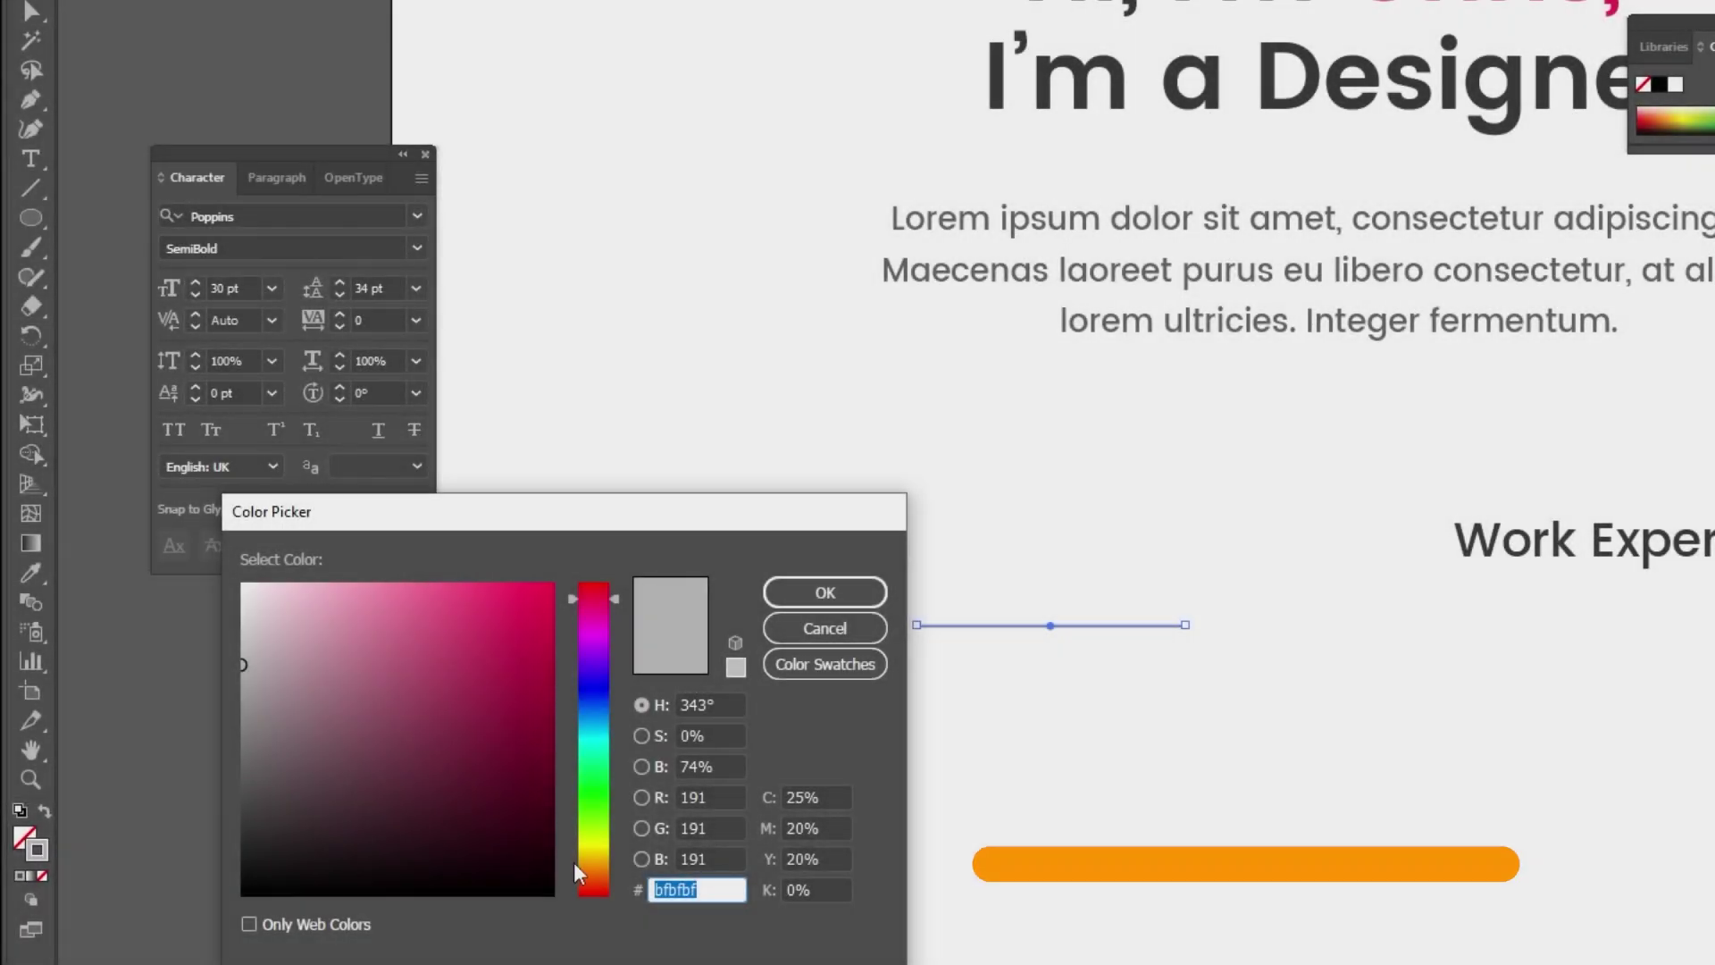
text(ee295d)
click(824, 592)
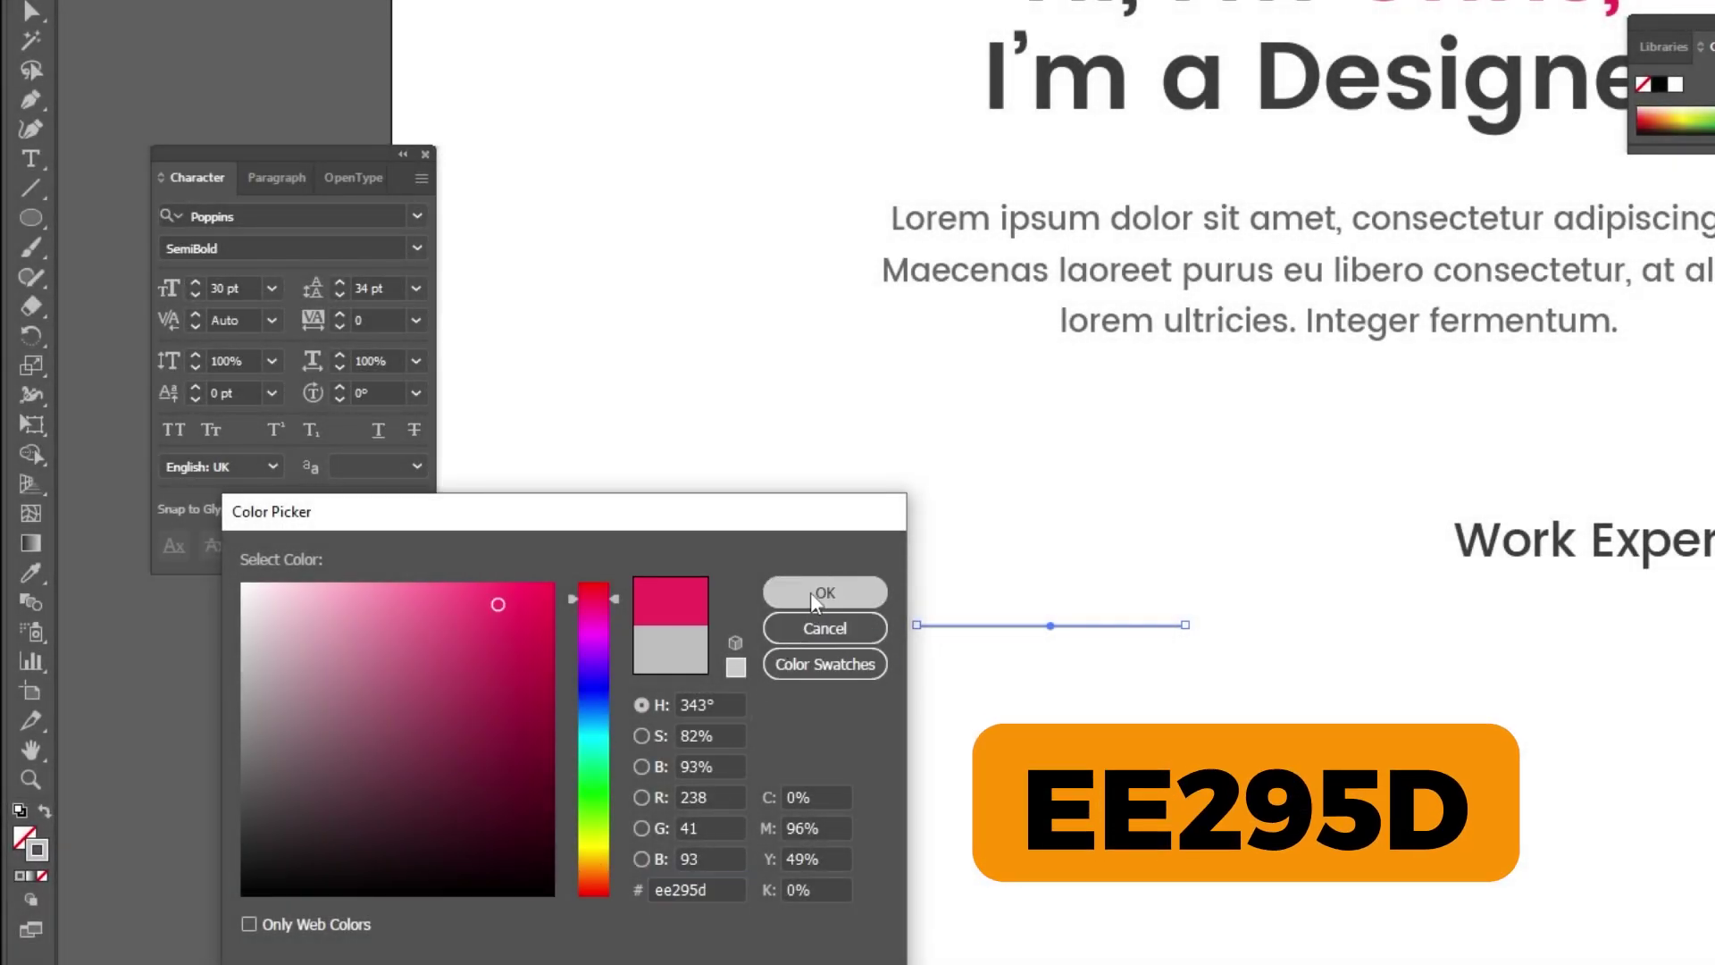
Duplicate the pink line in place and set the copy's stroke to grey afafaf
click(1127, 668)
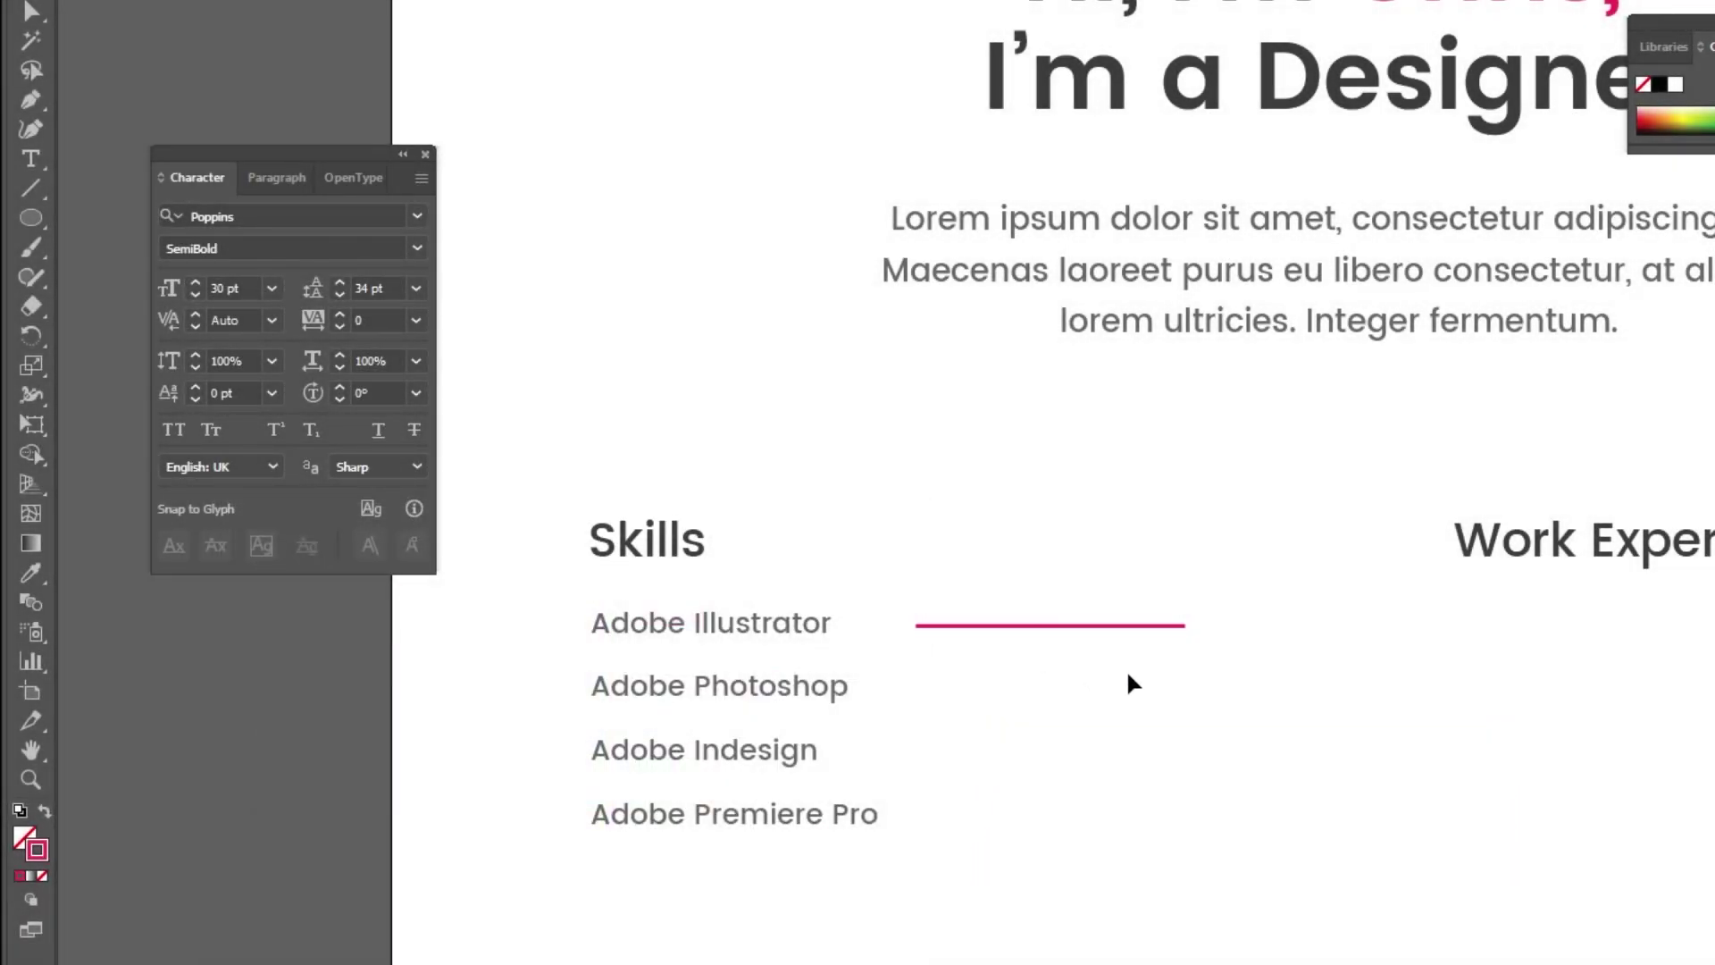
click(1095, 624)
key(ctrl+c)
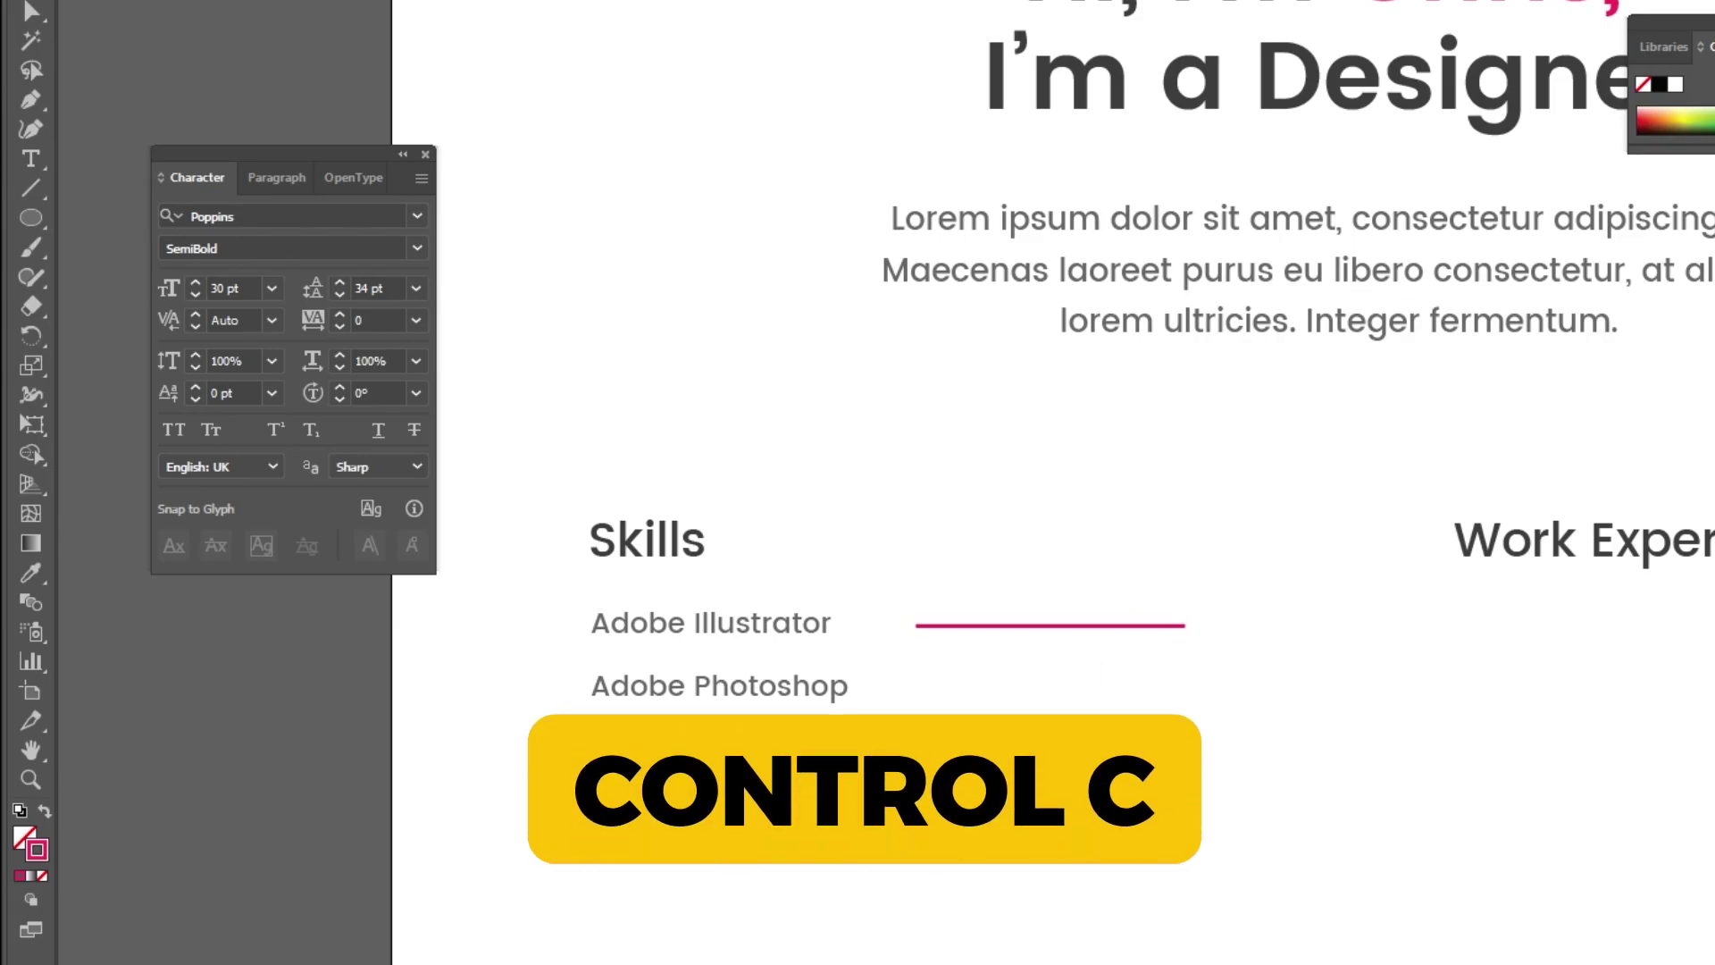
key(ctrl+f)
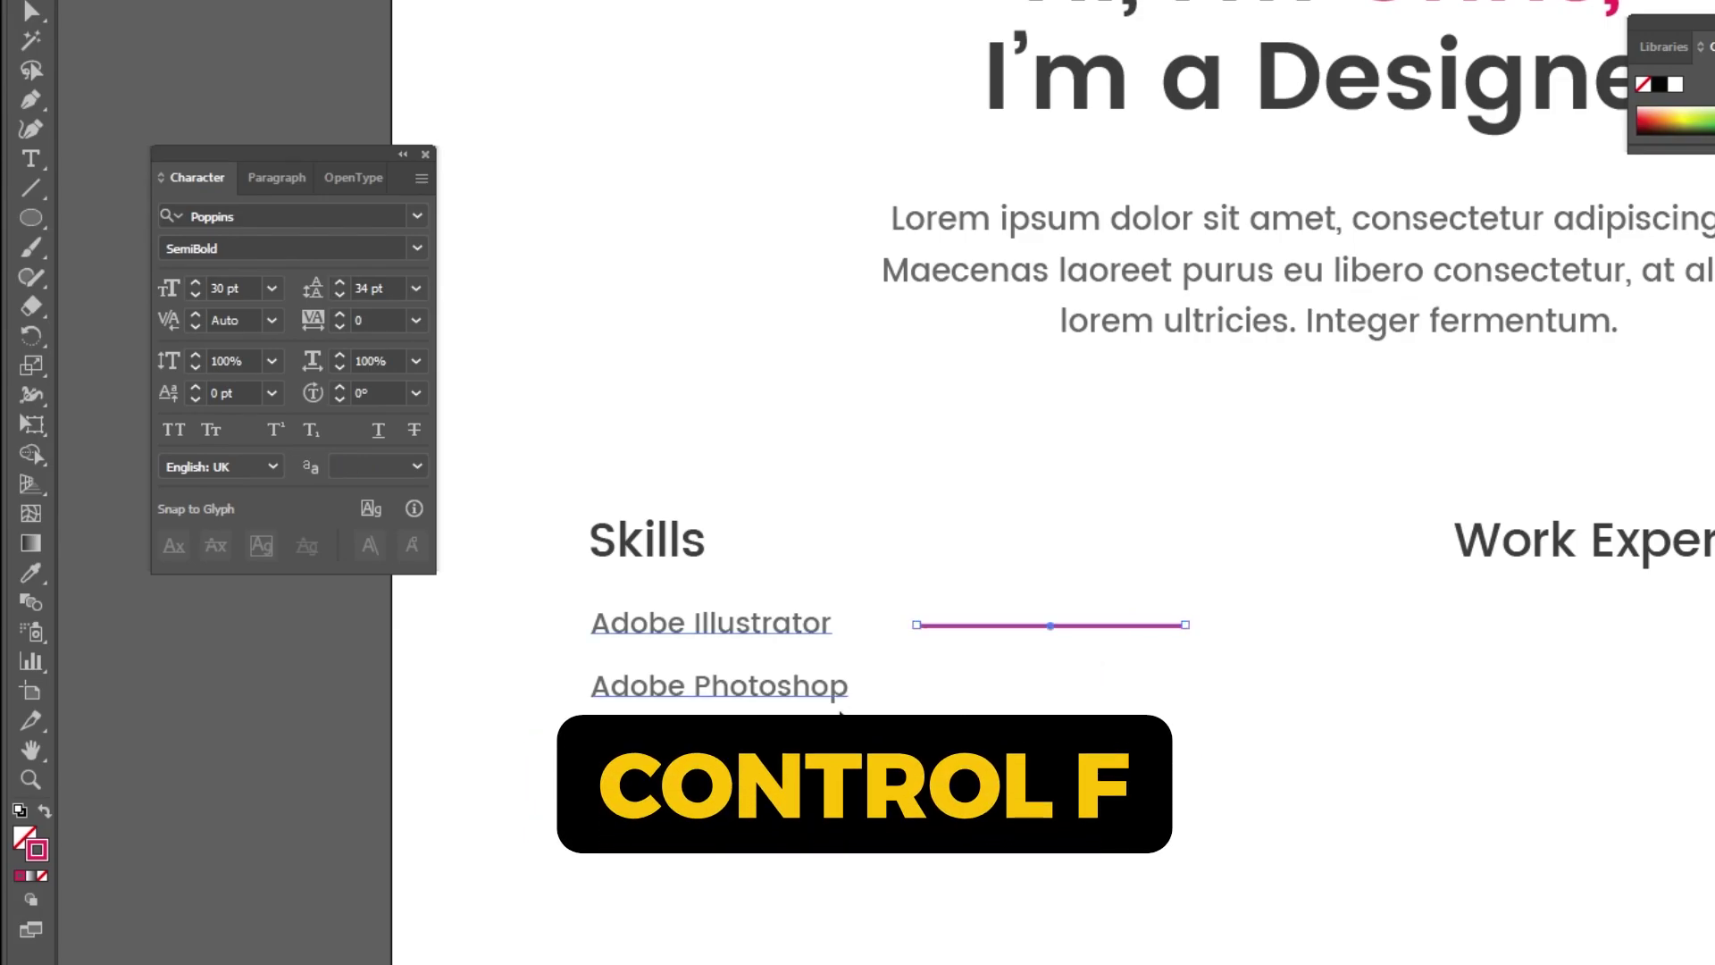
double_click(36, 849)
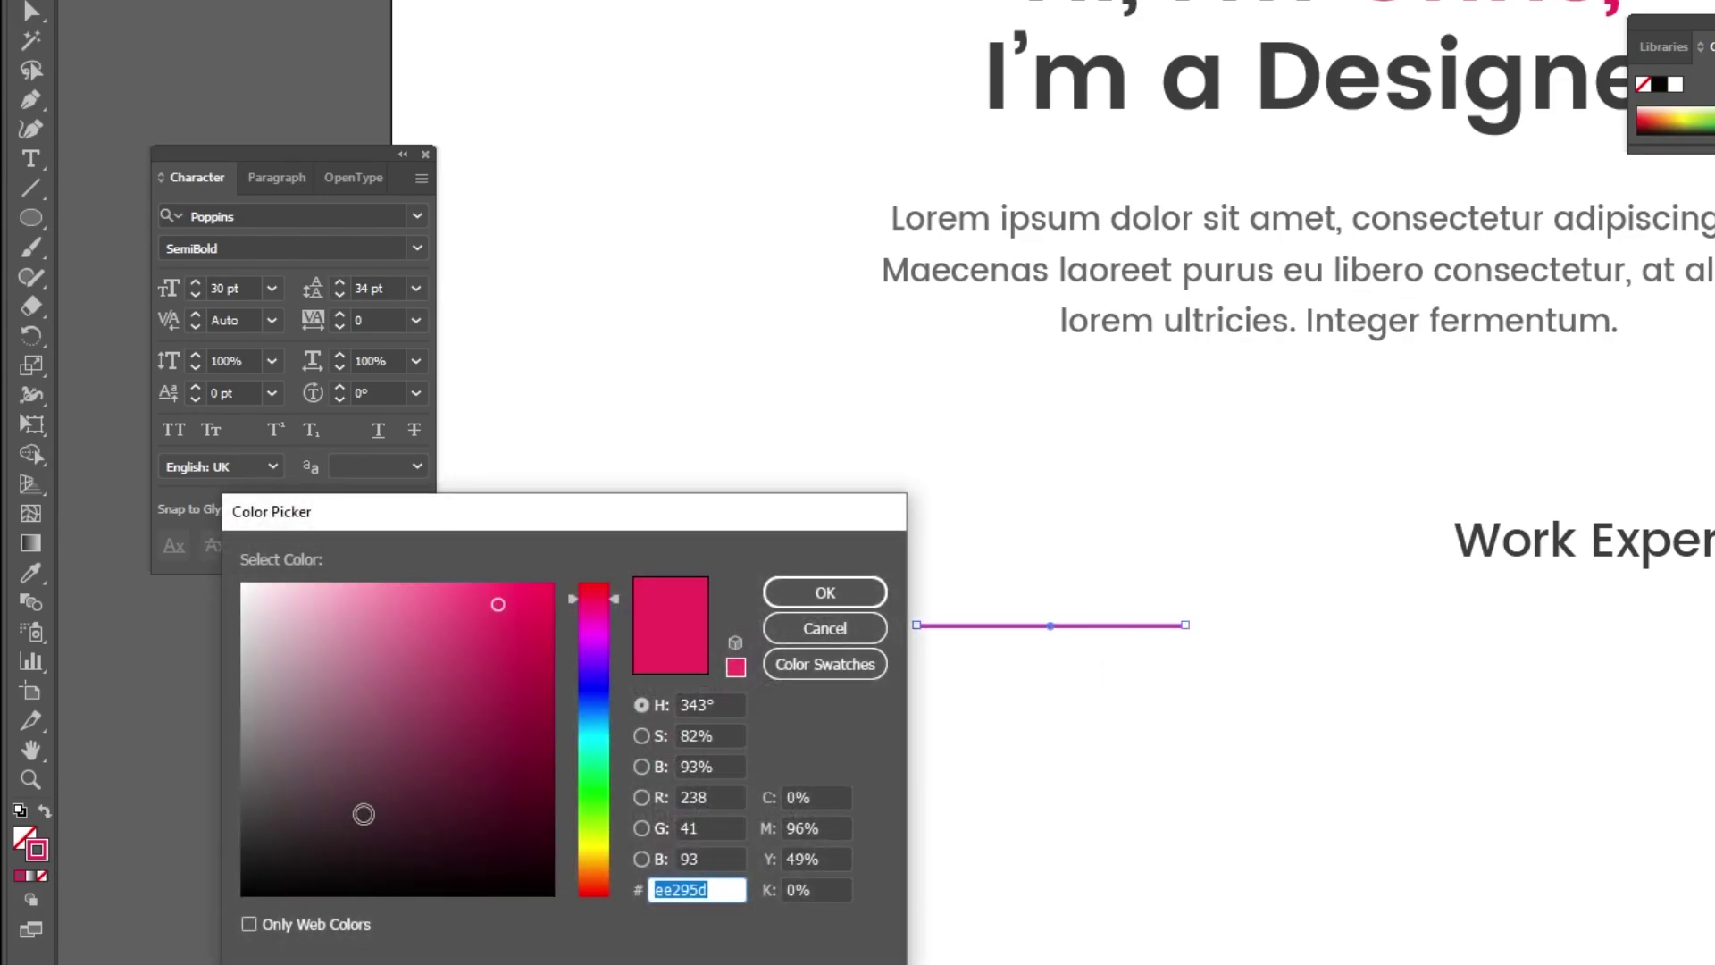
text(afafaf)
drag(238, 677, 218, 637)
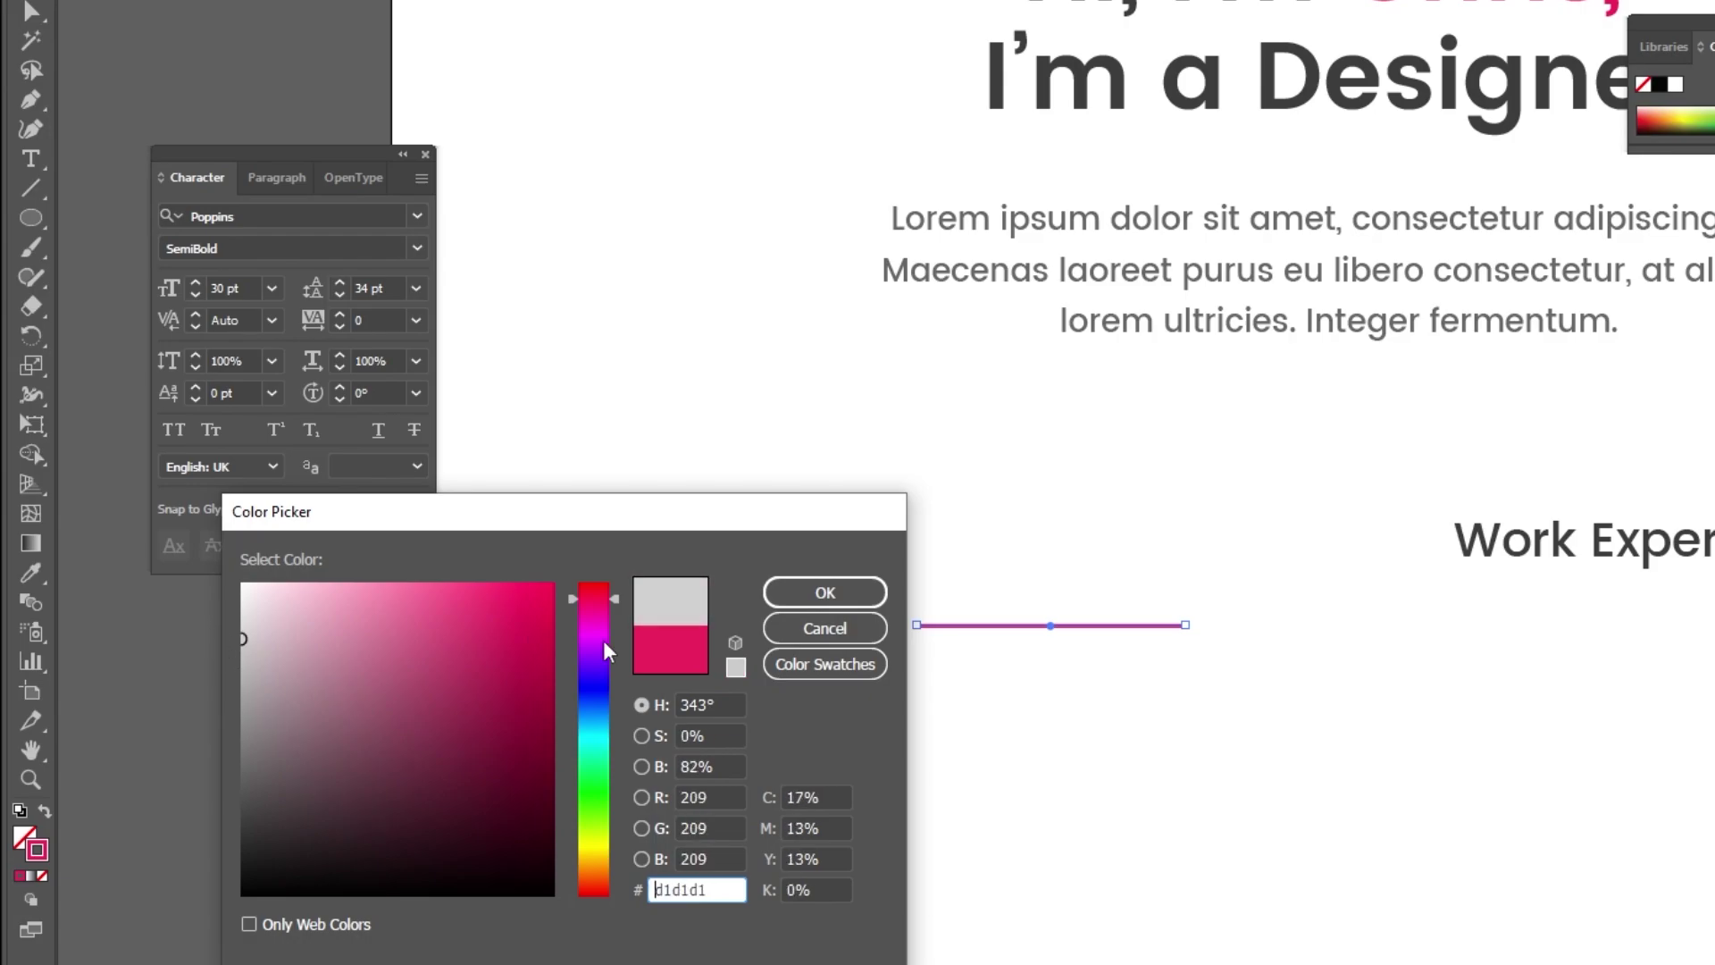
Make the duplicate line light grey and send it to the back, behind the pink bar
click(825, 592)
key(ctrl+plus)
key(ctrl+plus)
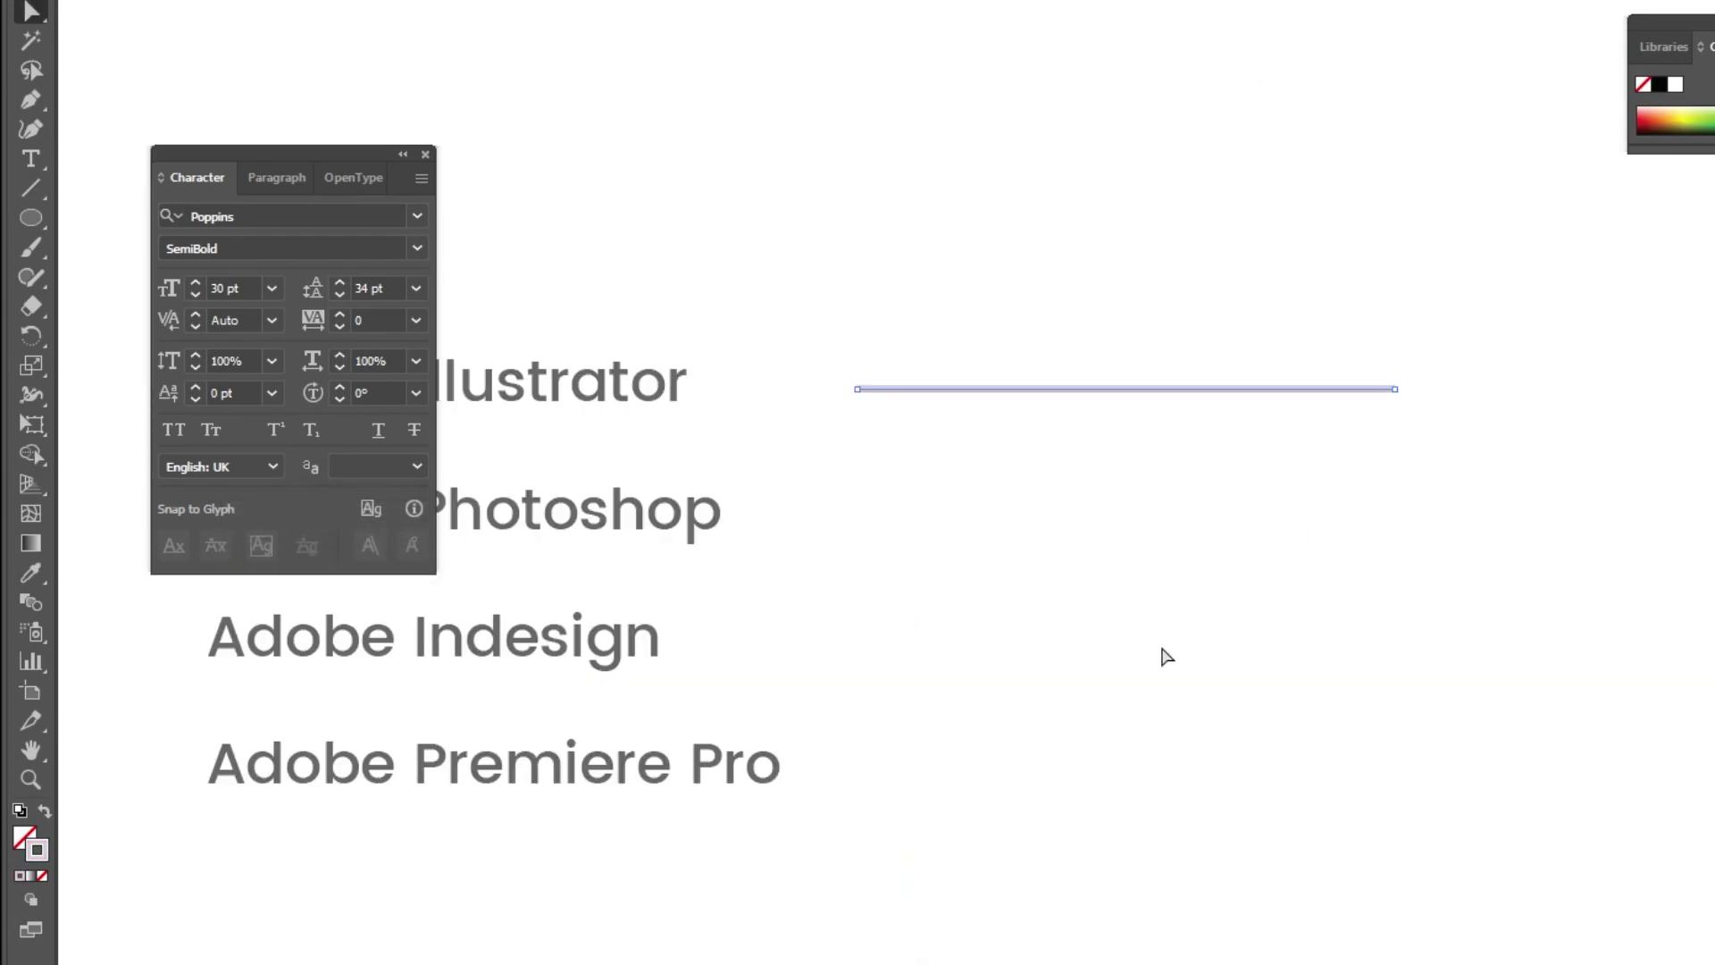
right_click(1124, 390)
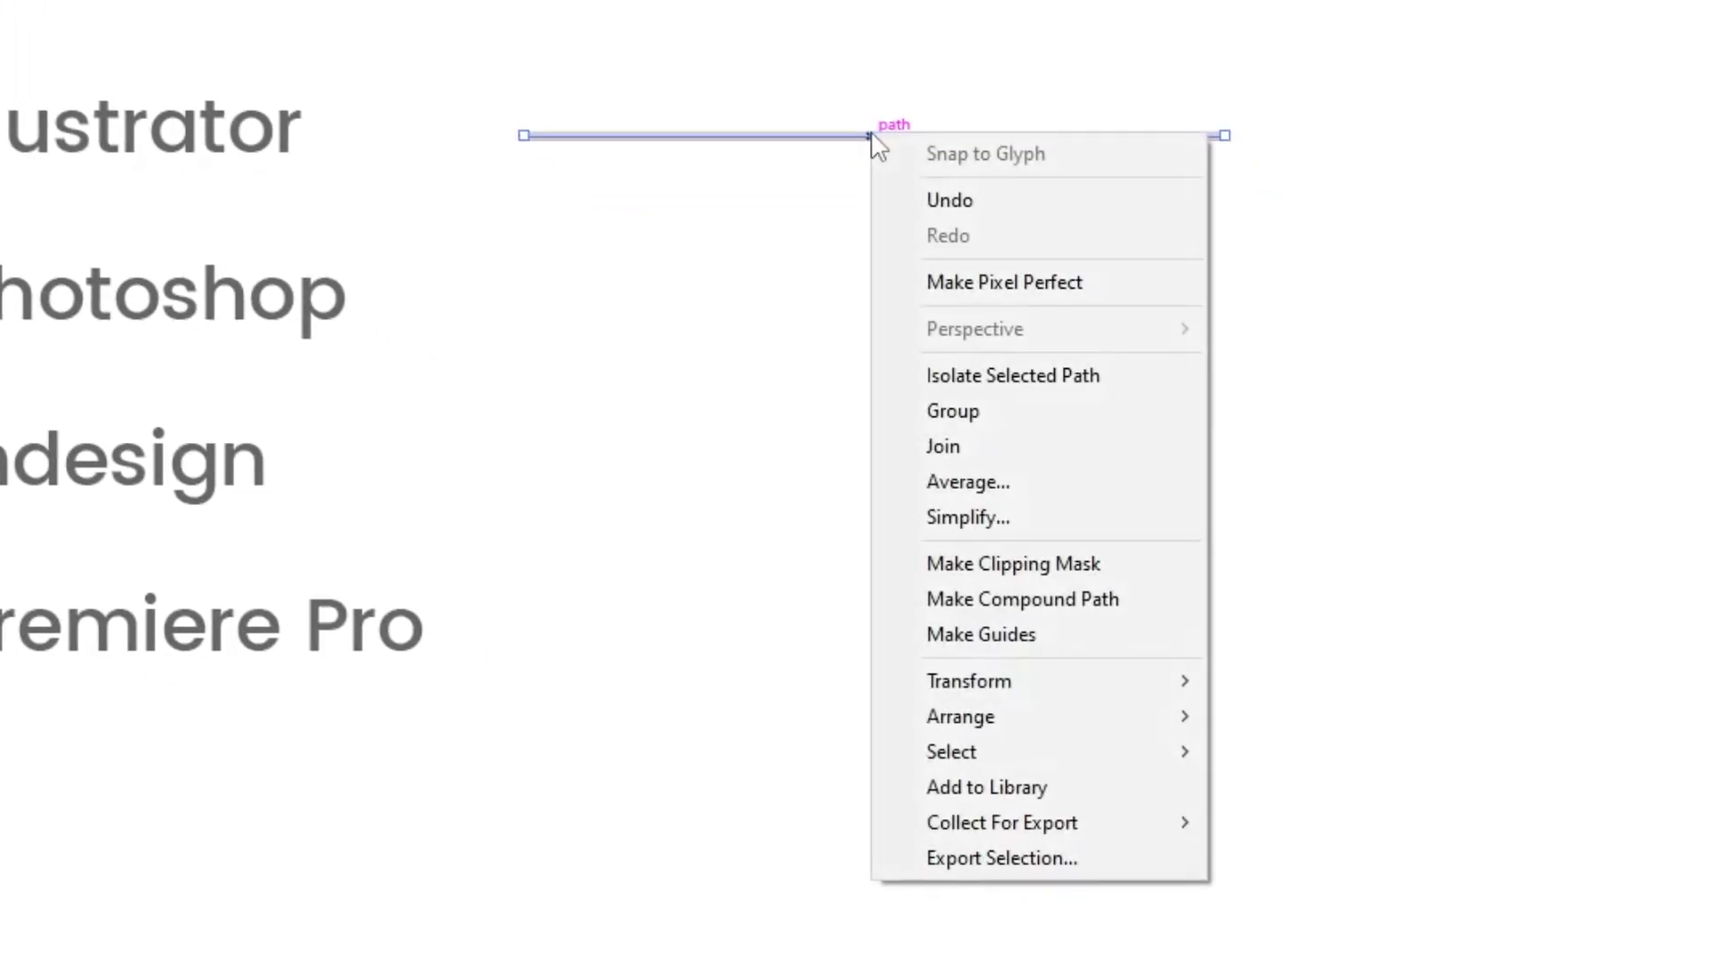
mouse_move(1036, 716)
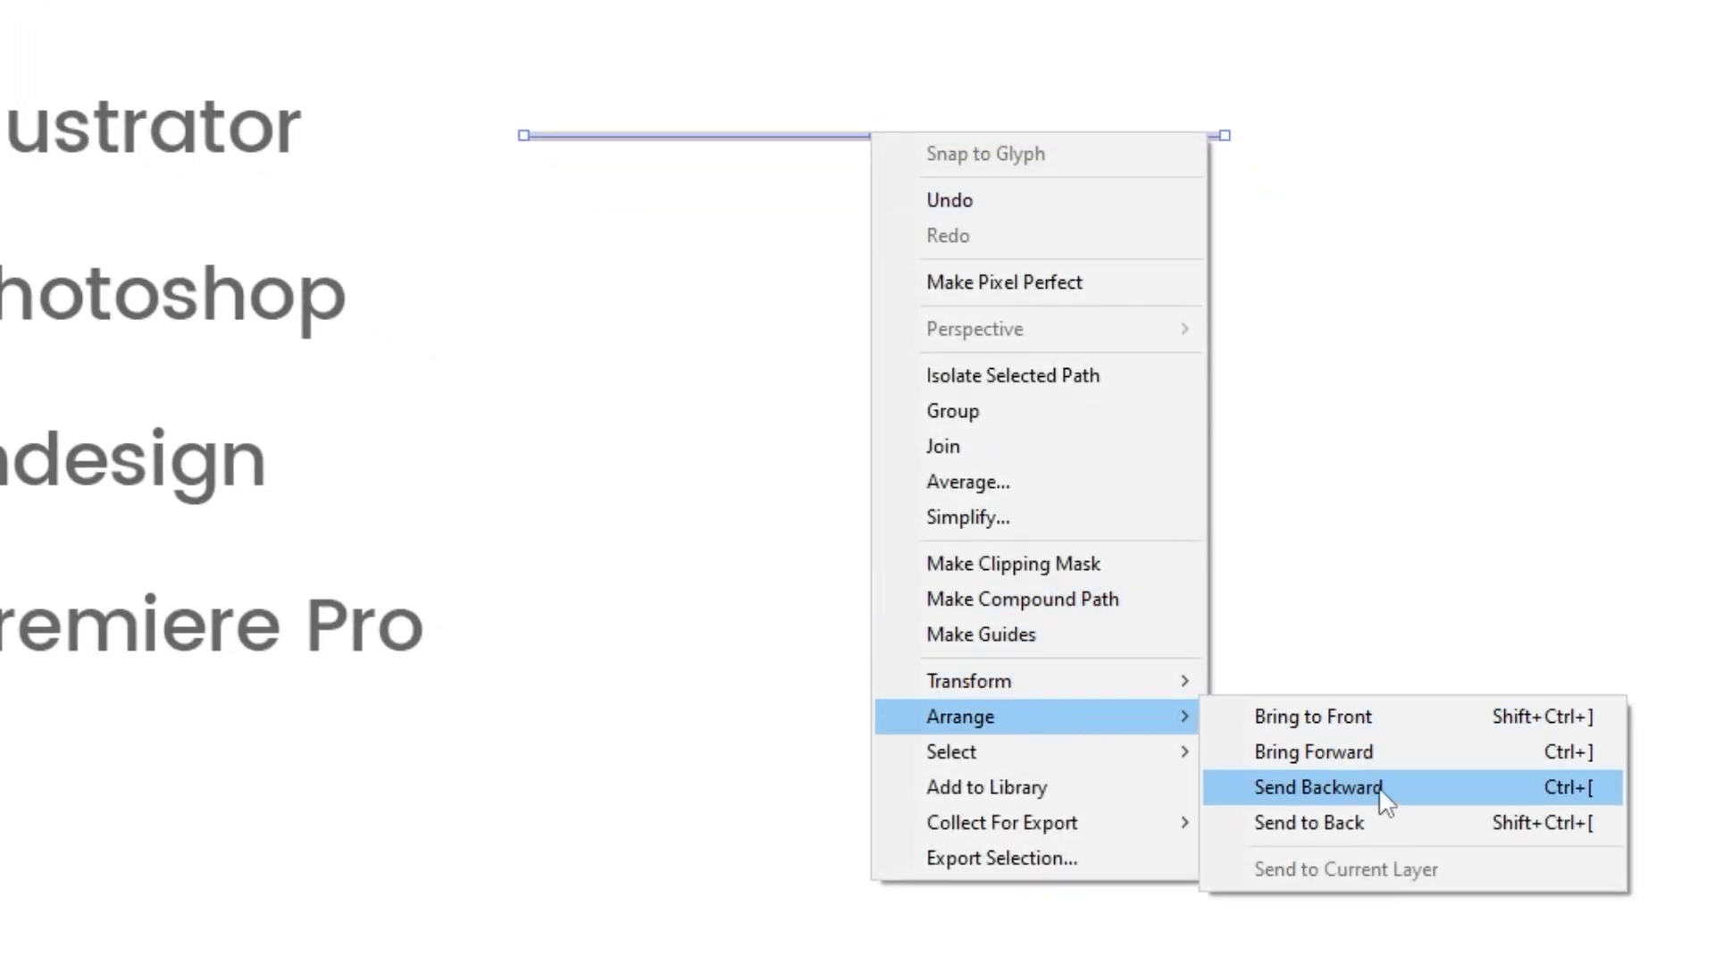
click(1383, 823)
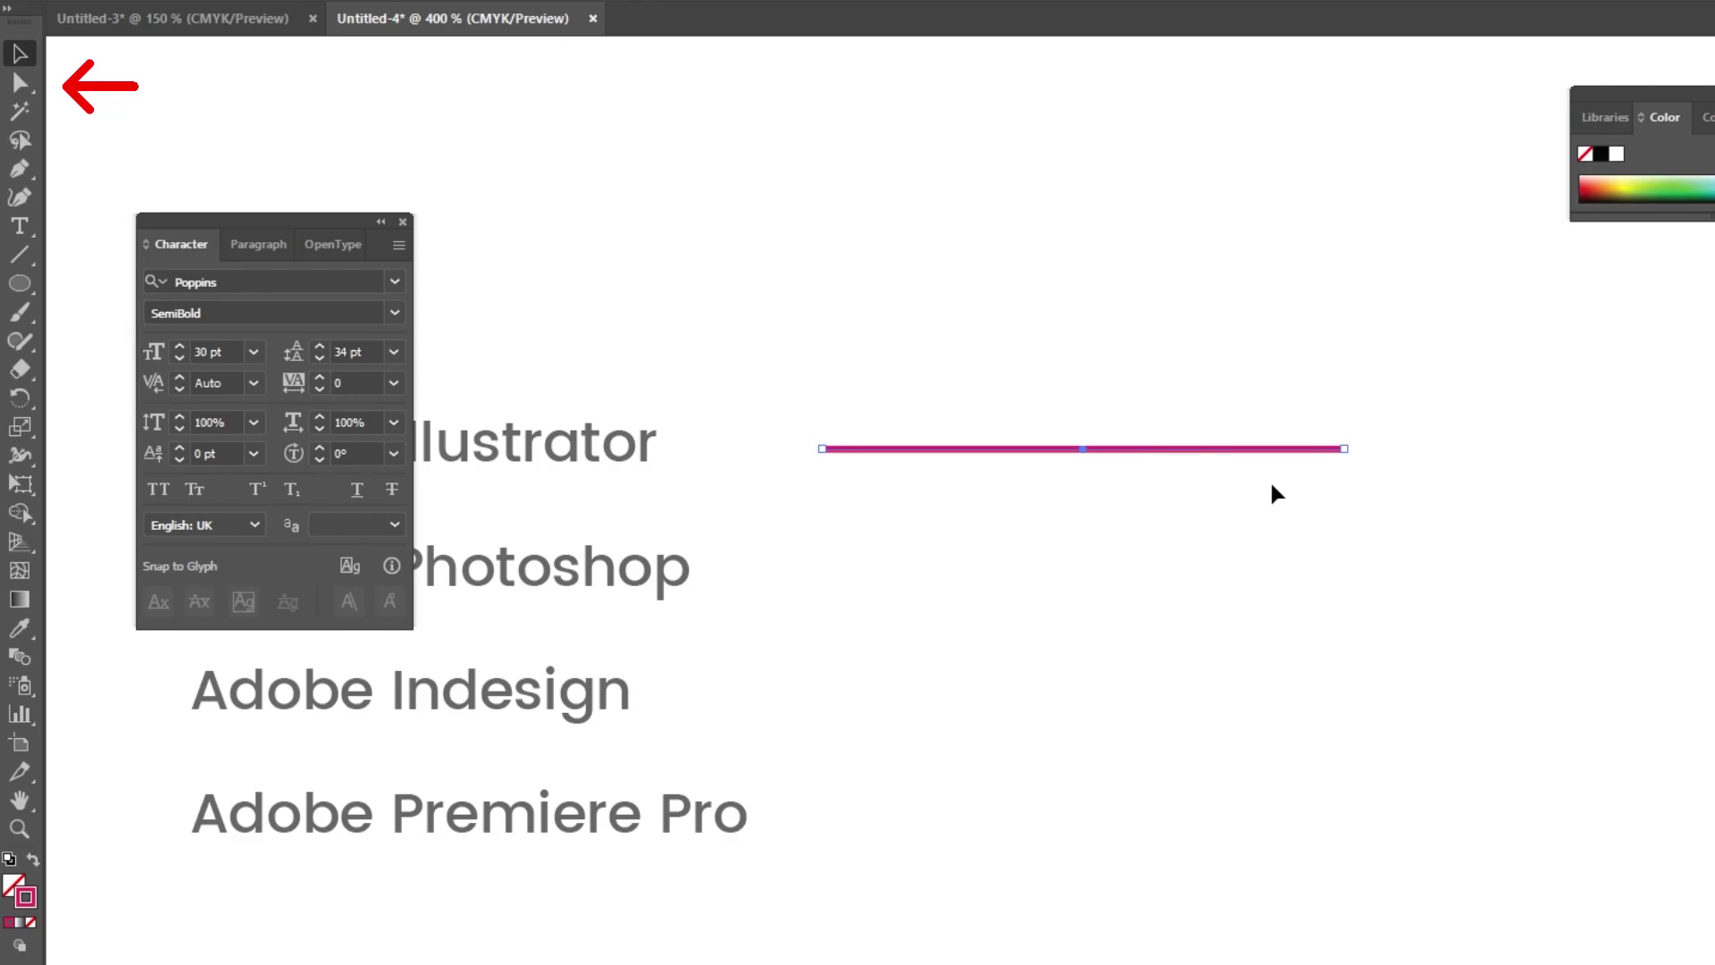
key(a)
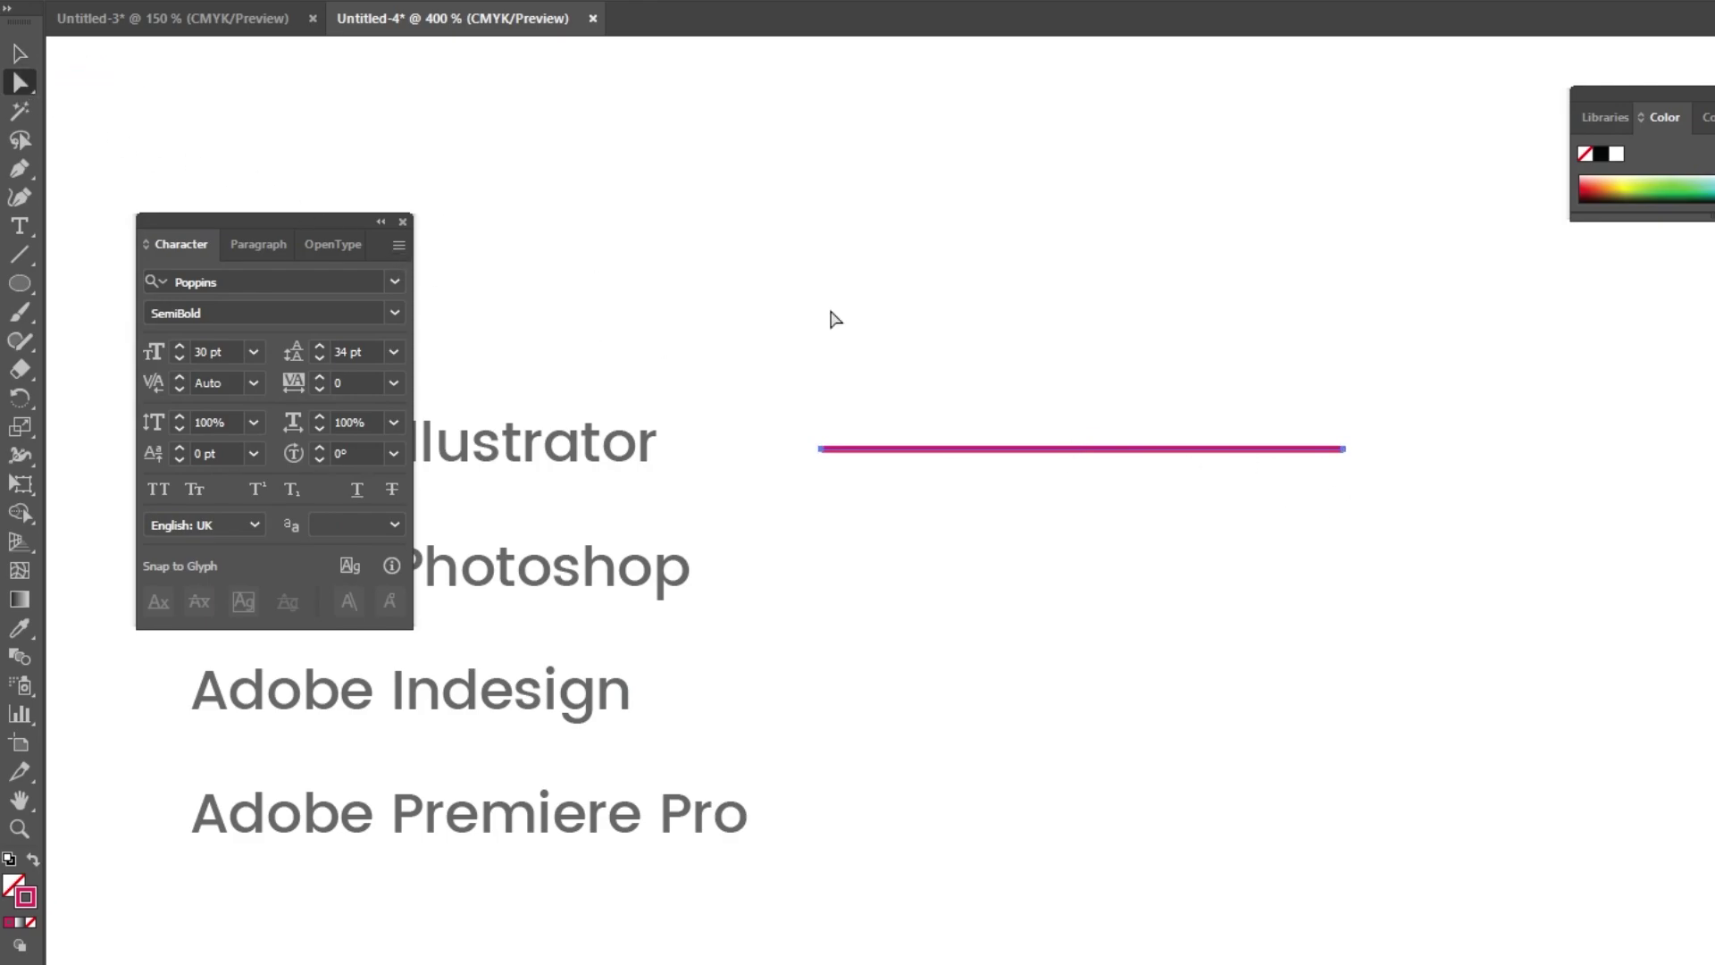
Shorten the Illustrator bar's pink line and copy the bar beside Photoshop and Indesign
drag(1343, 455, 1199, 453)
drag(1150, 572, 1248, 518)
drag(1113, 326, 1279, 501)
drag(1163, 510, 1311, 517)
drag(1256, 409, 1257, 527)
drag(1389, 522, 1390, 643)
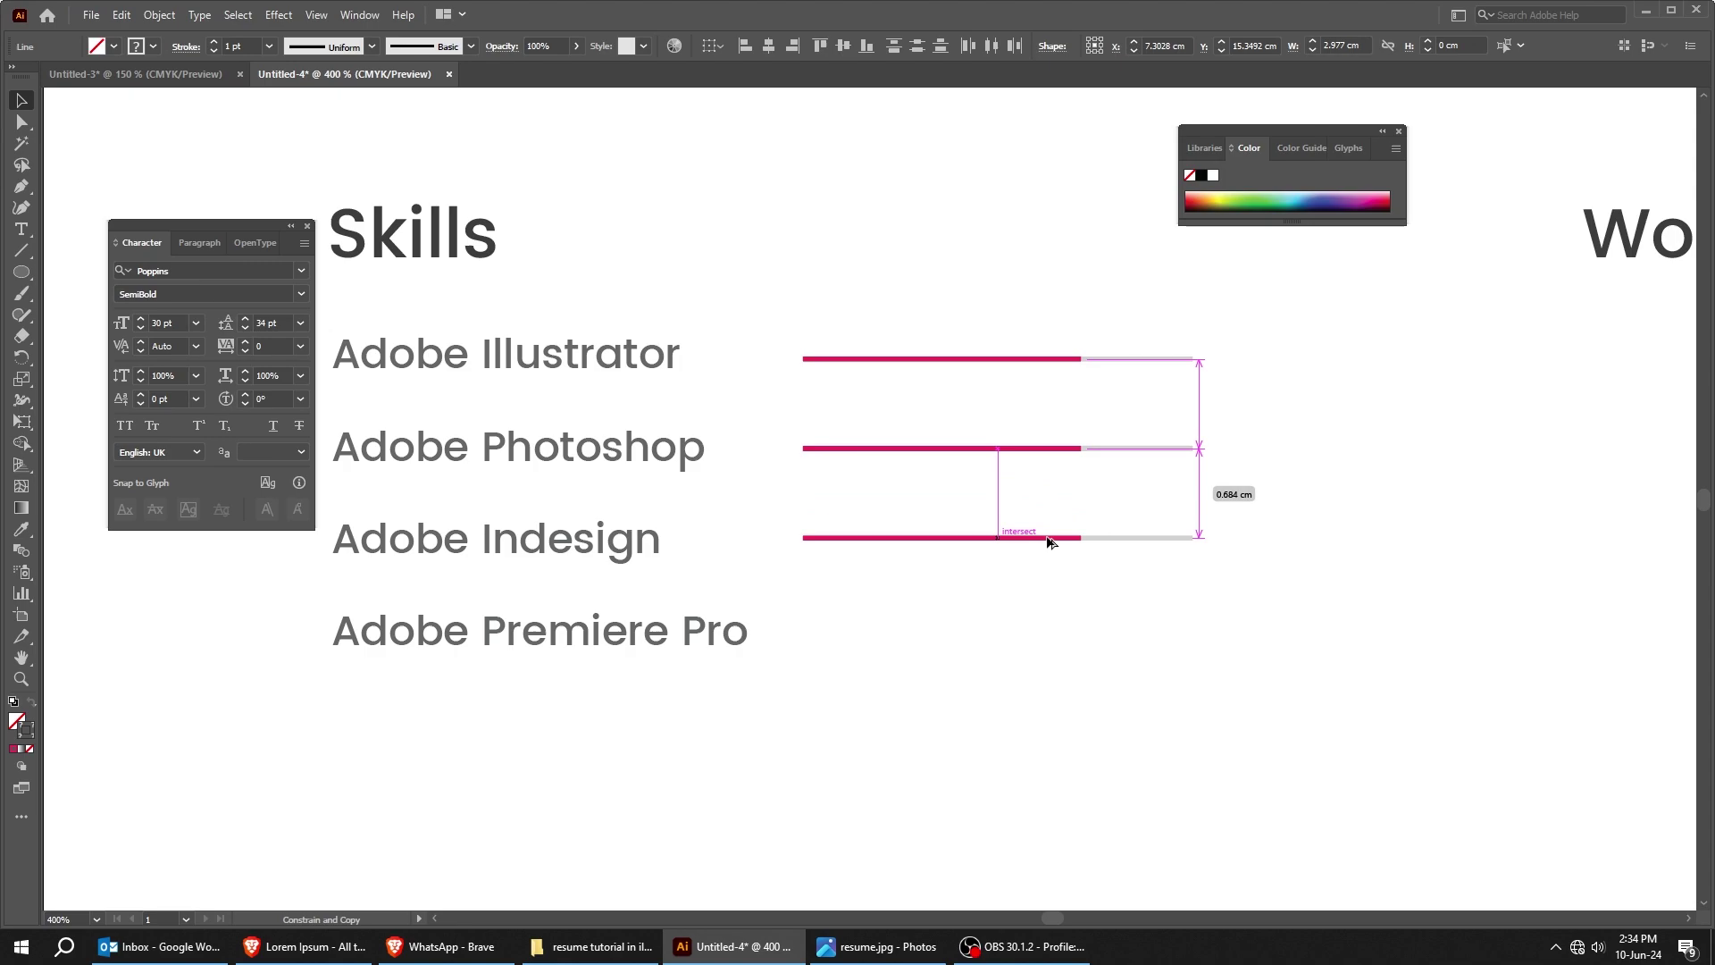
drag(1048, 538, 995, 627)
Adjust the pink length of the copied Photoshop bar to show its level
click(1263, 722)
key(a)
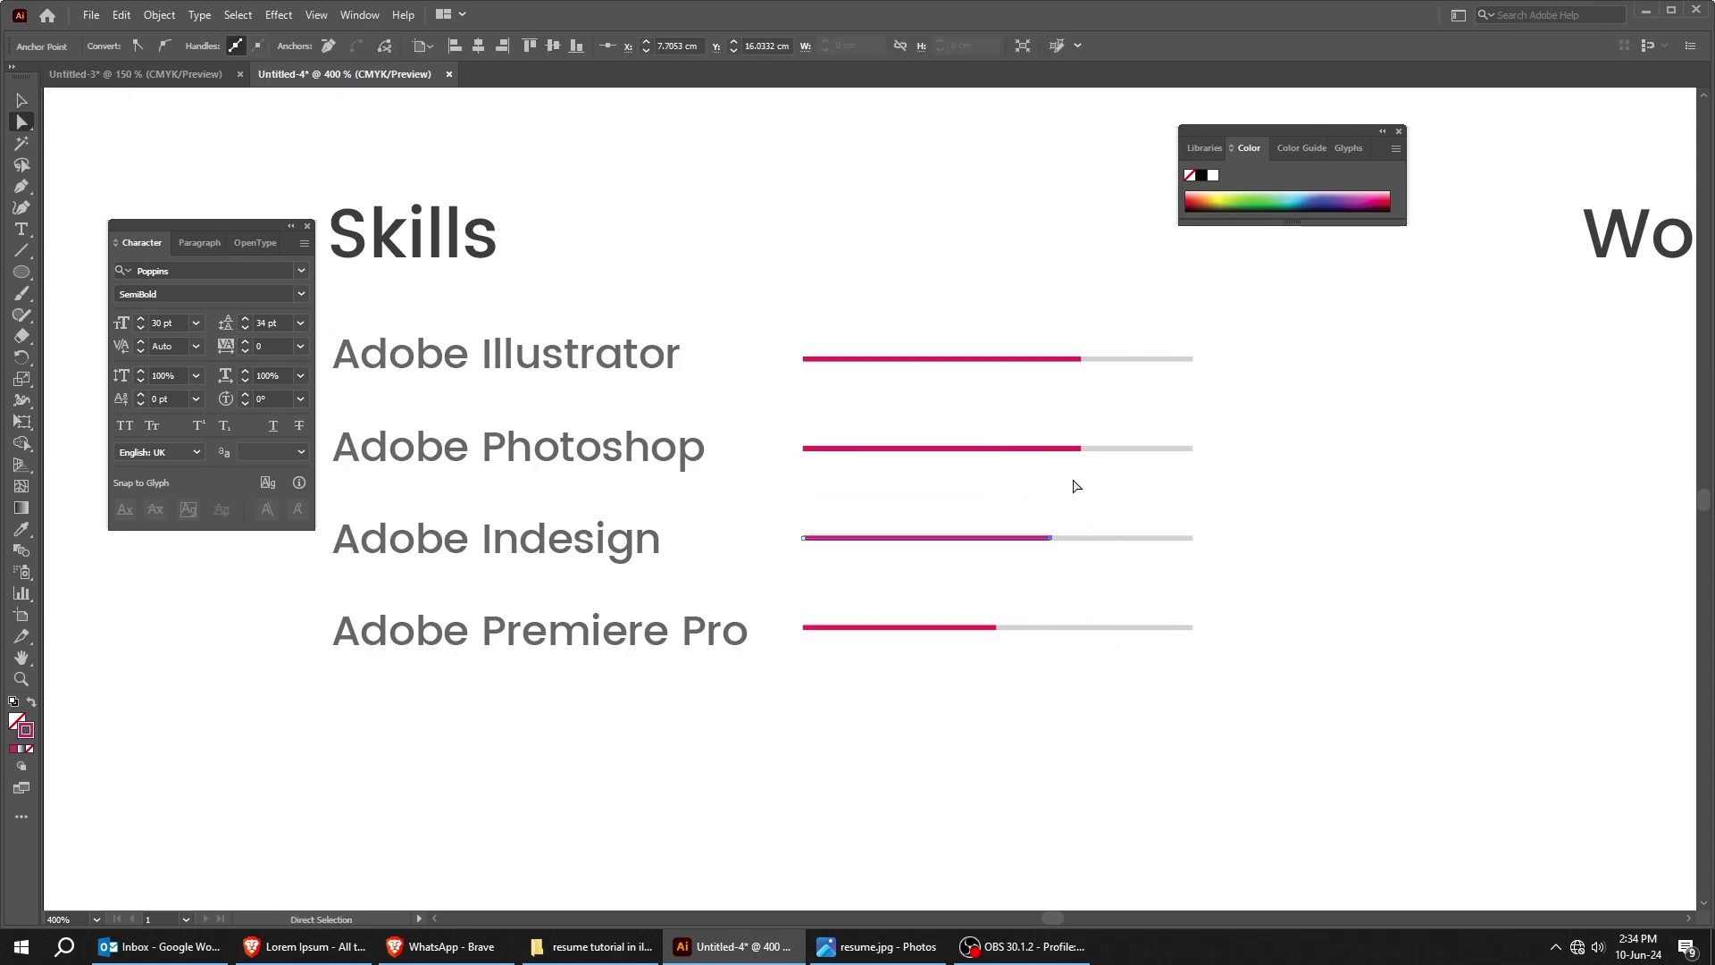
key(ctrl+z)
drag(1127, 450, 1141, 448)
key(ctrl+minus)
key(ctrl+minus)
drag(1098, 554, 788, 679)
Copy the text block under Work Experience, with a 10 pt title and 14 pt paragraph leading
click(500, 613)
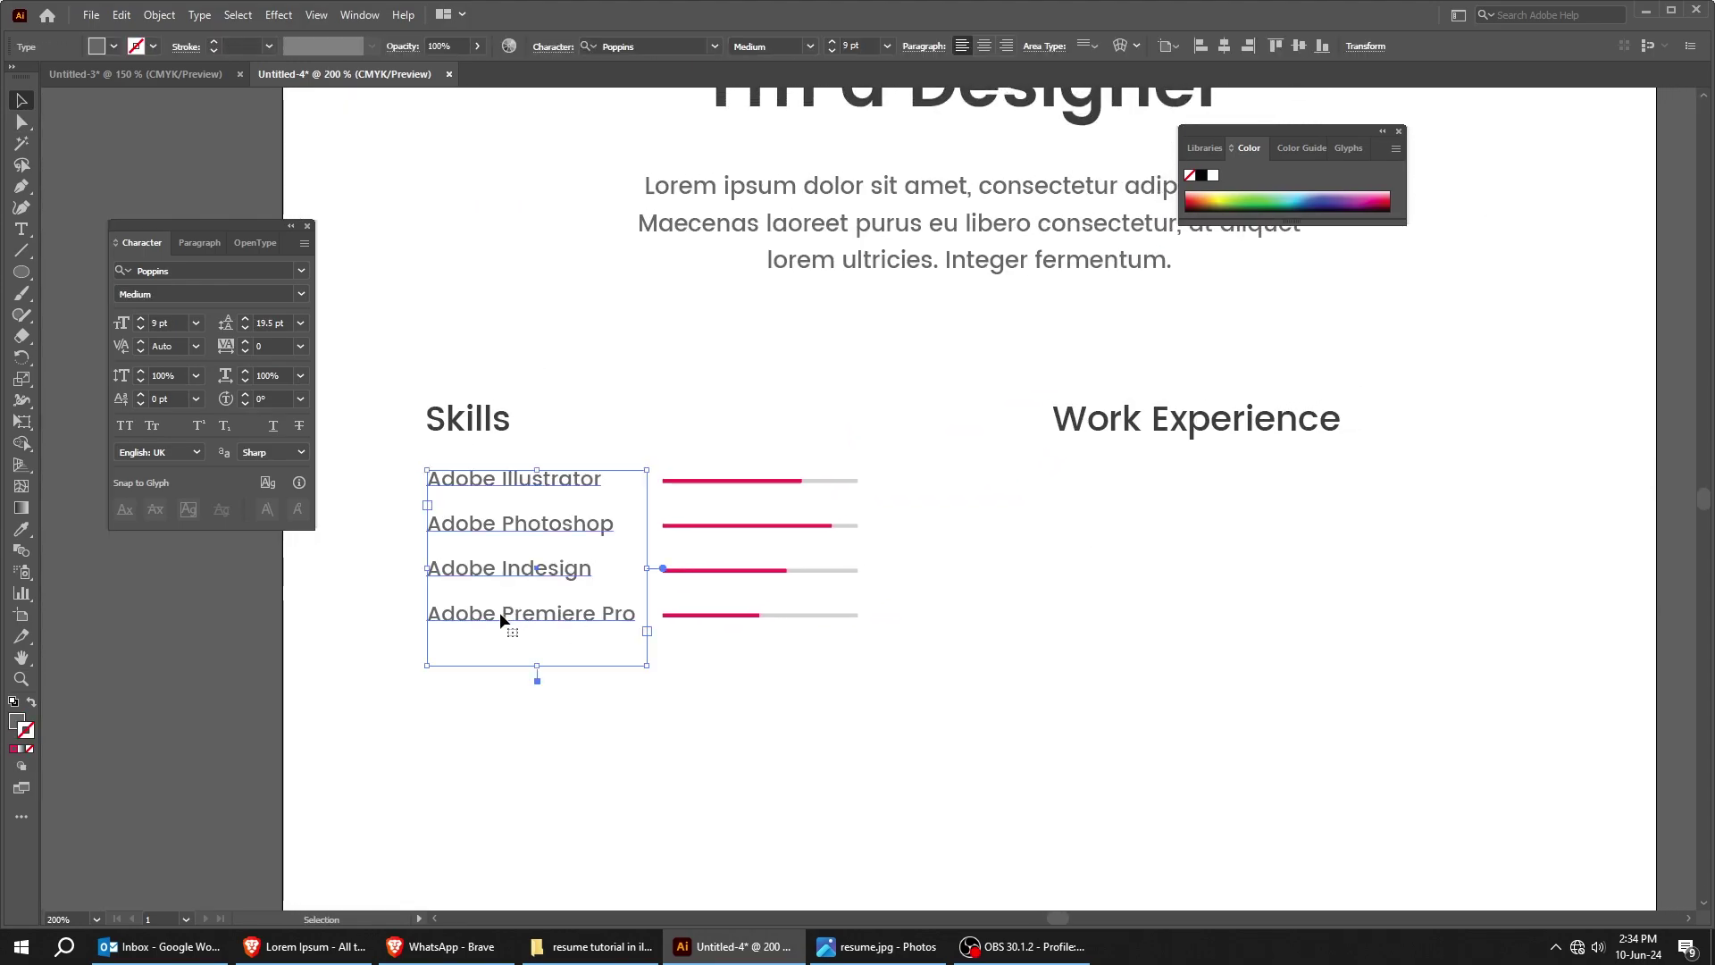
drag(492, 614, 1123, 639)
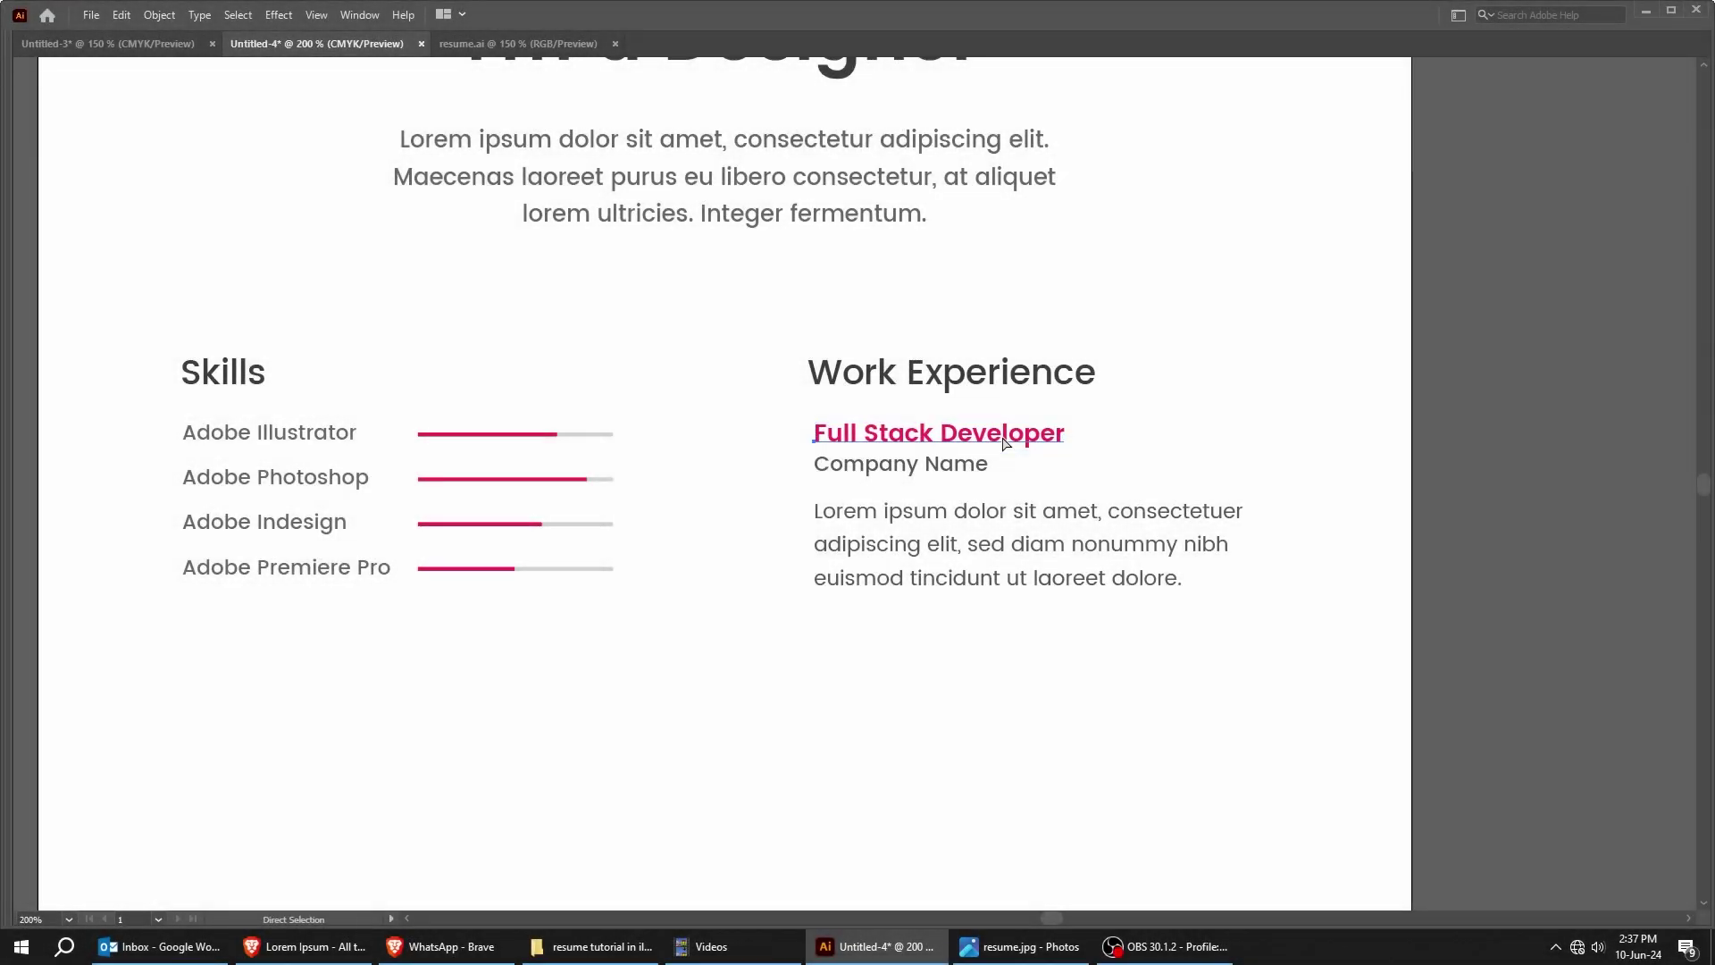
key(ctrl+t)
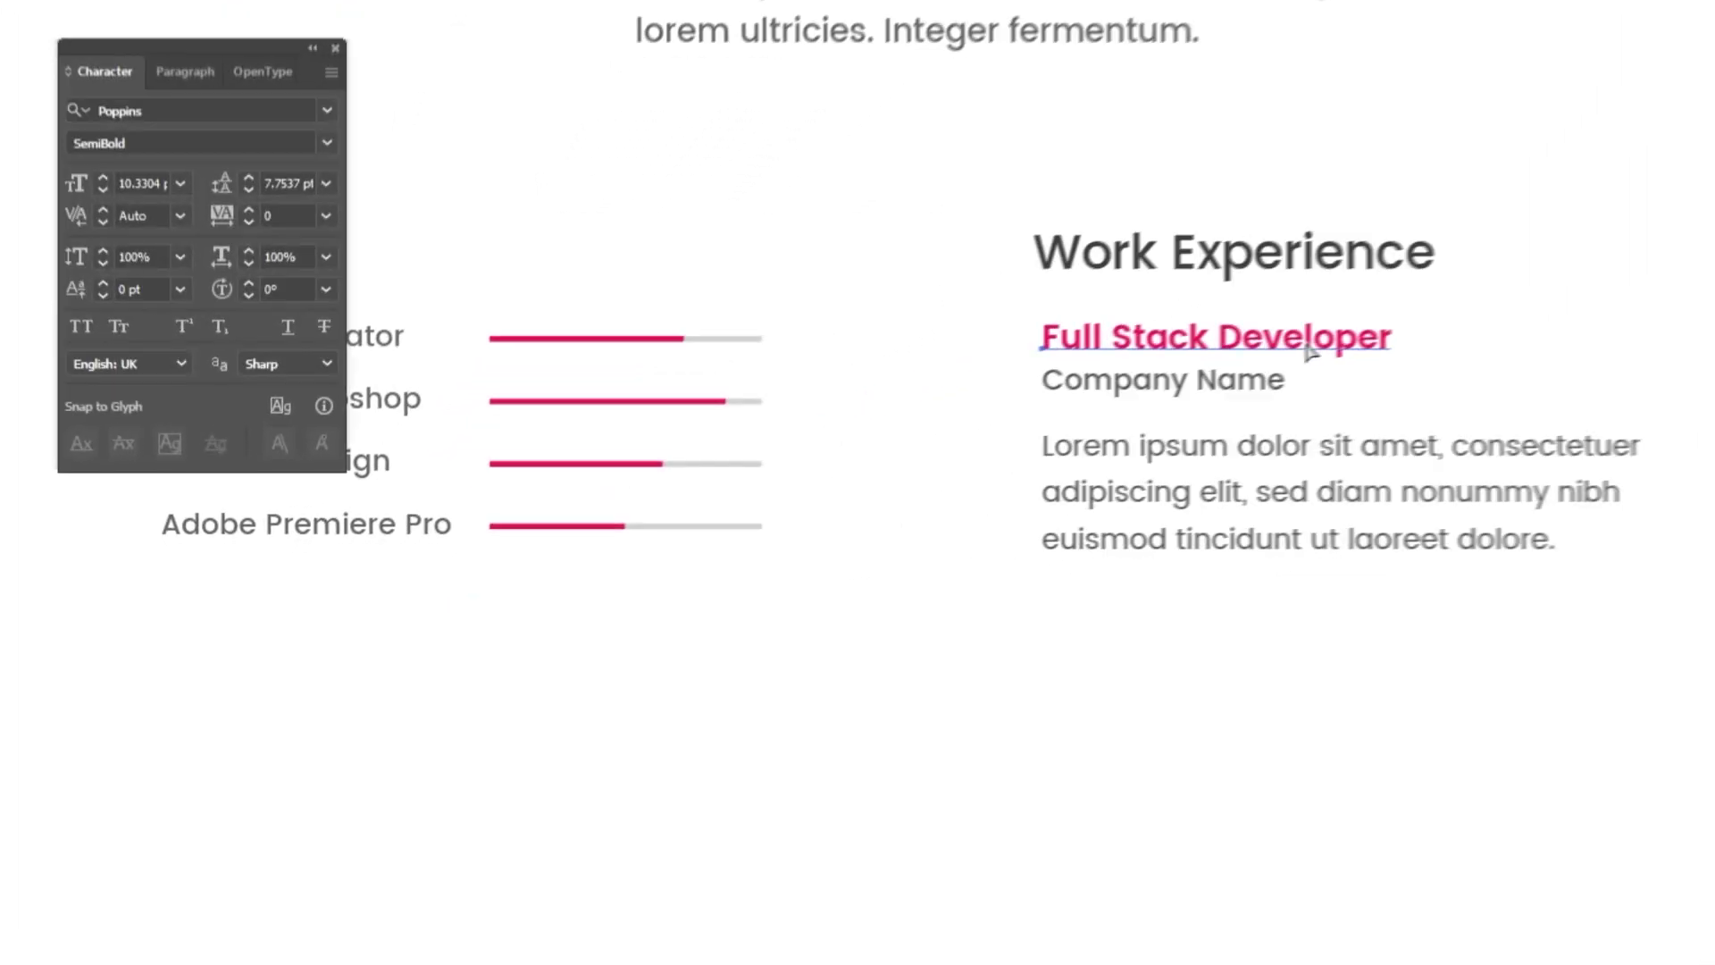
key(v)
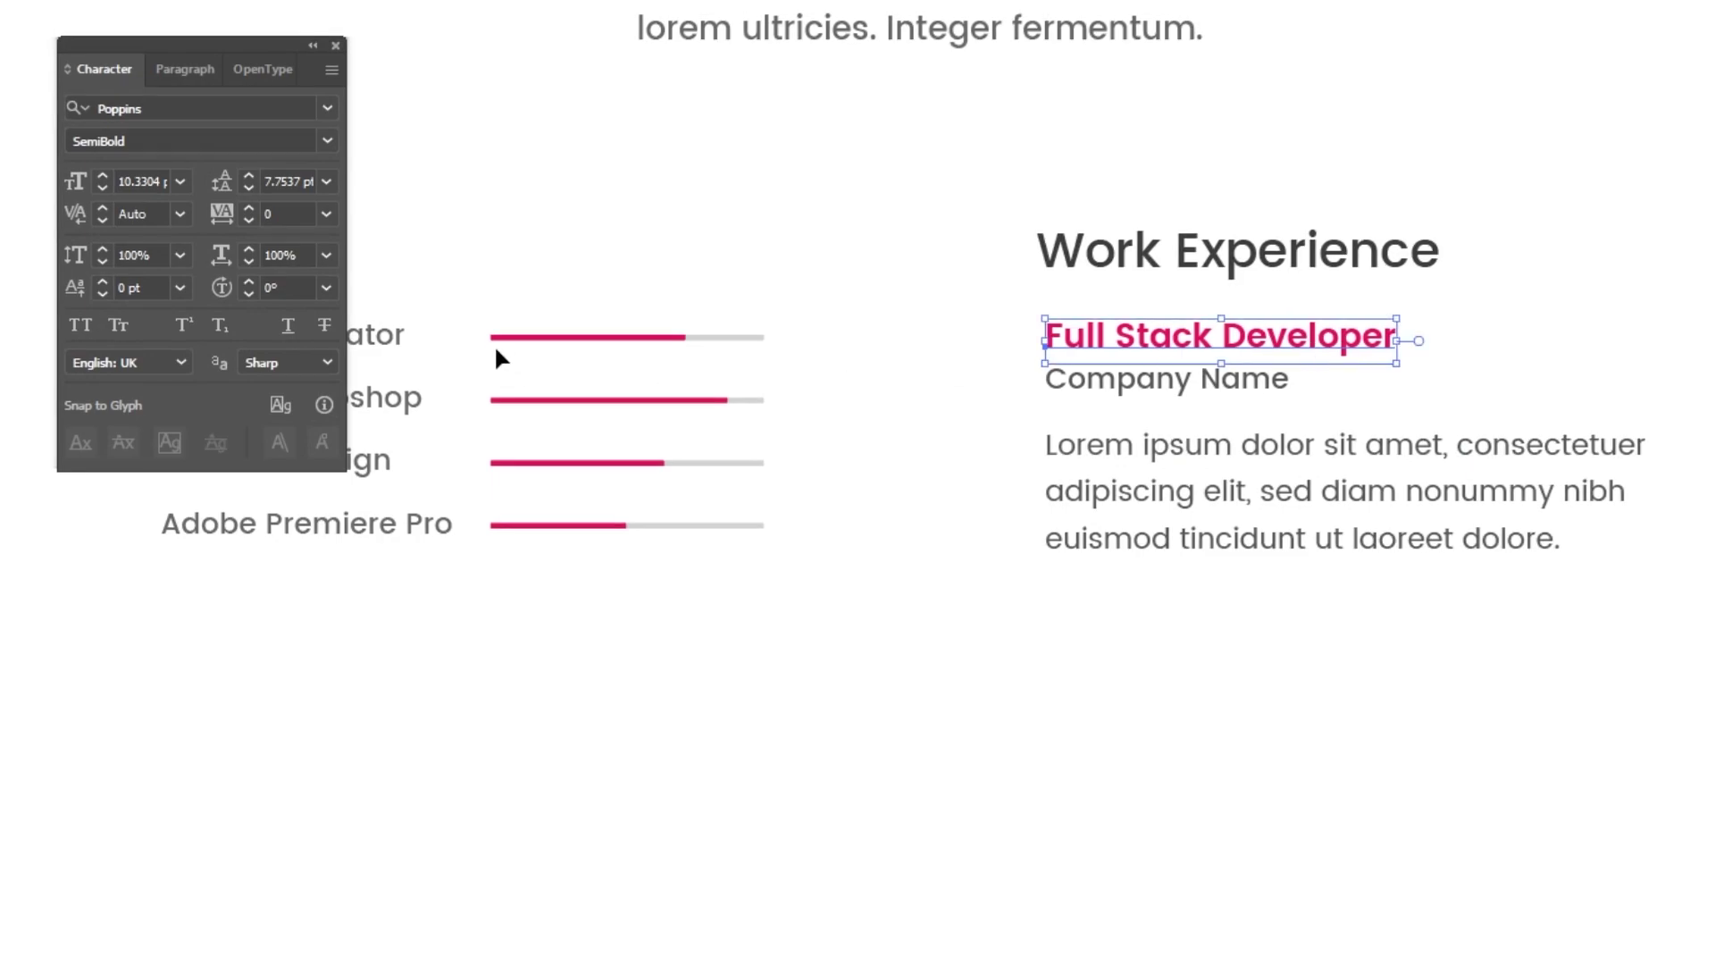
click(104, 186)
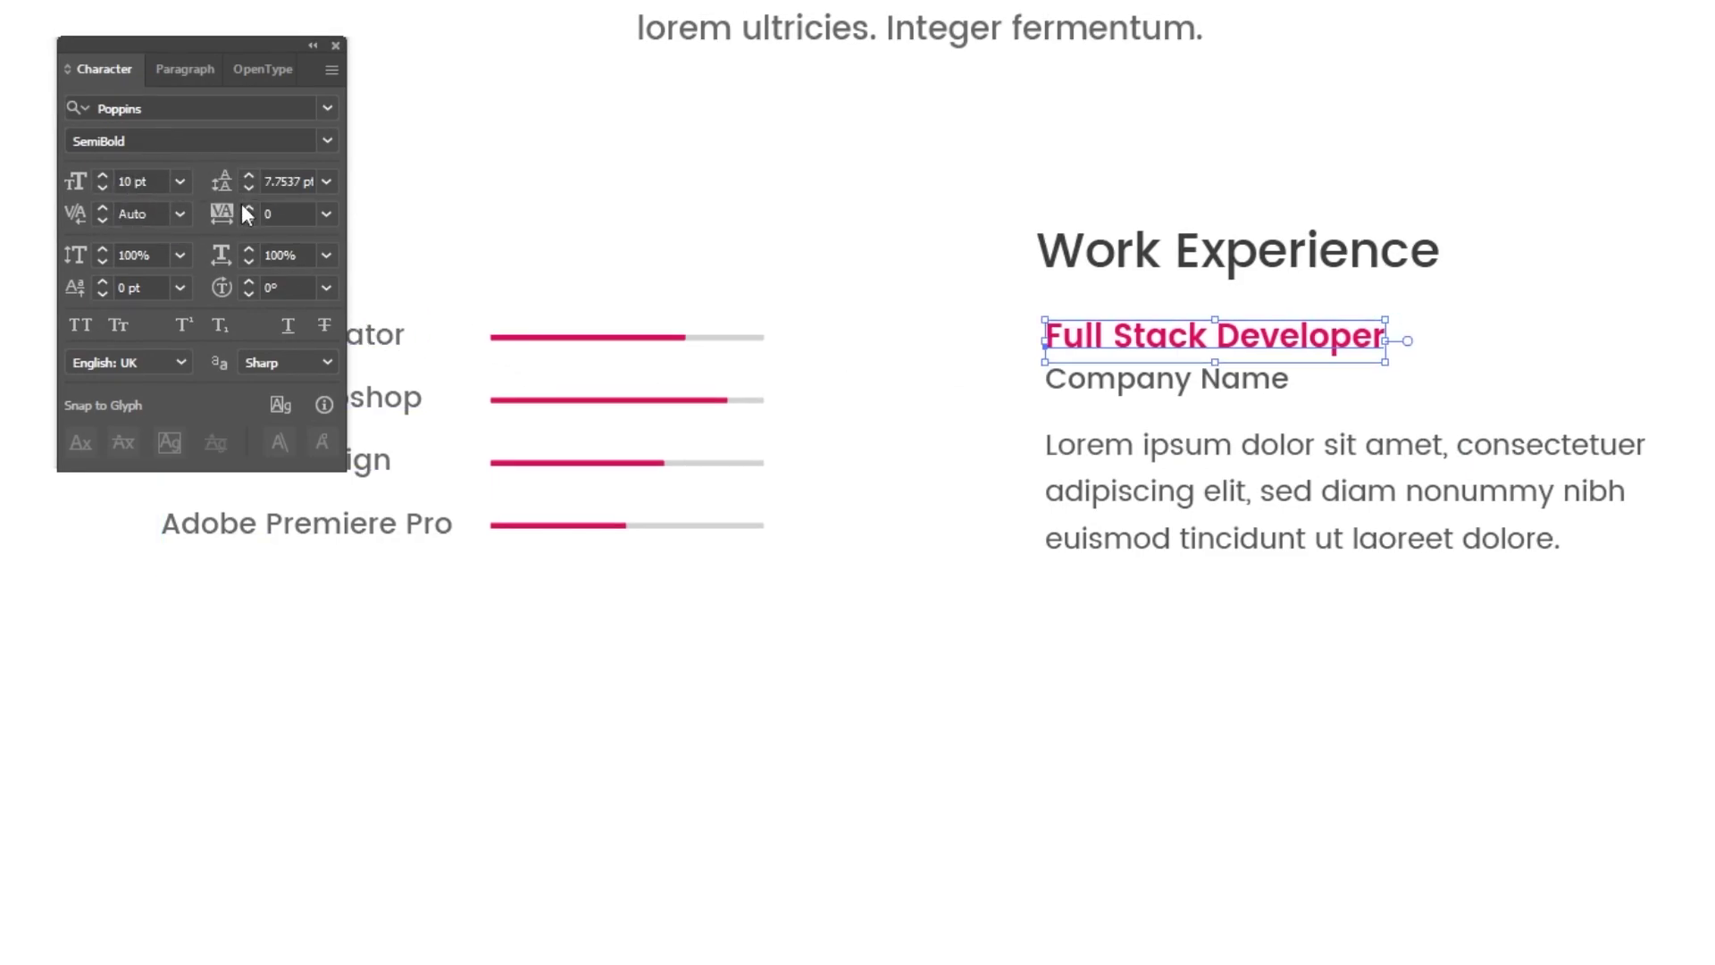
click(1134, 388)
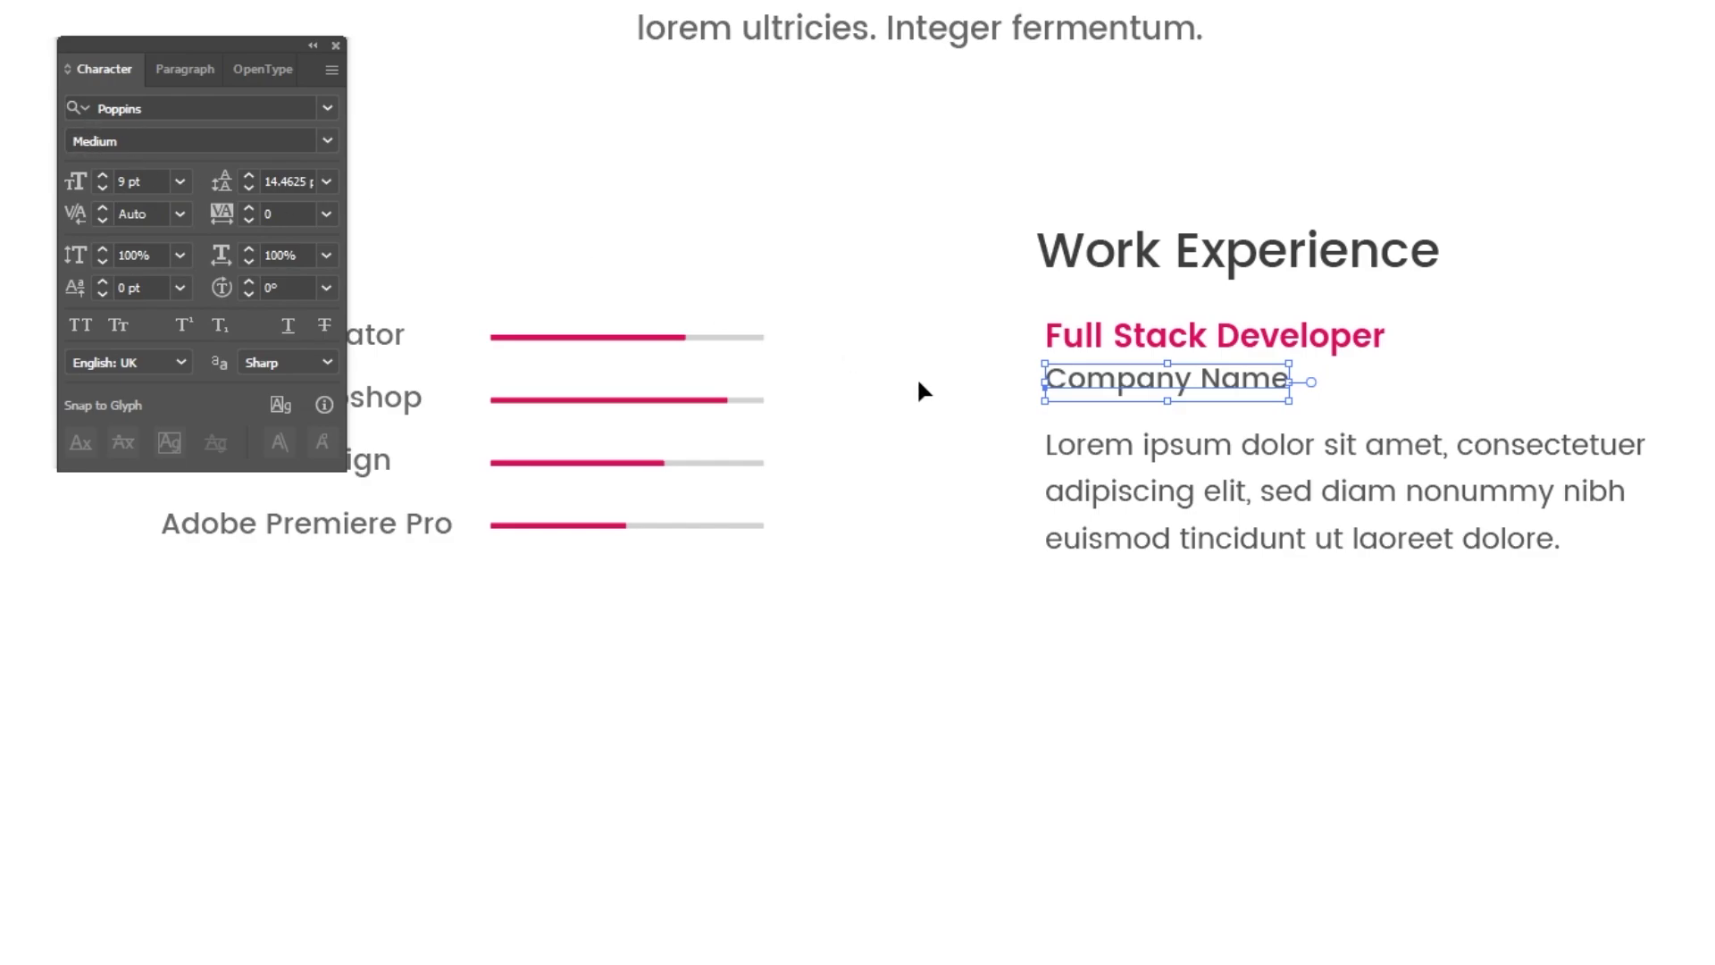
click(1080, 450)
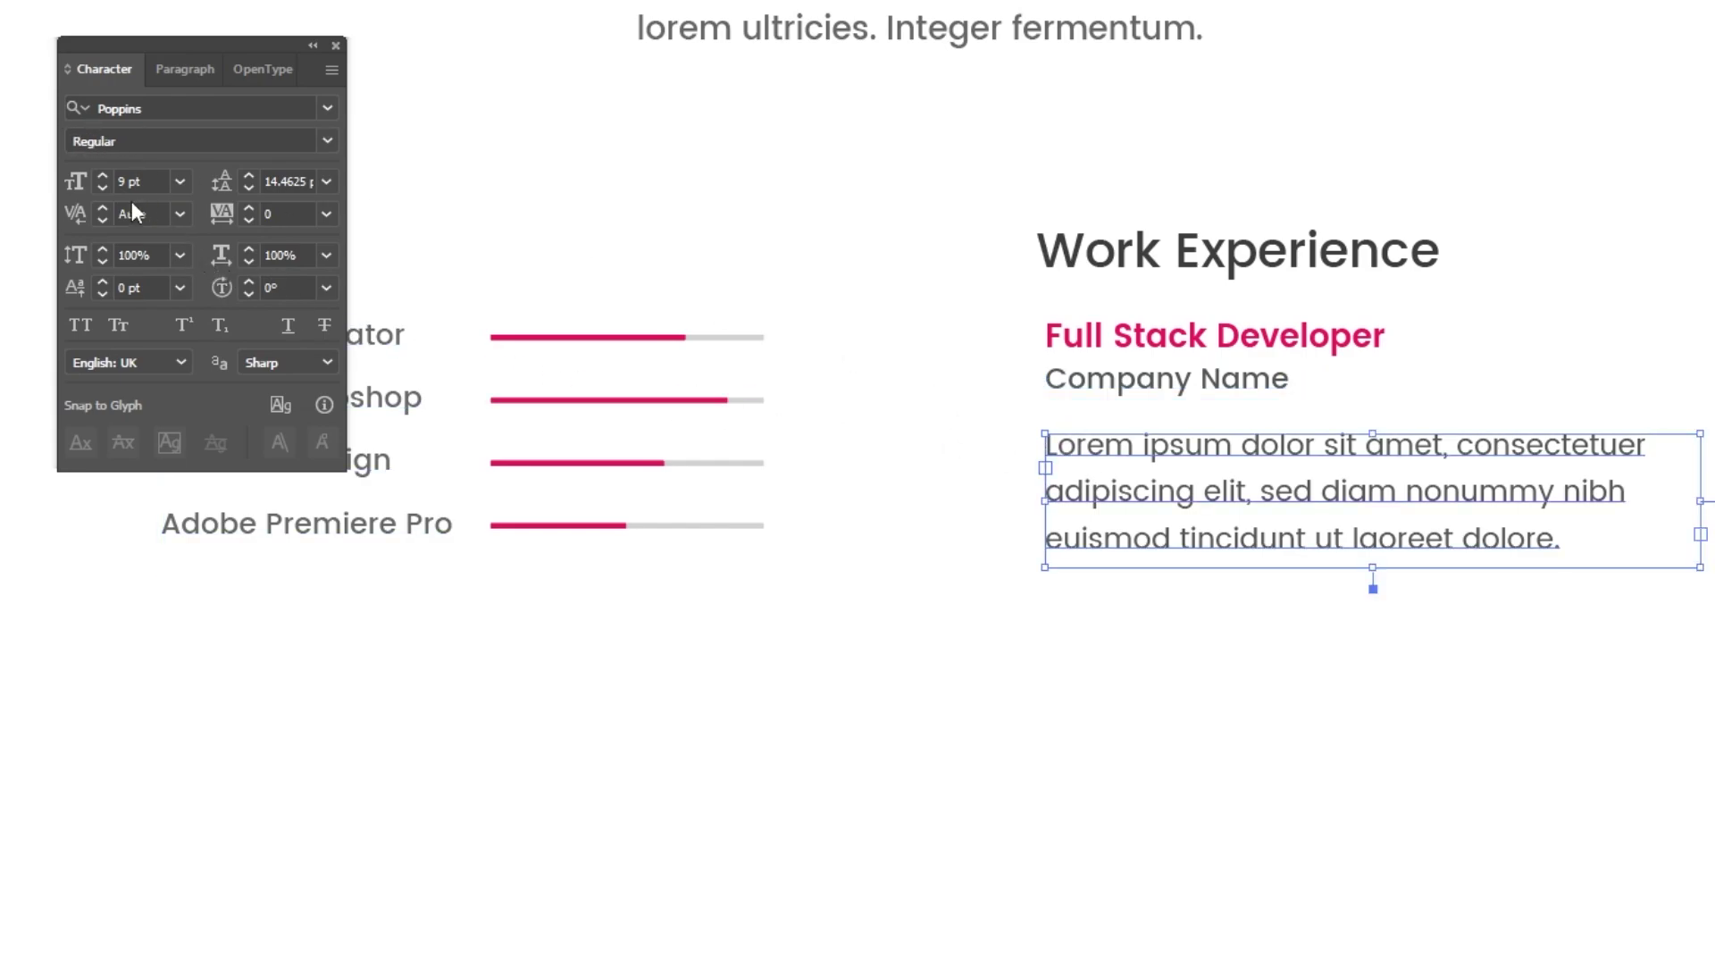
click(248, 188)
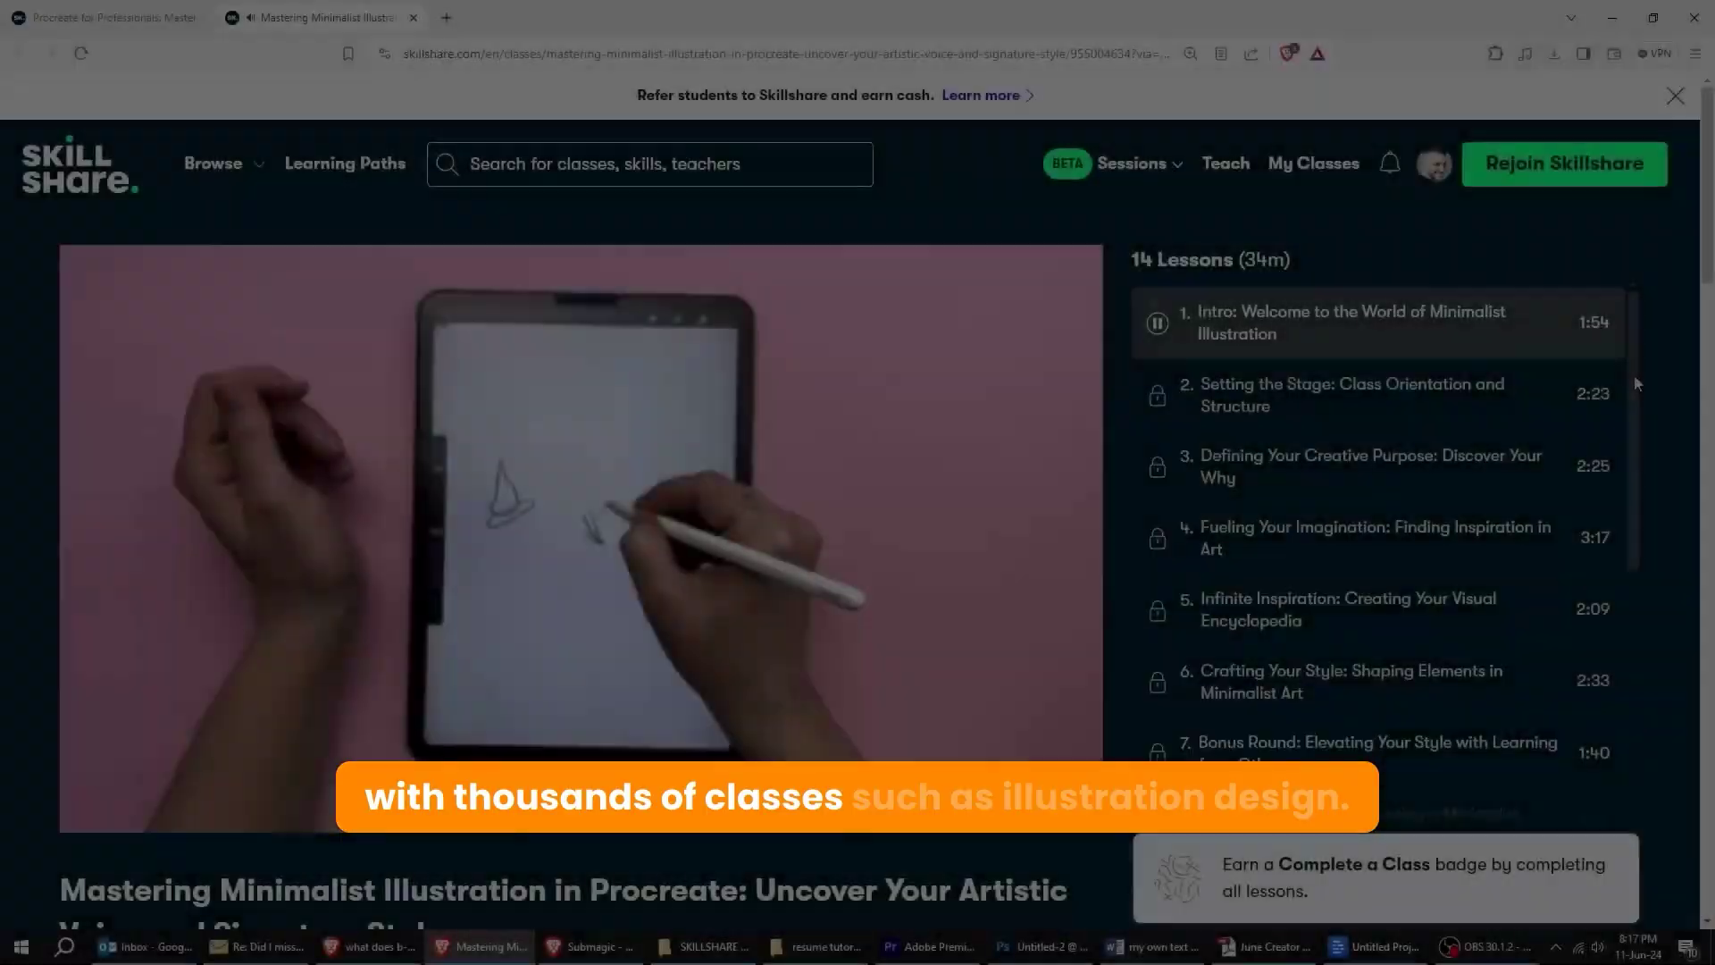
scroll(1637, 395, down, 3)
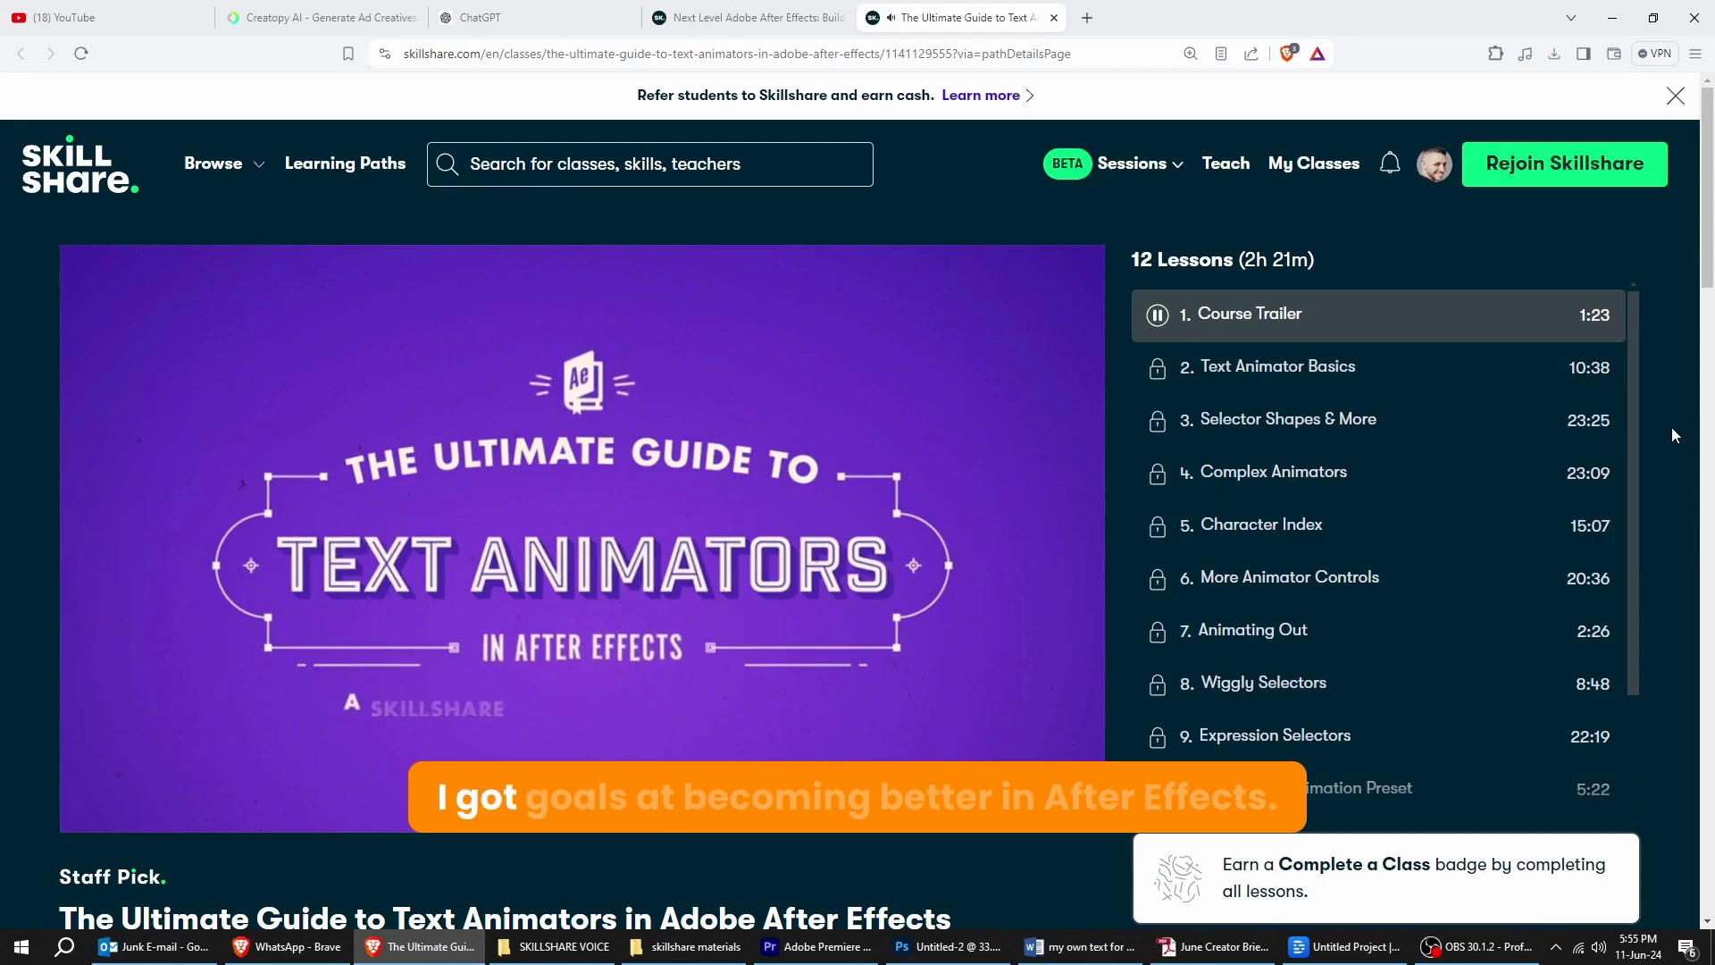
drag(1638, 408, 1641, 541)
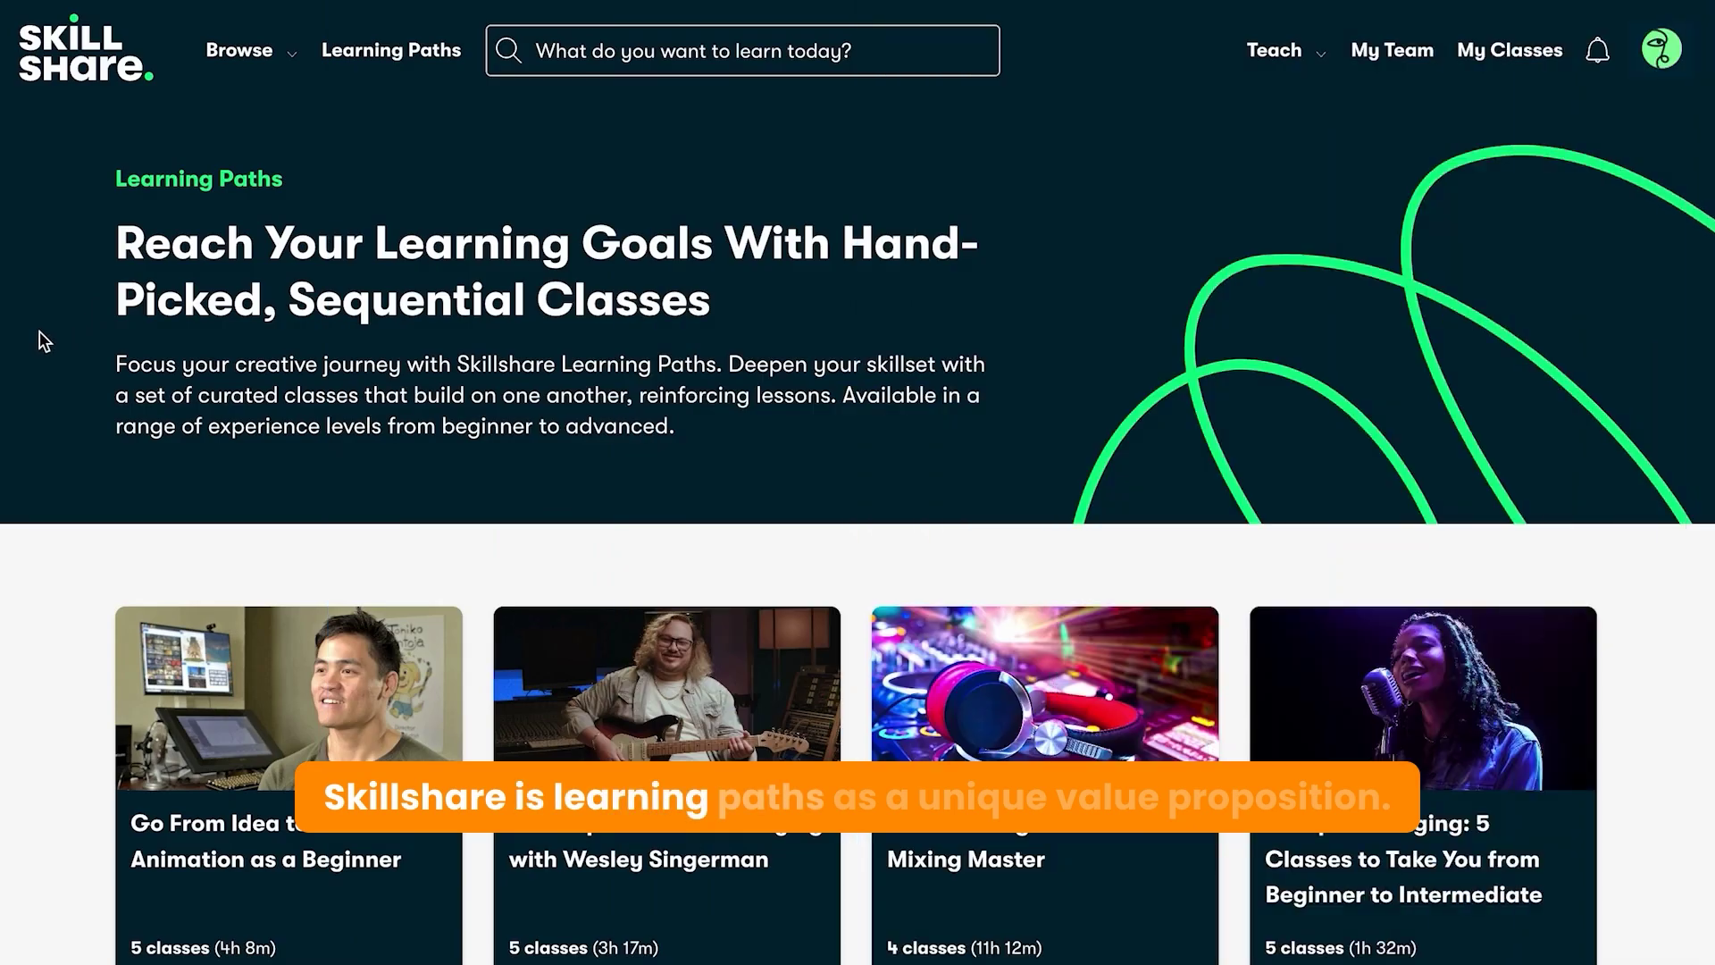
scroll(42, 342, down, 5)
click(655, 686)
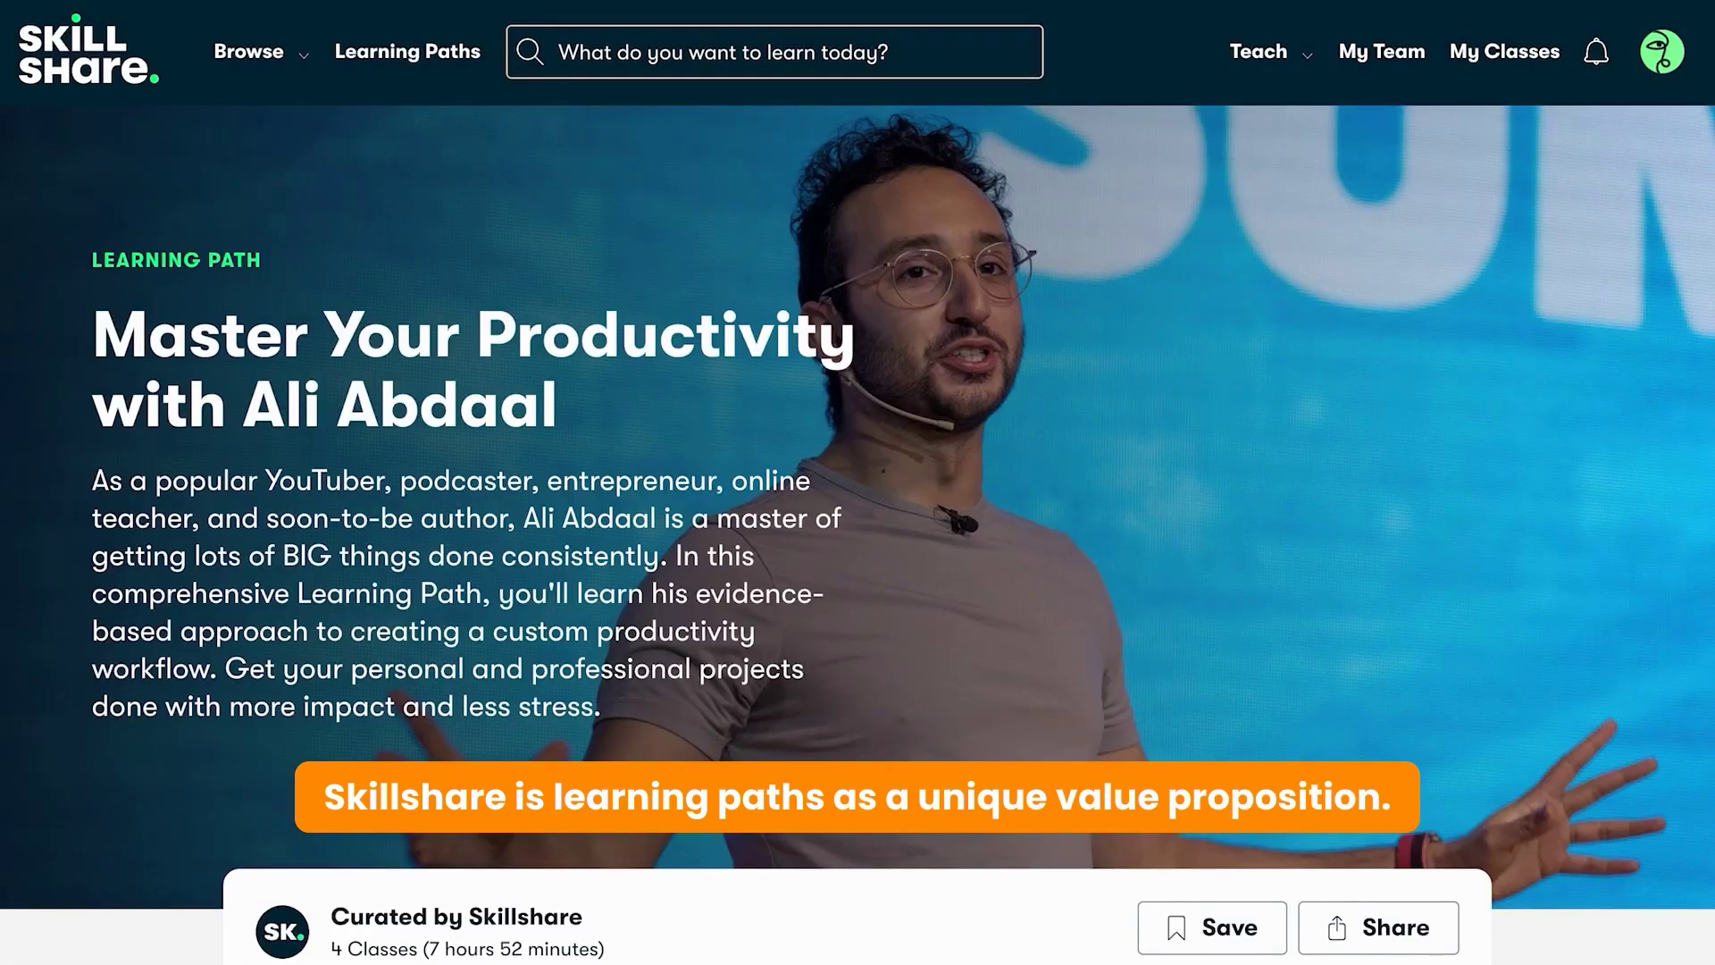
scroll(655, 686, down, 3)
scroll(857, 482, down, 10)
scroll(857, 482, down, 6)
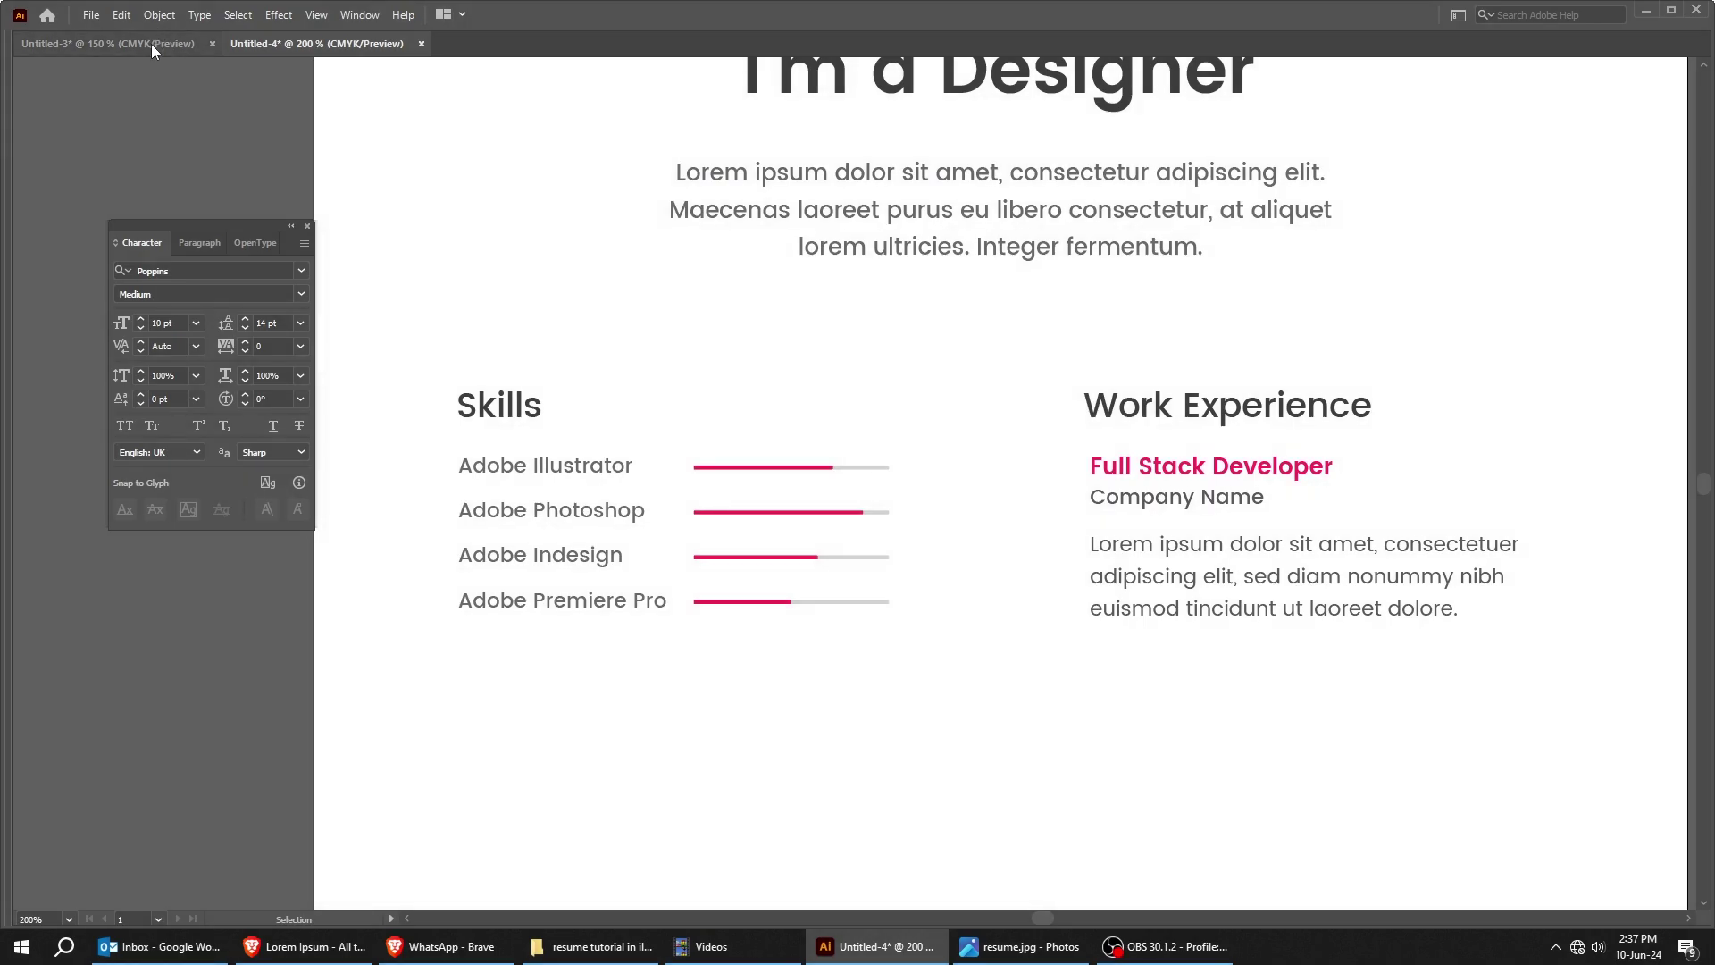
Copy the pink icon set from the icons document and paste it beside the résumé page
click(151, 45)
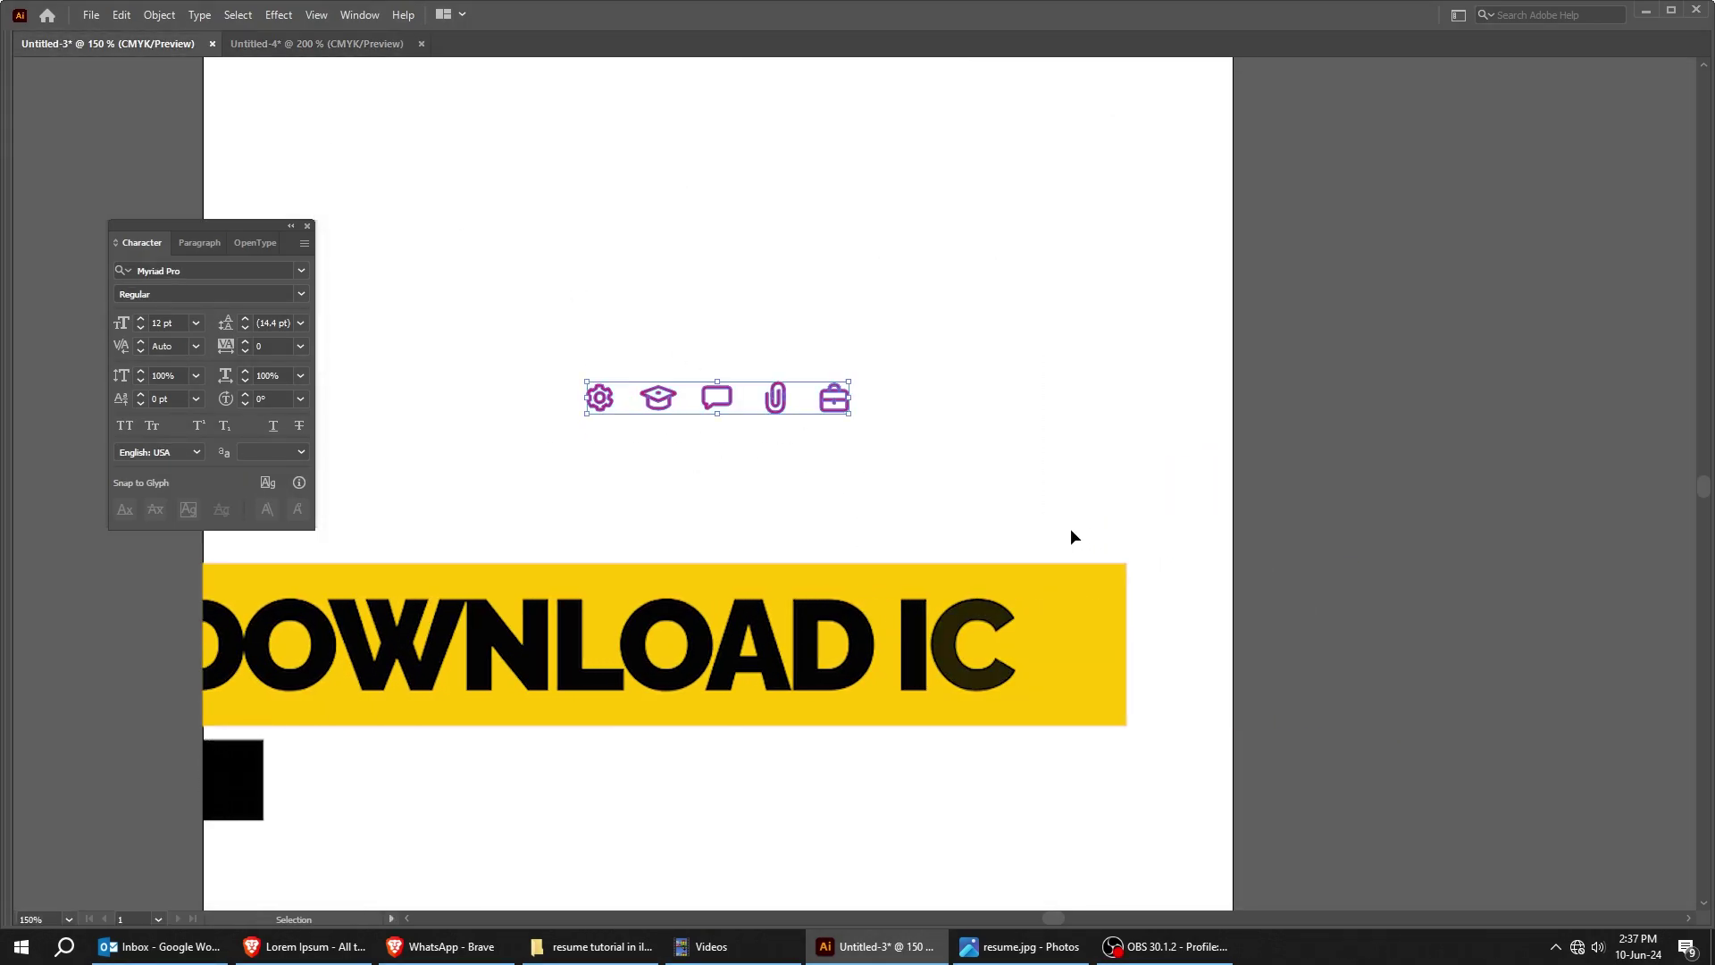
key(a)
click(988, 490)
key(v)
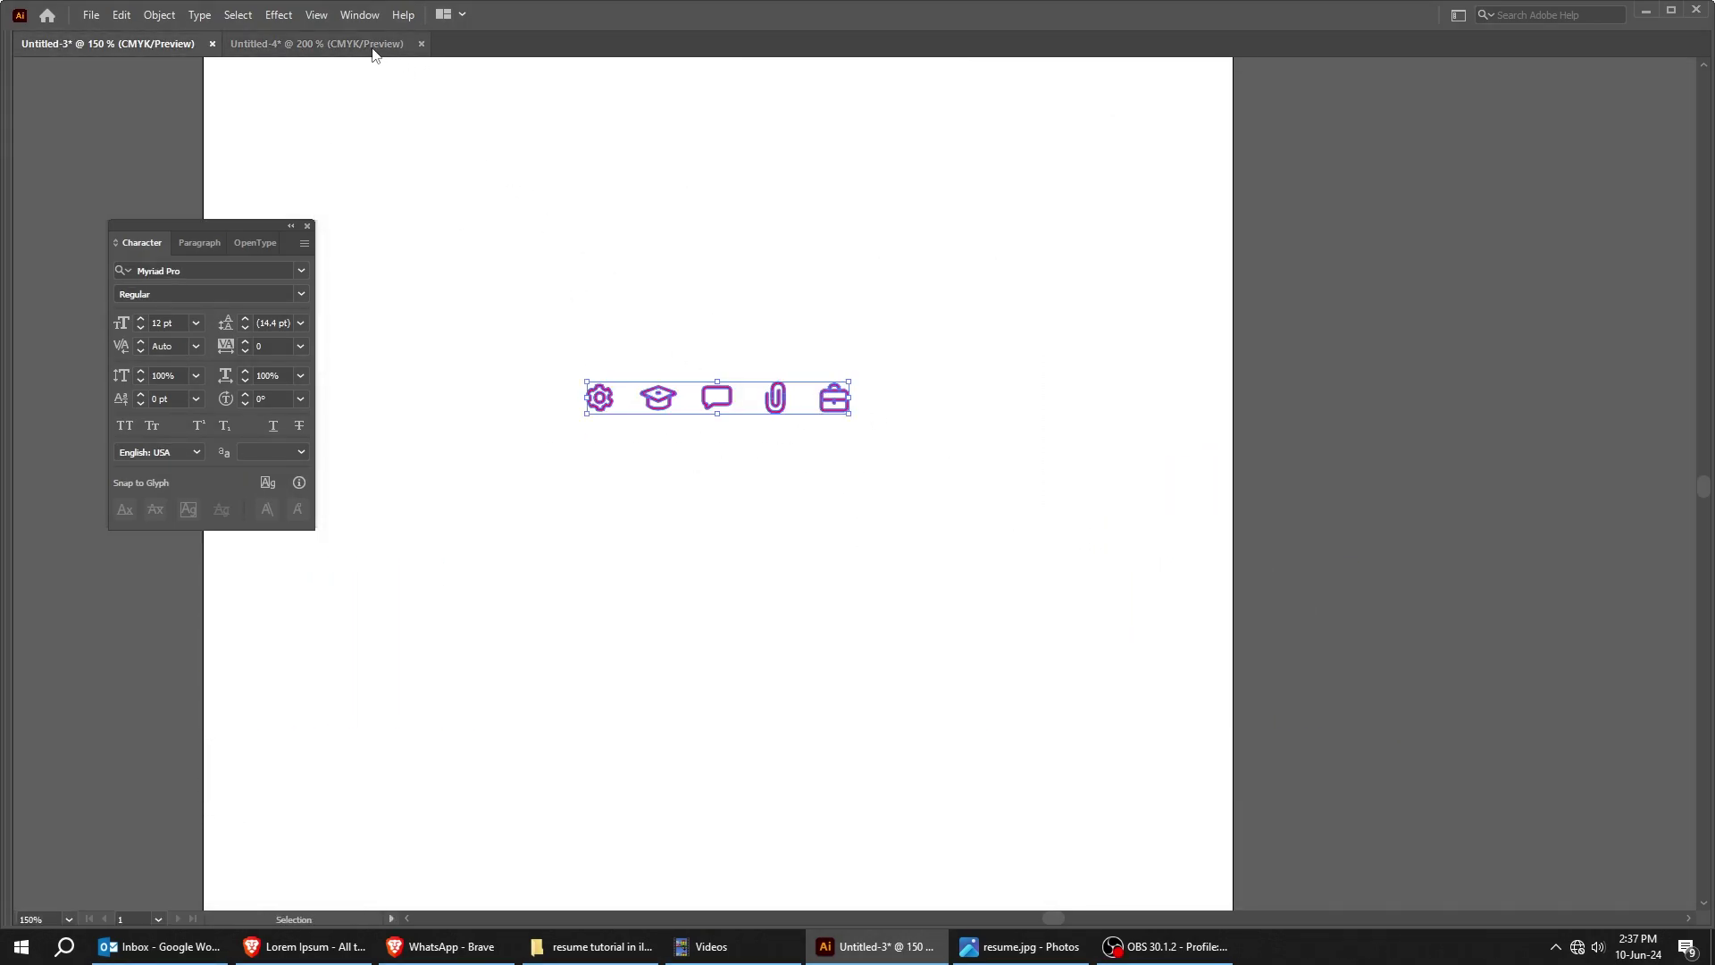
click(375, 45)
key(ctrl+v)
drag(855, 497, 1402, 353)
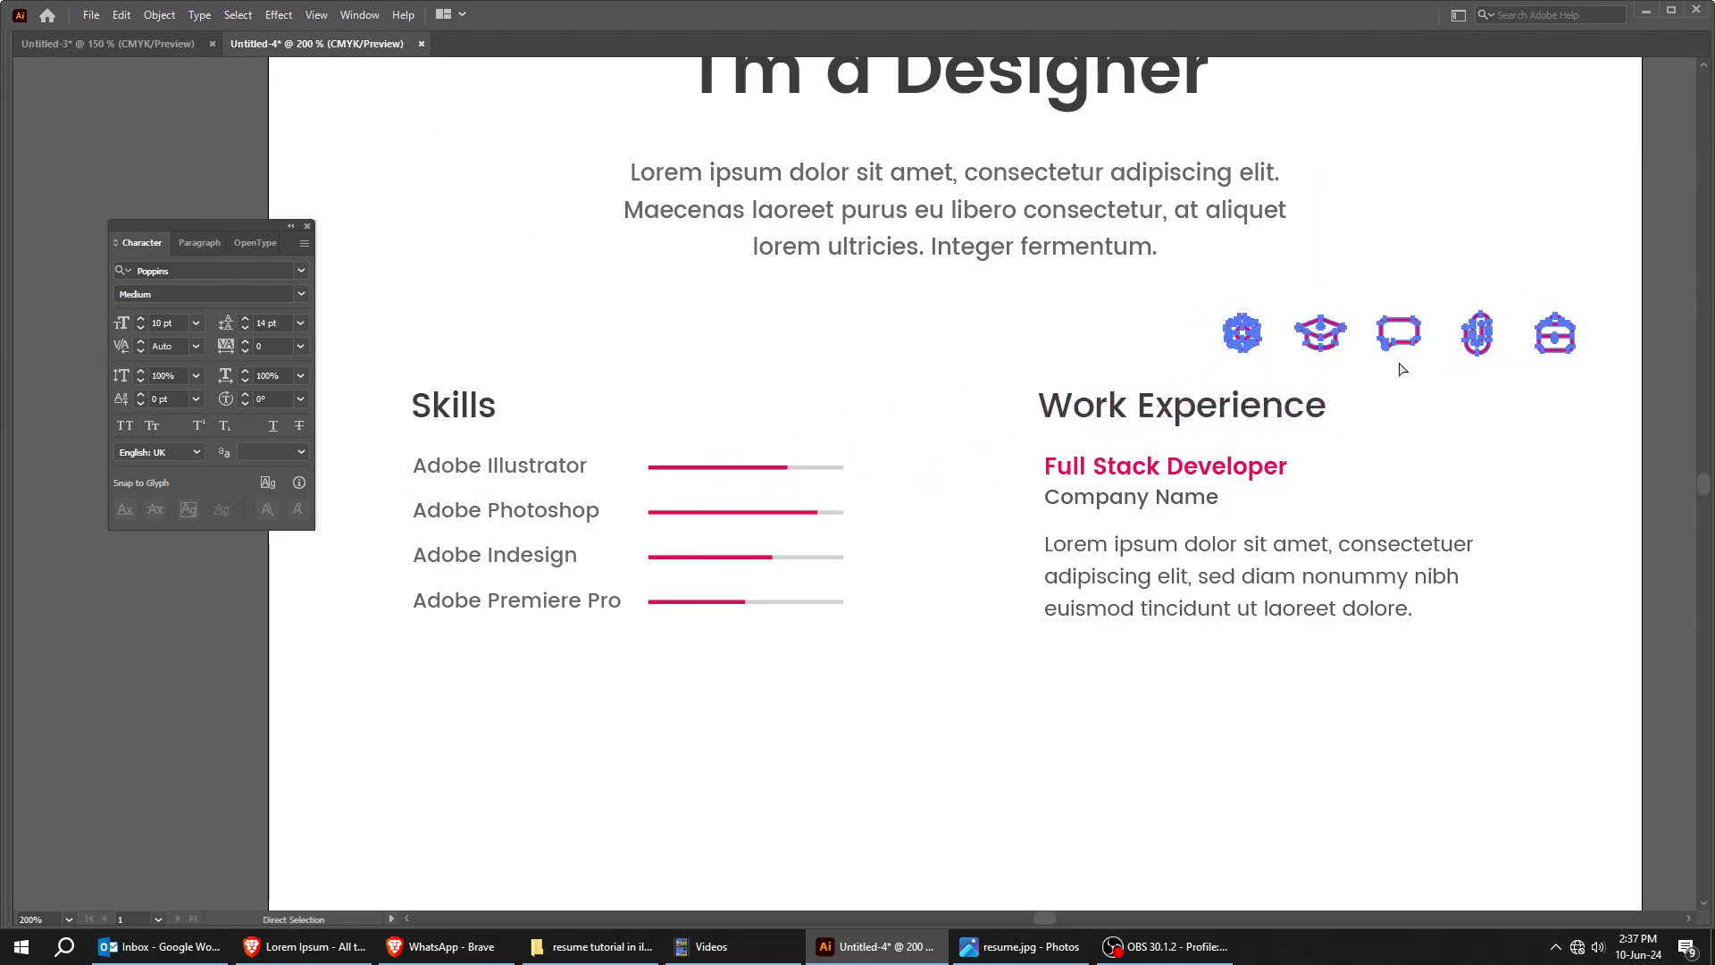
key(ctrl+minus)
key(Tab)
key(v)
click(1399, 131)
drag(1325, 469, 1628, 460)
click(1506, 555)
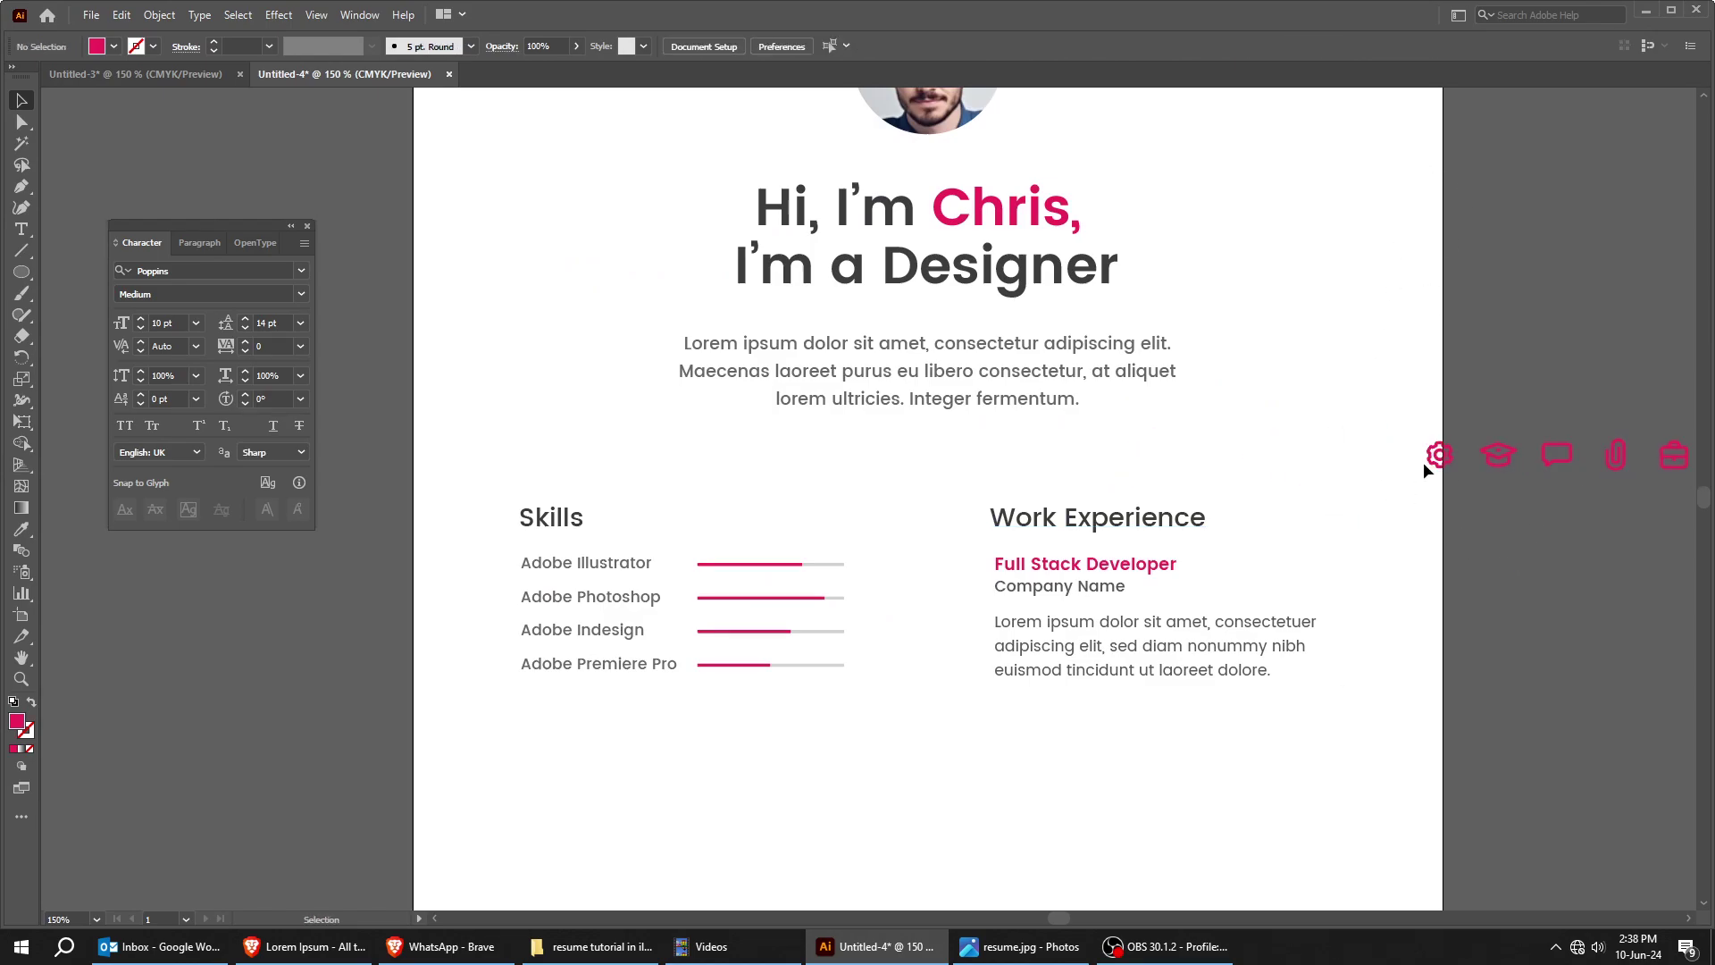
Place the gear beside Skills and the briefcase beside Work Experience, aligned along their tops
drag(1431, 471, 829, 527)
drag(1463, 516, 1242, 516)
drag(1451, 460, 1149, 519)
shift+click(601, 533)
click(820, 45)
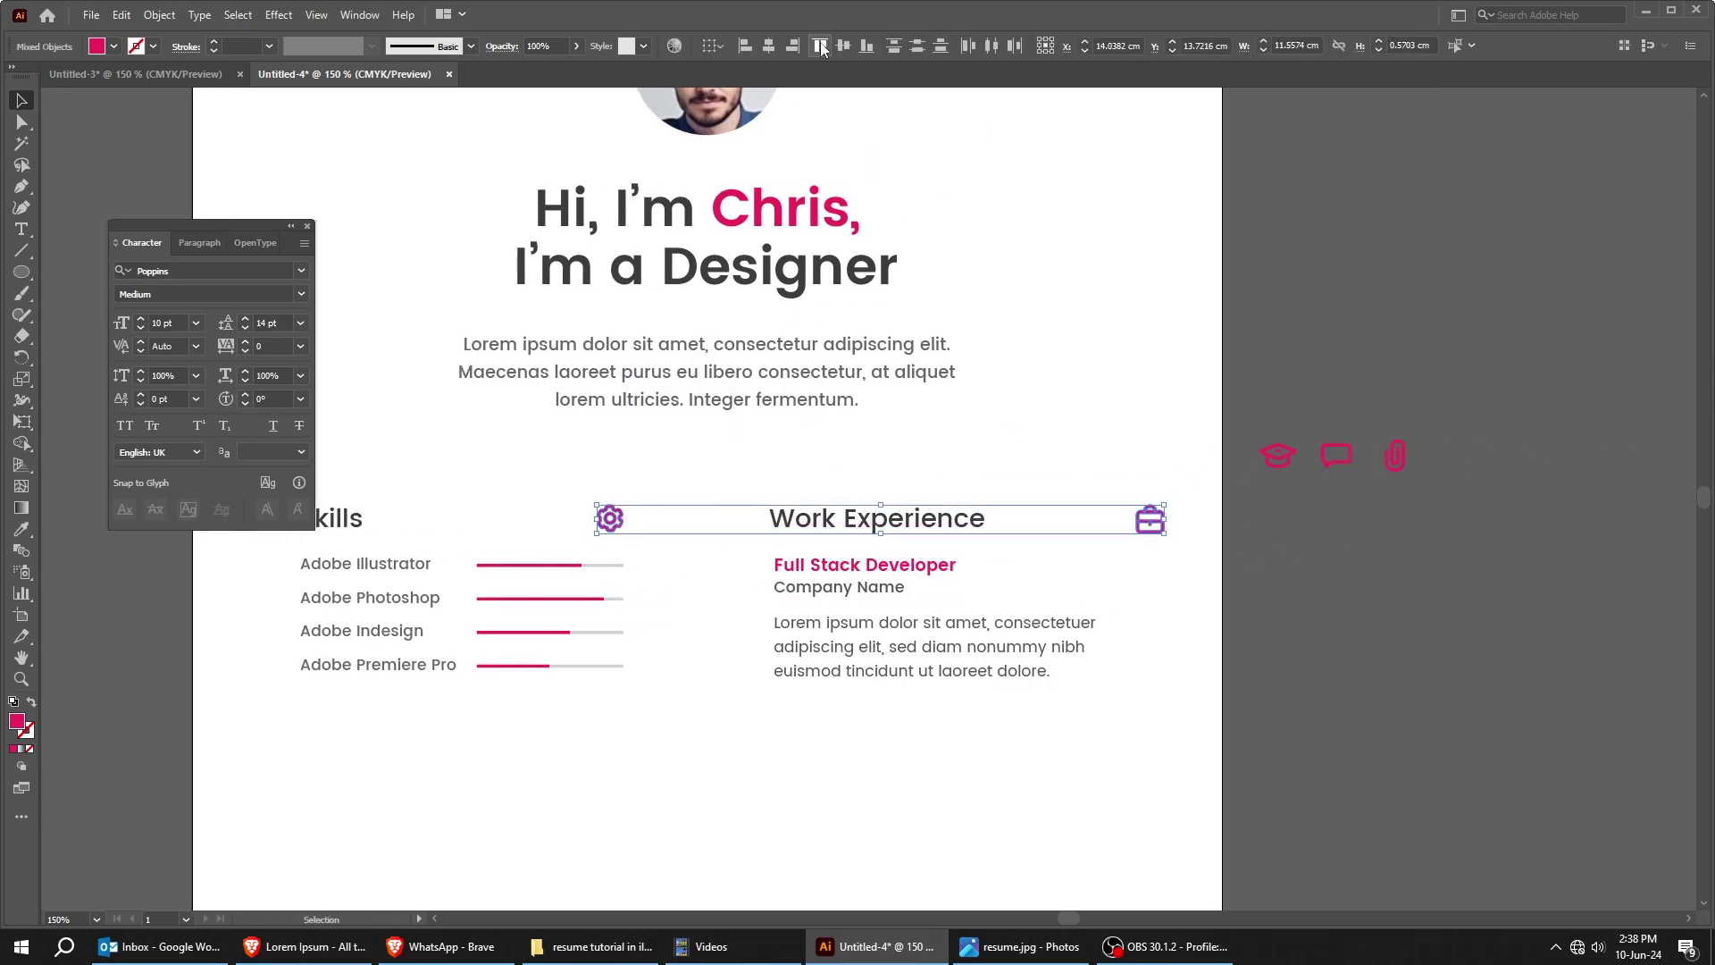
click(1147, 576)
scroll(1148, 576, left, 2)
click(1233, 533)
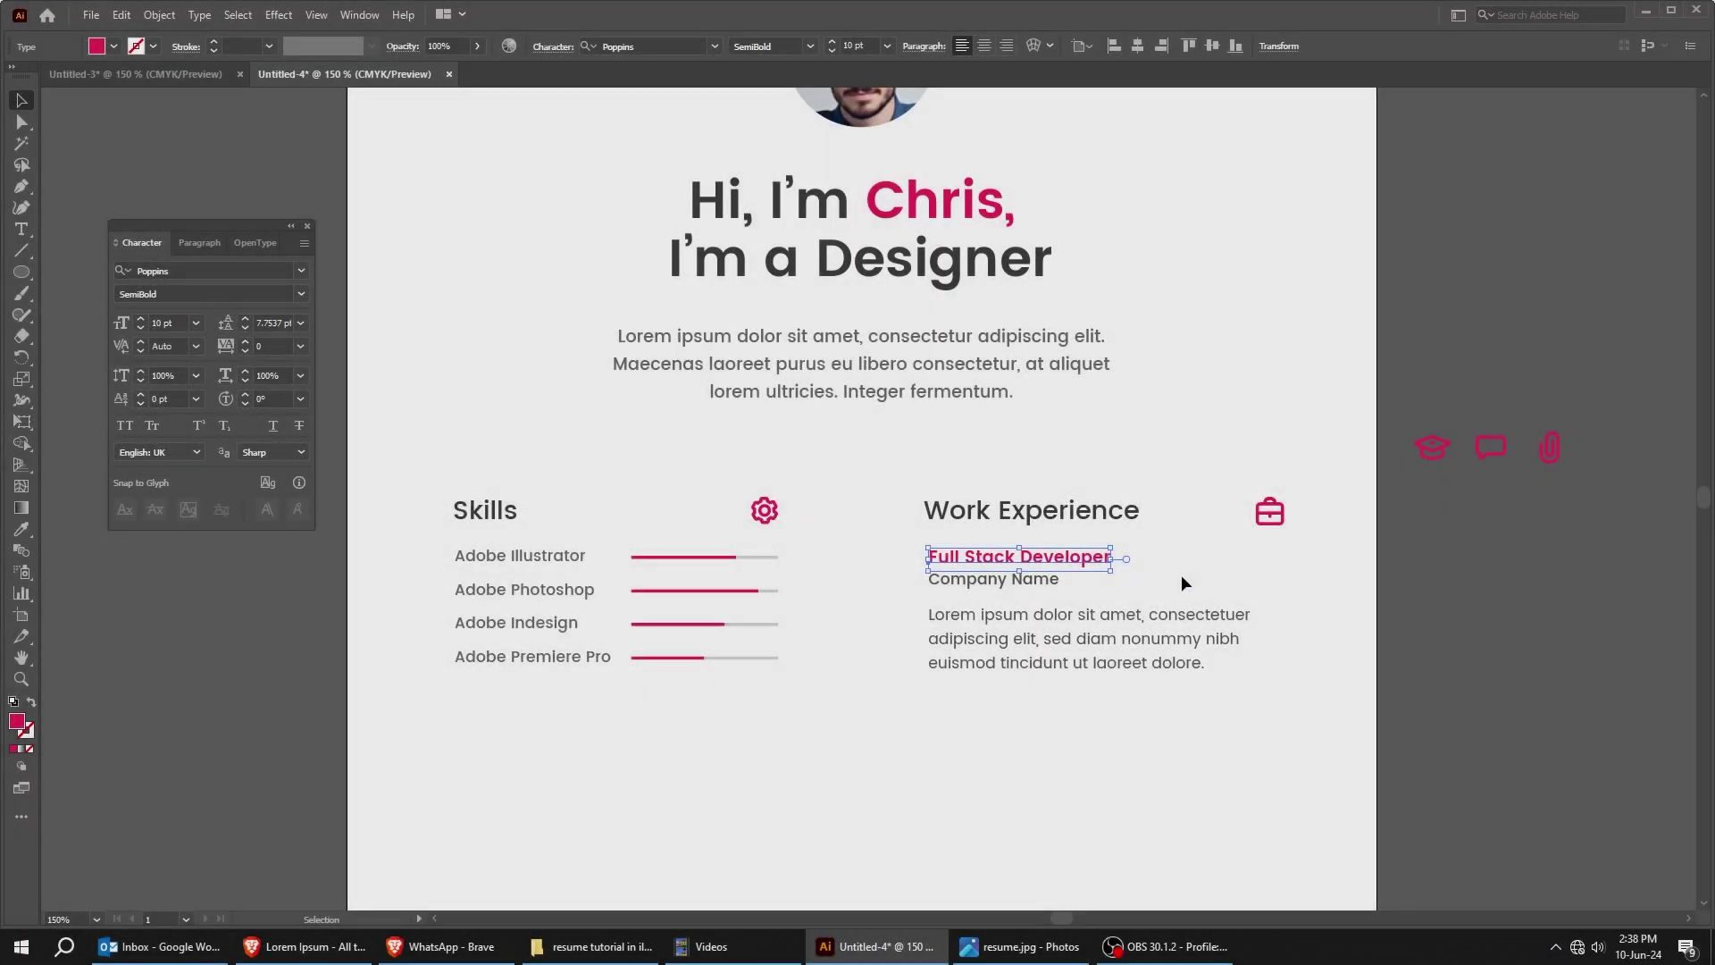
Add a 2002 - 2004 dates field level with the job title at the column's right edge
click(1029, 582)
drag(1029, 585, 1272, 582)
triple_click(1272, 582)
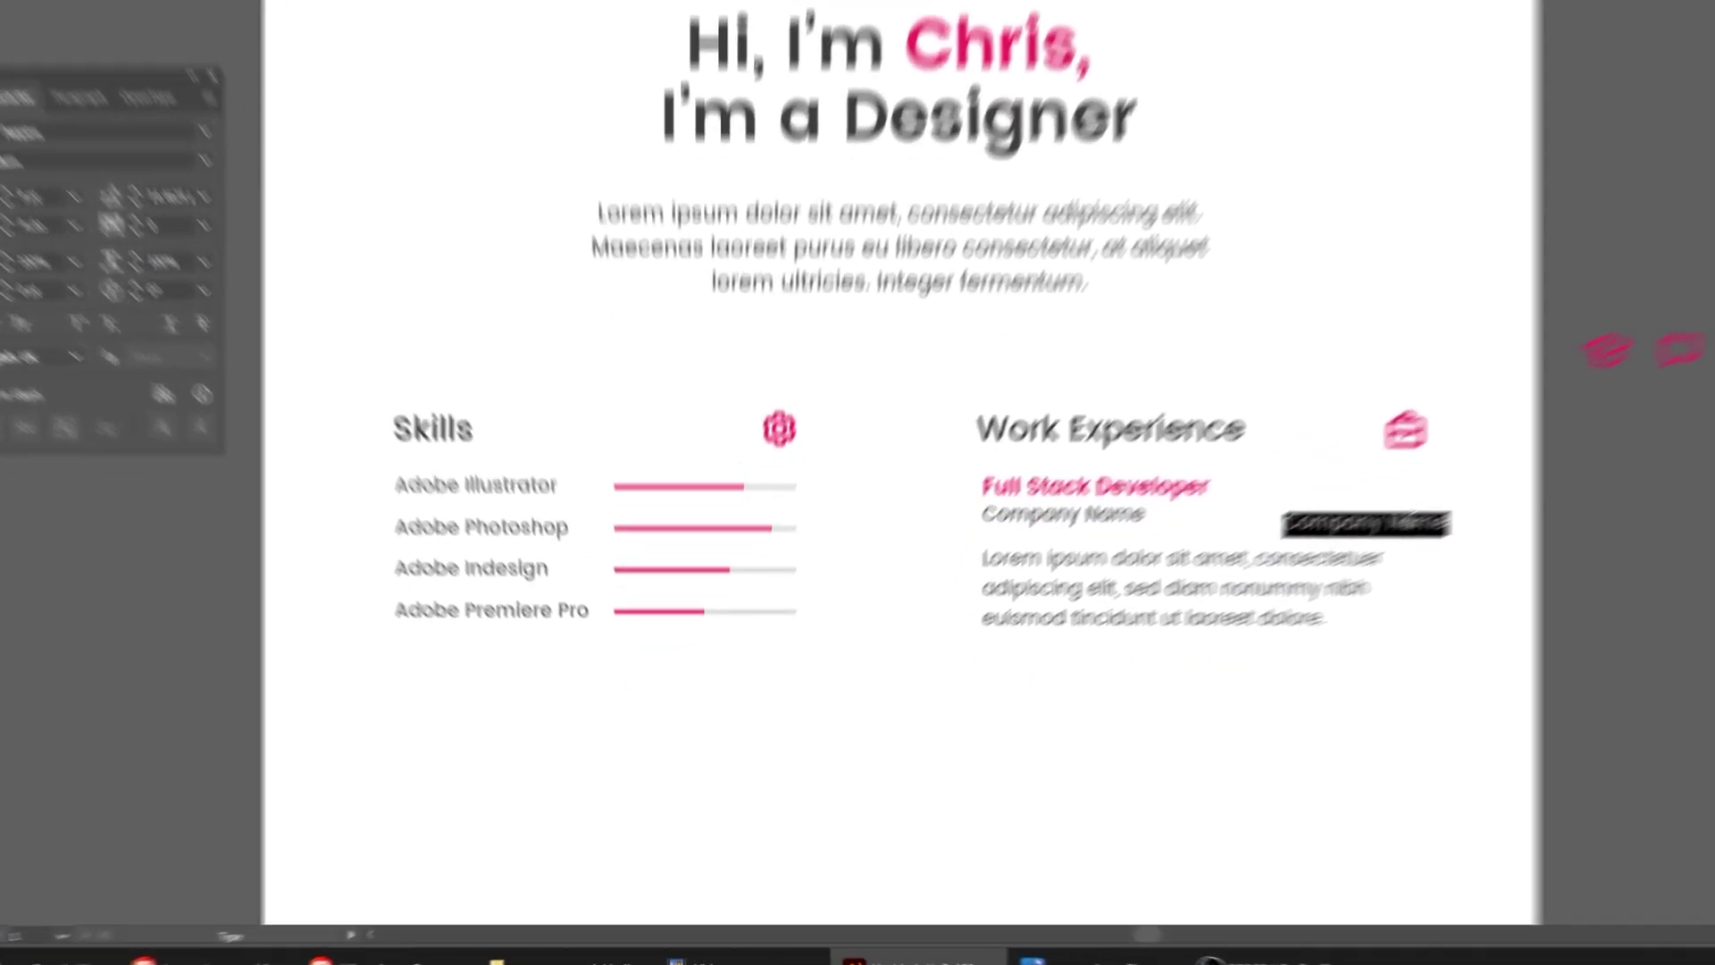
text(2002 - 2004)
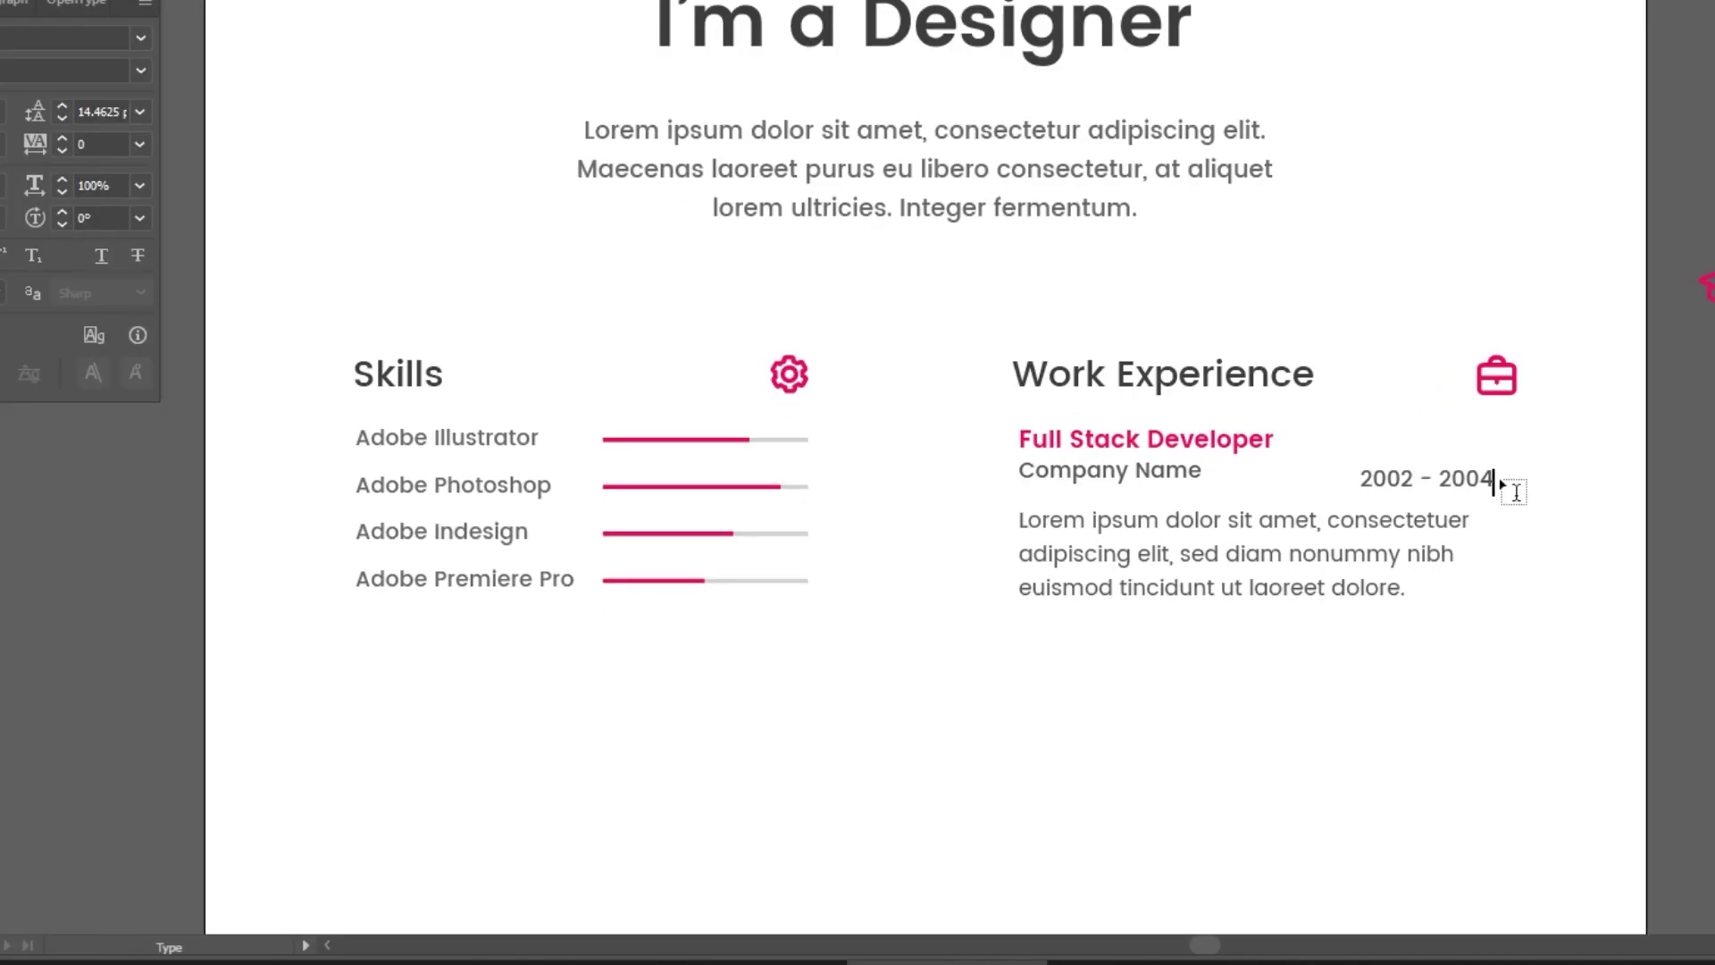
key(Escape)
drag(1402, 479, 1397, 445)
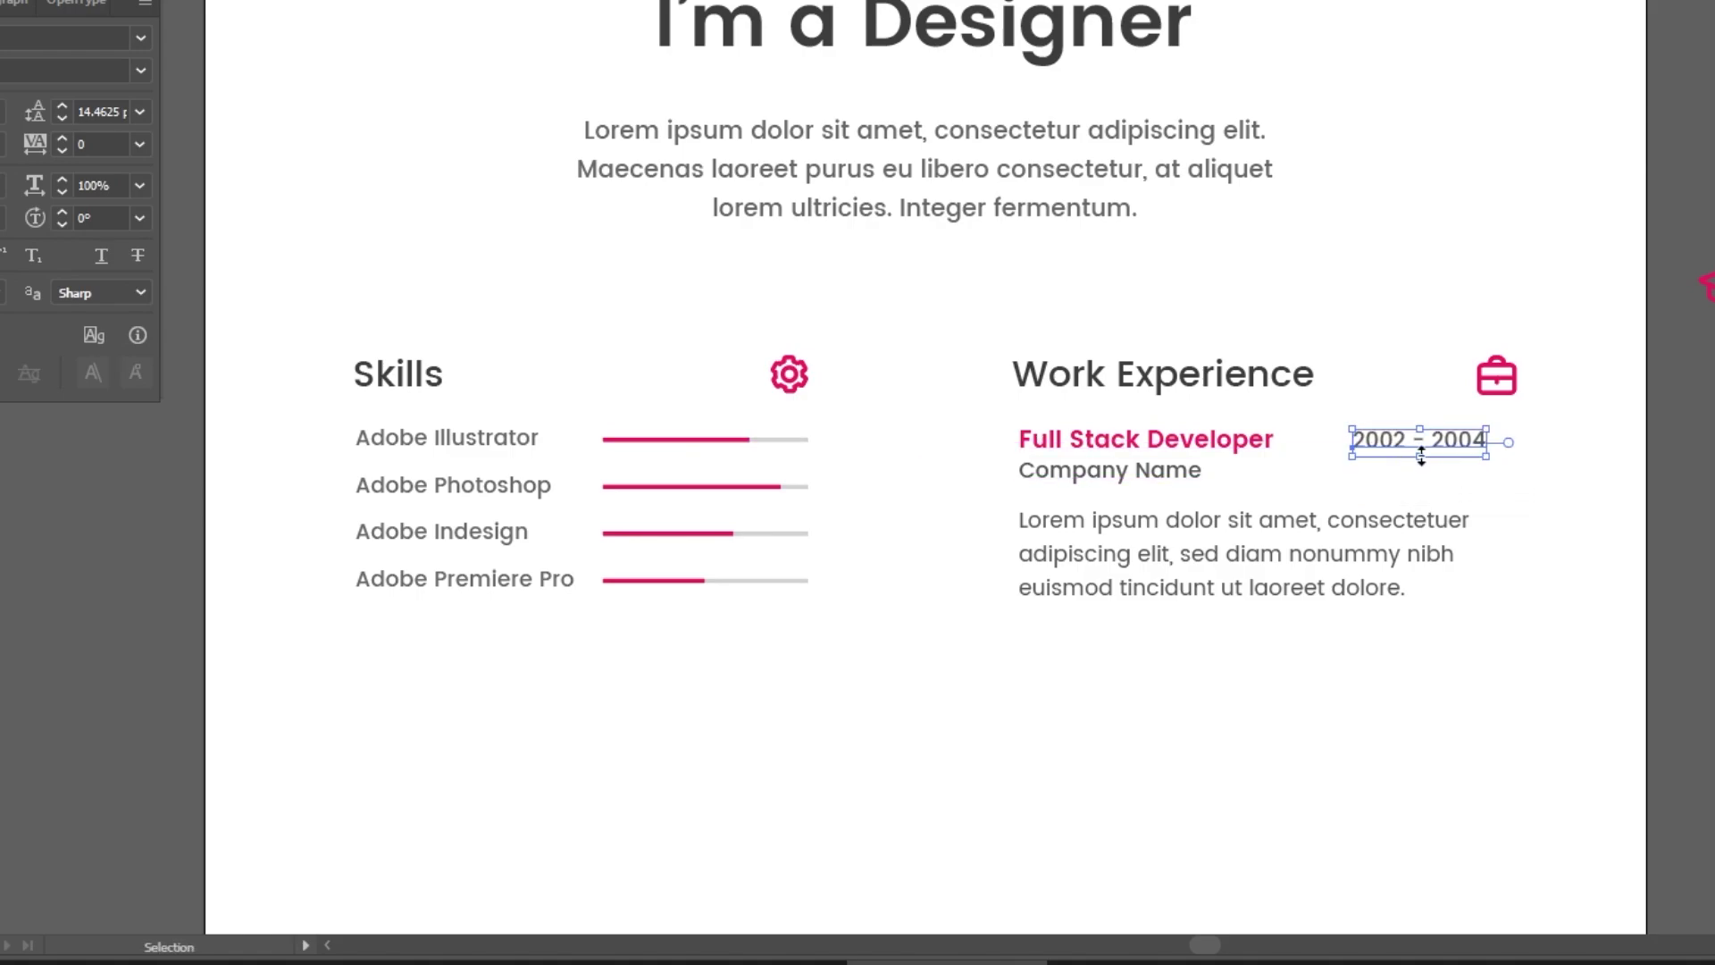
key(Right)
key(Right)
key(Right)
click(1541, 492)
Add a grey divider line under the description, then duplicate the whole entry below
drag(789, 438, 1207, 654)
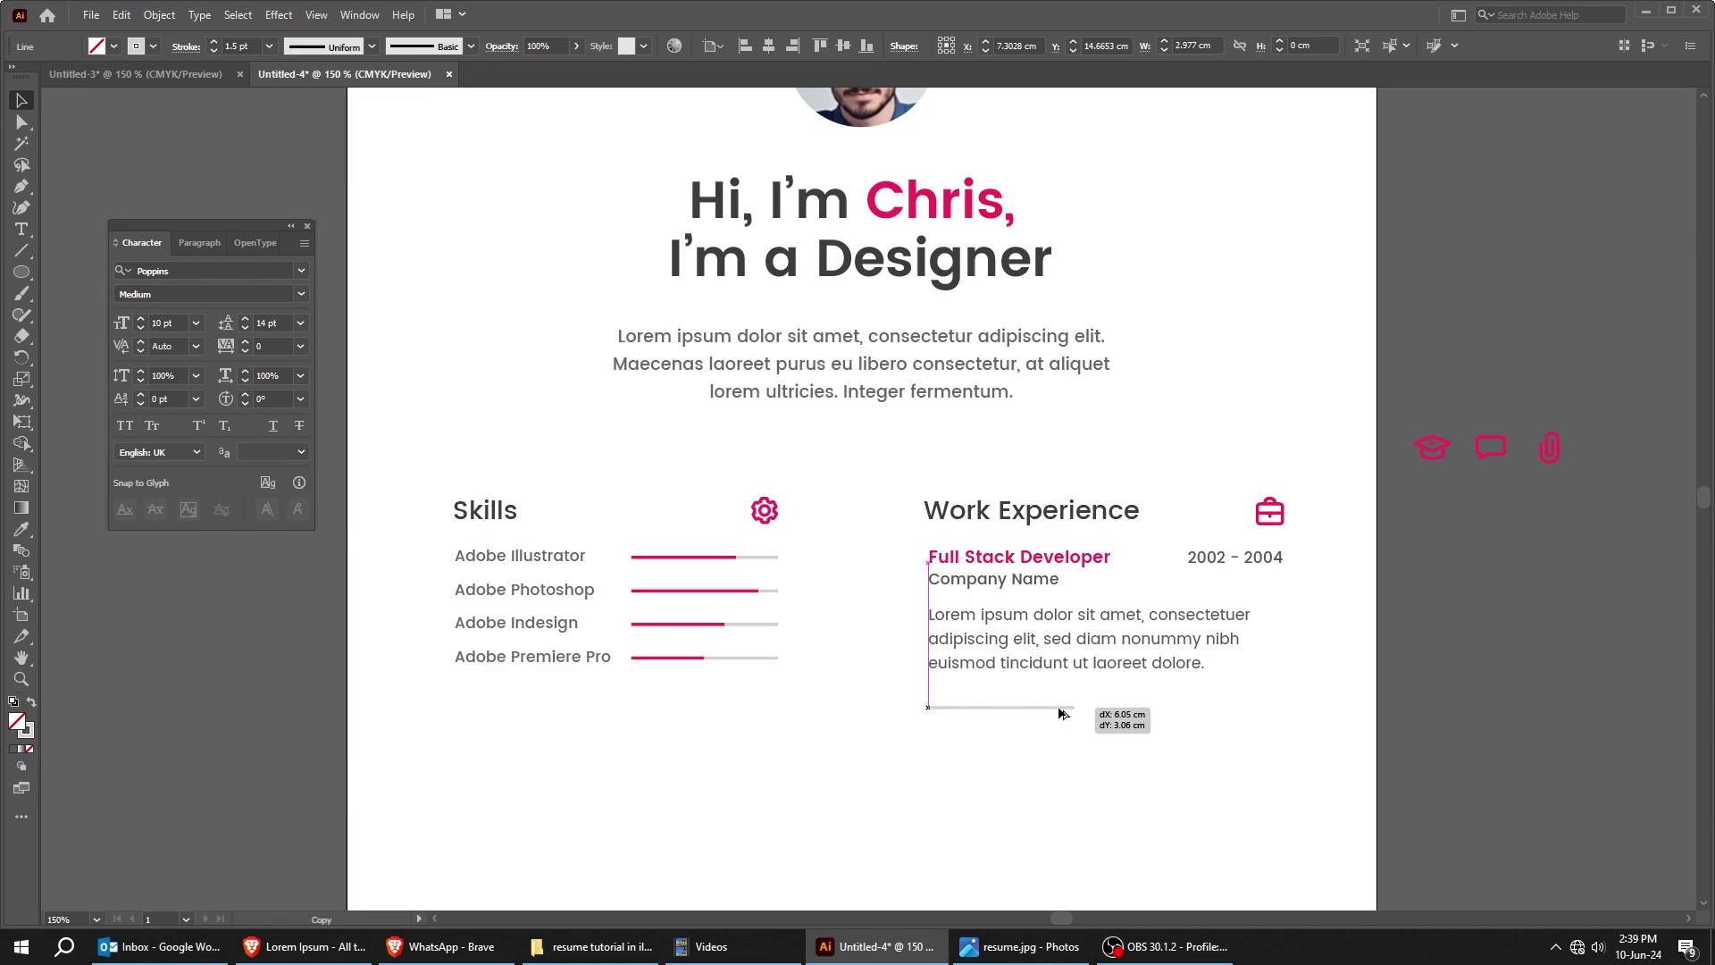
drag(1061, 712, 1061, 713)
click(1083, 723)
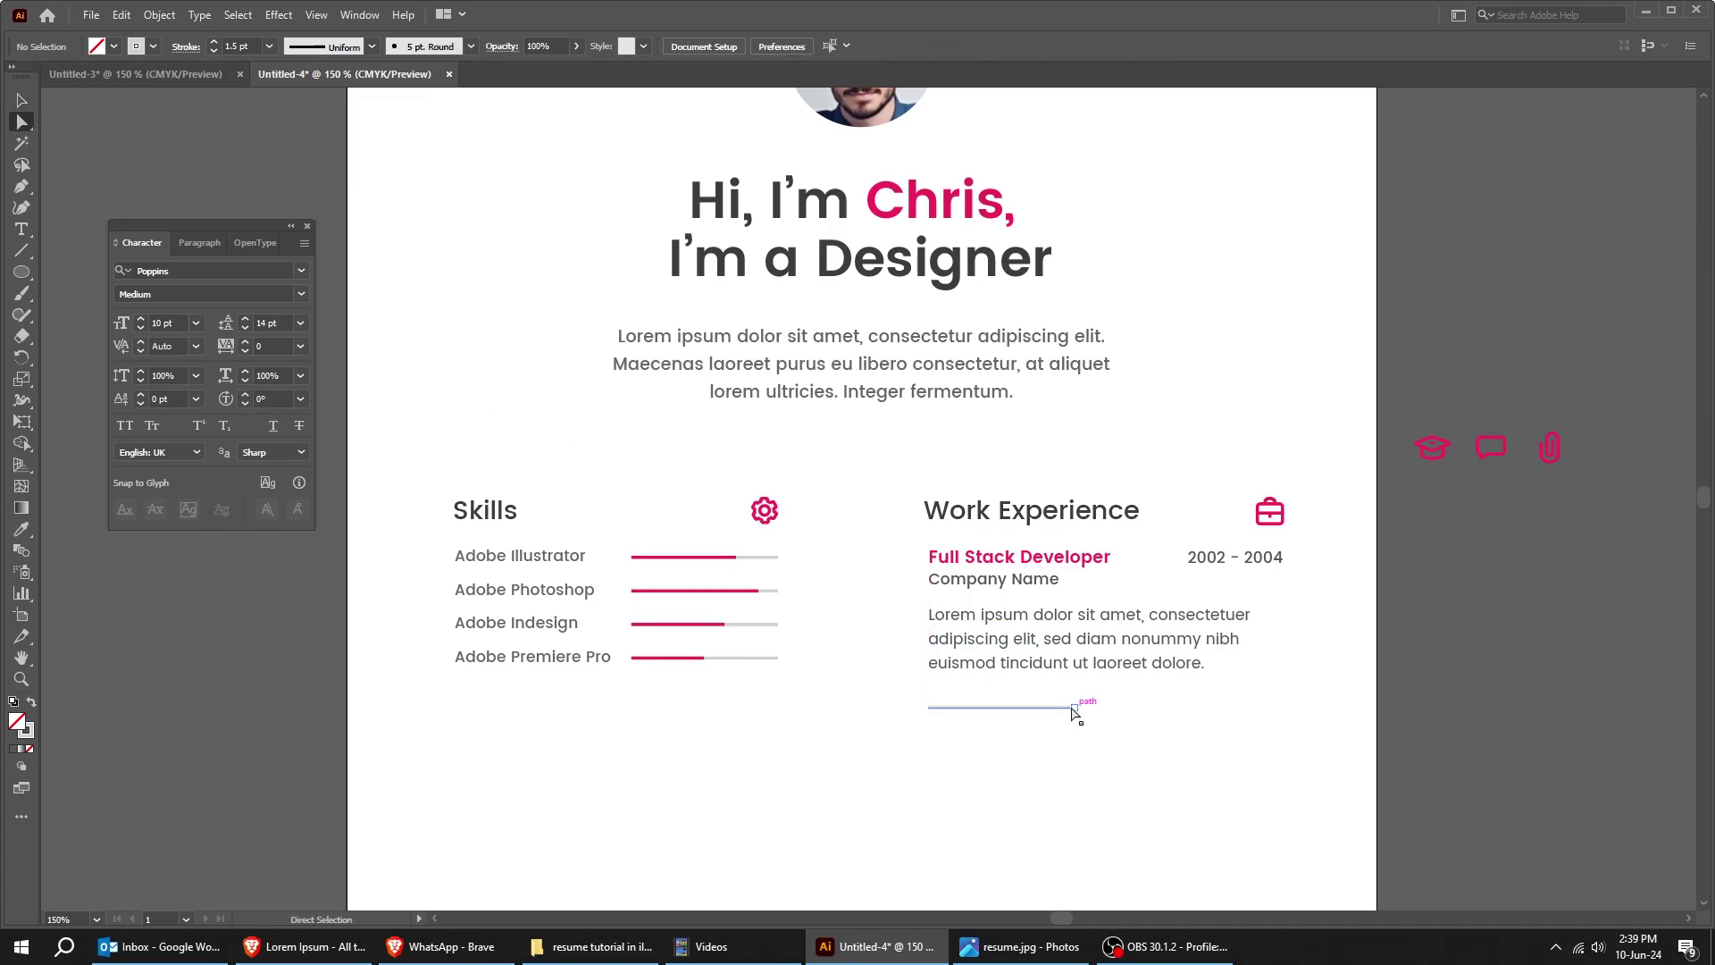
drag(1072, 707, 1123, 715)
drag(1250, 716, 1282, 699)
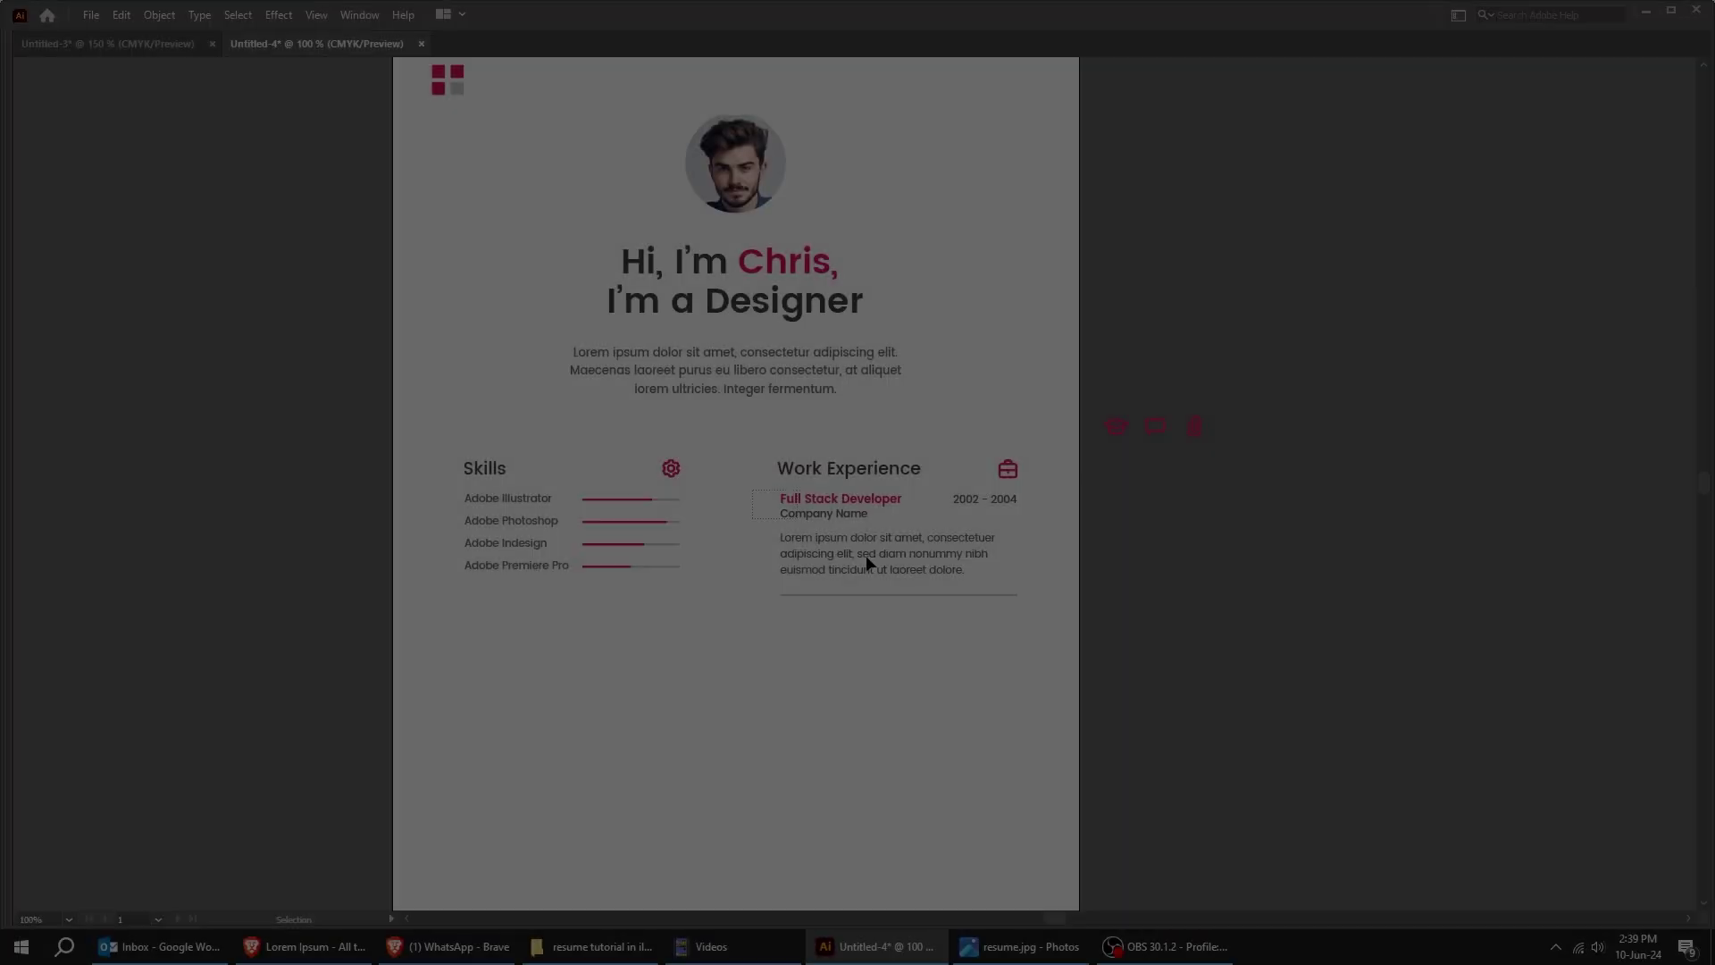
drag(866, 554, 1236, 704)
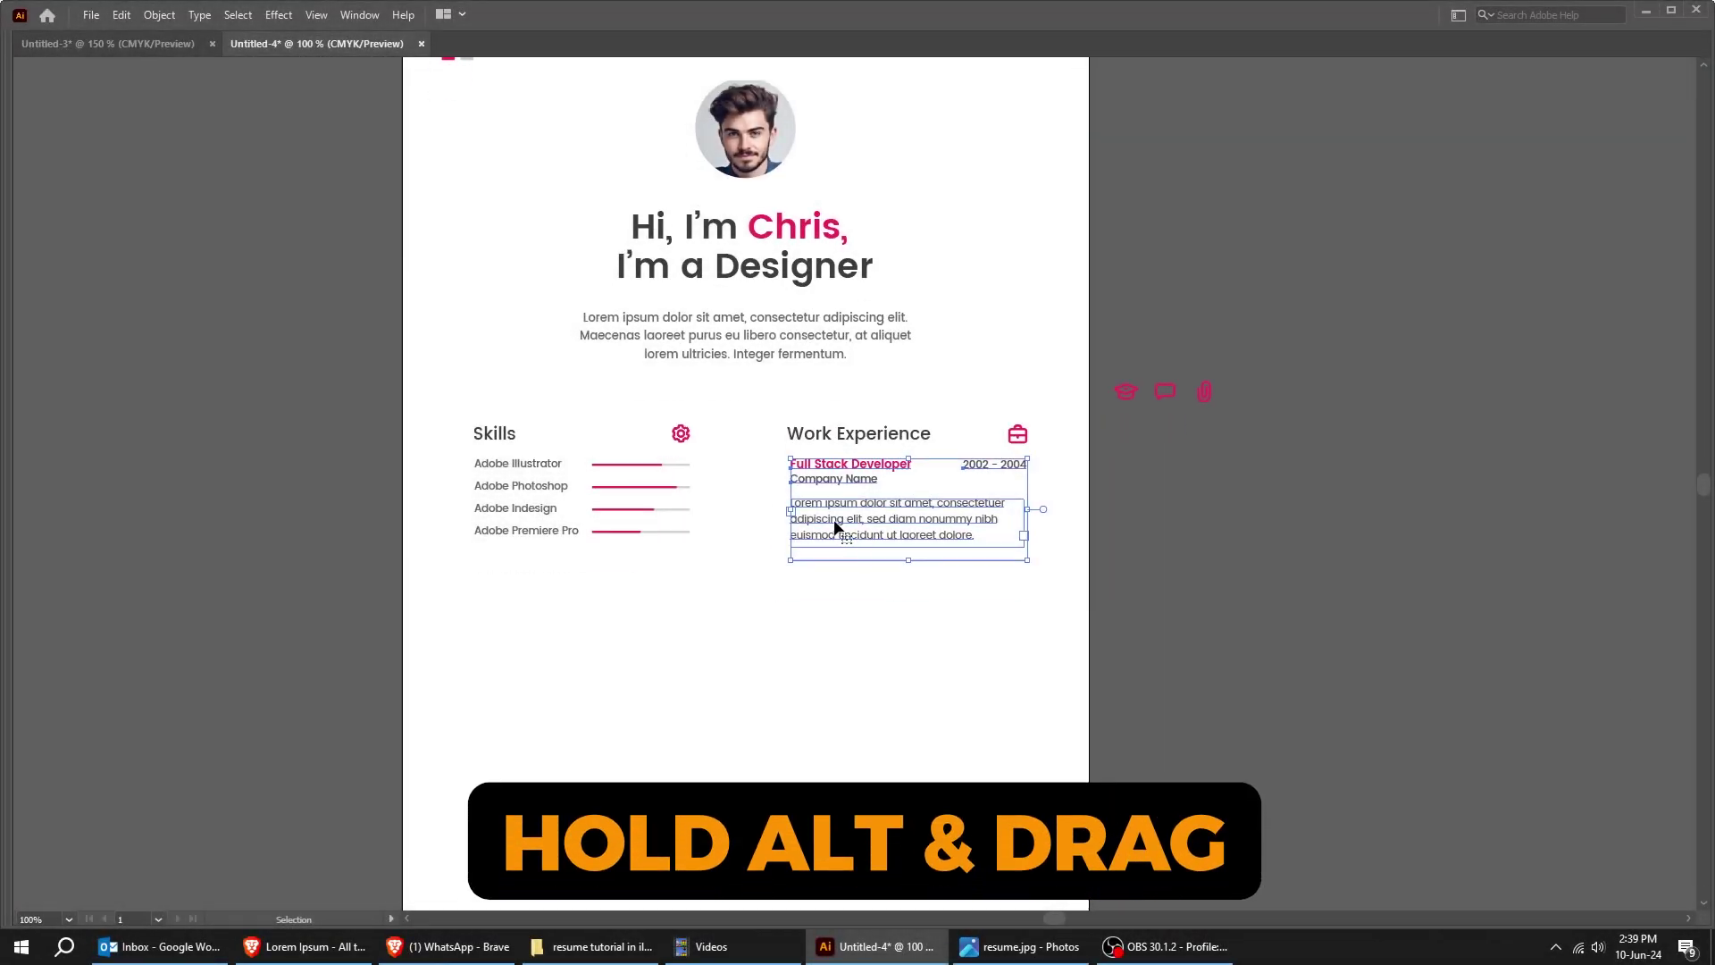
drag(840, 526, 839, 771)
Retype the year digits so the entries read 2019 - 2024, 2015 - 2019 and 2012 - 2015
click(1225, 704)
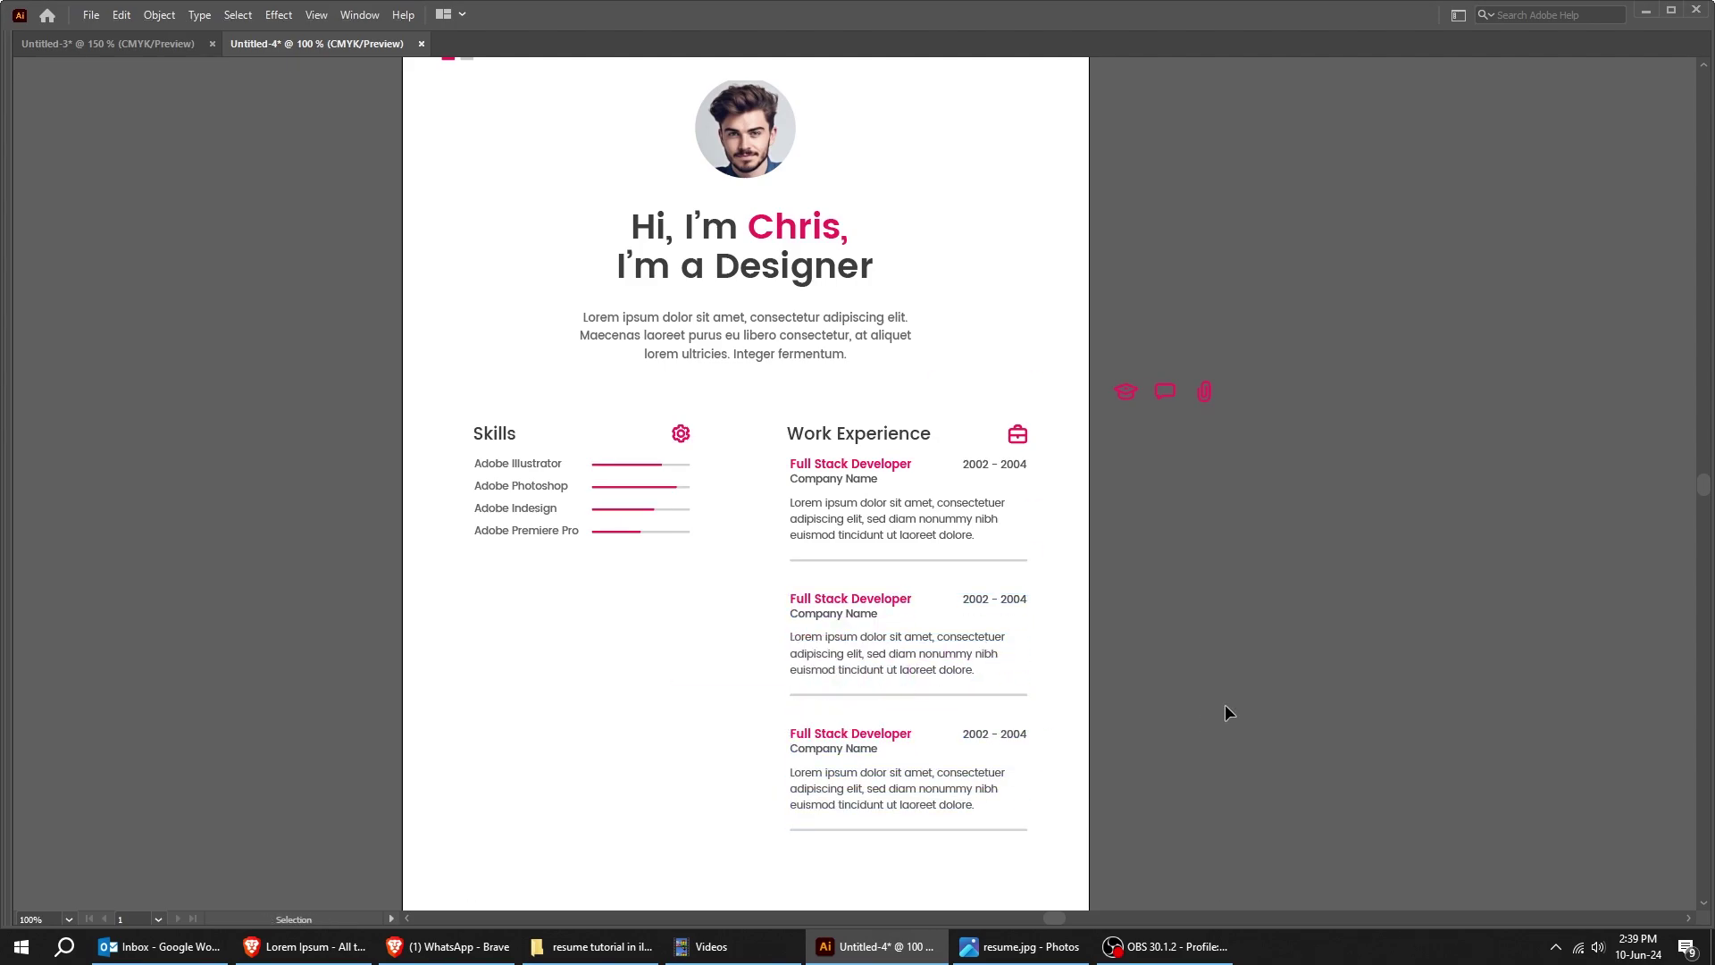
ctrl+click(912, 629)
drag(912, 628, 927, 531)
drag(676, 513, 1229, 741)
click(1572, 775)
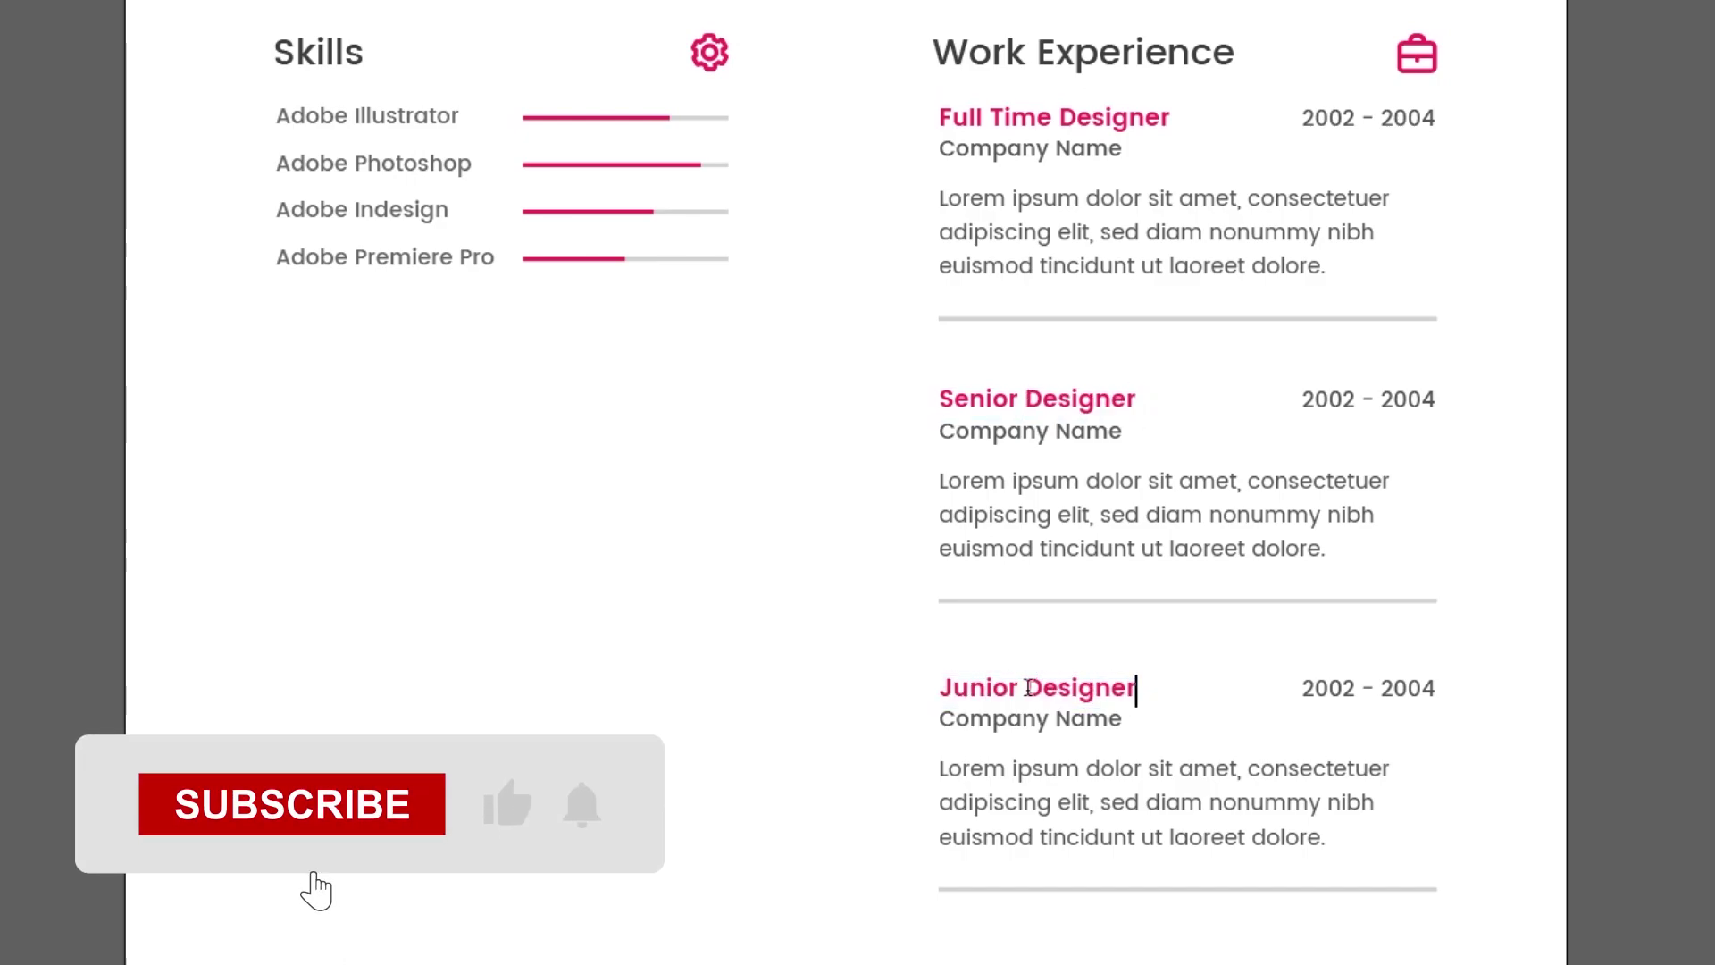
drag(1354, 121, 1415, 119)
text(19 - 2)
drag(1329, 400, 1399, 399)
text(1519)
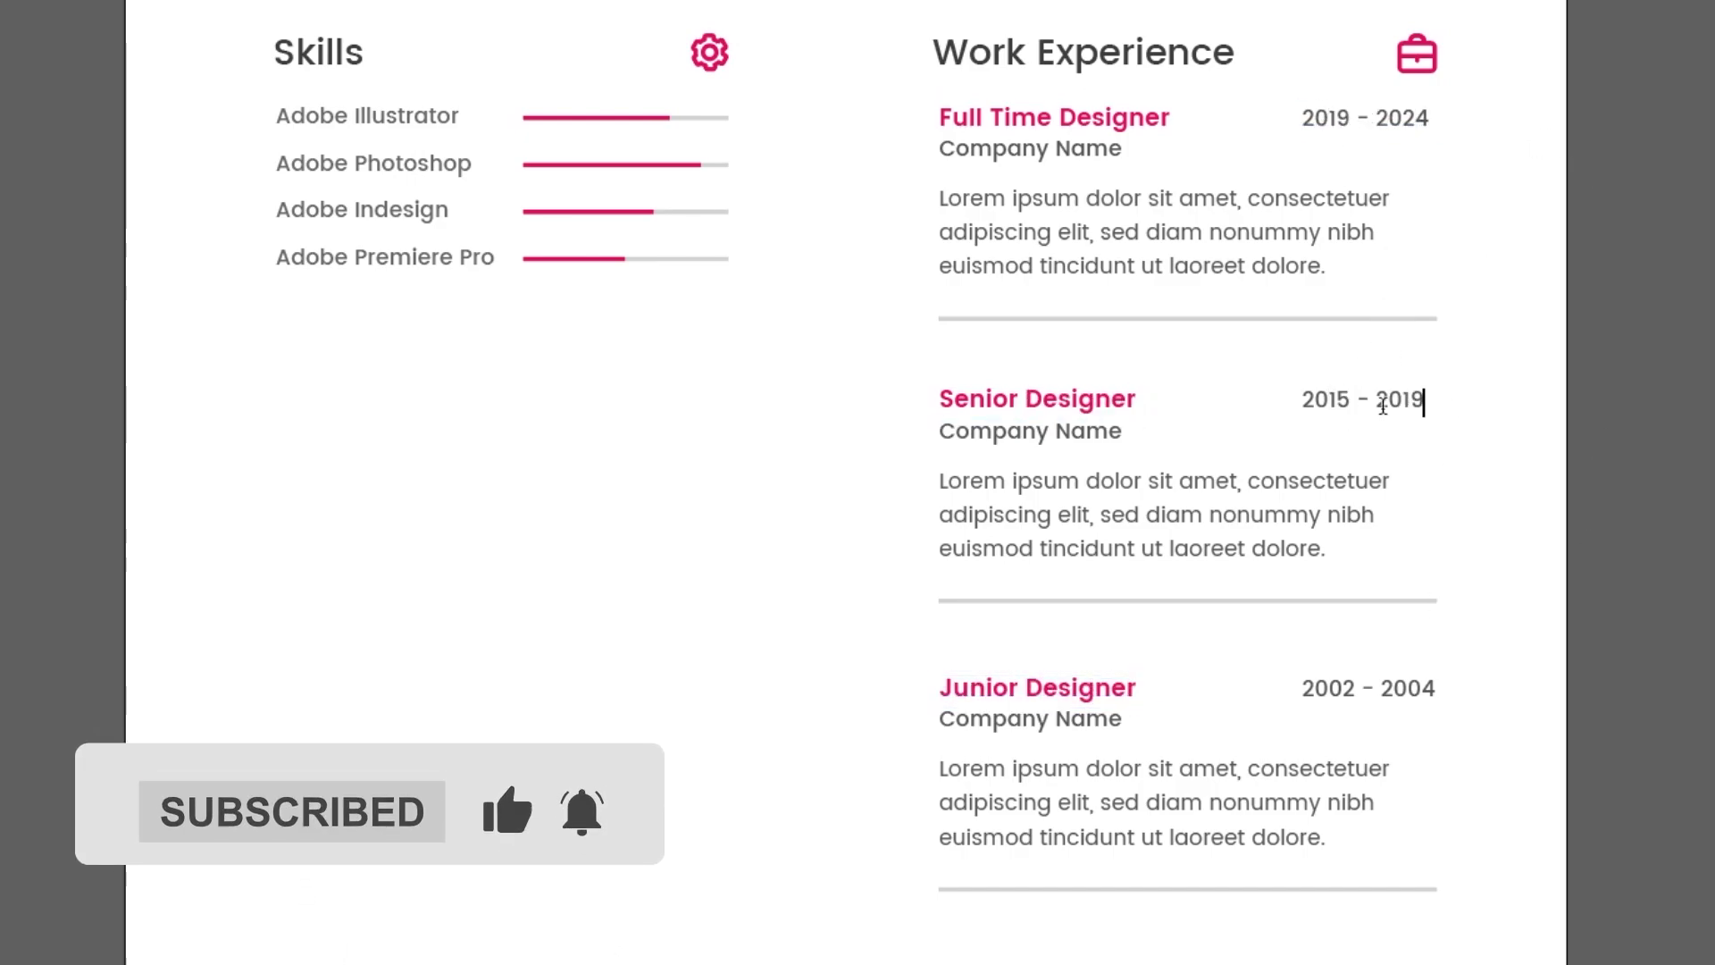
drag(1328, 688, 1359, 687)
text(12)
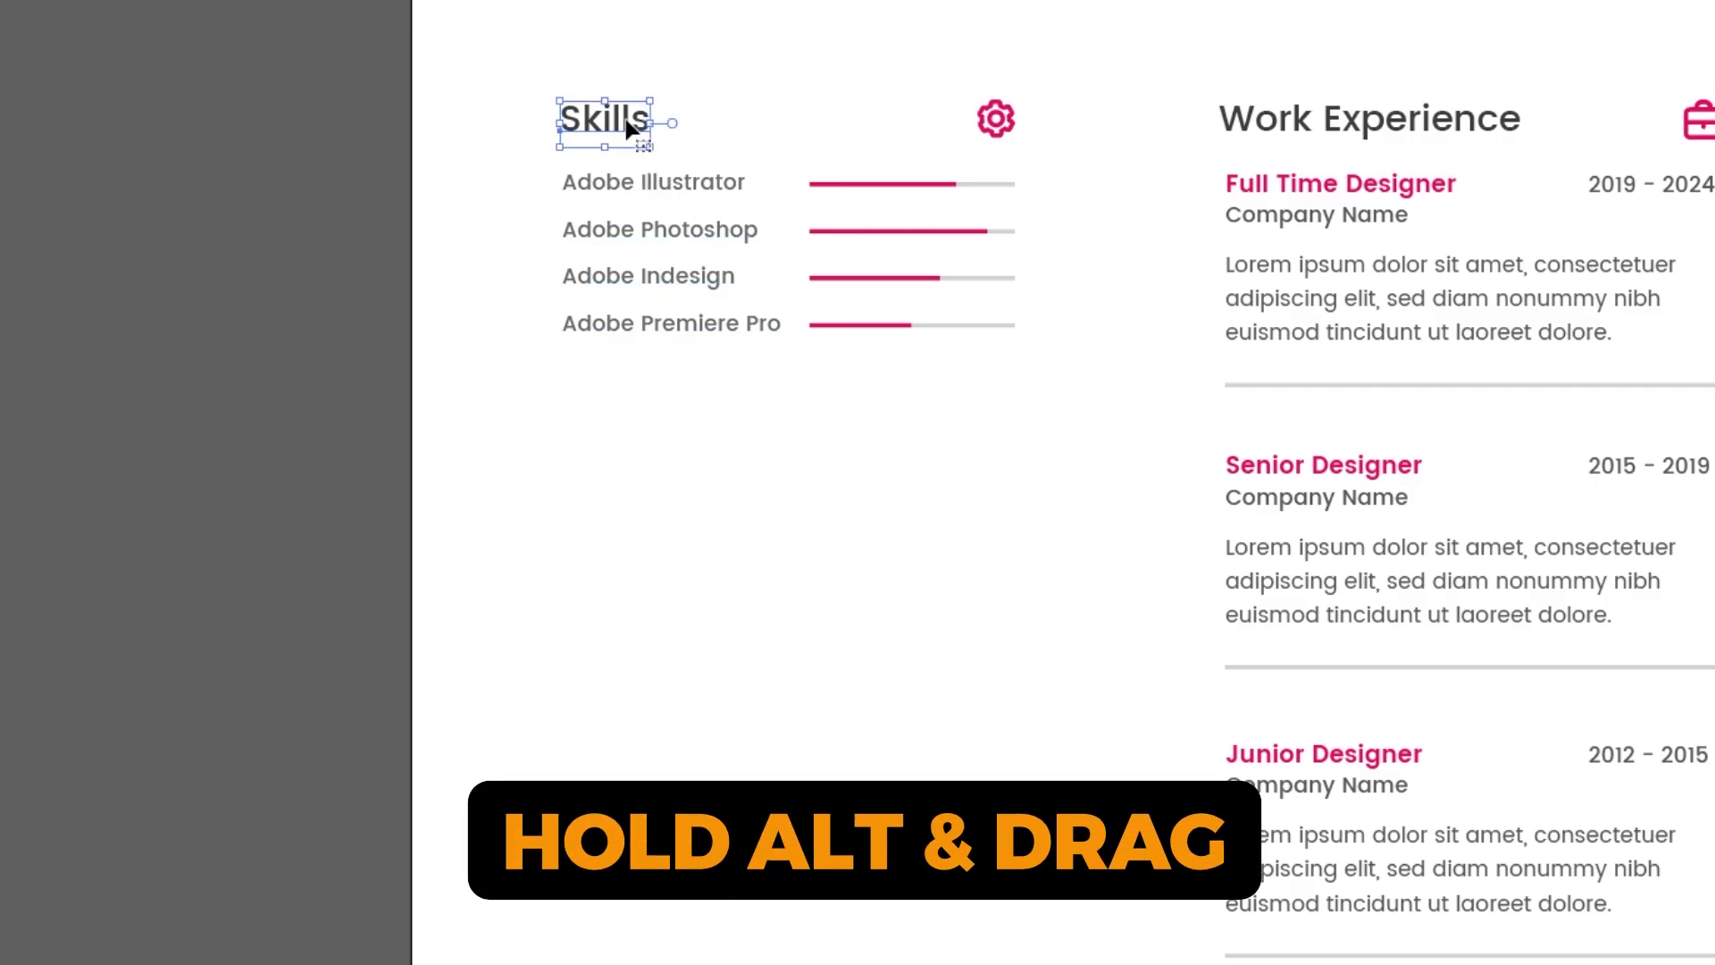
Copy the Skills heading below the skill bars and rename it Education
drag(629, 125, 629, 438)
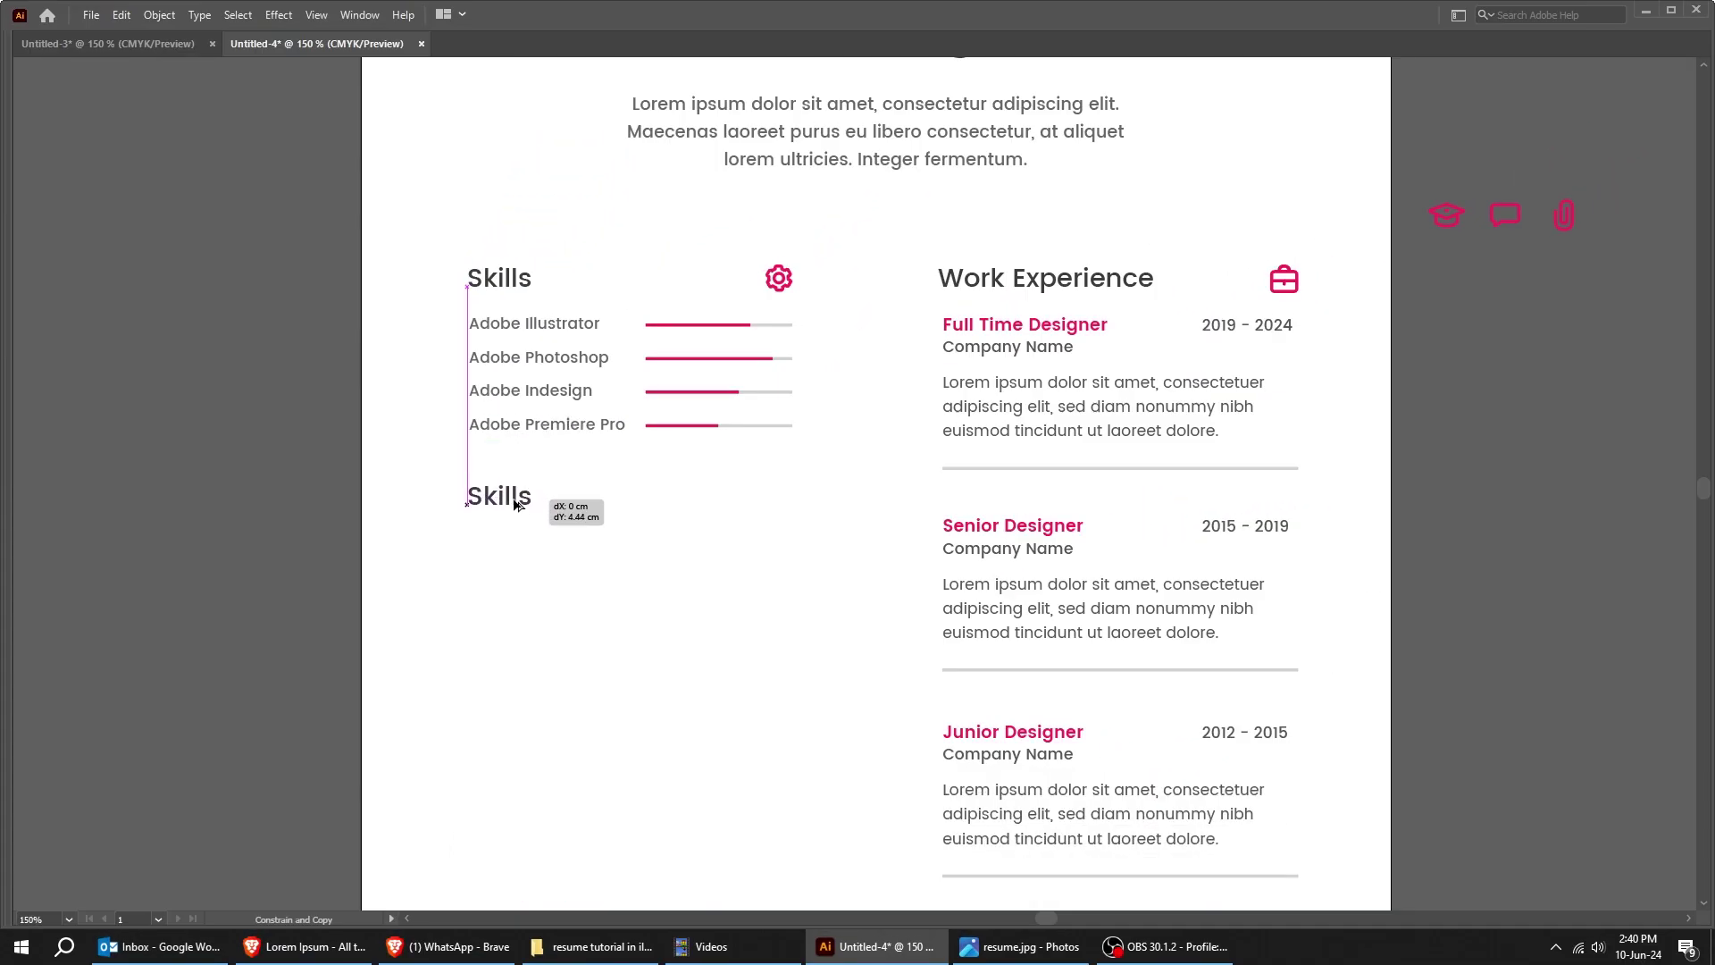
drag(515, 504, 515, 504)
double_click(515, 498)
text(Educatio)
Copy the first job title and company pair under Education, left-aligned with the skills list
click(982, 347)
drag(981, 348, 555, 572)
key(Tab)
shift+click(526, 429)
click(1164, 46)
drag(696, 693, 532, 577)
key(Up)
key(Up)
key(Up)
key(Up)
key(Up)
key(Left)
click(652, 616)
Replace the copied Company Name line with University/Institution
click(609, 571)
click(643, 621)
double_click(593, 602)
key(ctrl+a)
text(Univ)
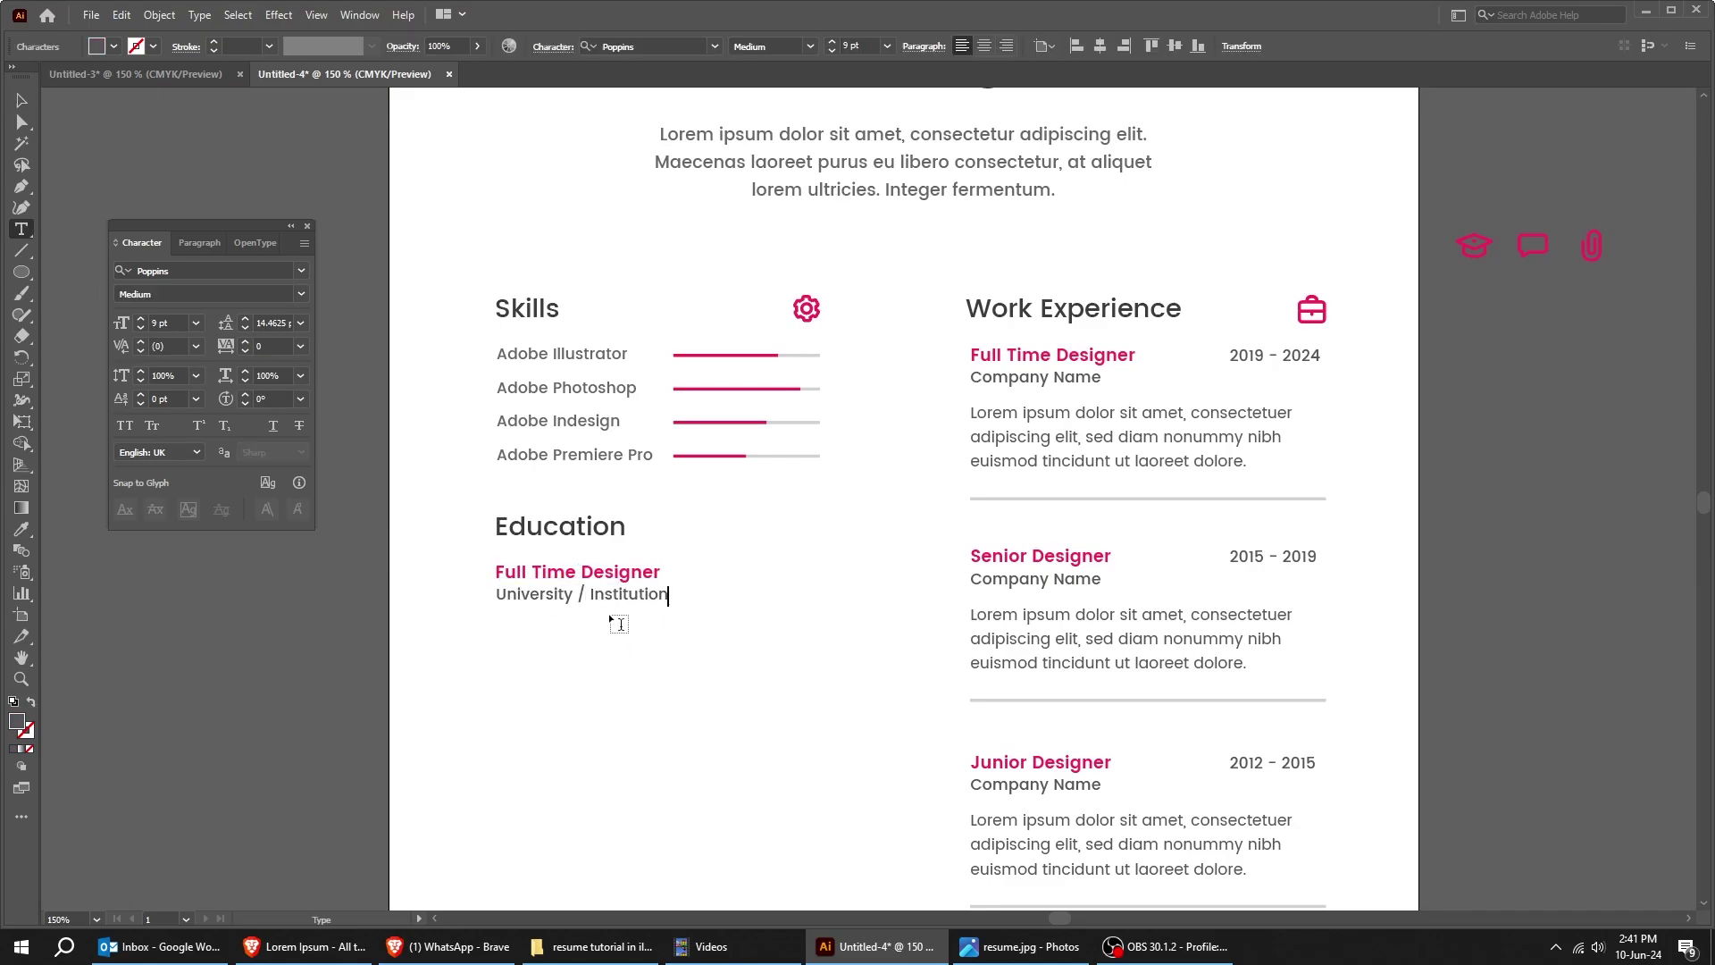
key(Escape)
click(681, 684)
Duplicate the Education entry into a second column and retype its heading
drag(632, 580, 840, 579)
double_click(738, 578)
key(ctrl+a)
text(C)
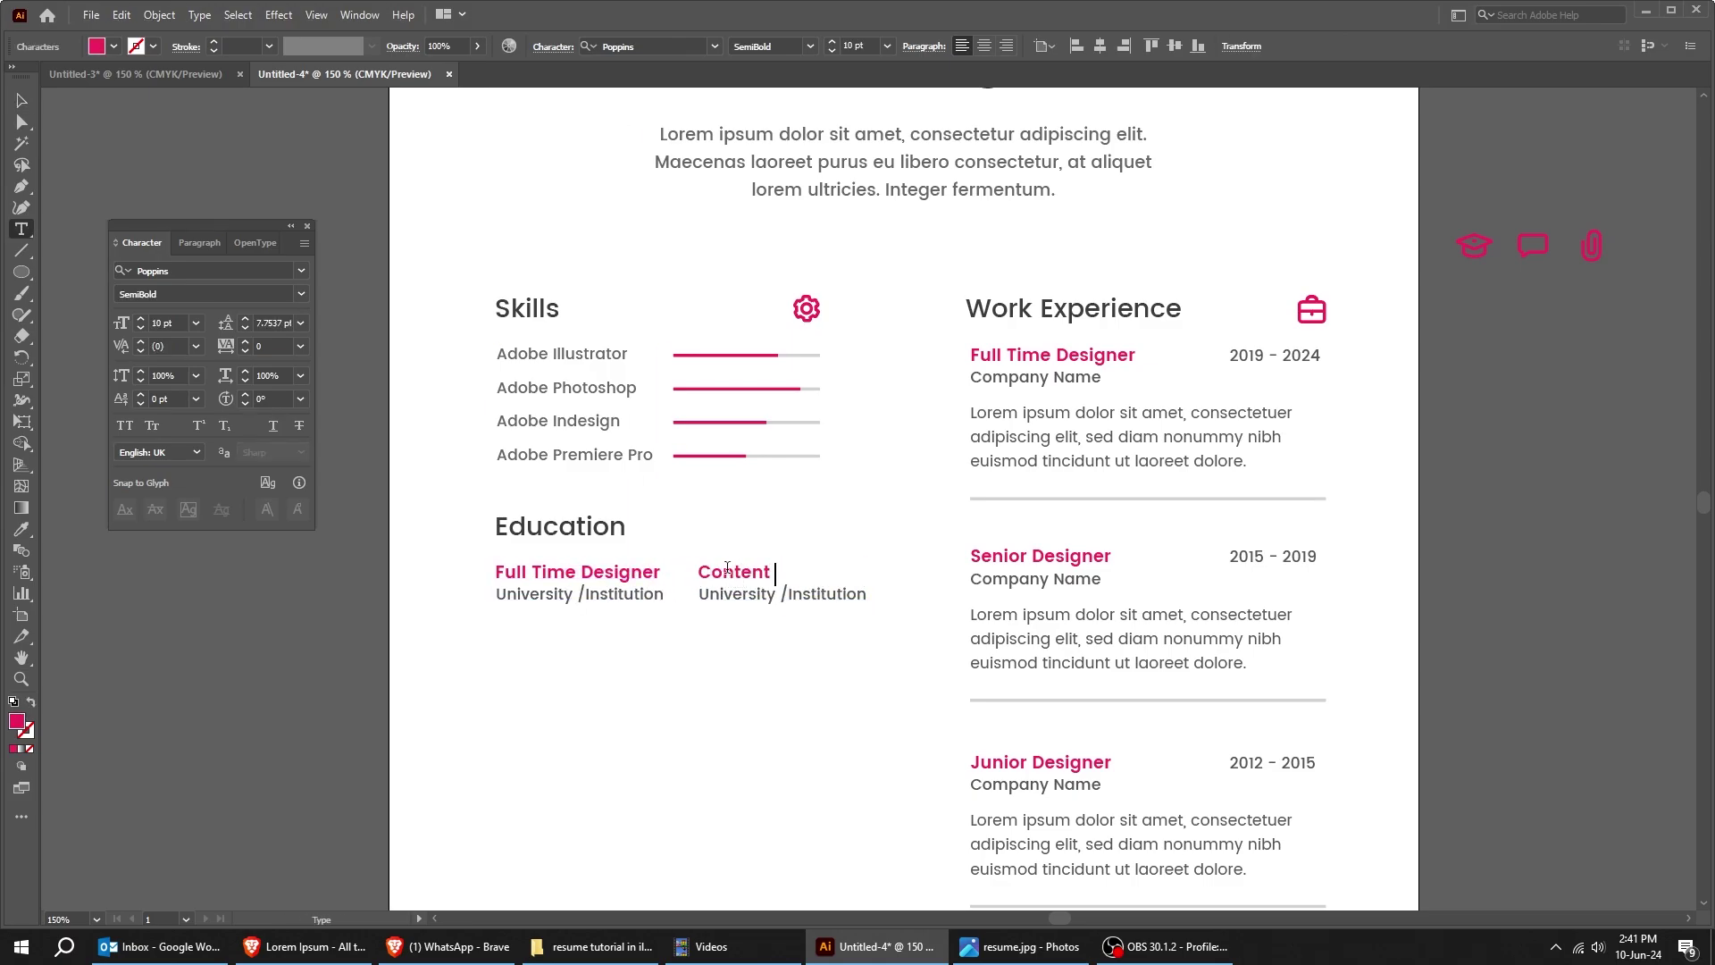
key(ctrl+equal)
click(884, 603)
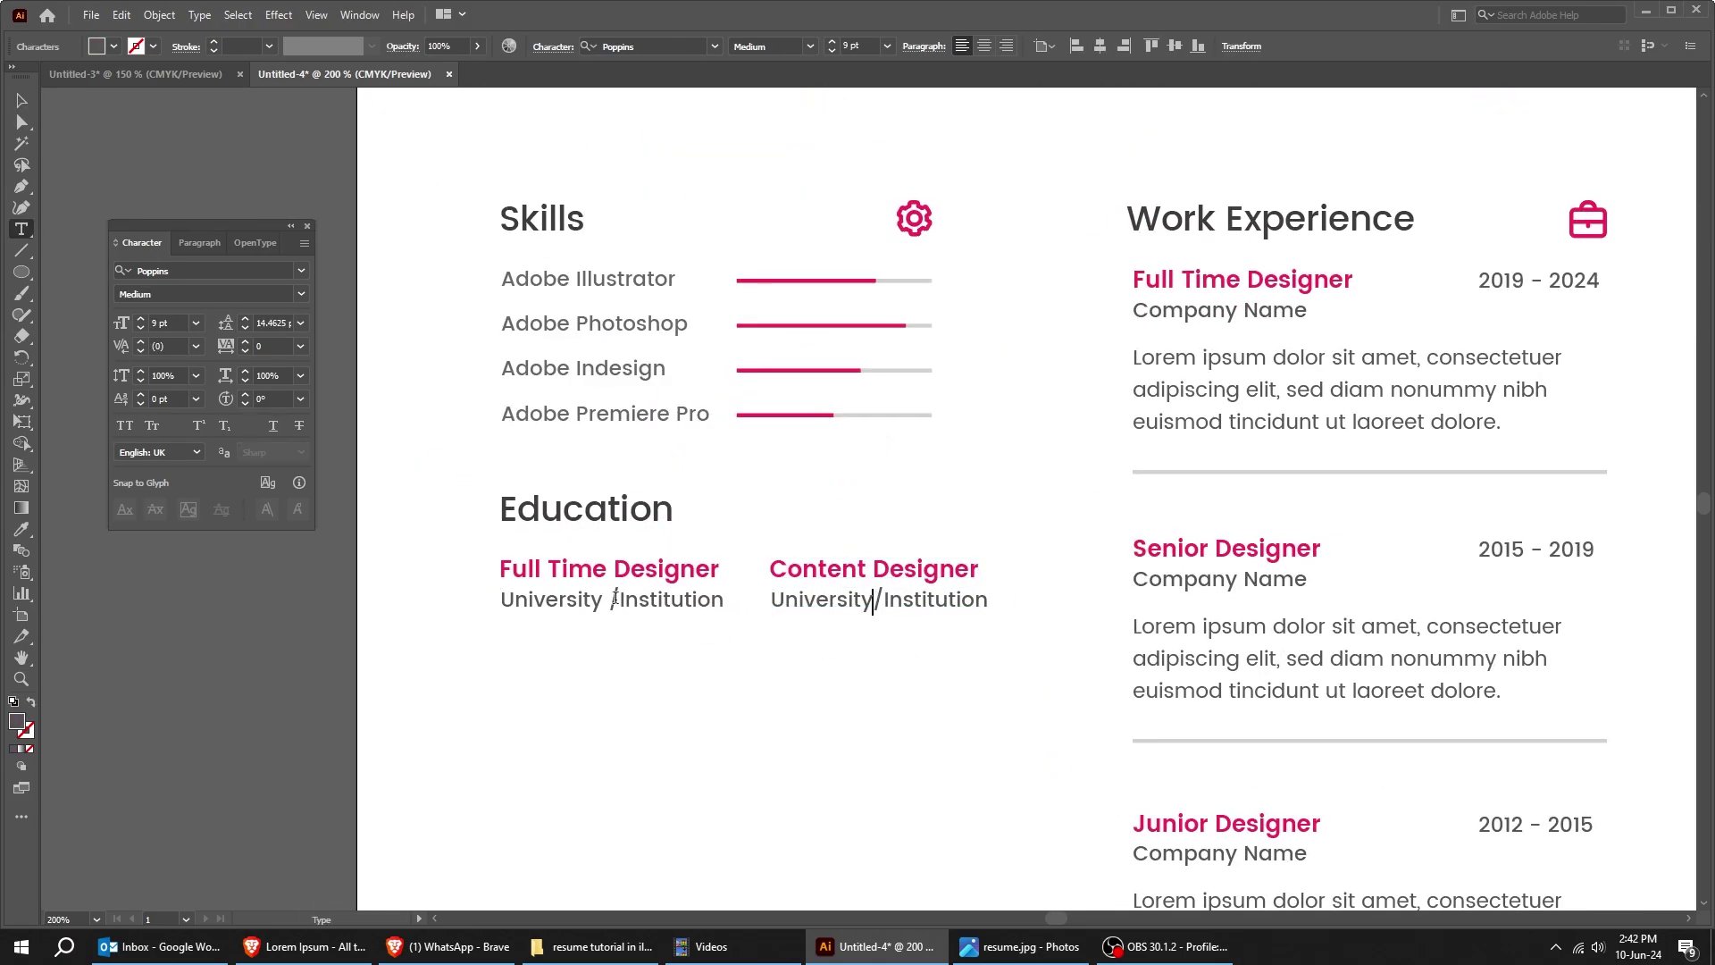
key(Escape)
click(755, 706)
Place the graduation cap icon beside the Education heading
drag(1096, 512, 1045, 582)
key(ctrl+minus)
drag(1531, 281, 863, 566)
scroll(935, 560, down, 2)
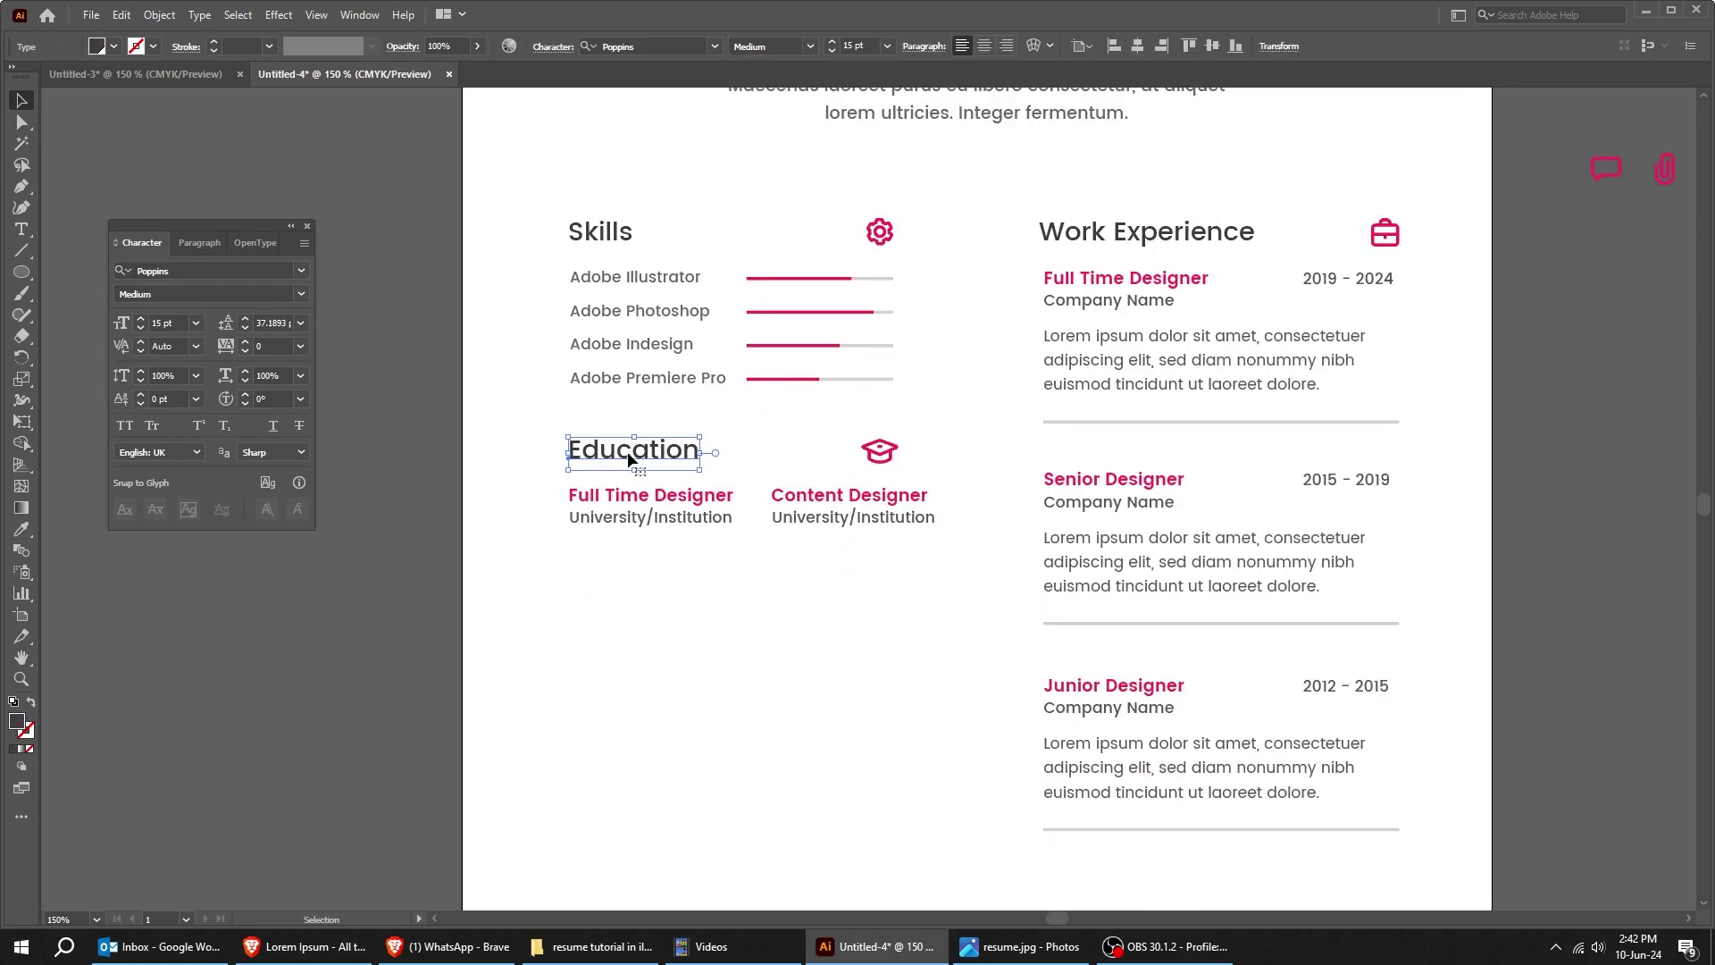
drag(541, 439, 804, 579)
Copy the Education block below it and rename the heading Languages
drag(695, 520, 695, 657)
drag(540, 564, 1037, 753)
double_click(650, 591)
key(ctrl+a)
text(Lang)
List English as Fluent/Mother Tongue and French as Basic under Languages
triple_click(618, 638)
text(English)
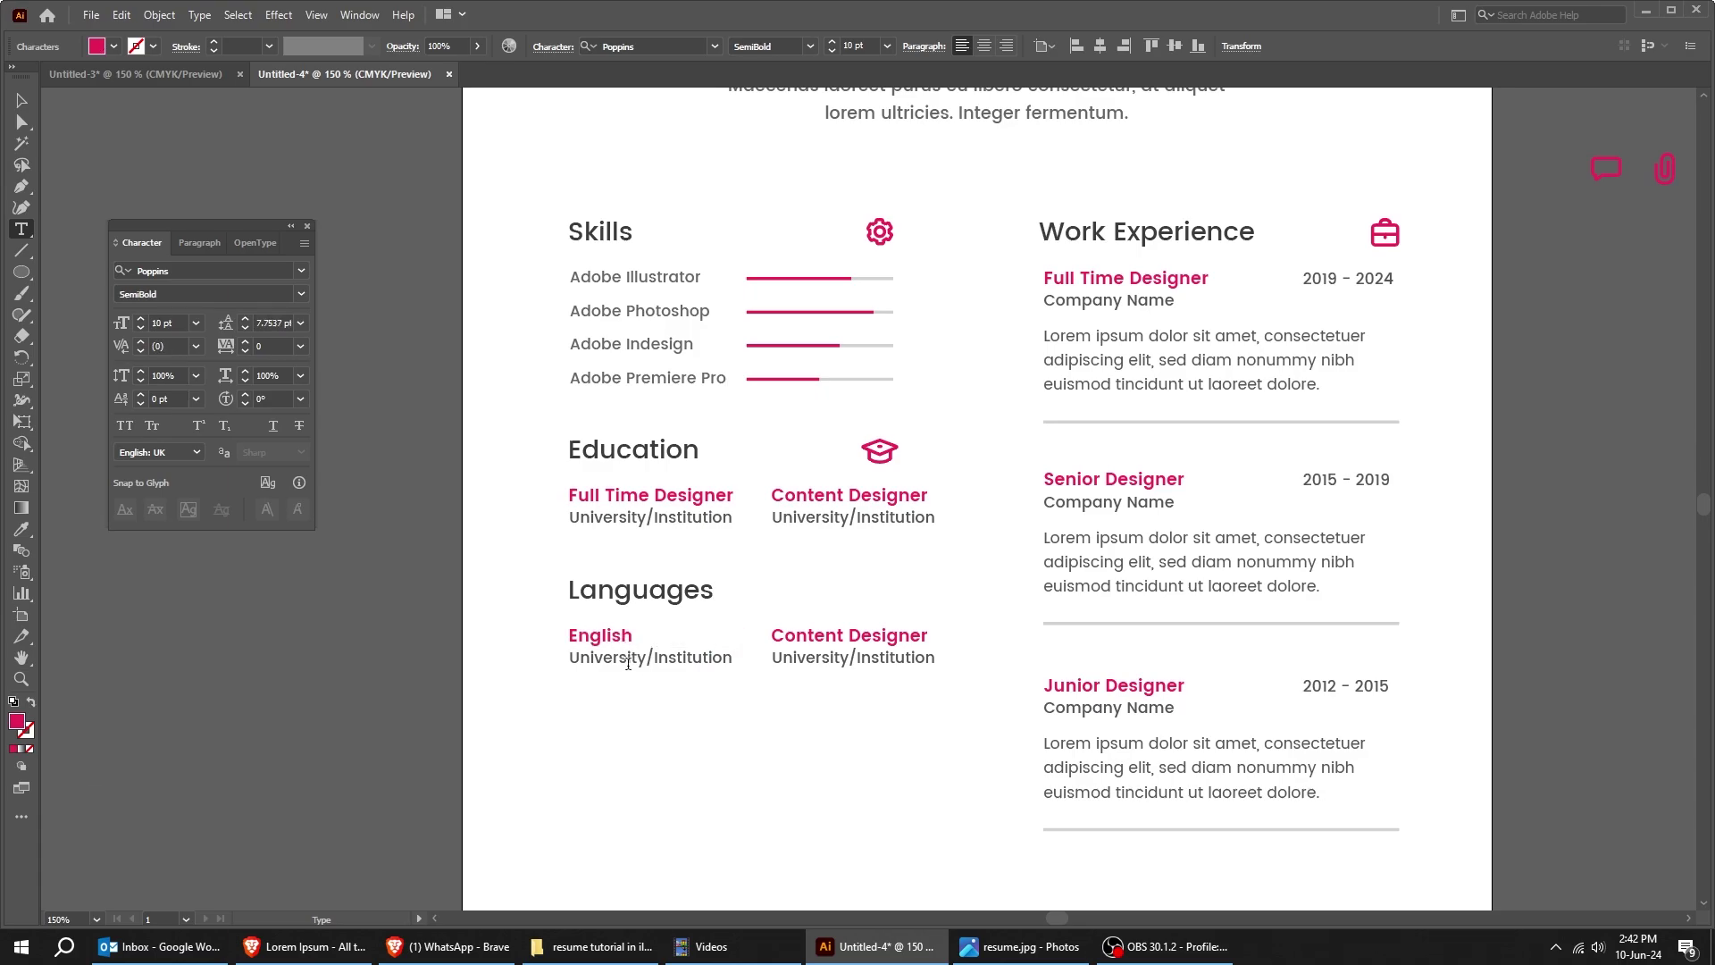
triple_click(625, 661)
text(Fluent/Mother Tongue)
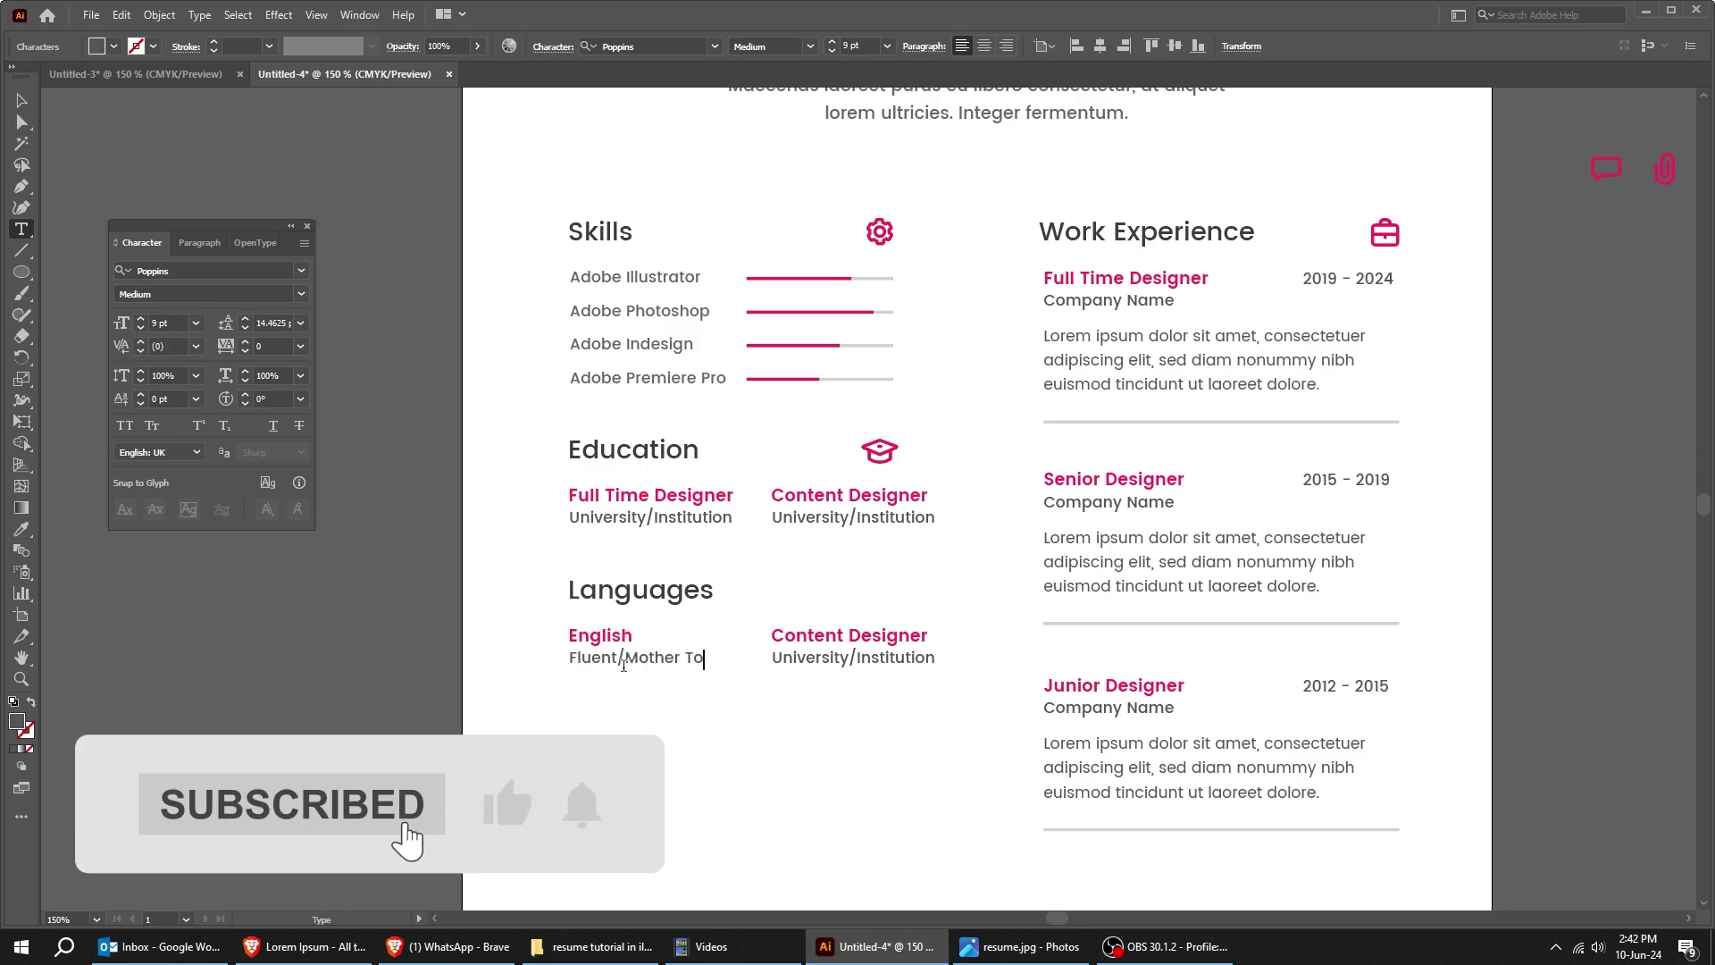
triple_click(804, 636)
text(French)
triple_click(810, 657)
text(Basic)
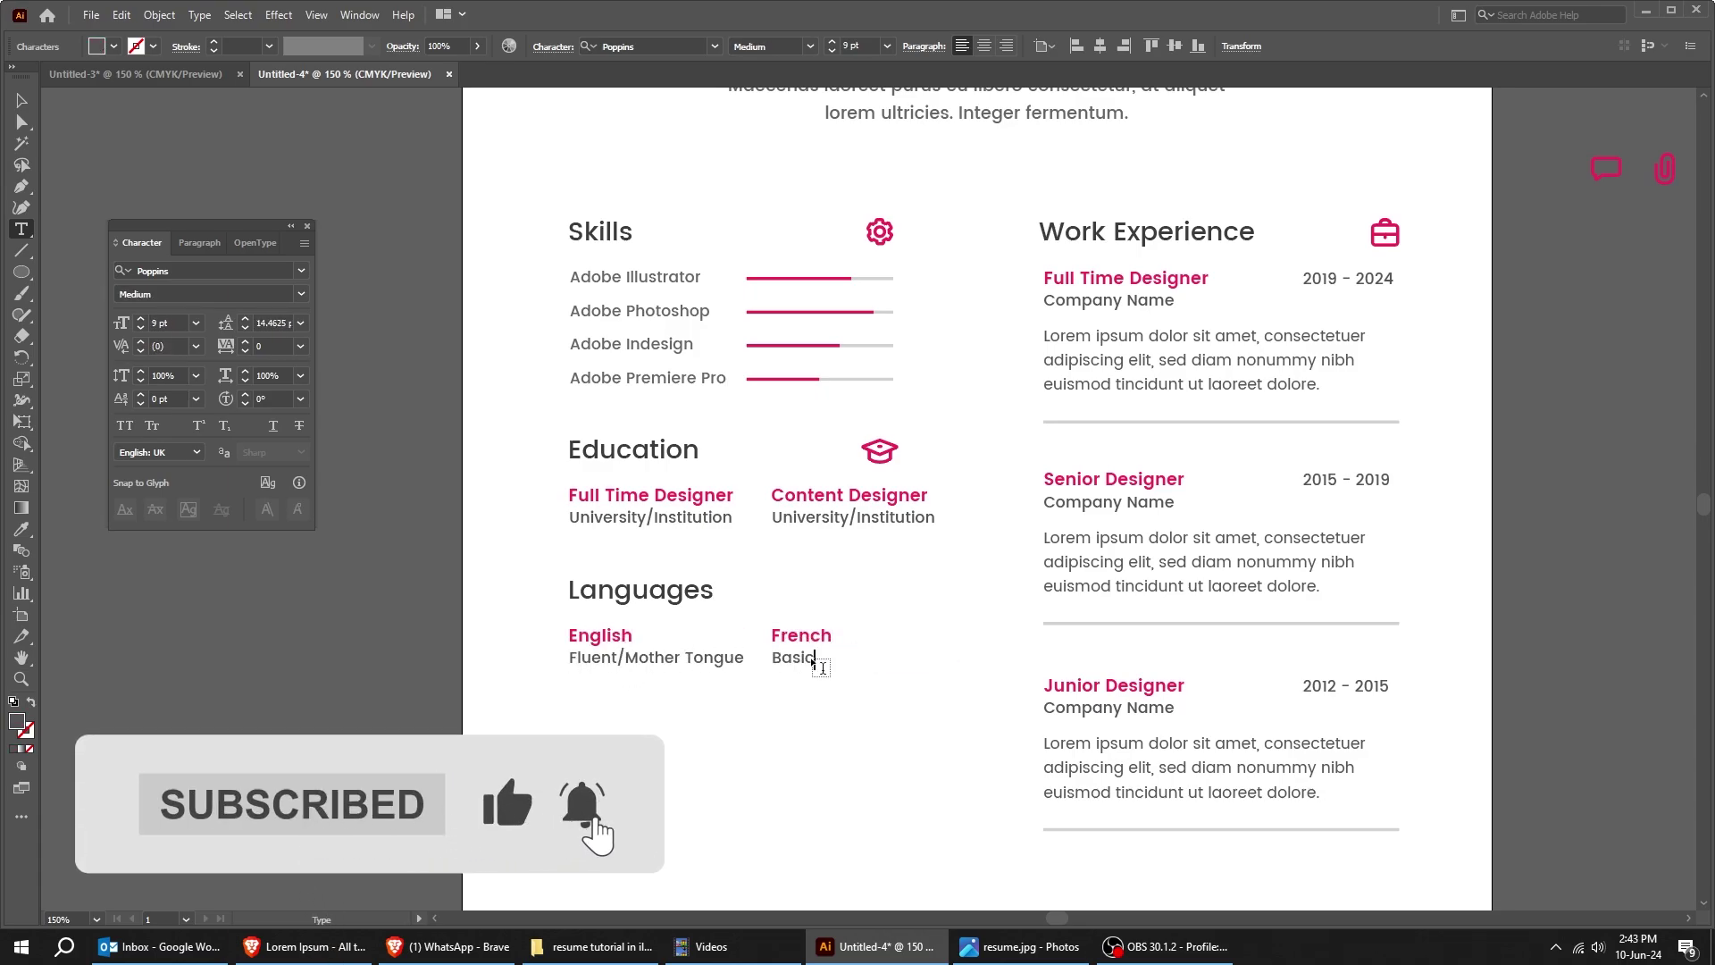
Copy the Languages heading further down and rename it Portfolio
ctrl+click(641, 591)
drag(641, 591, 643, 750)
triple_click(641, 752)
text(Portfolio)
key(Escape)
click(813, 784)
drag(657, 662, 793, 750)
triple_click(784, 744)
text(www.portfolio.com)
key(Escape)
Put the chat icon by Languages and paperclip by Portfolio, aligned with the cap and gear icons
scroll(946, 683, right, 2)
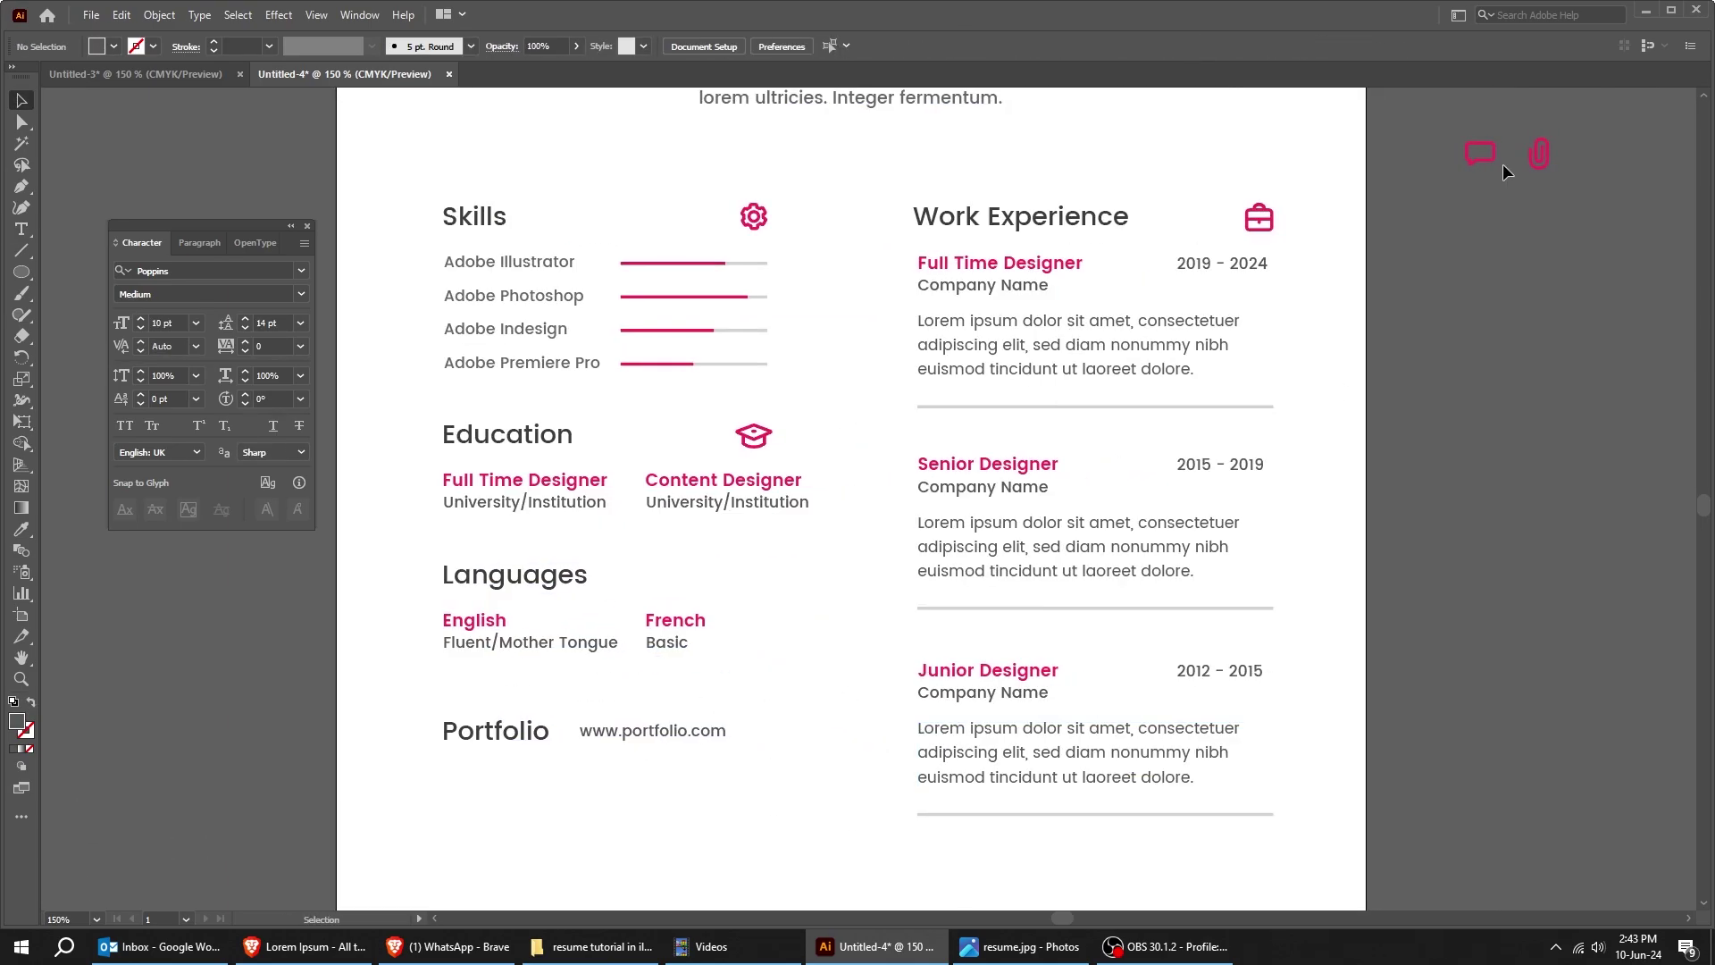
drag(1492, 159, 764, 579)
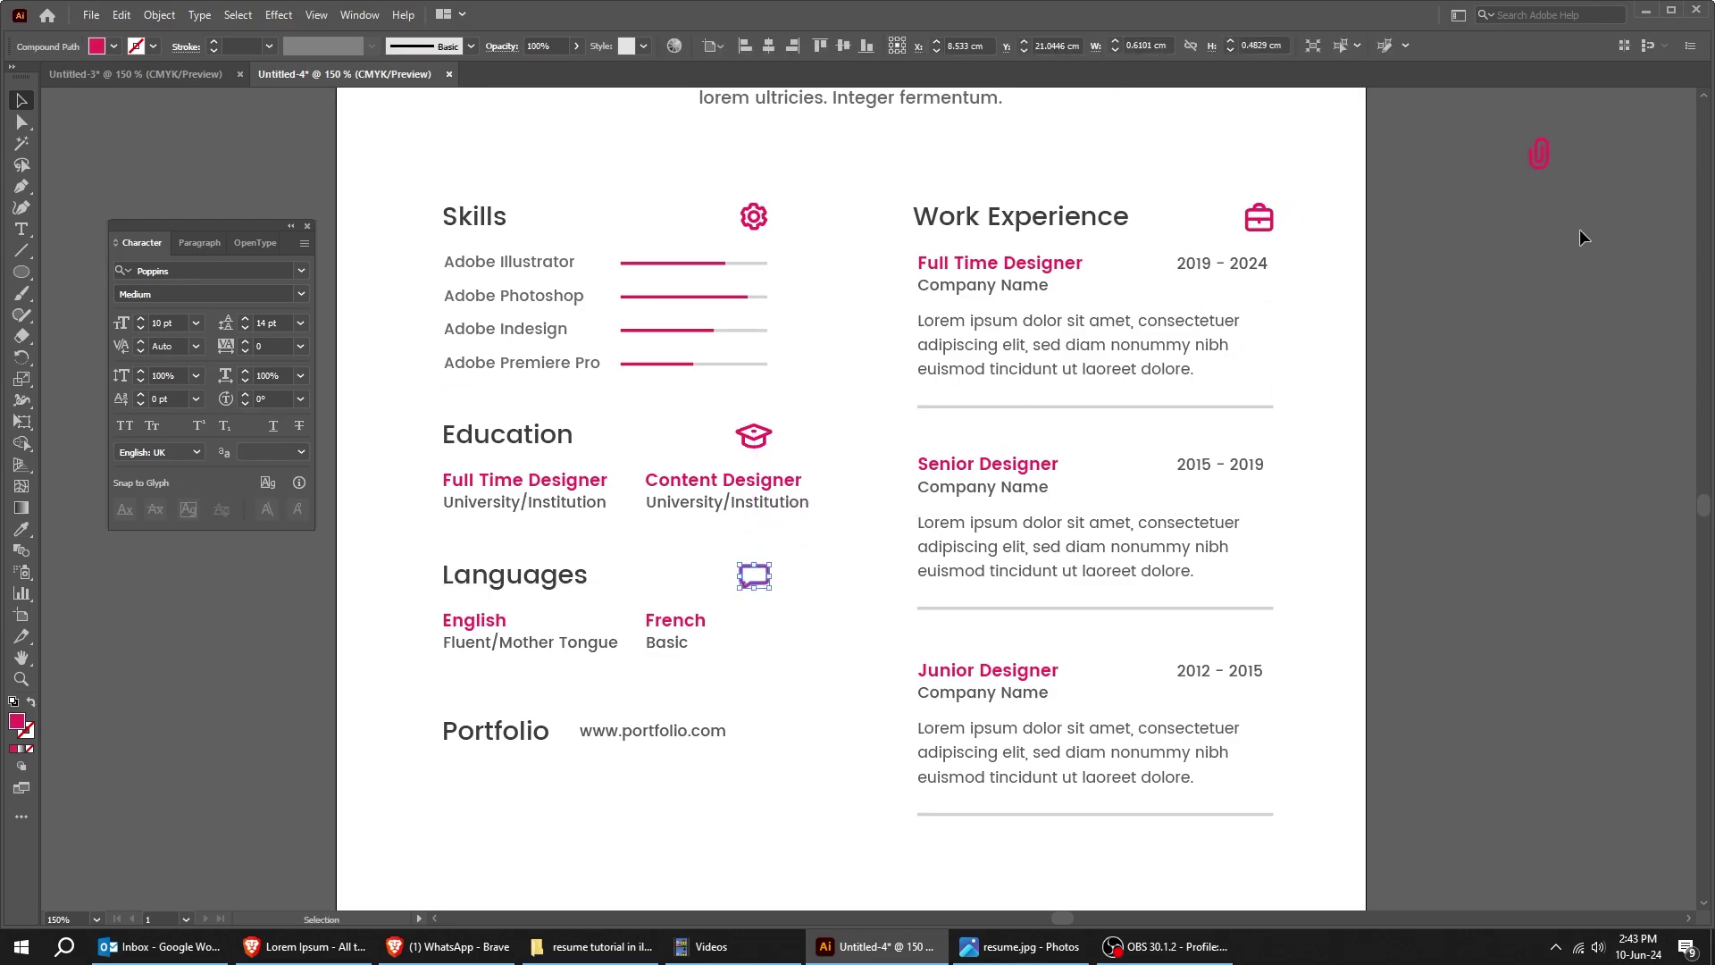
drag(1541, 165, 756, 735)
shift+click(754, 585)
shift+click(753, 442)
shift+click(755, 225)
click(768, 45)
click(816, 811)
Select all the CV body content and shift it further down the page
scroll(826, 732, down, 2)
key(ctrl+minus)
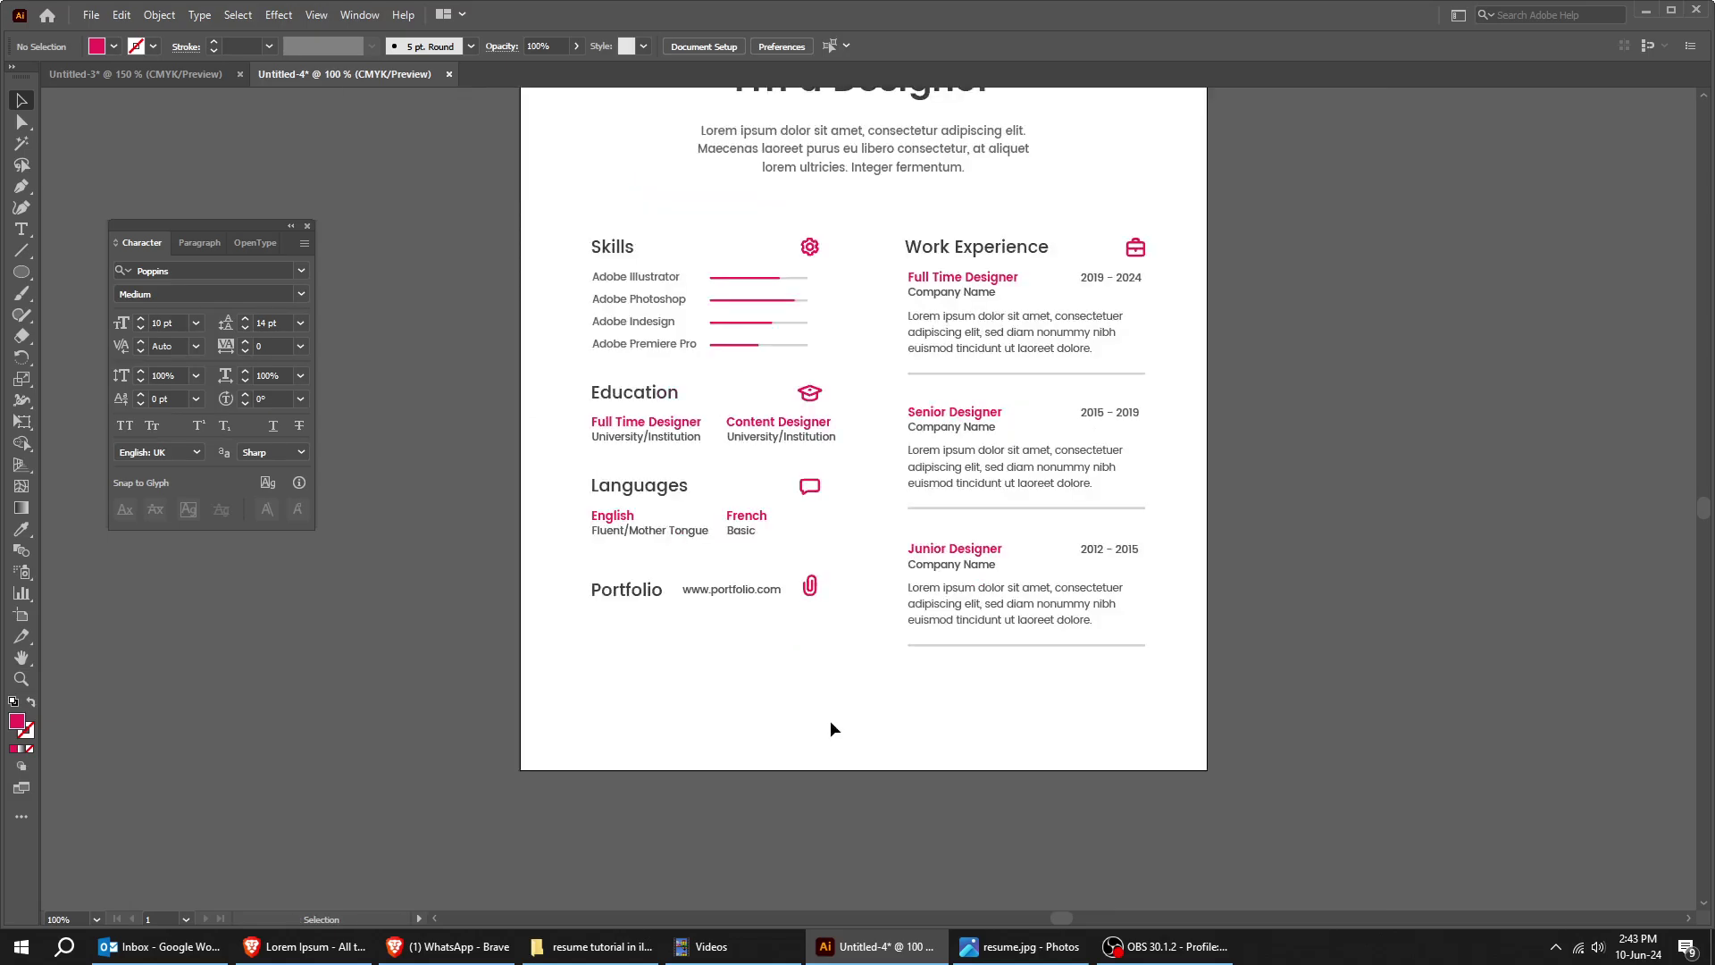
scroll(861, 616, up, 2)
drag(812, 686, 772, 714)
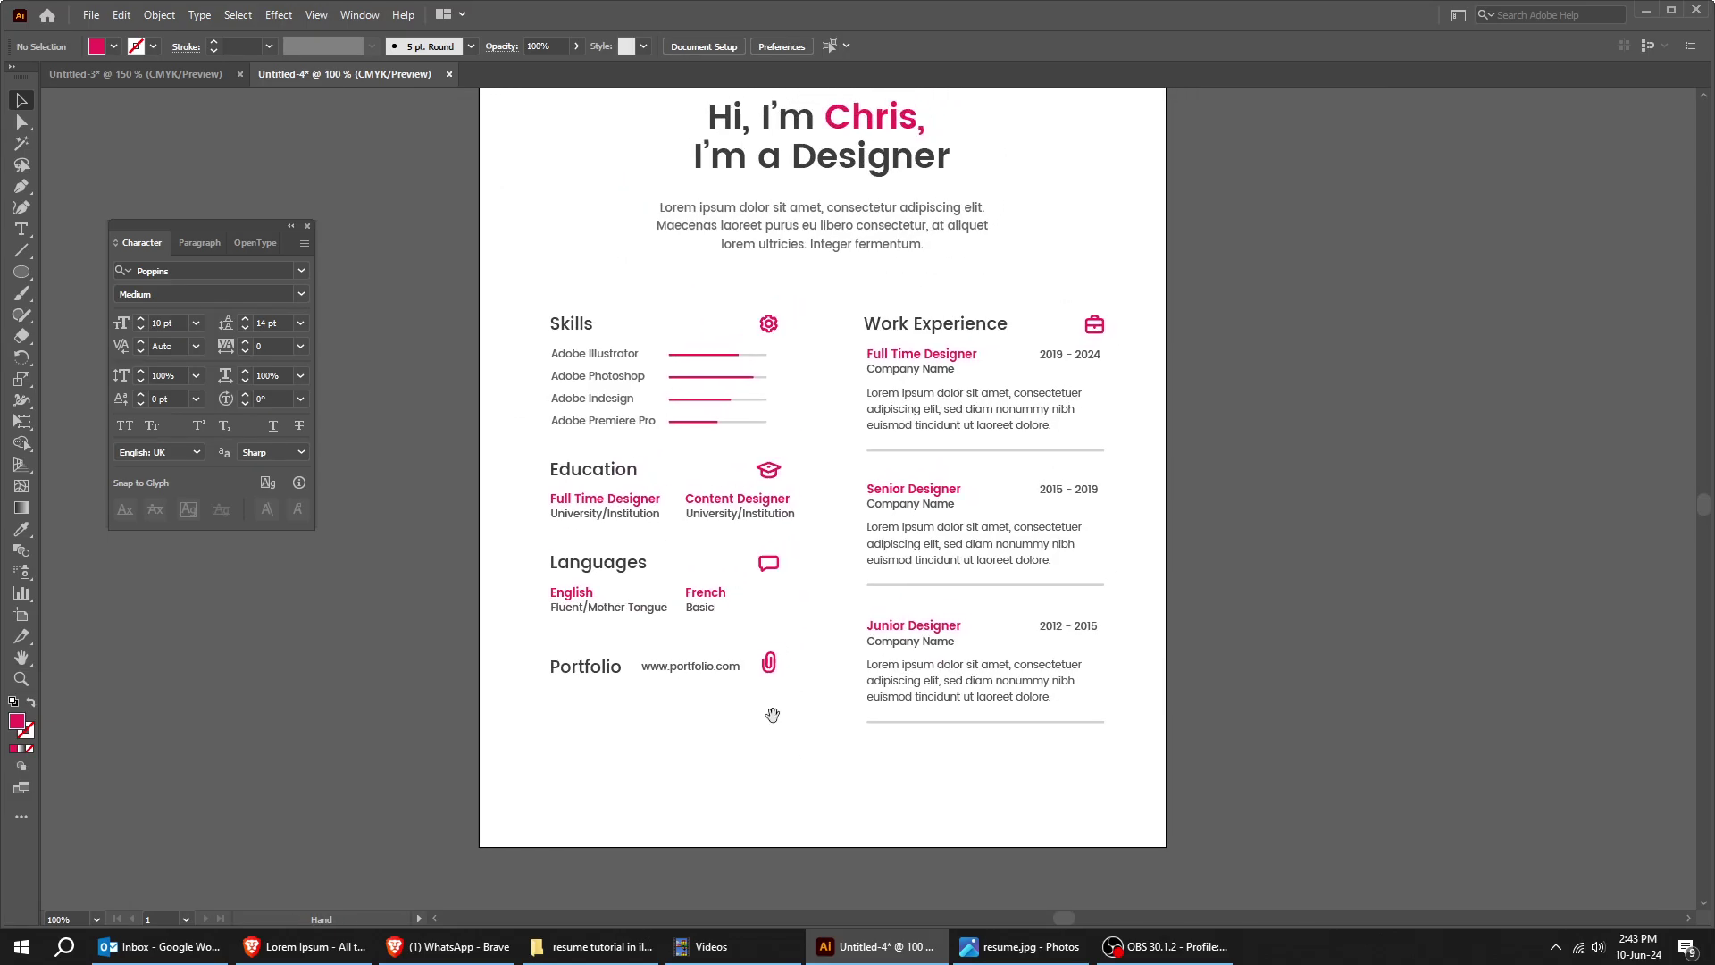
drag(715, 532, 1186, 790)
key(shift+Down)
key(shift+Down)
key(shift+Down)
key(shift+Down)
key(shift+Down)
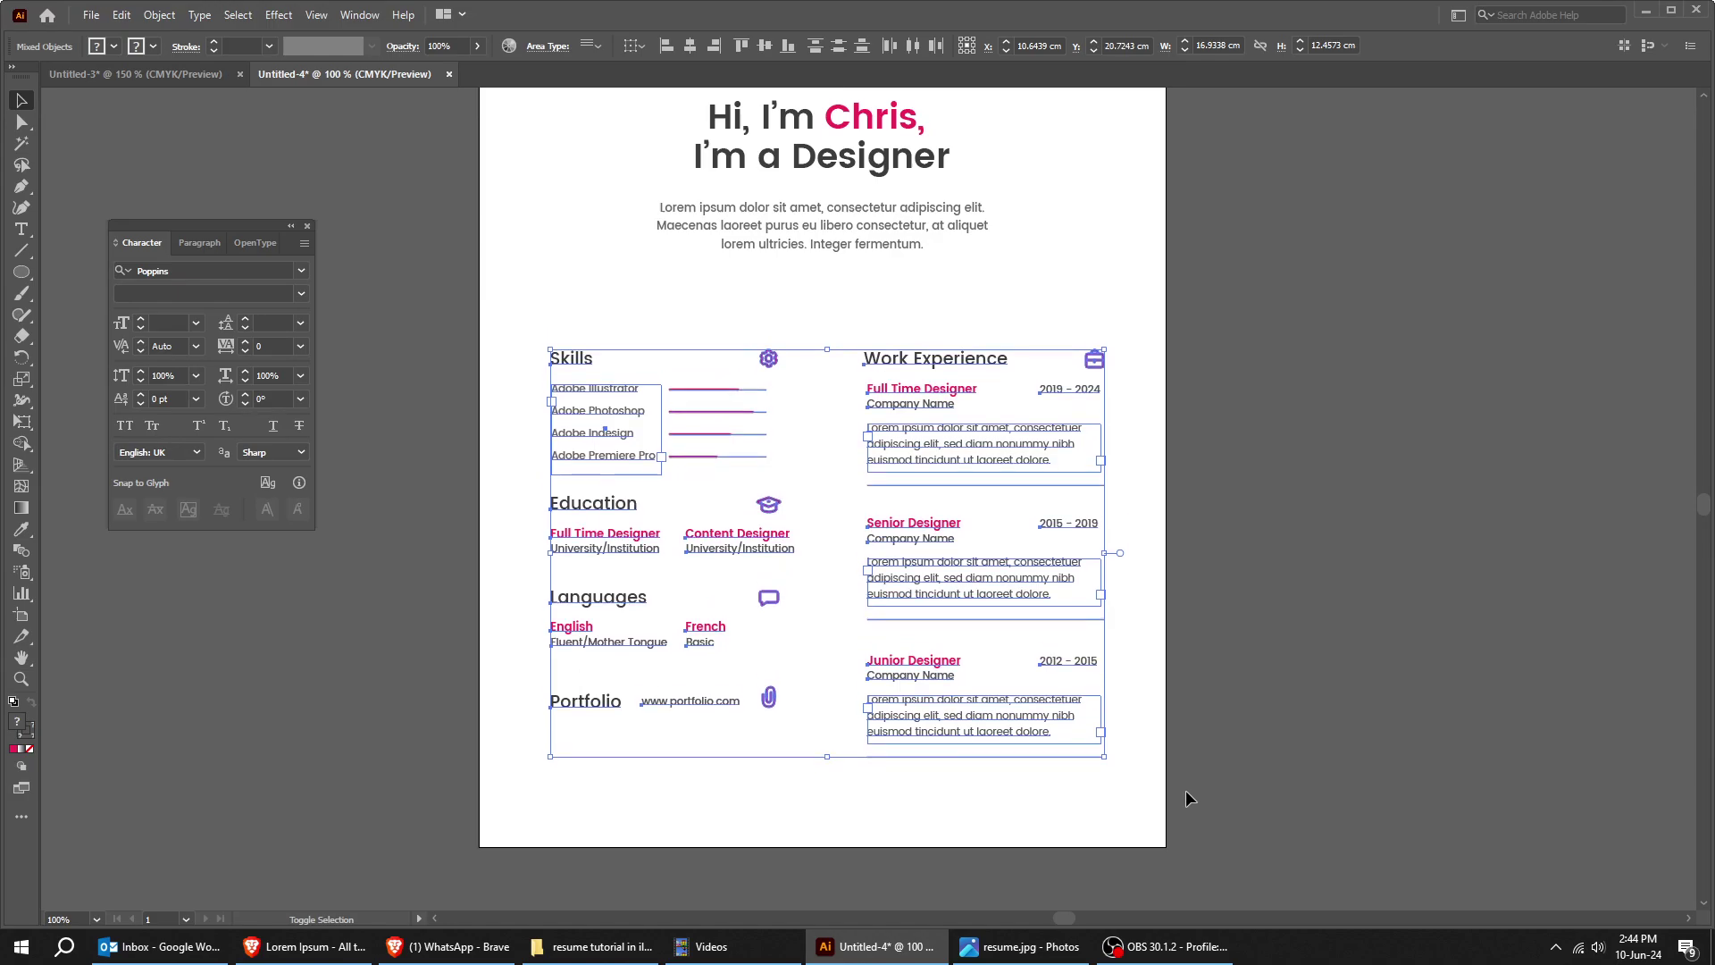
Draw a 21 cm by 1.71 cm rectangle across the bottom edge of the page
click(1193, 775)
drag(933, 733, 913, 570)
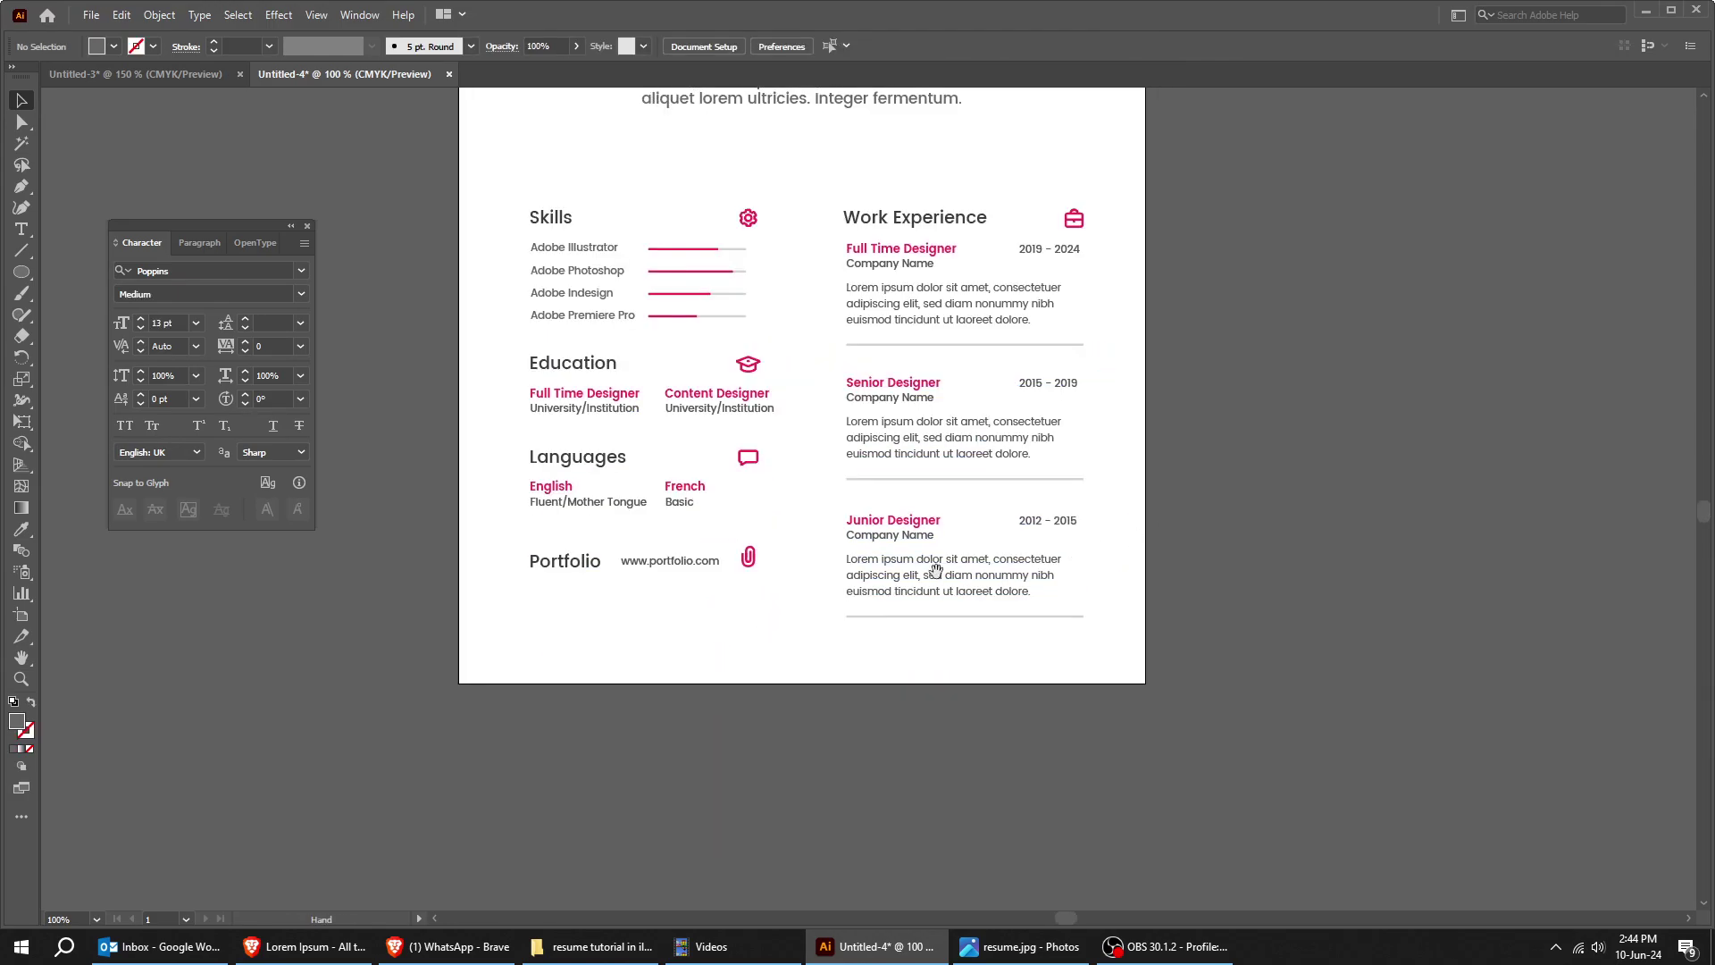
drag(32, 276, 71, 271)
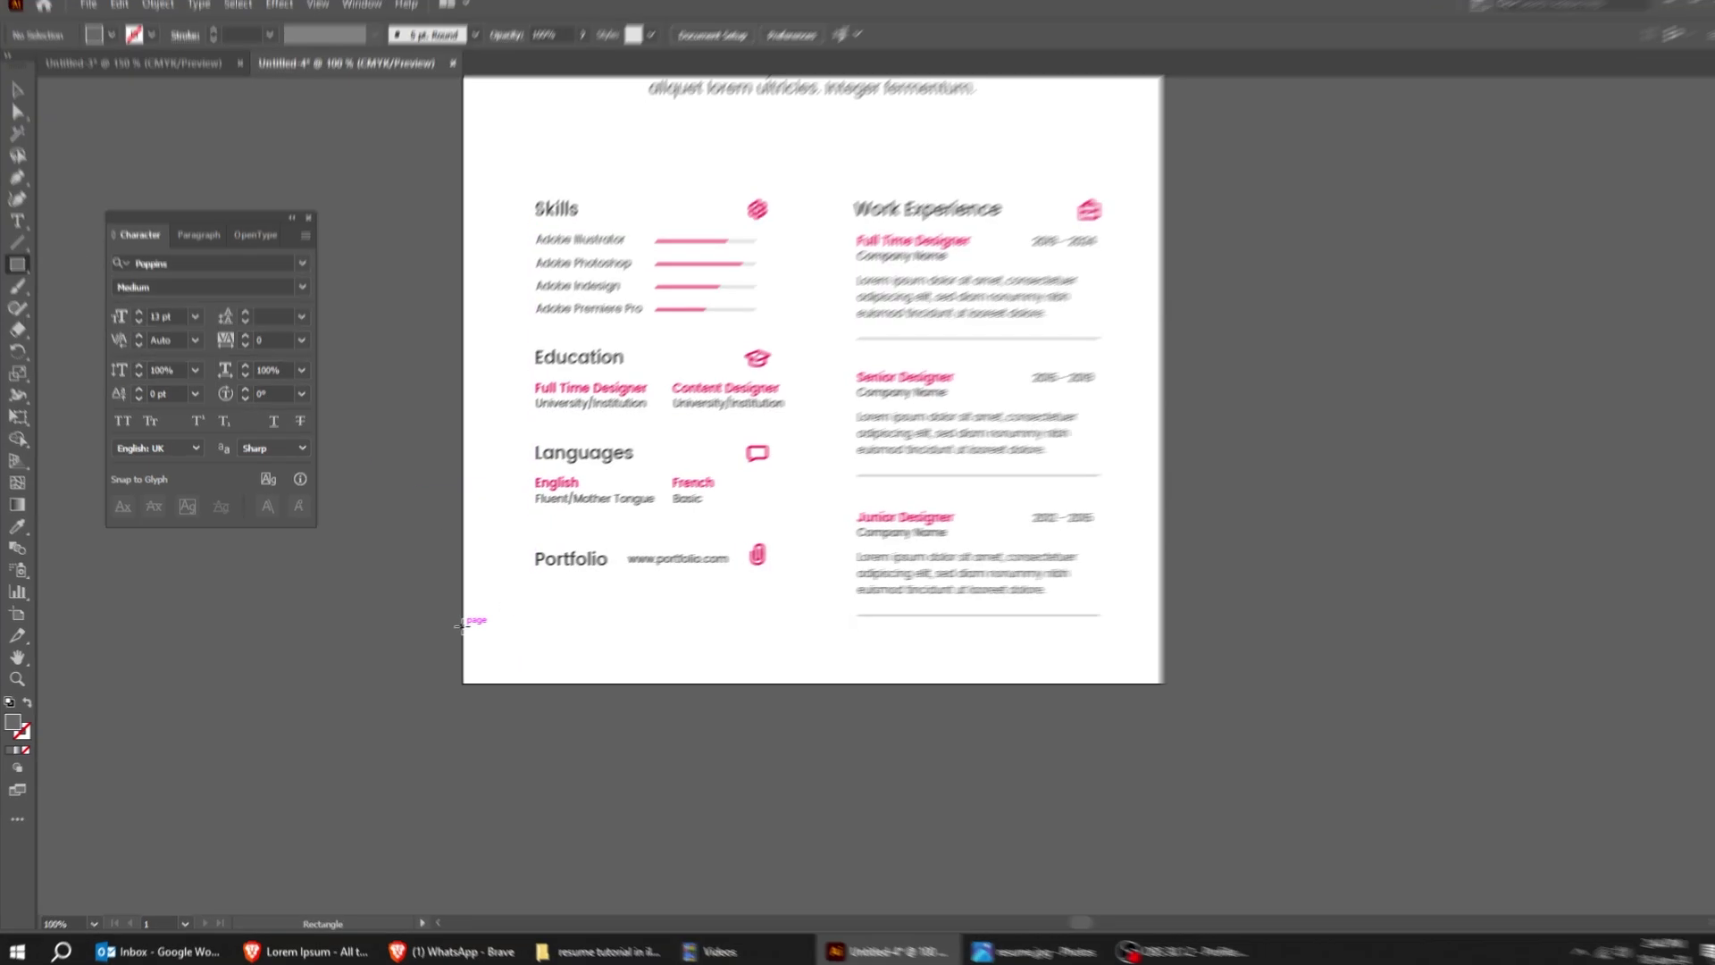
drag(463, 625, 1170, 682)
drag(1518, 685, 1509, 685)
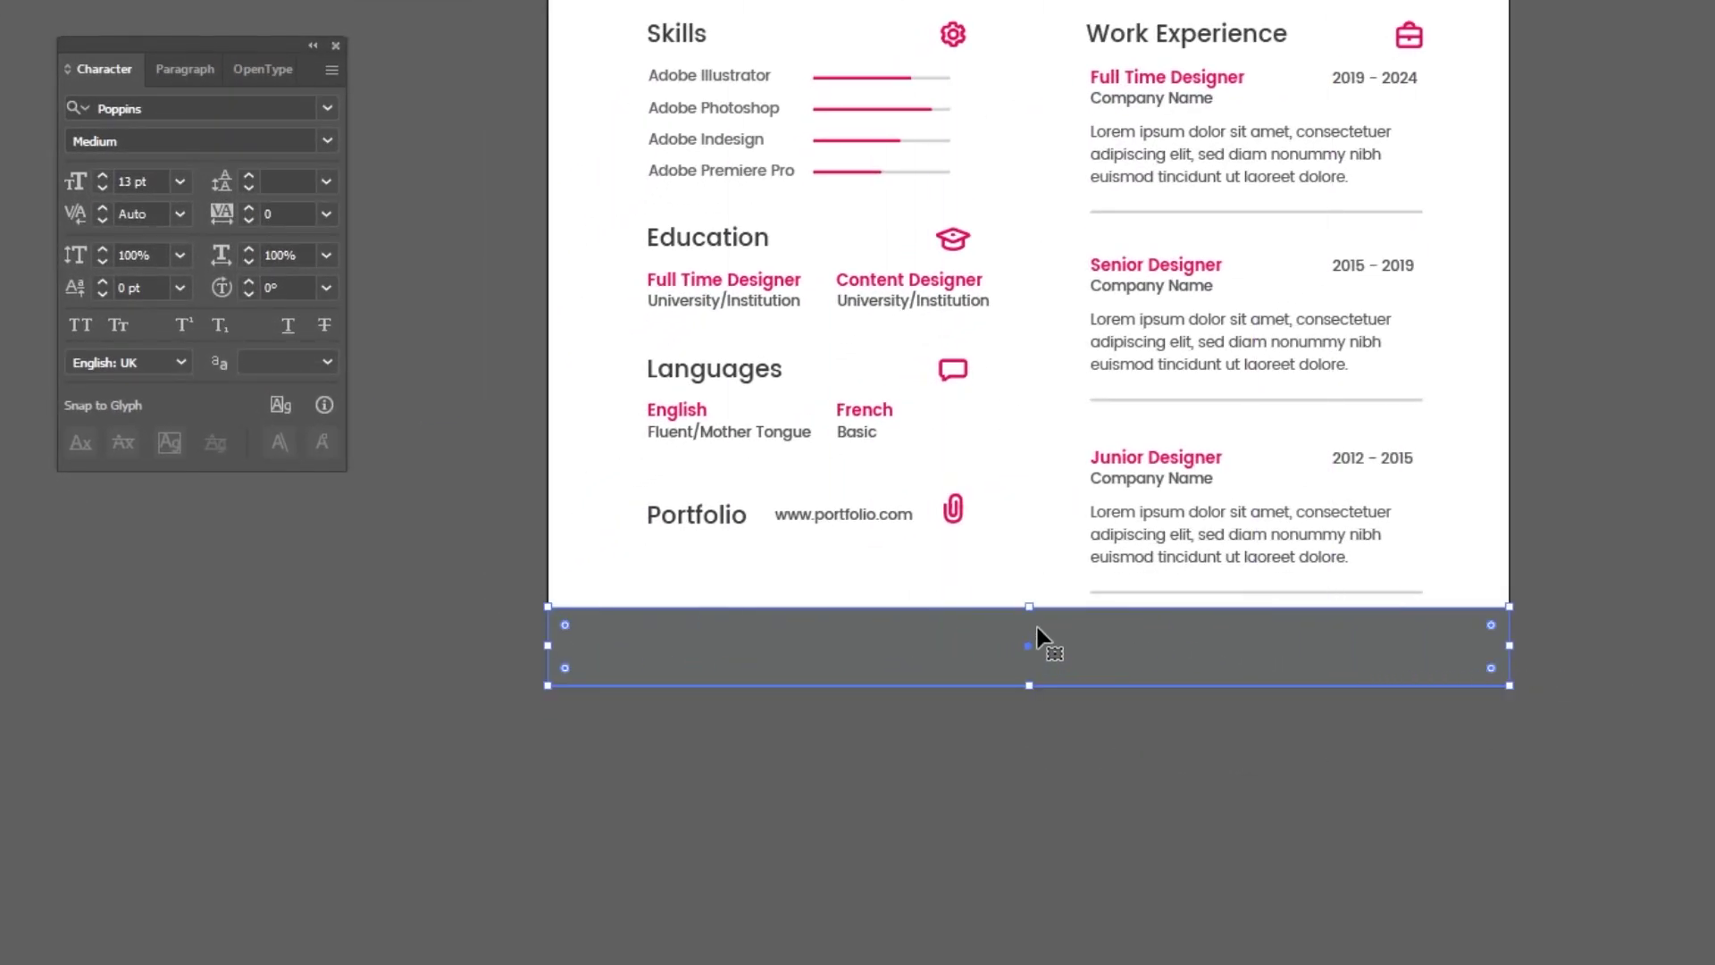
drag(1032, 612, 1035, 608)
key(space)
drag(1027, 304, 1069, 587)
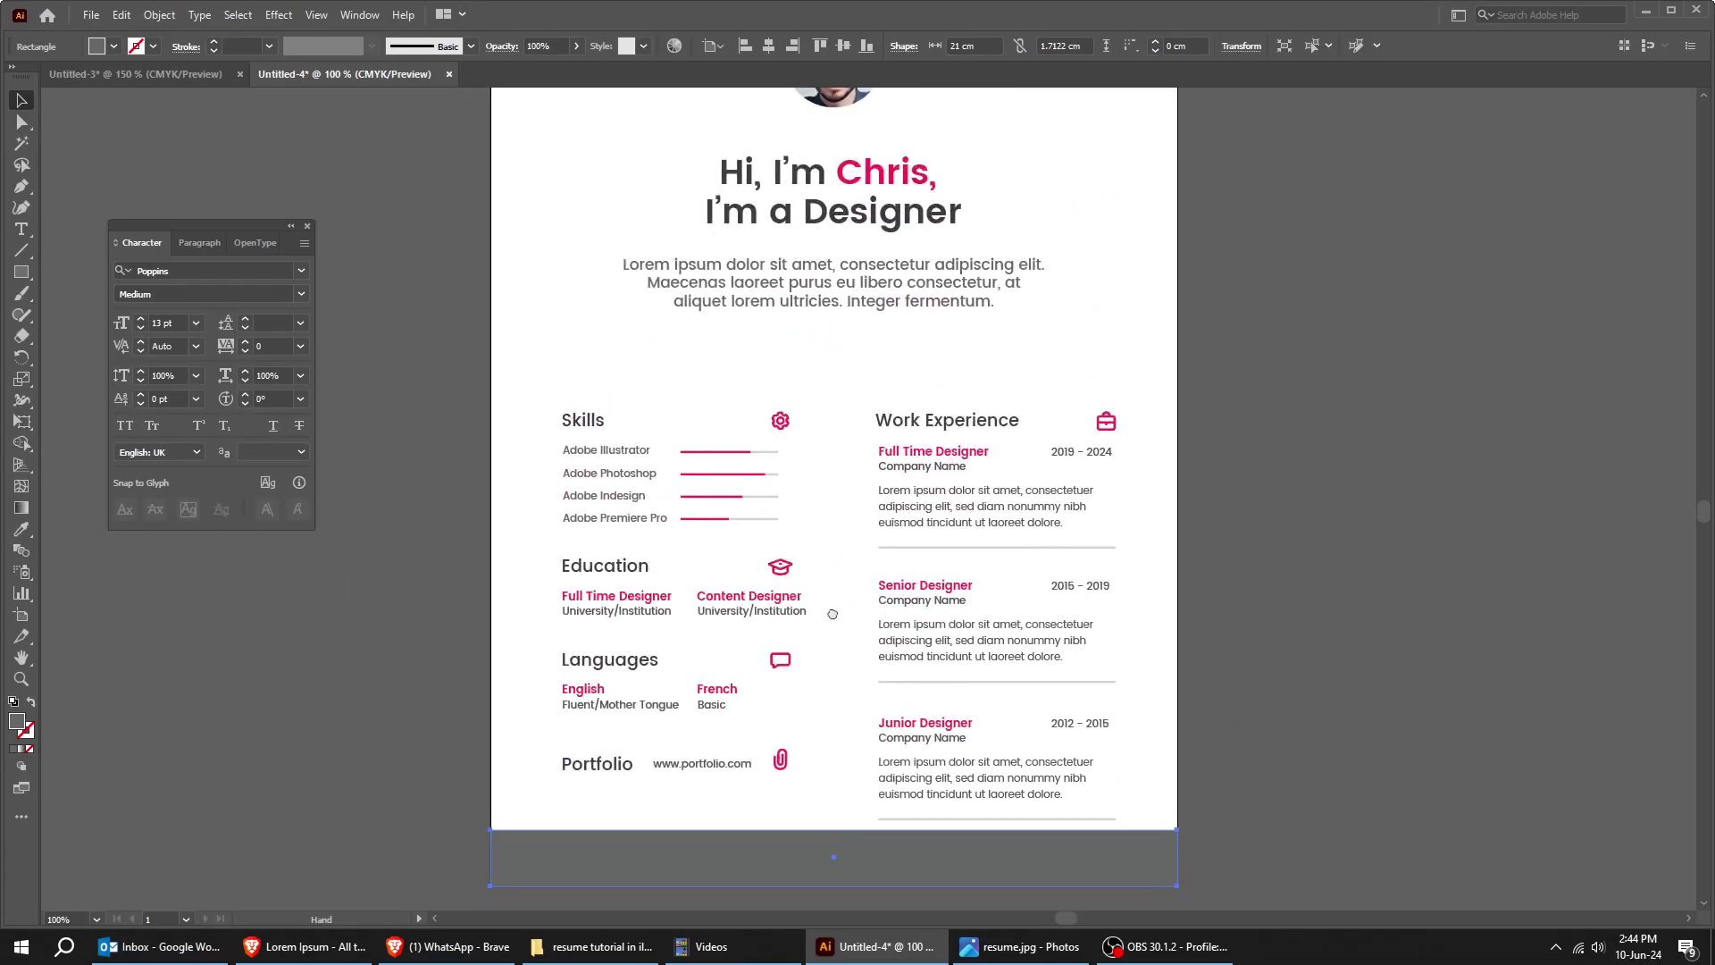
drag(833, 614, 858, 803)
Colour the footer bar pink by sampling the pink logo with the Eyedropper
click(25, 529)
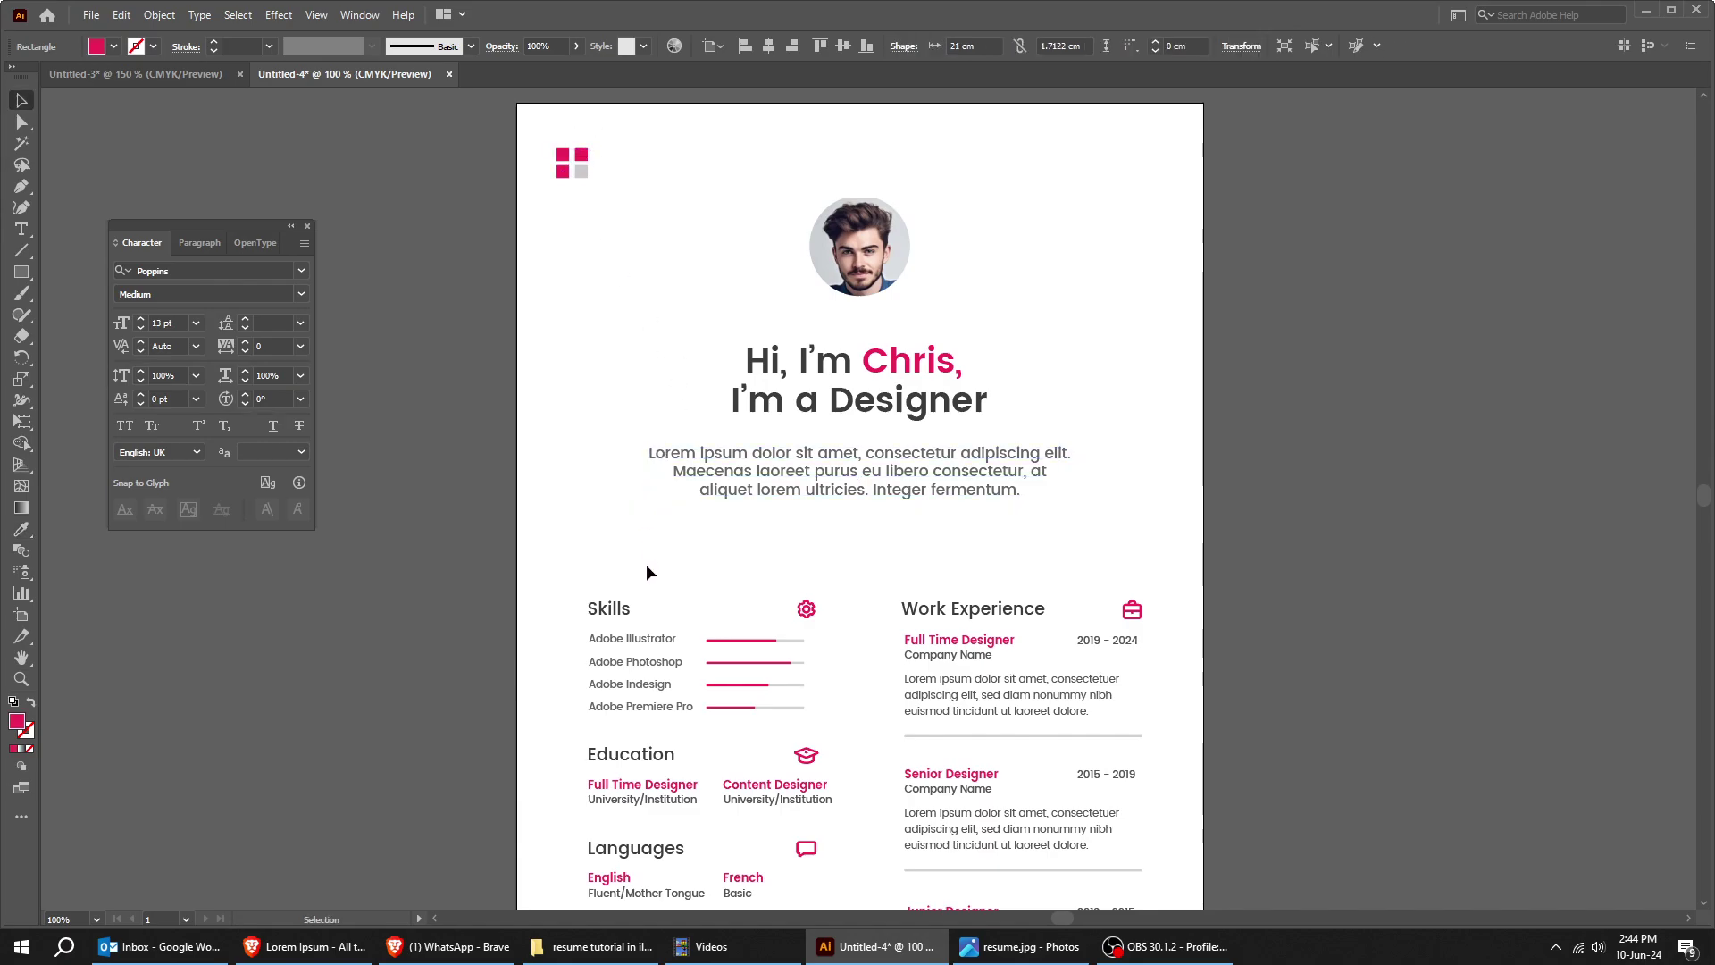
key(v)
scroll(647, 566, down, 4)
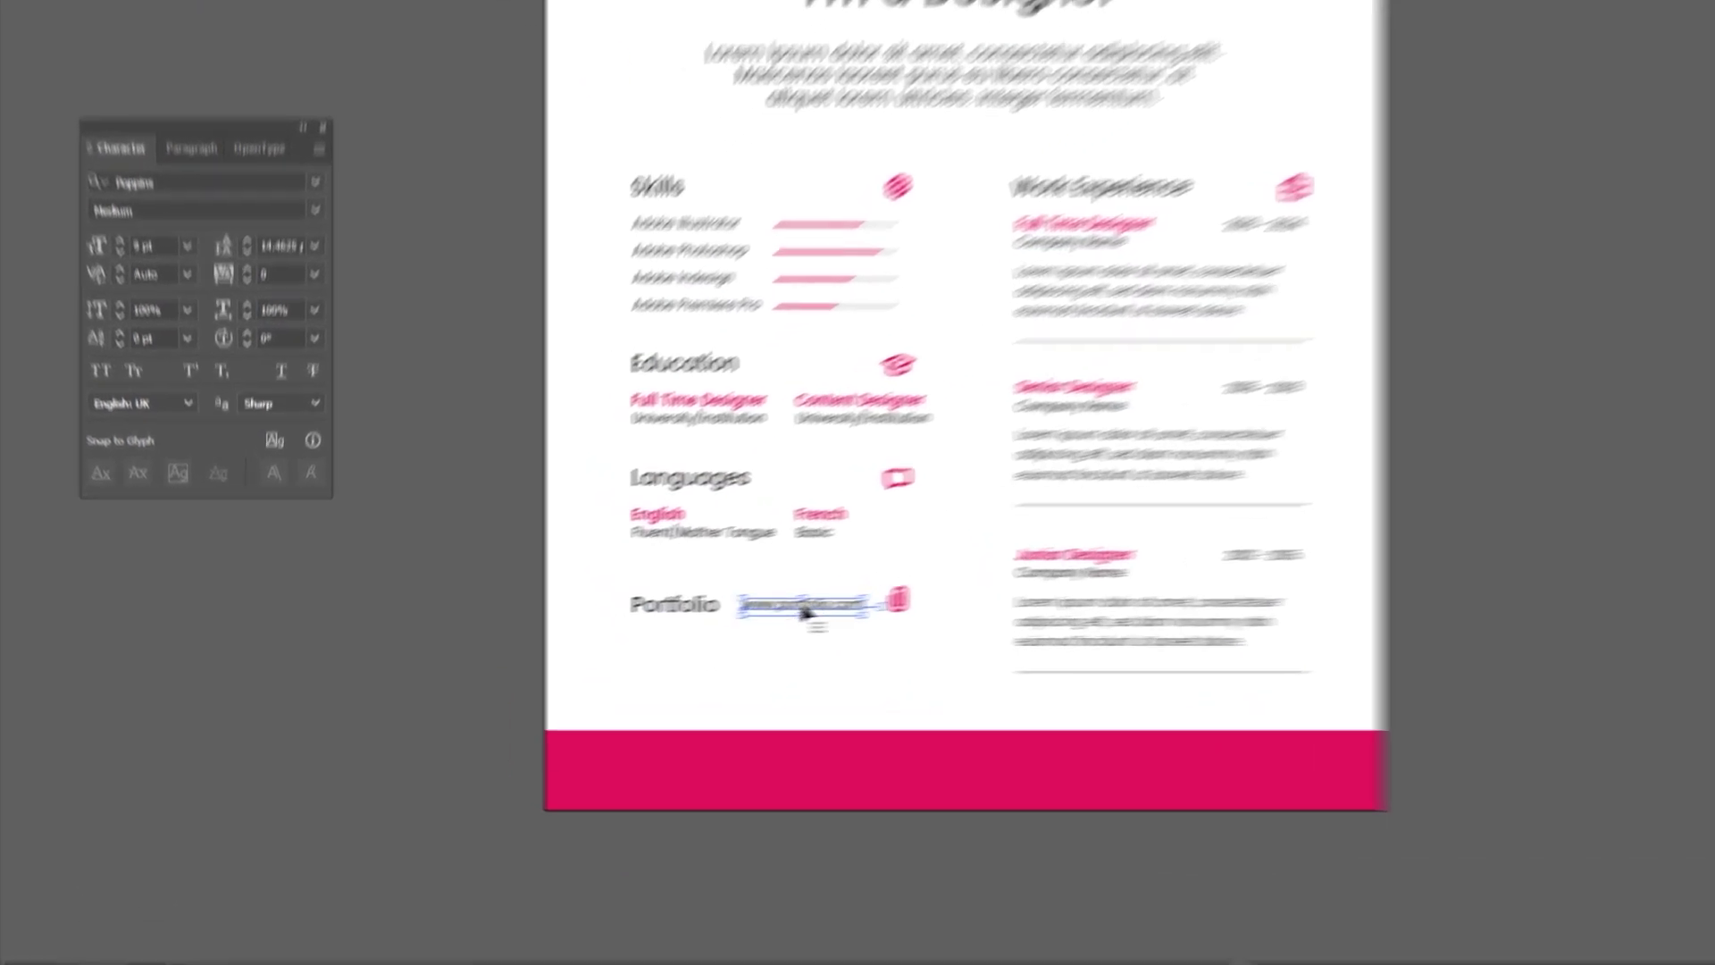
Copy the portfolio address text into the footer and bring it in front of the pink bar
drag(696, 617, 620, 693)
right_click(620, 693)
mouse_move(848, 577)
click(1254, 595)
drag(839, 703, 807, 775)
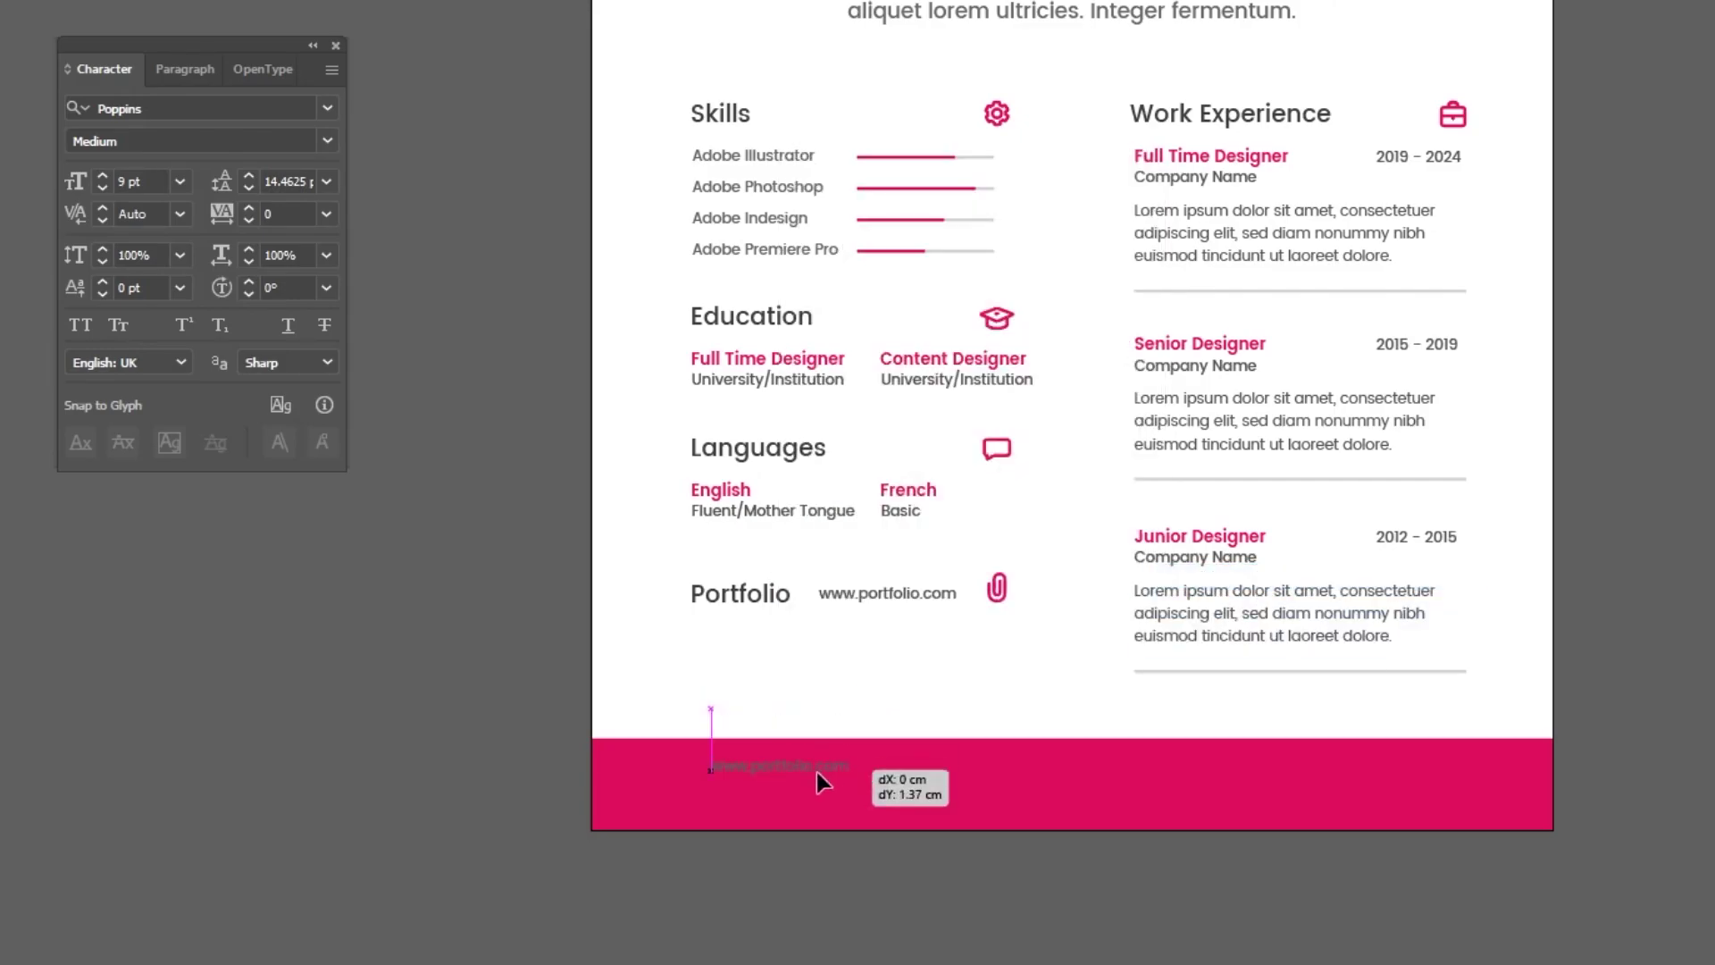
key(ctrl+equal)
shift+click(880, 292)
Change the footer text to the website address
double_click(884, 572)
double_click(860, 565)
text(d)
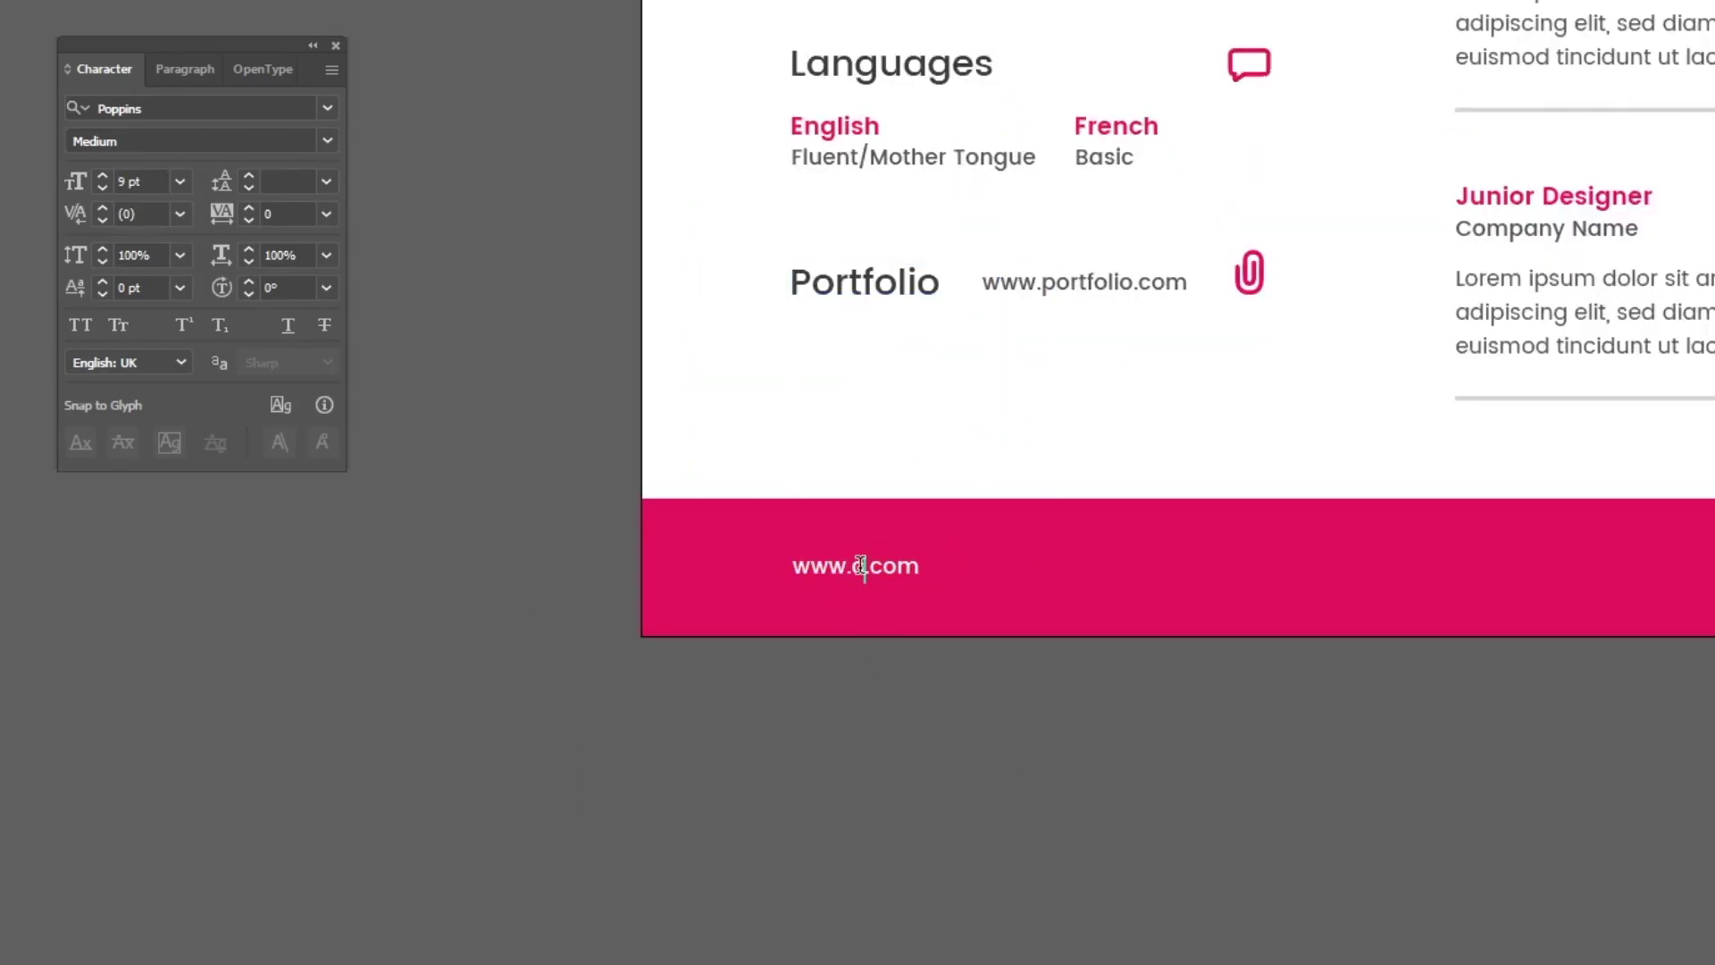
text(hriswebsite)
key(Escape)
click(1048, 728)
drag(1060, 626, 892, 652)
Copy the website text to the right and replace it with the e-mail address
click(792, 600)
drag(786, 593, 1113, 593)
triple_click(1113, 593)
text(chrisma)
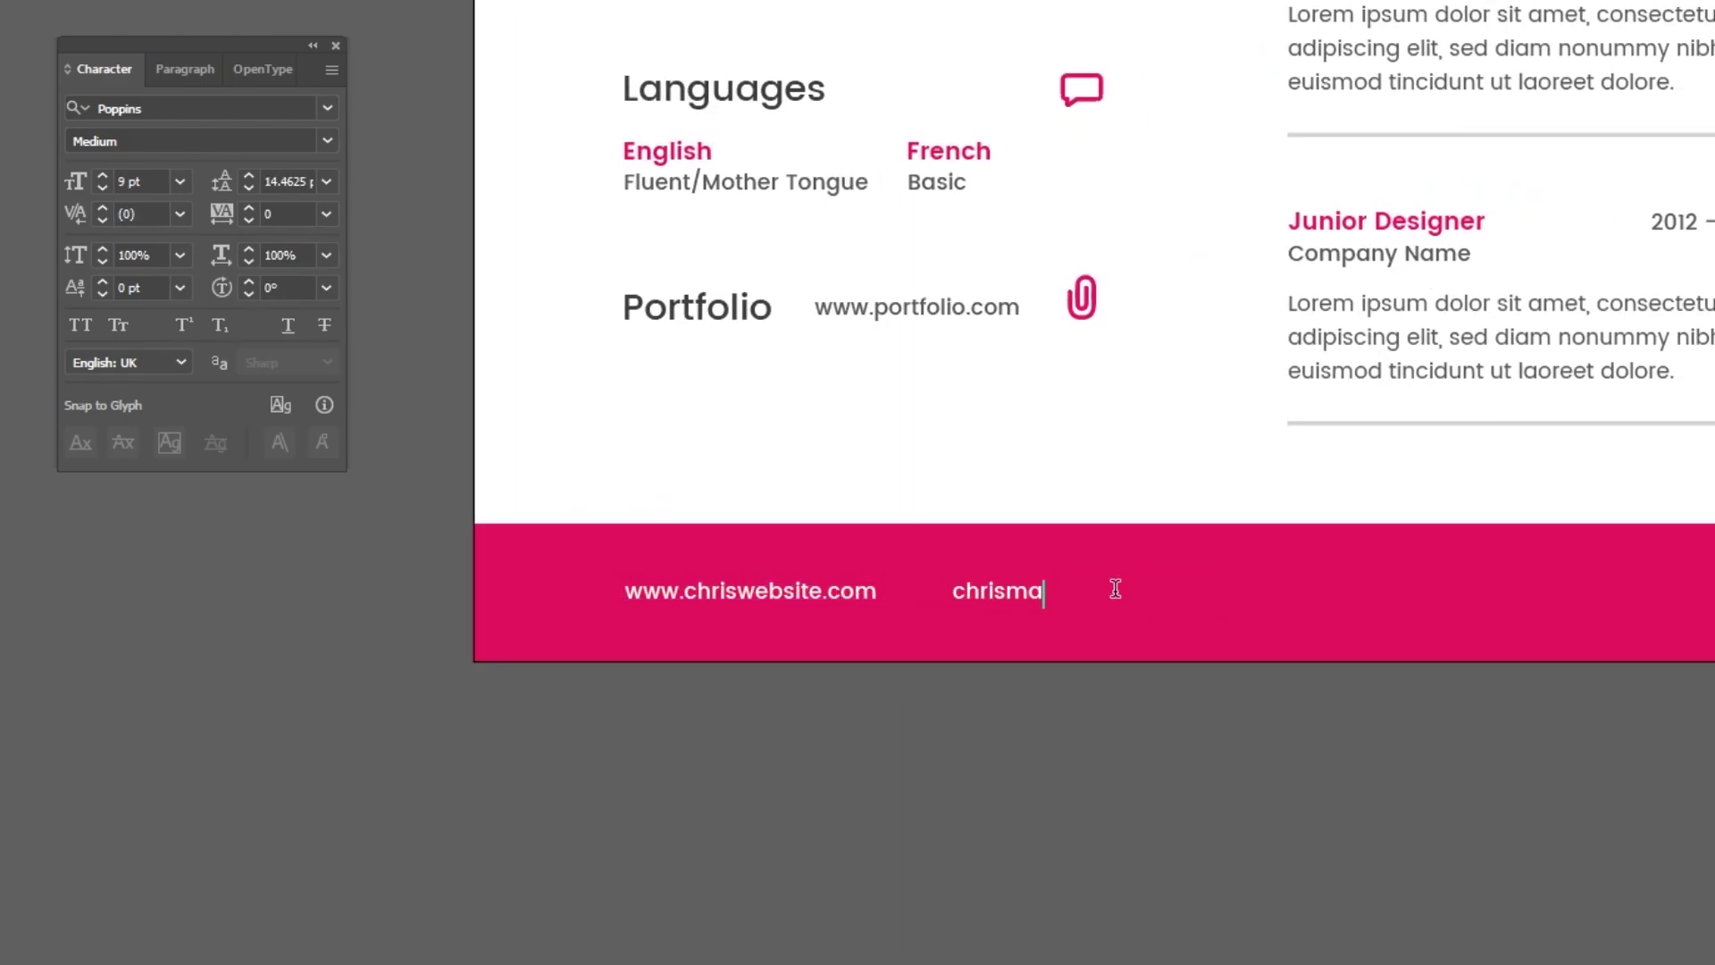
key(Escape)
Copy the e-mail text further right and replace it with the phone number
drag(1127, 600, 1437, 597)
double_click(1438, 594)
key(ctrl+a)
text(+1 234 234 44)
key(Escape)
Add a copy with the street address and nudge the phone number right to even the spacing
scroll(1504, 704, right, 3)
drag(1117, 597, 1362, 595)
triple_click(1362, 595)
text(123)
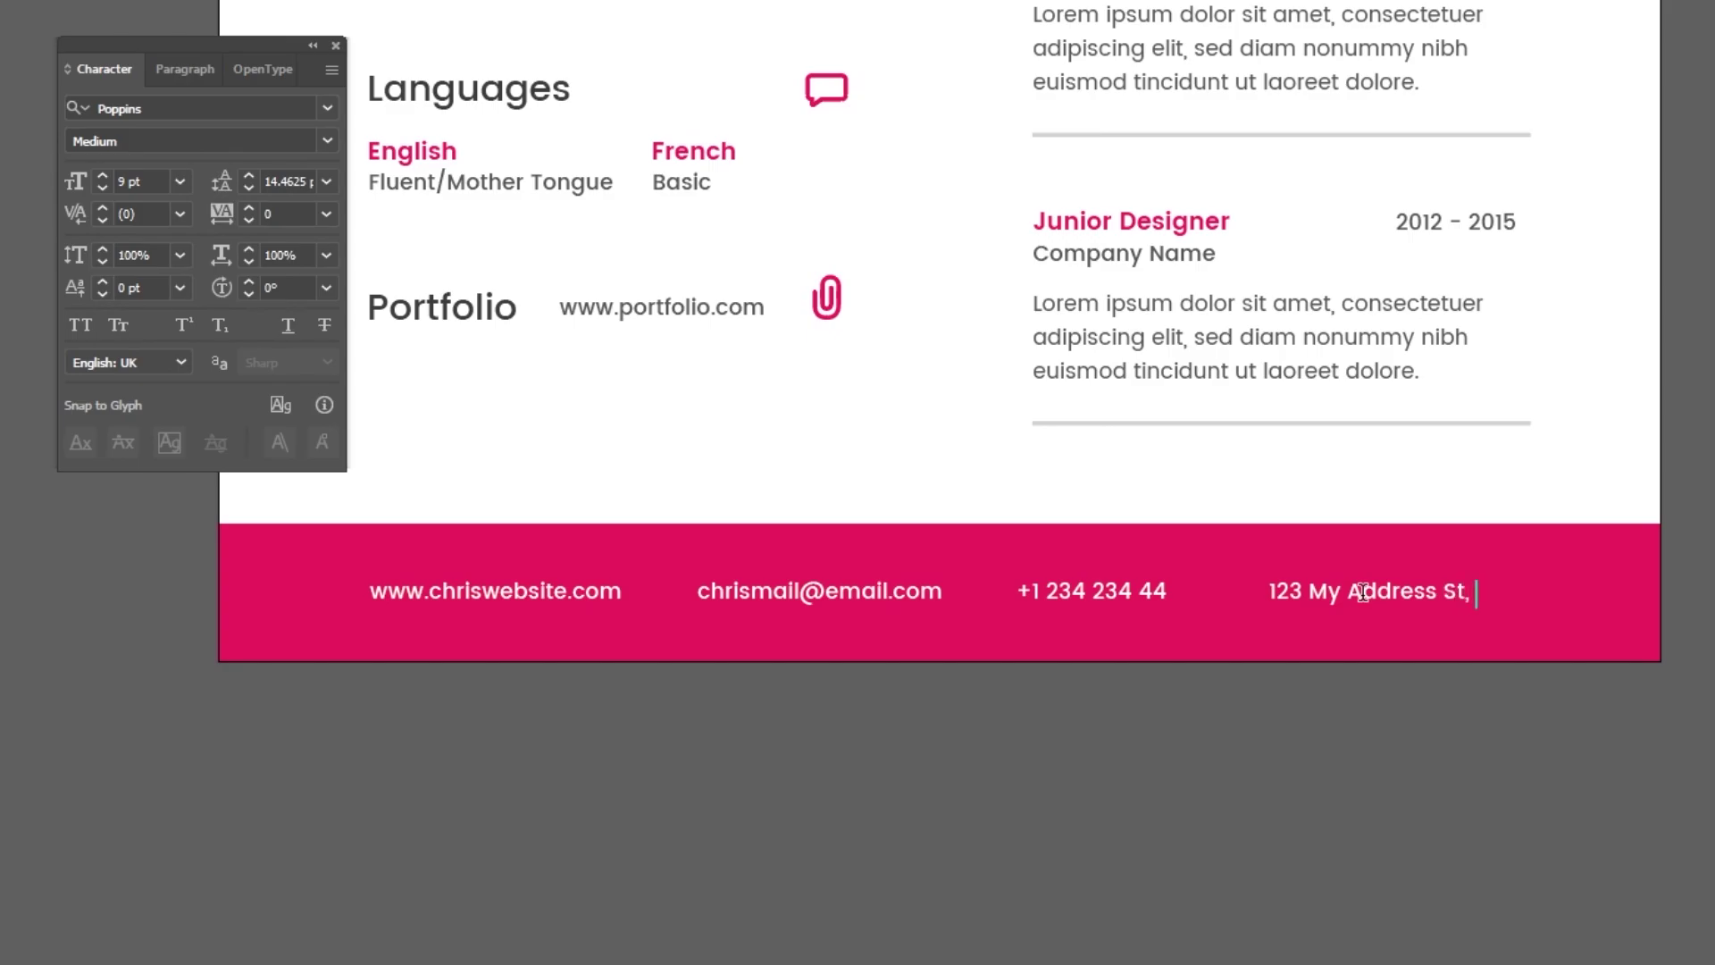
key(Escape)
click(1109, 592)
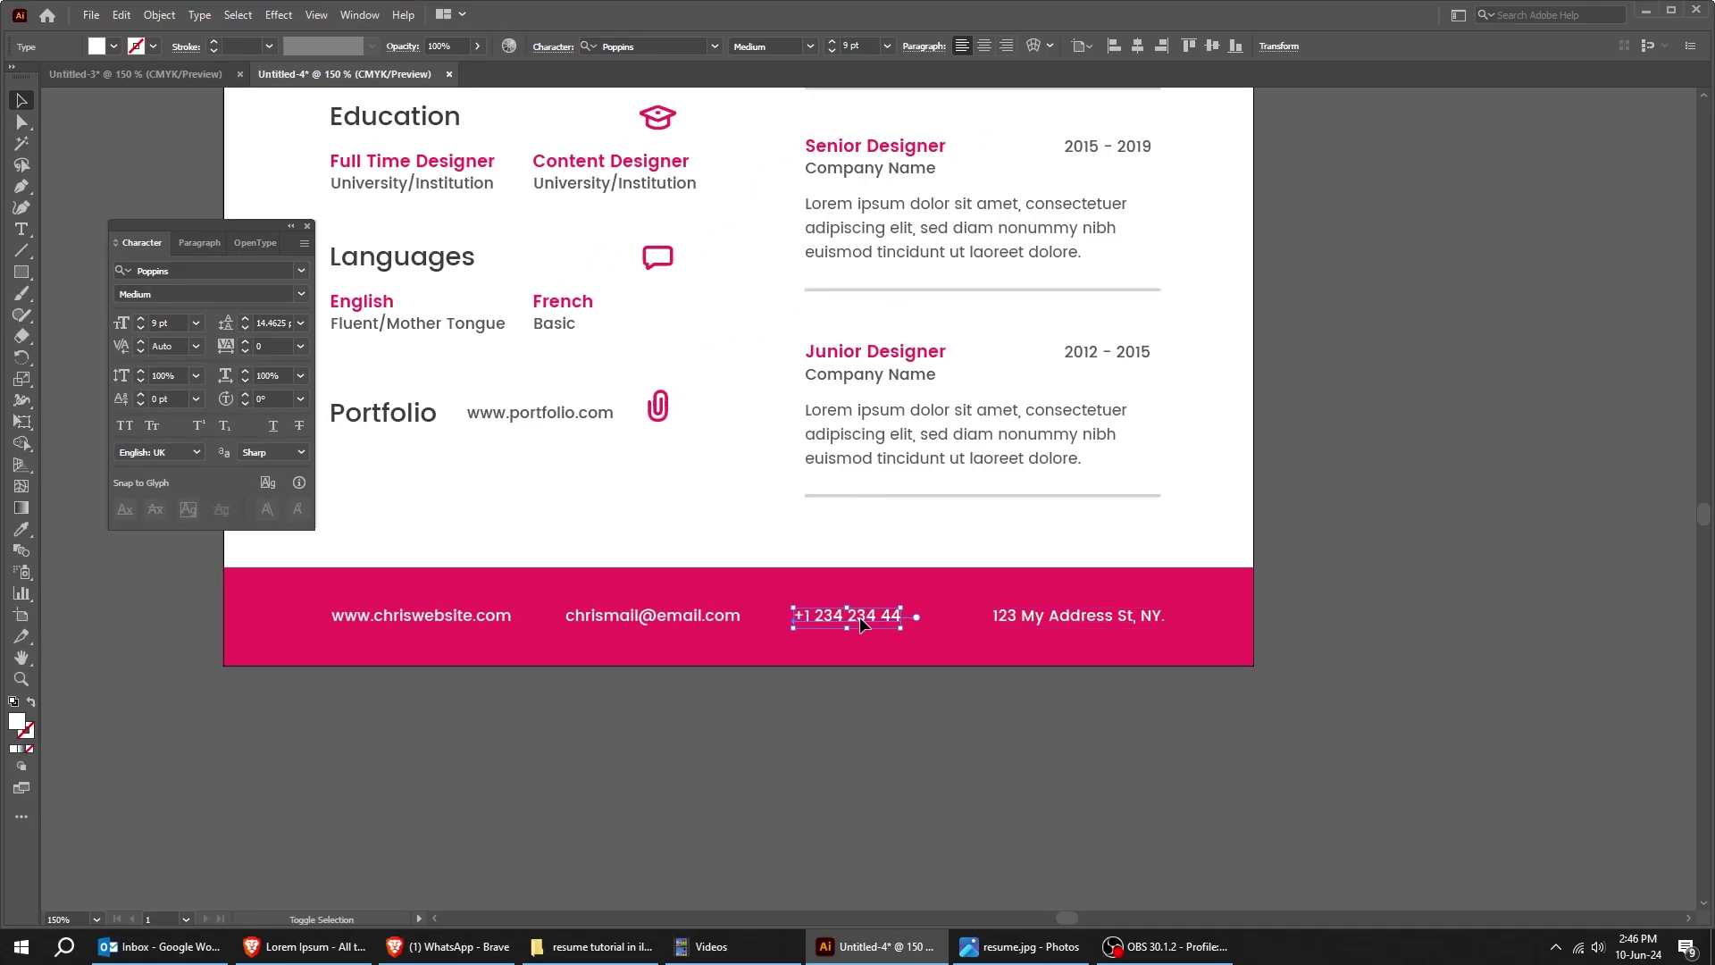
key(shift+Right)
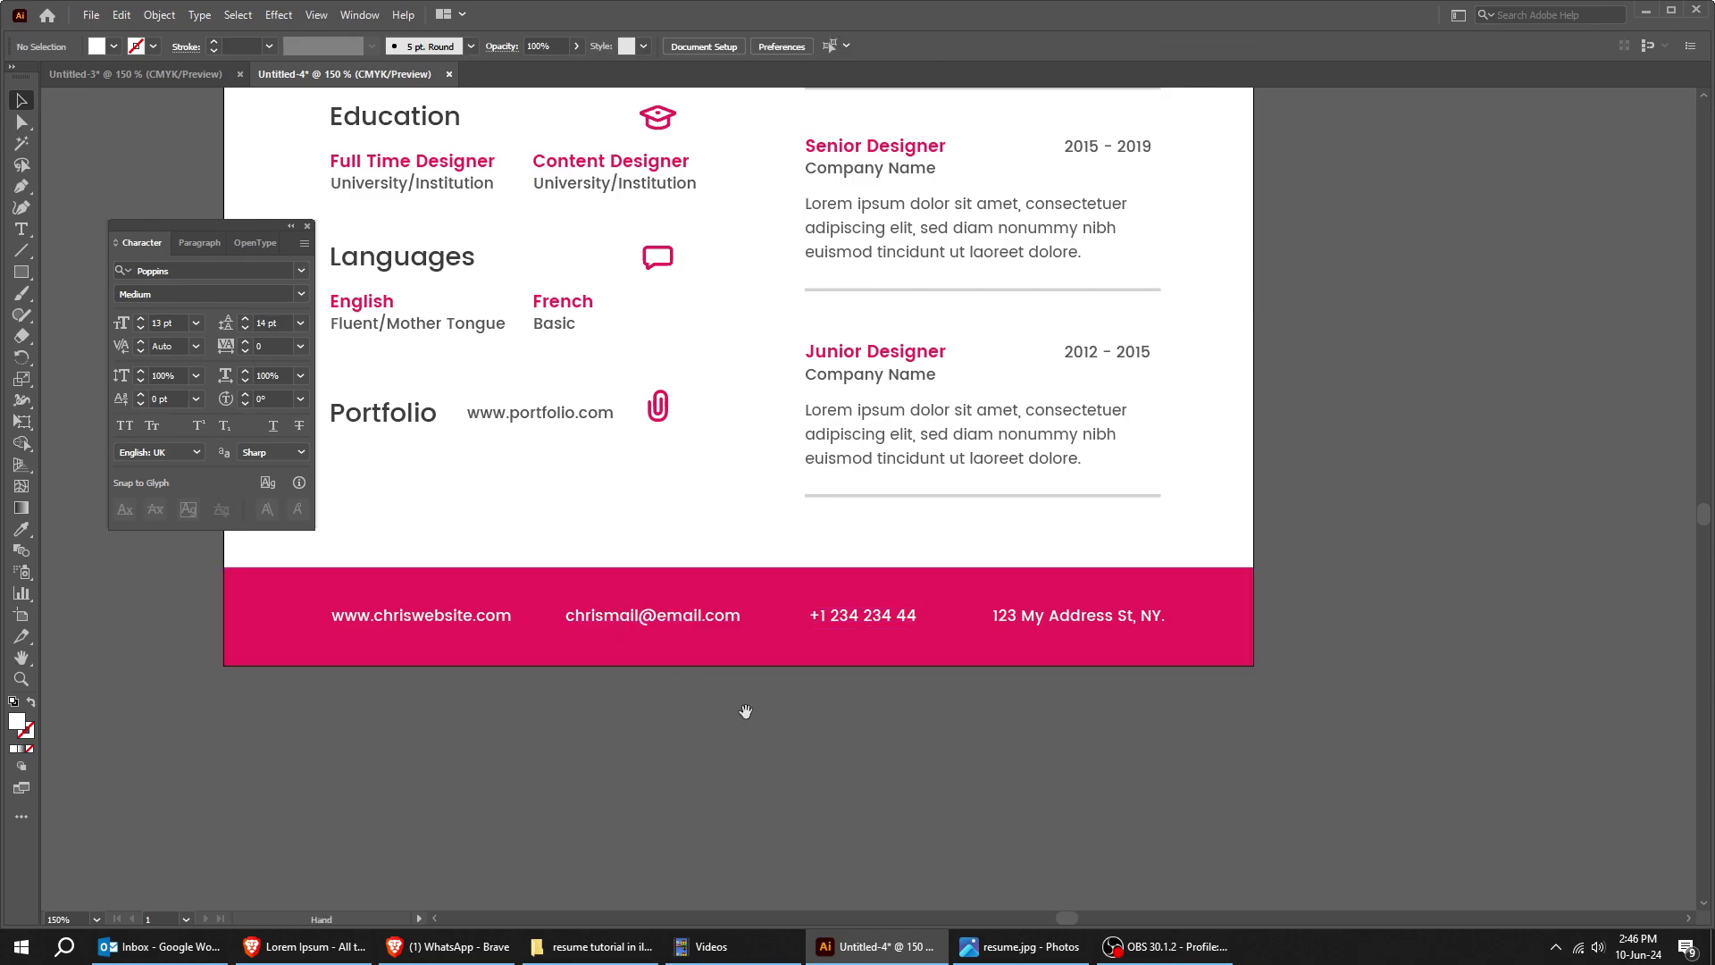